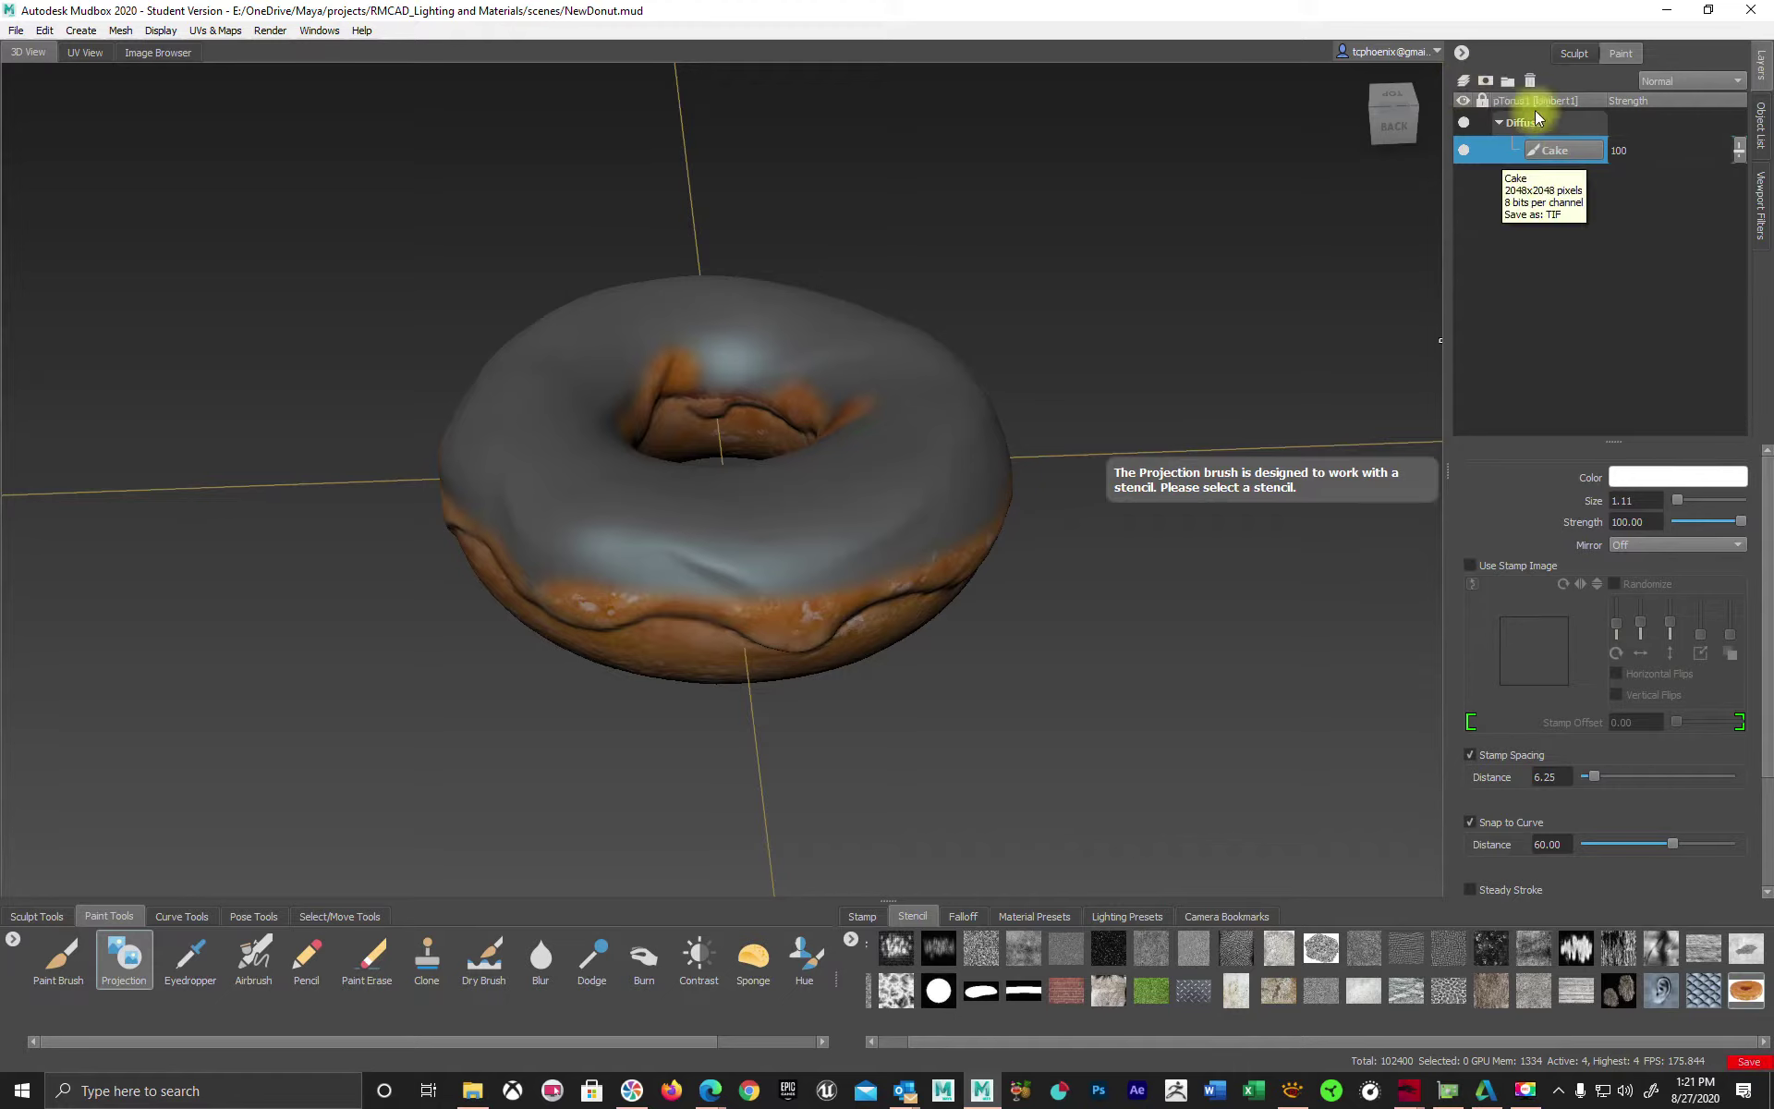
Create a Diffuse paint layer named Frosting with a size of 1024 above the Cake layer.
{"action": "left_click", "coordinate": [1464, 81]}
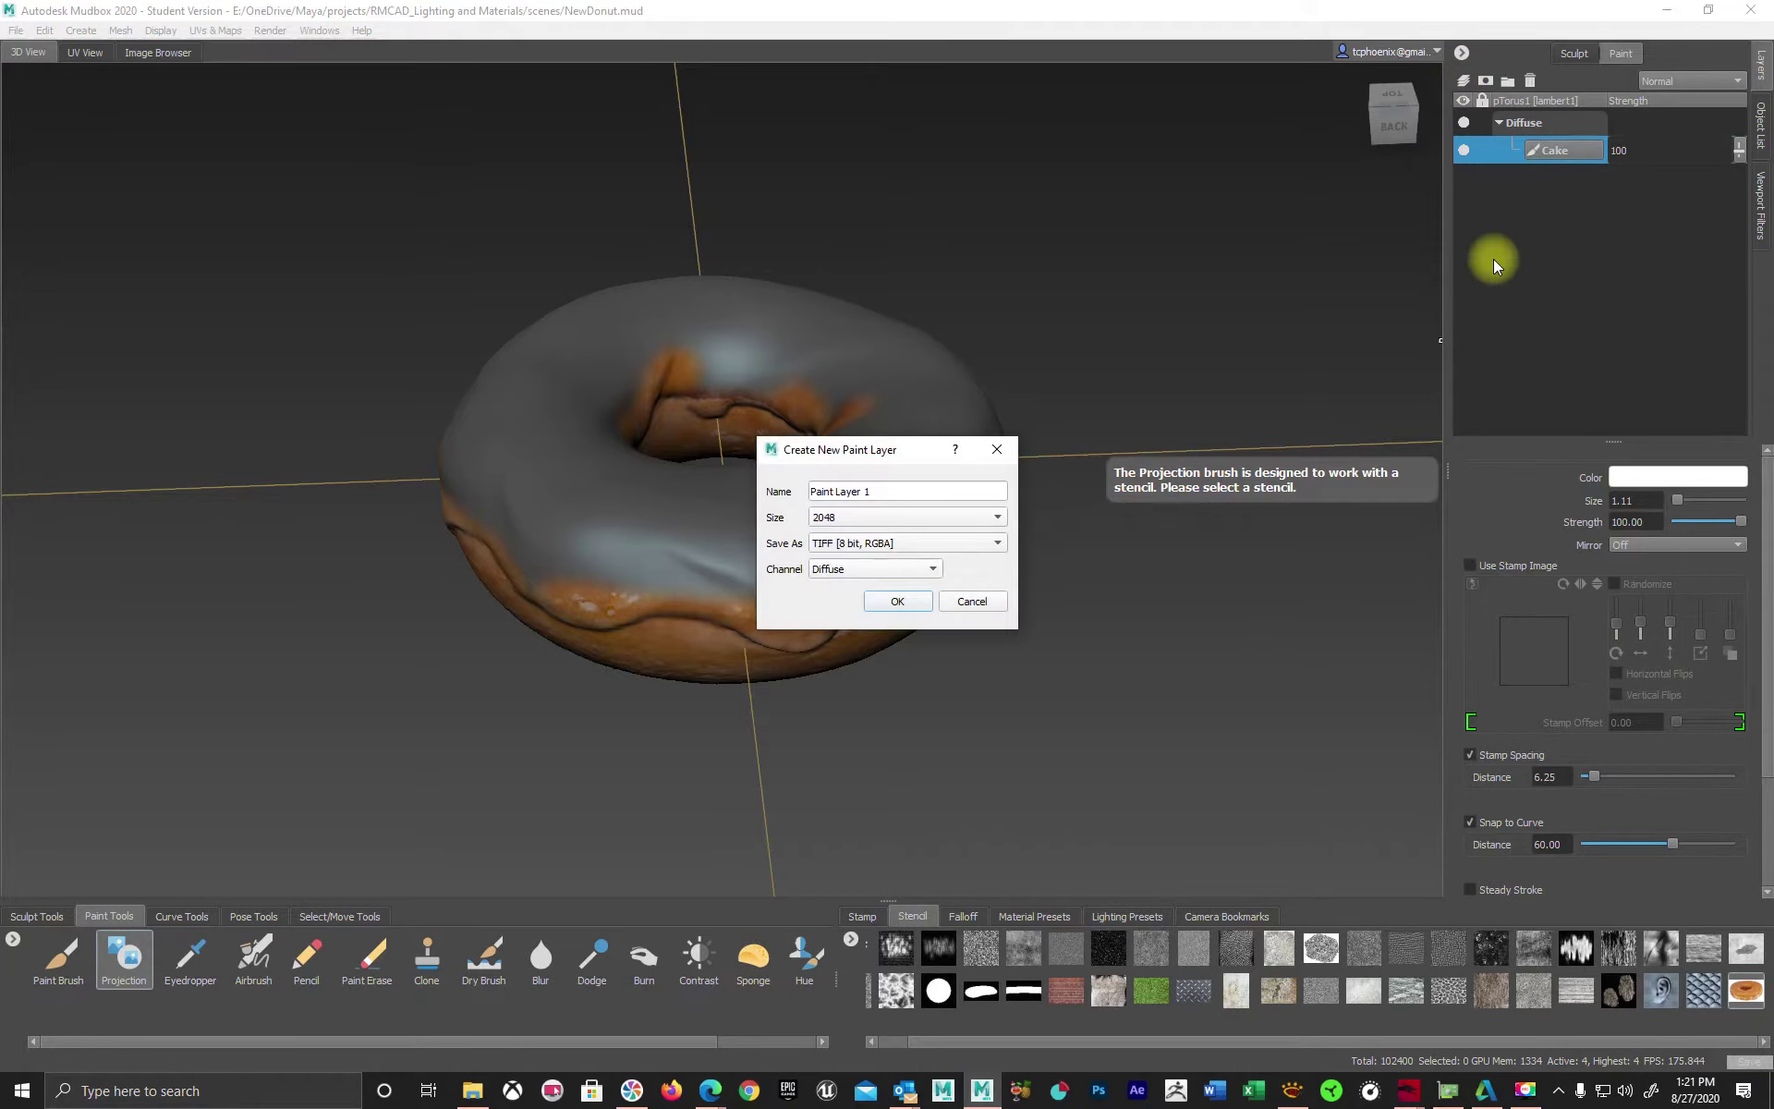
{"action": "left_click_drag", "start_coordinate": [882, 491], "coordinate": [796, 488]}
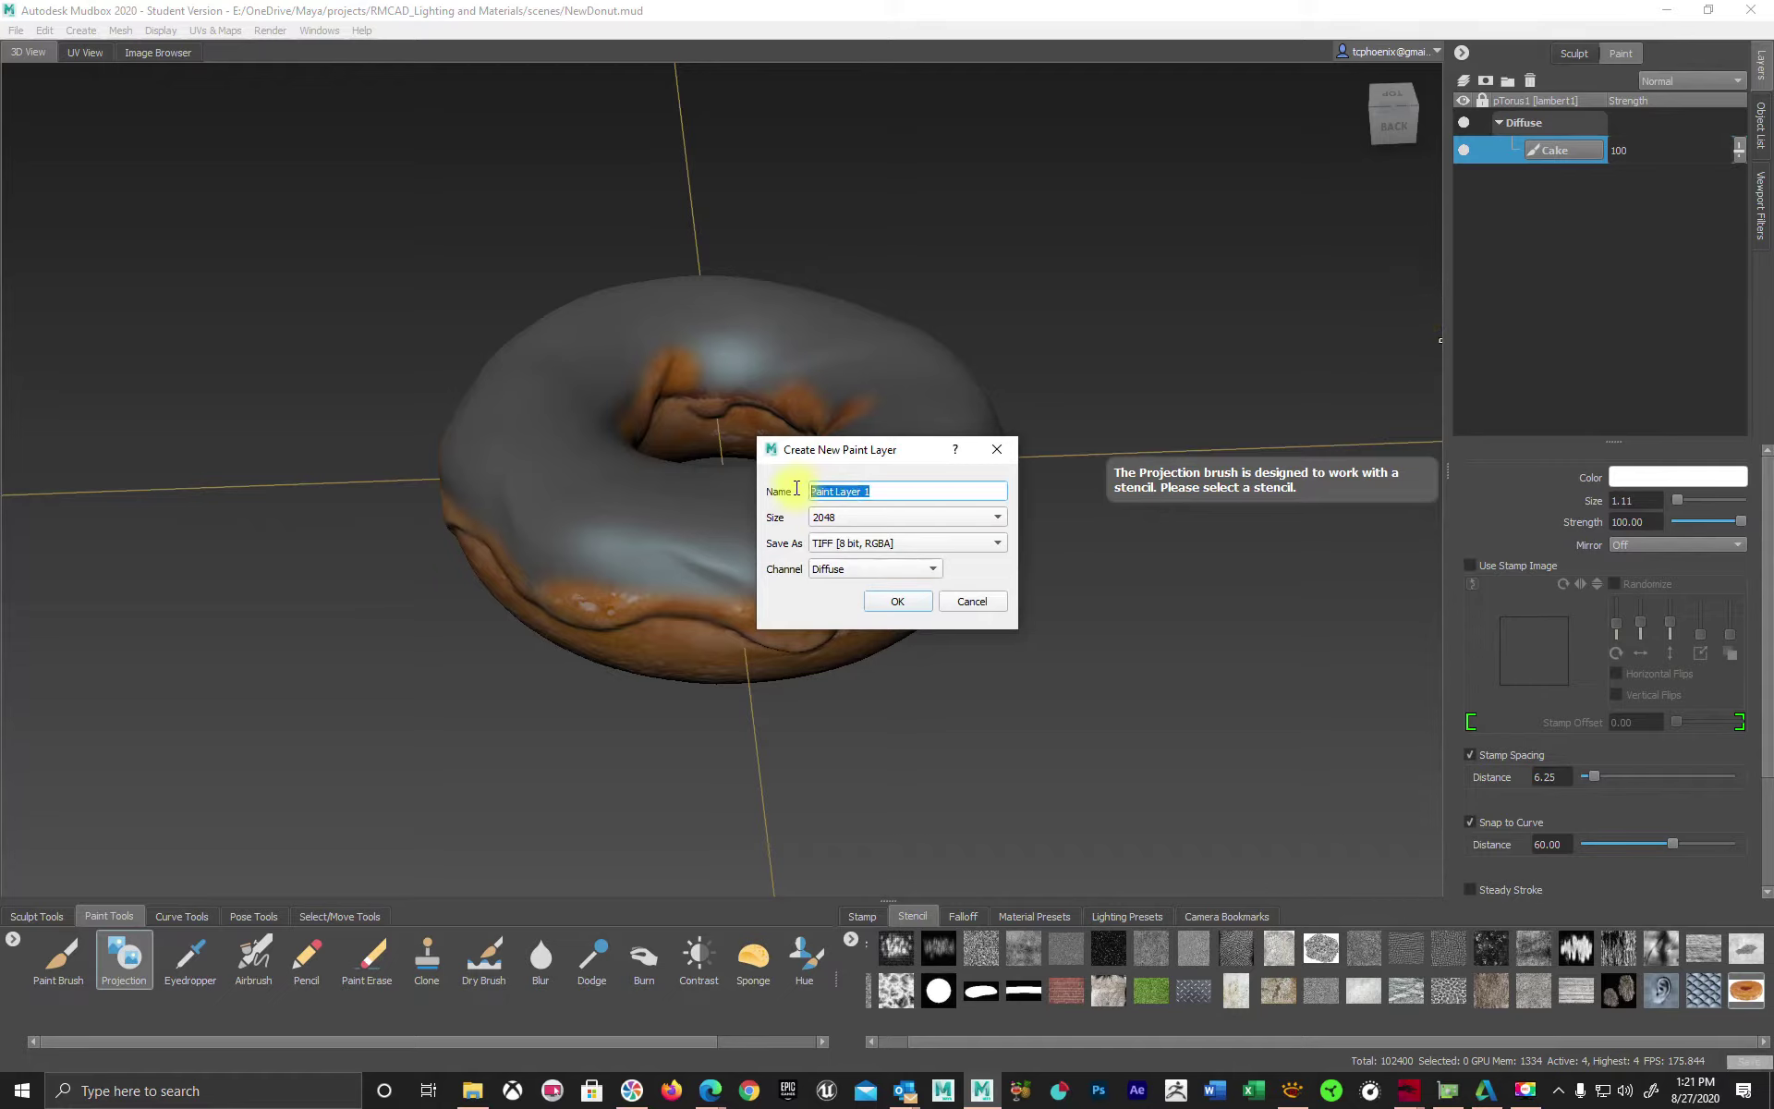
{"action": "type", "text": "Frosting"}
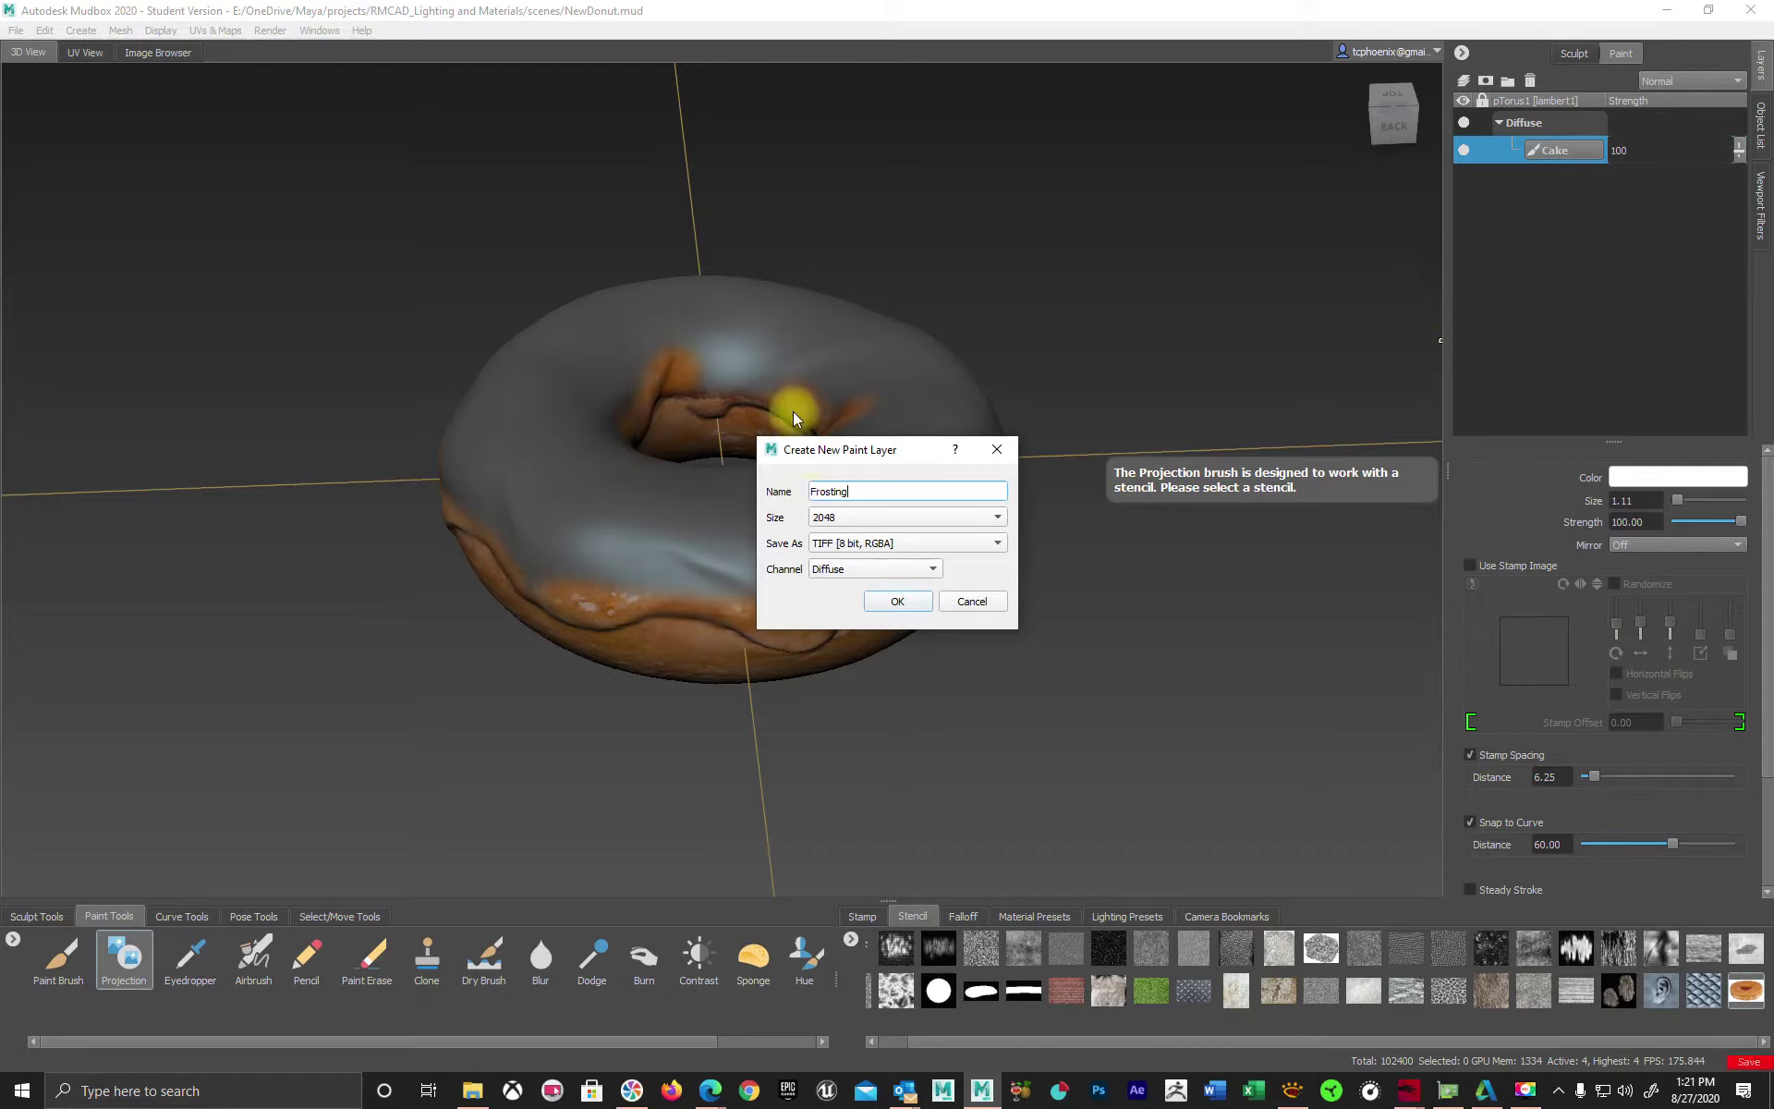
{"action": "left_click", "coordinate": [844, 517]}
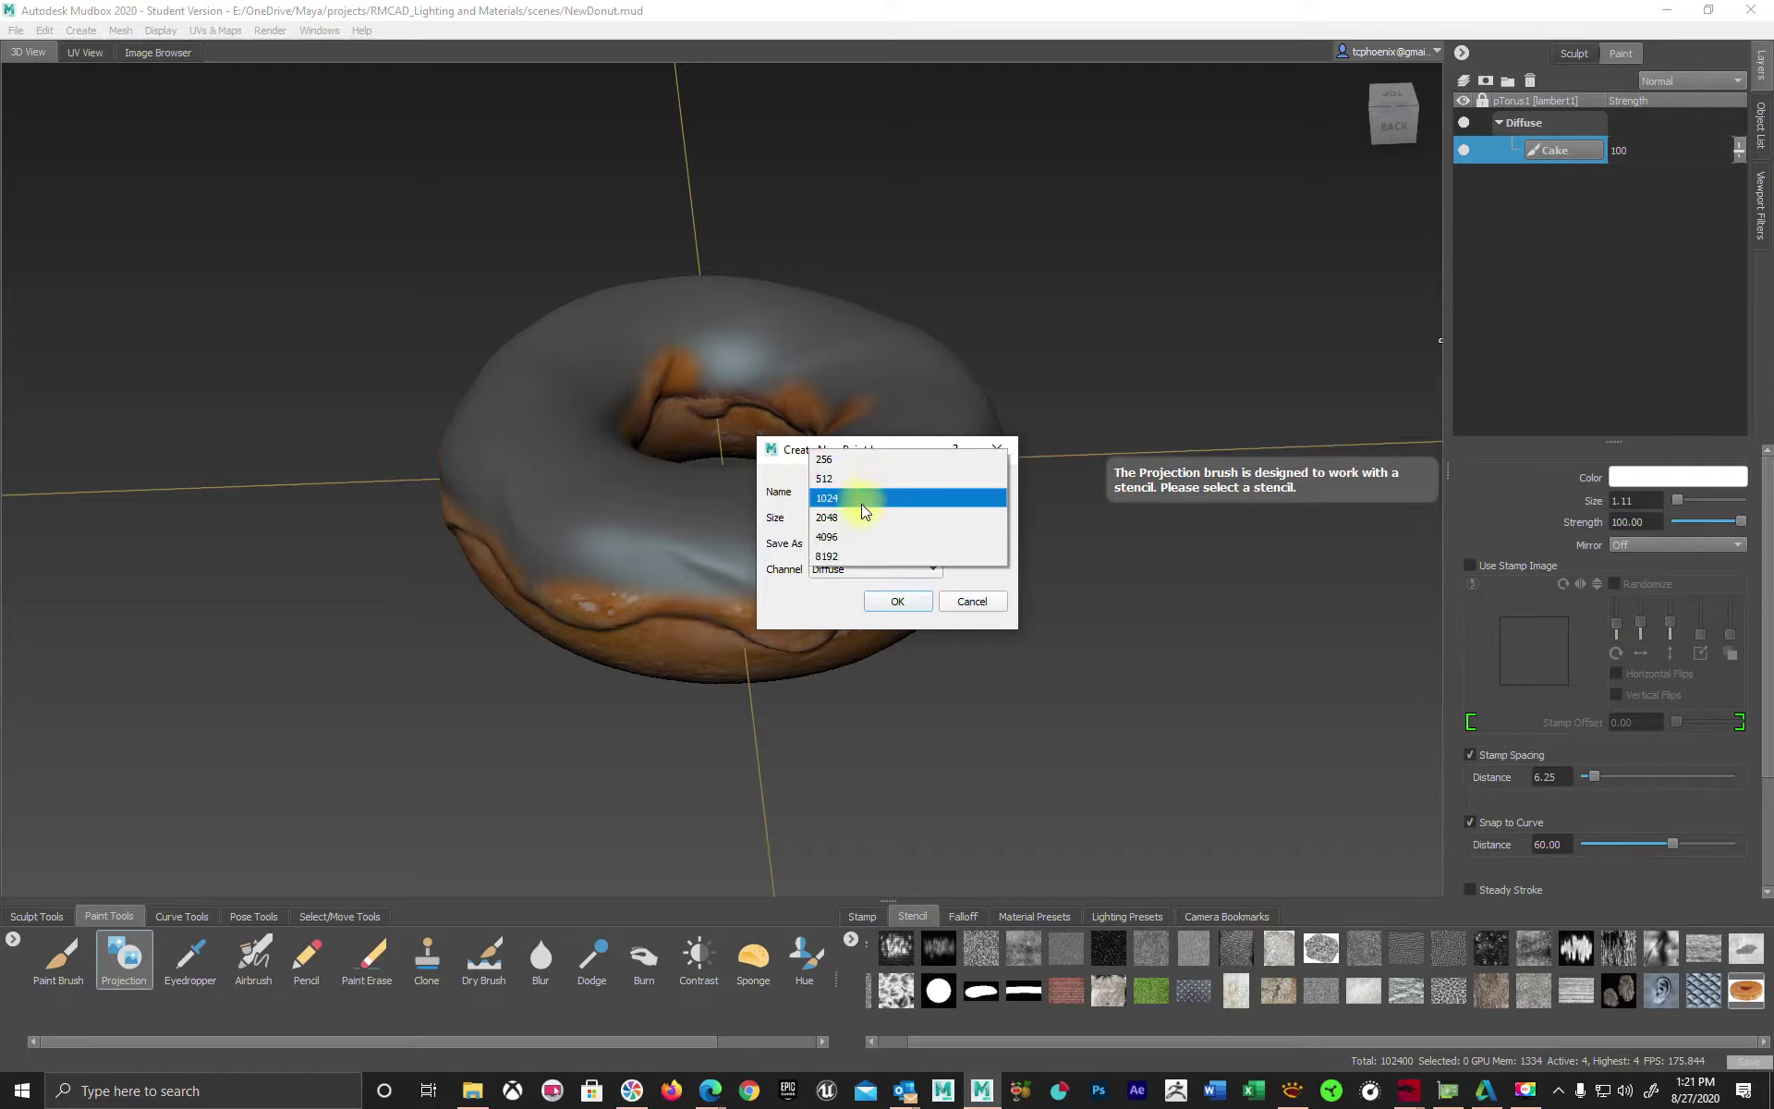
{"action": "left_click", "coordinate": [862, 505]}
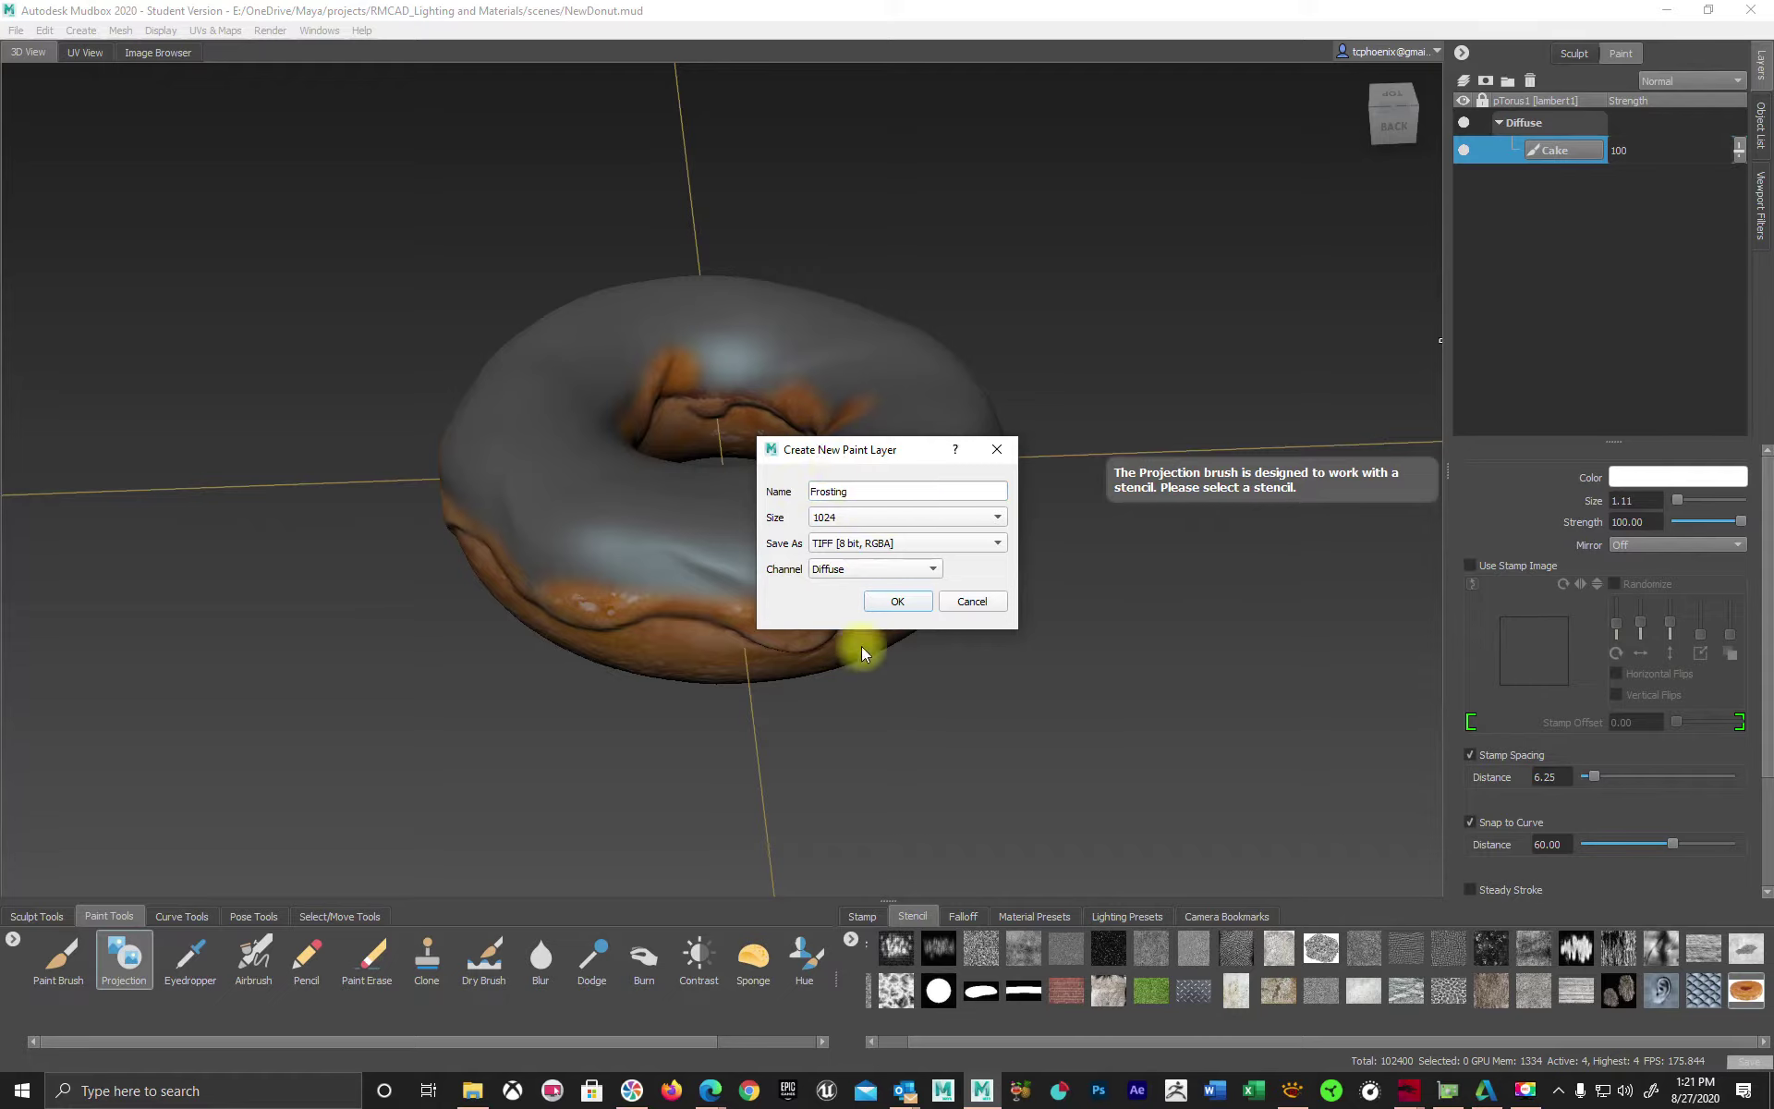
{"action": "left_click", "coordinate": [898, 602]}
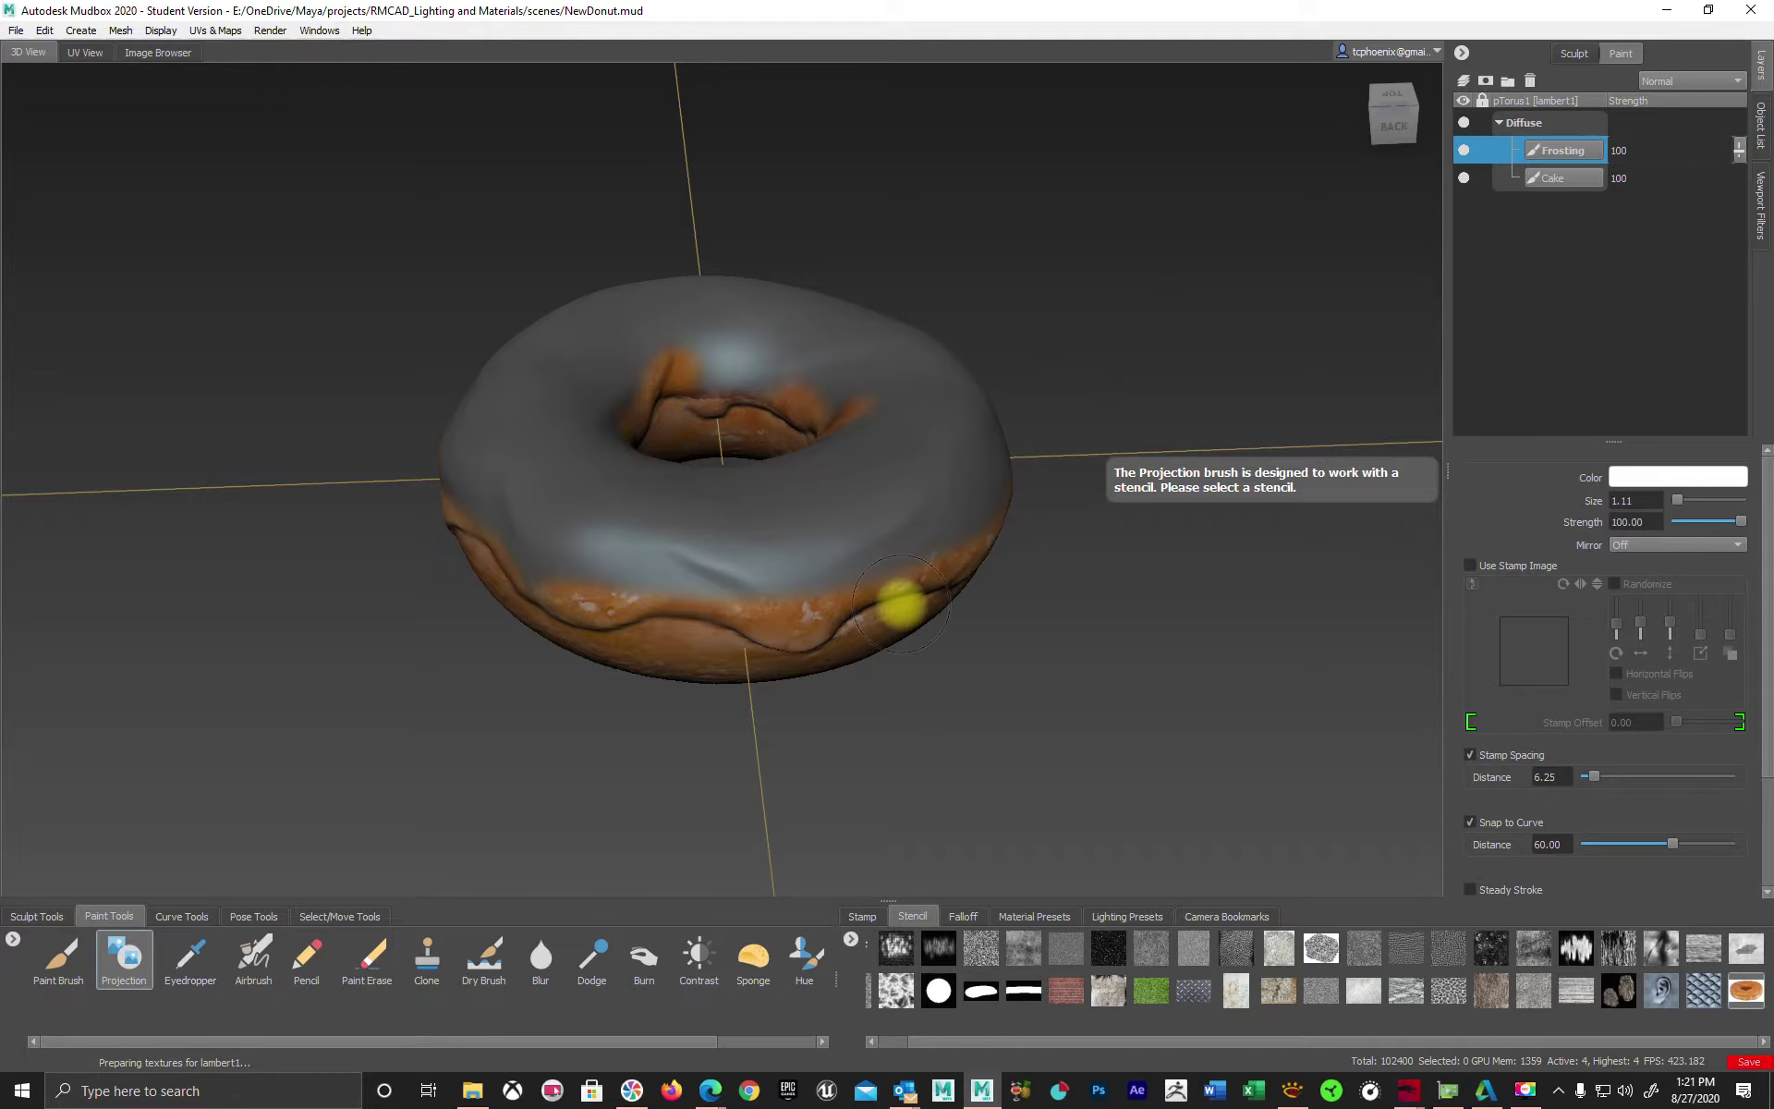
Choose the Paint Brush and set its color to a medium pink.
{"action": "left_click", "coordinate": [58, 968]}
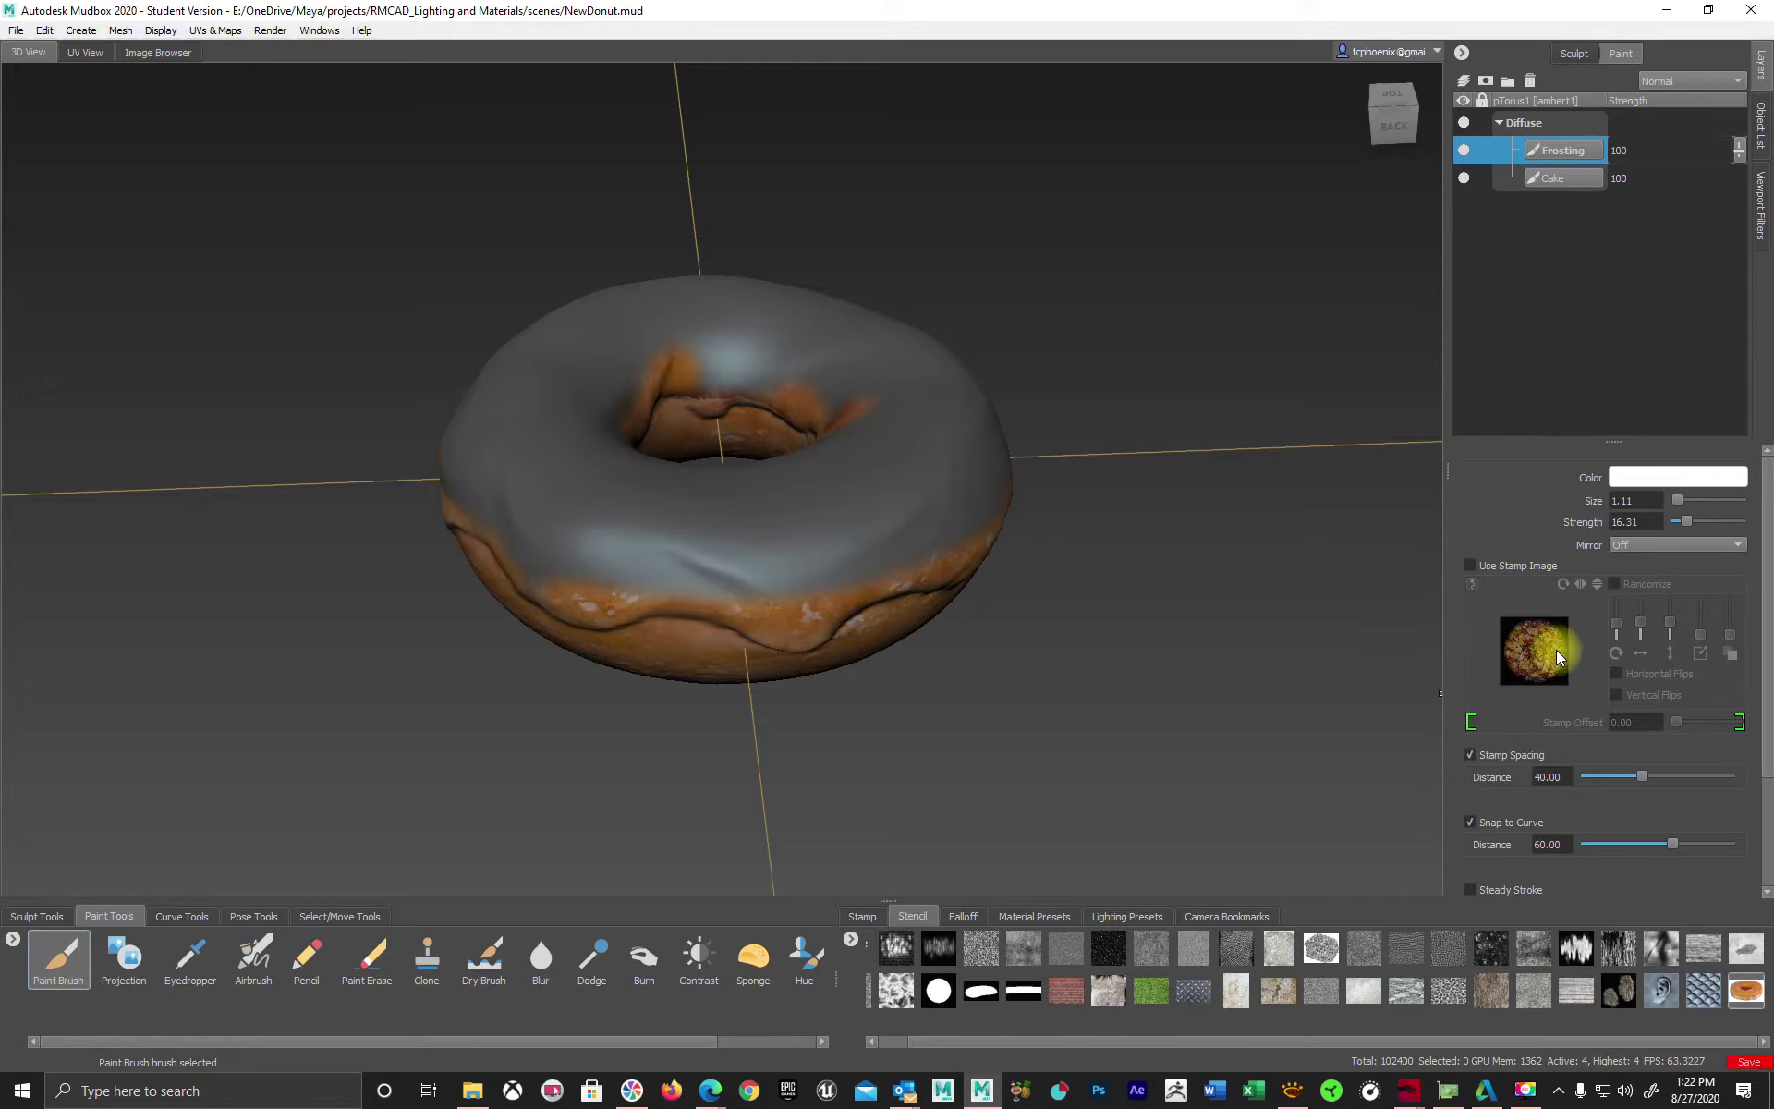
{"action": "left_click", "coordinate": [1677, 479]}
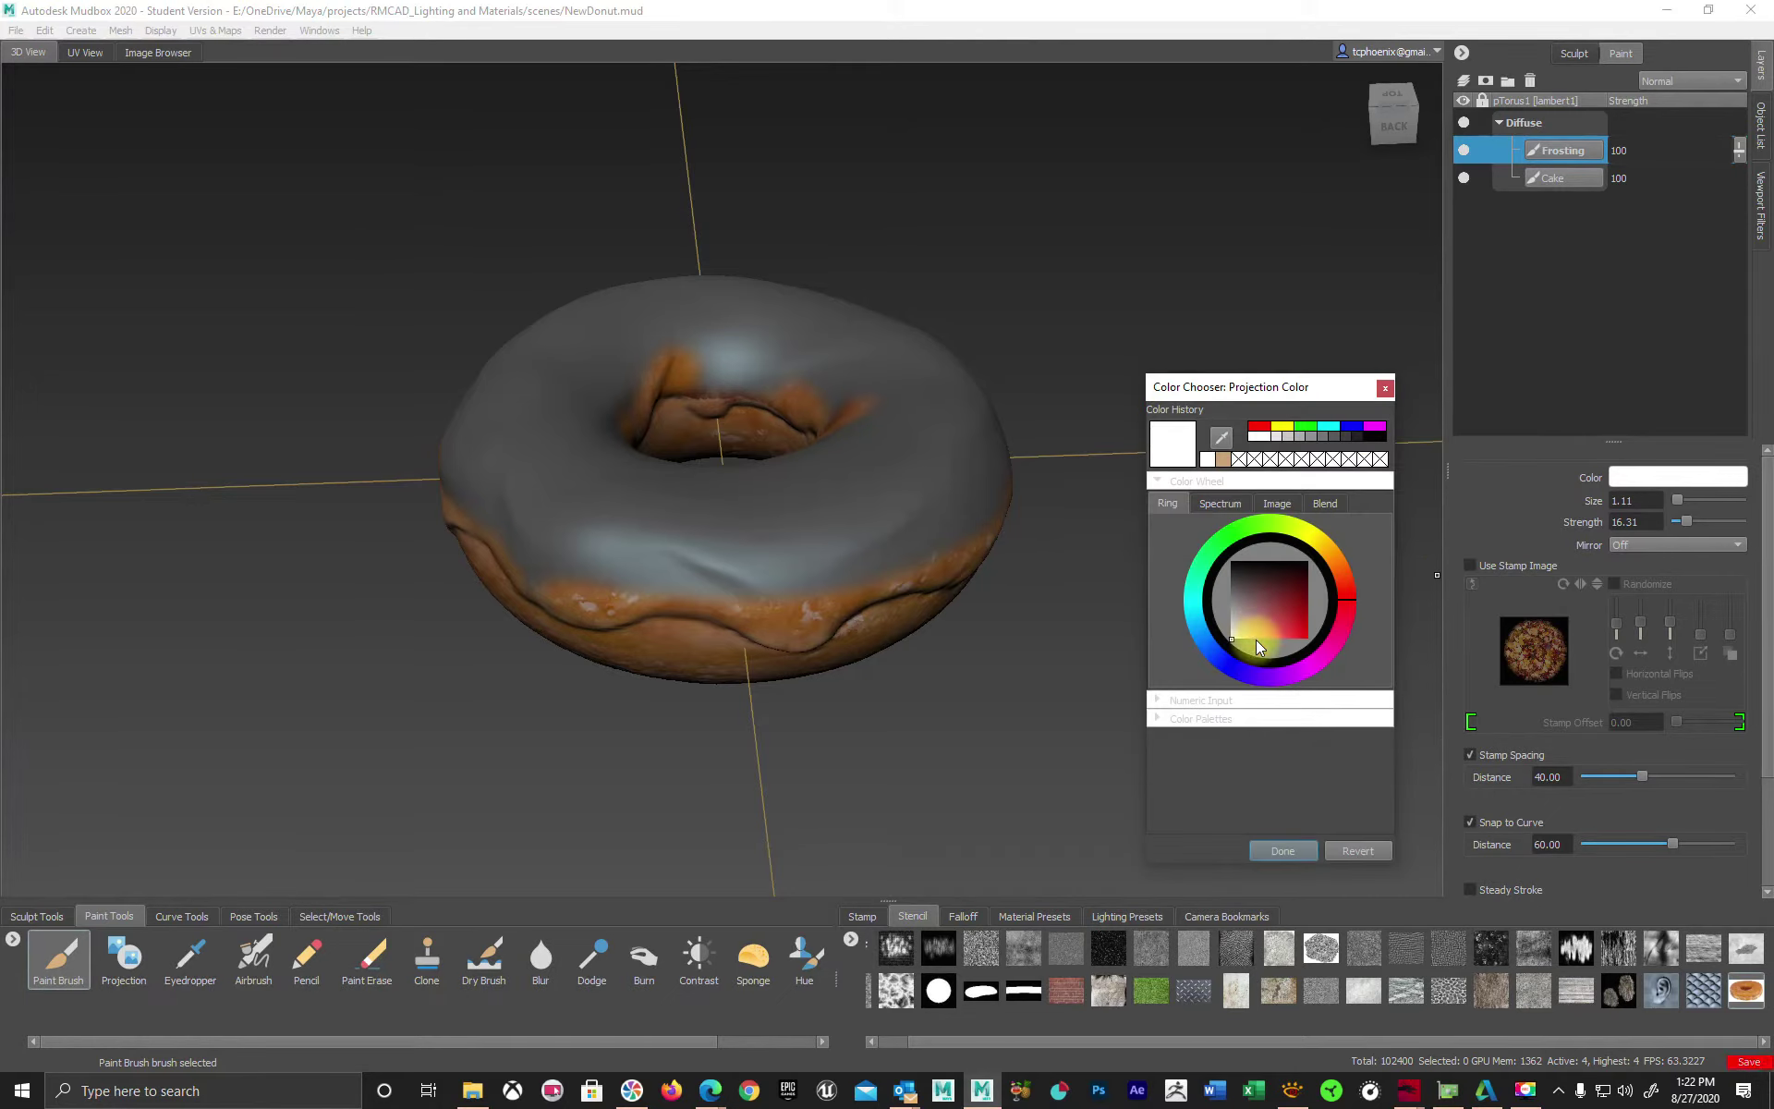
{"action": "left_click", "coordinate": [1257, 645]}
{"action": "left_click_drag", "start_coordinate": [1255, 645], "coordinate": [1261, 646]}
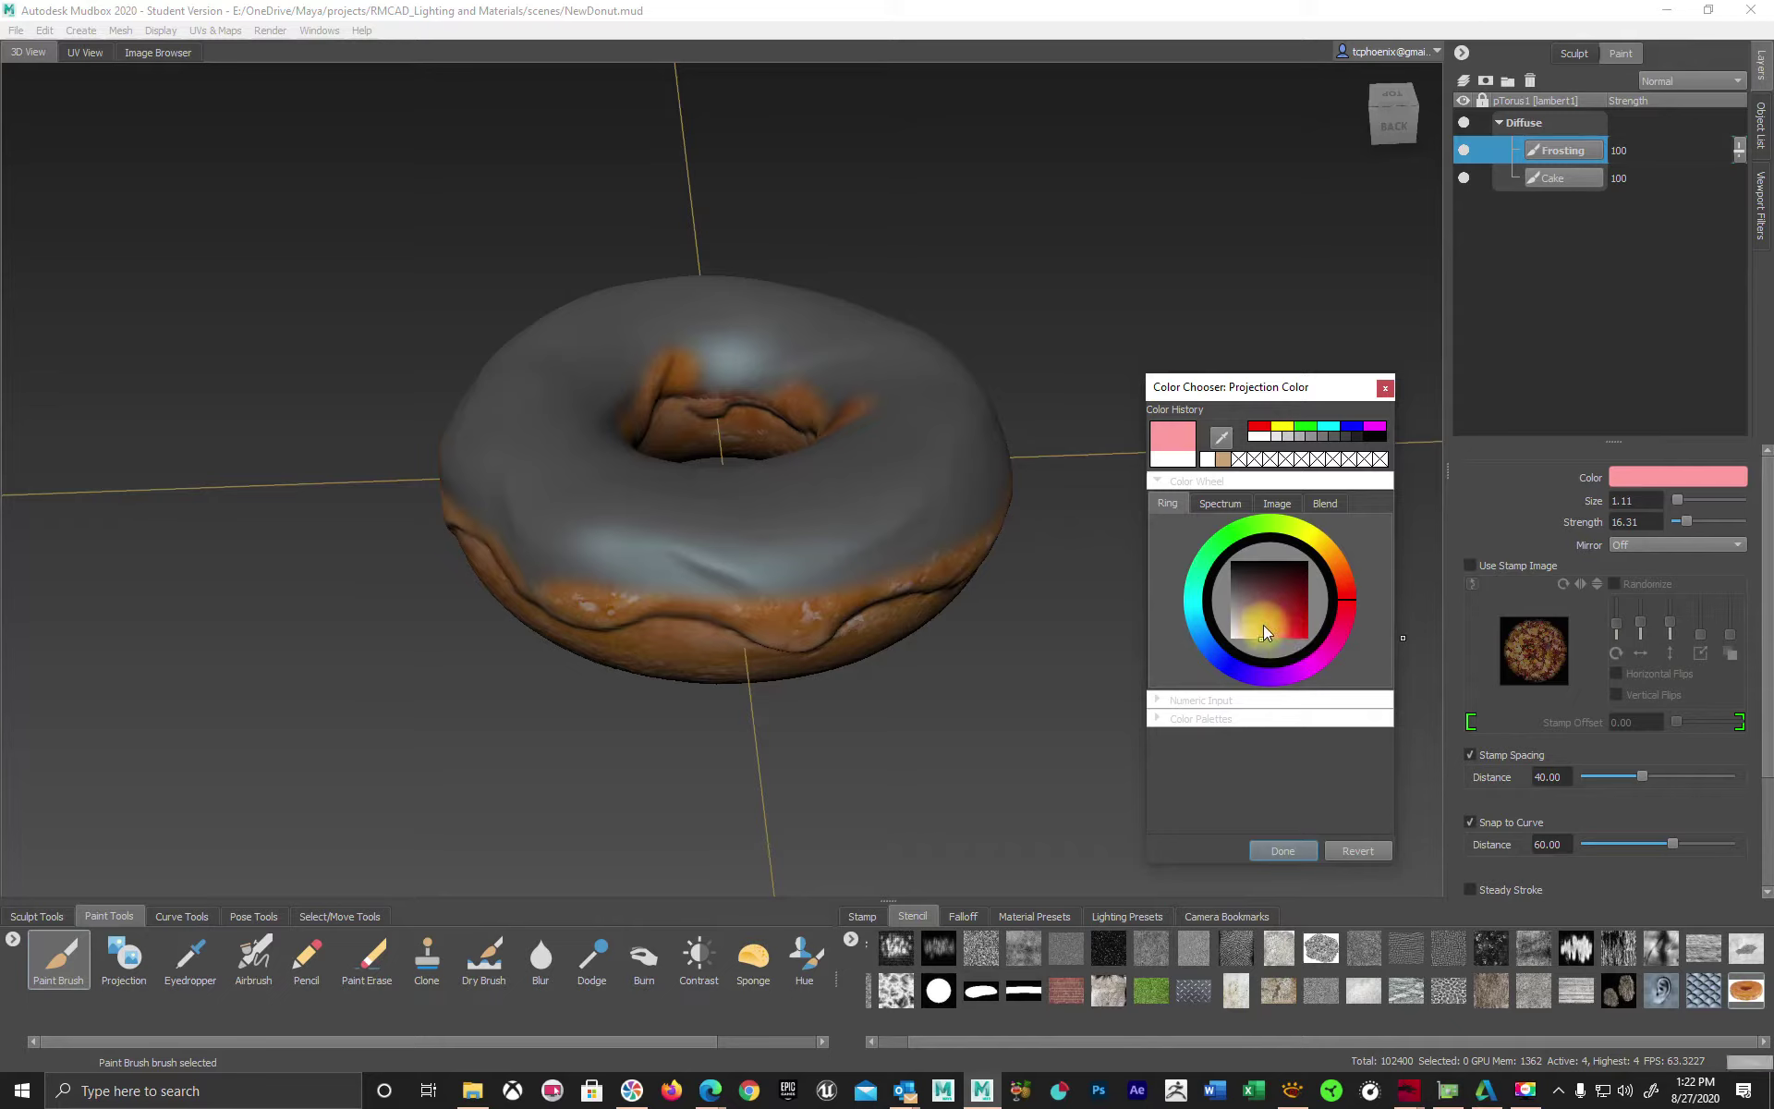
{"action": "left_click_drag", "start_coordinate": [1262, 638], "coordinate": [1268, 648]}
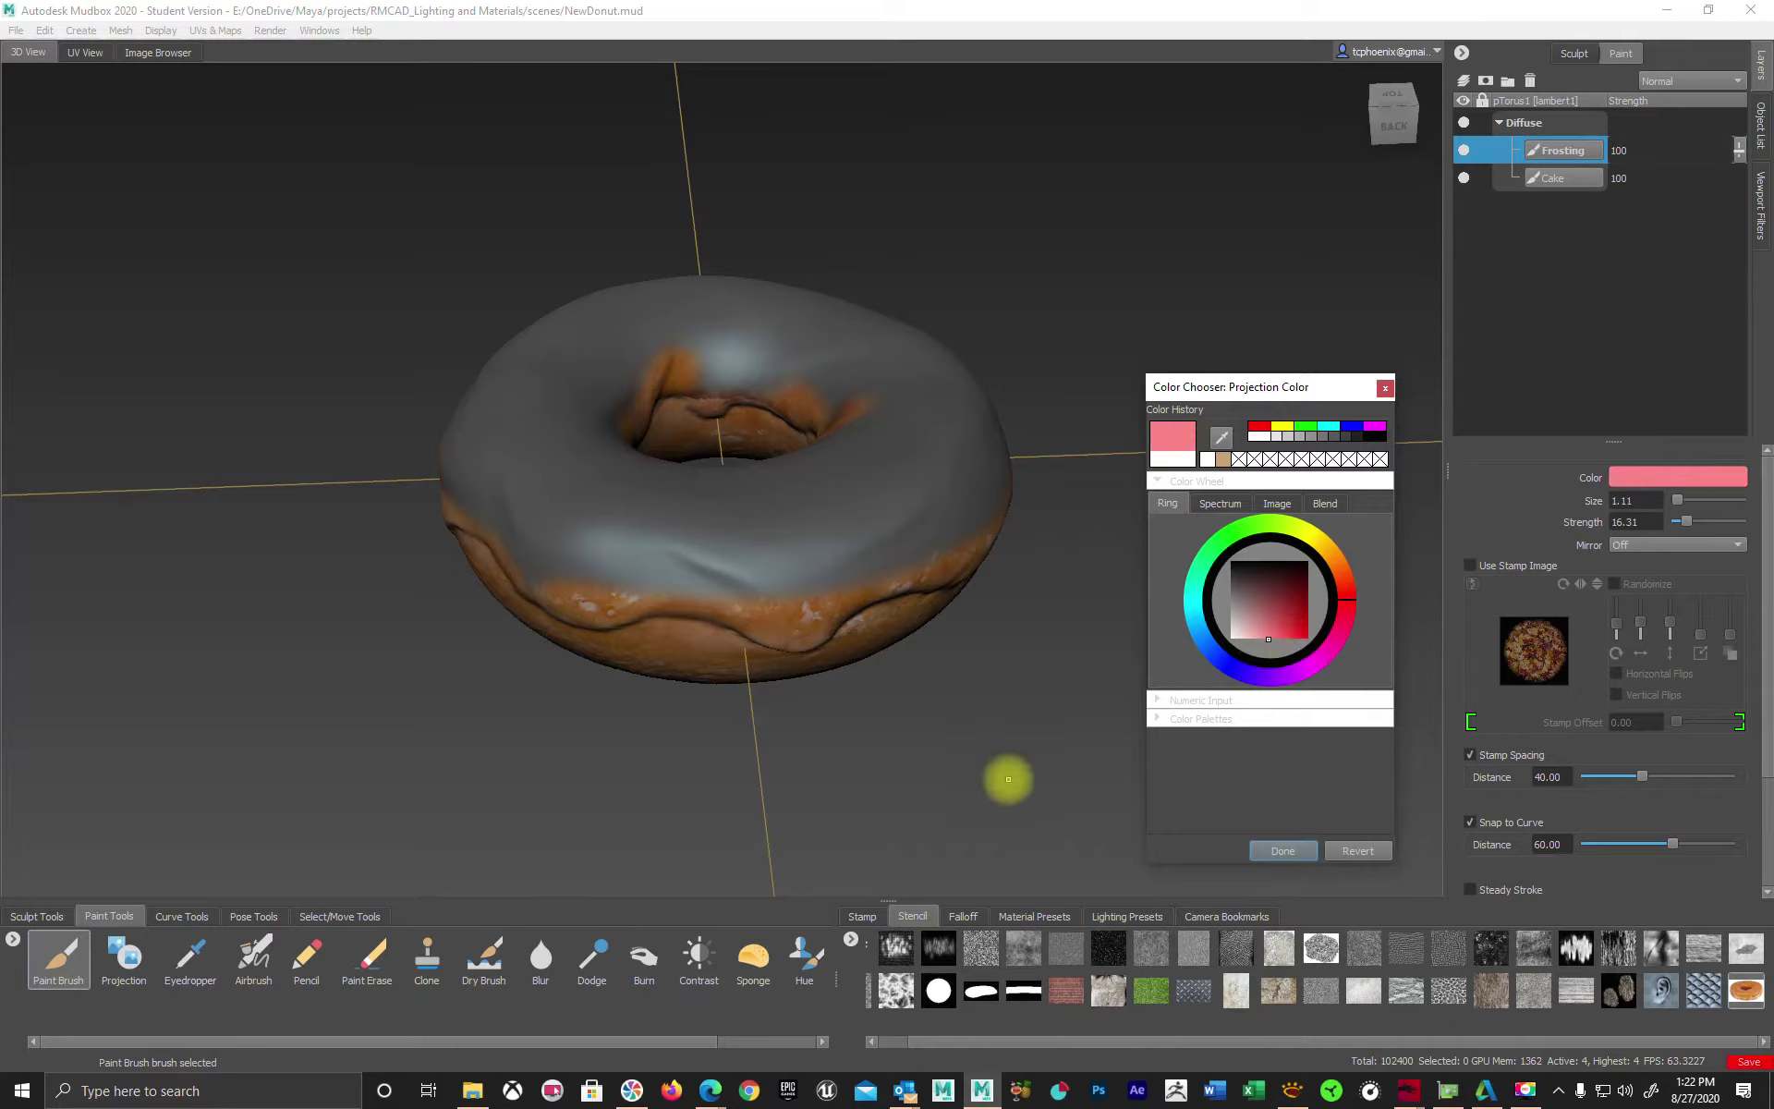
{"action": "left_click", "coordinate": [1284, 850]}
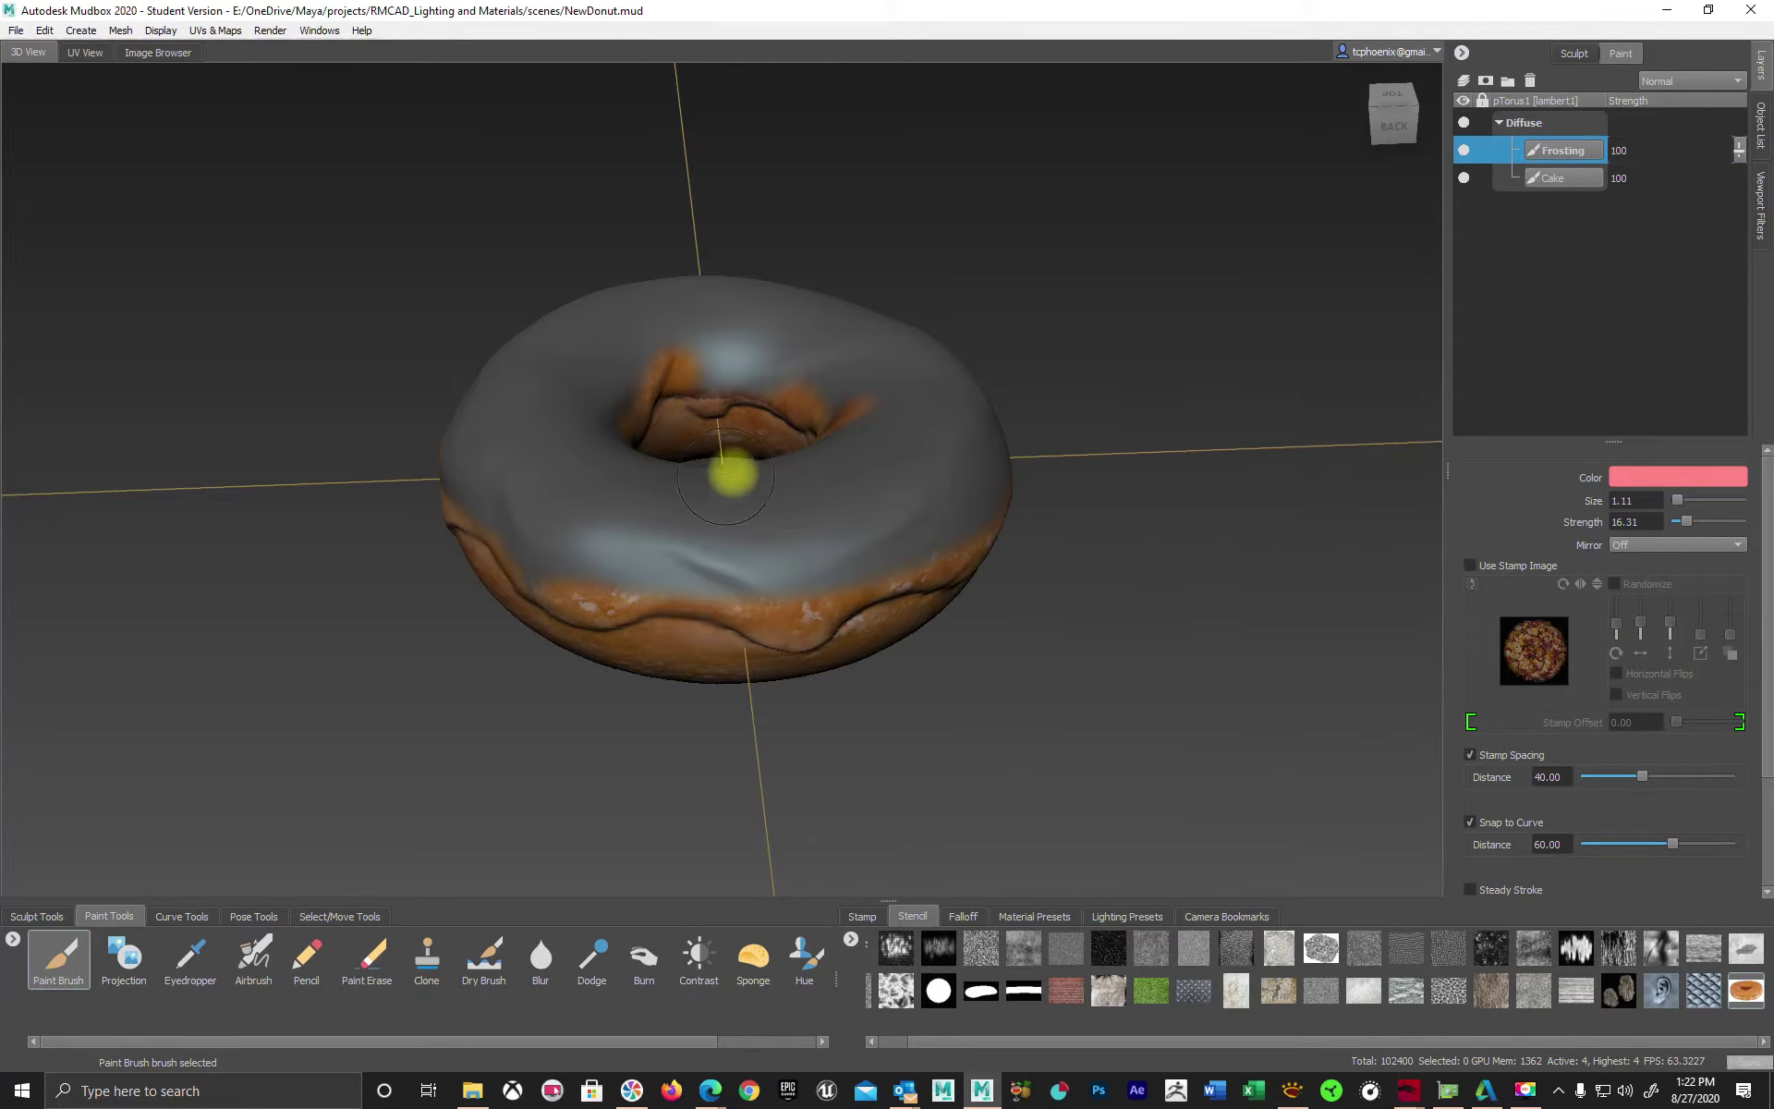
Raise the brush strength to 100 and paint pink strokes on the front of the donut's frosting.
{"action": "mouse_move", "coordinate": [838, 484]}
{"action": "left_mouse_down"}
{"action": "mouse_move", "coordinate": [887, 491]}
{"action": "mouse_move", "coordinate": [756, 519]}
{"action": "mouse_move", "coordinate": [840, 507]}
{"action": "mouse_move", "coordinate": [816, 539]}
{"action": "left_mouse_up"}
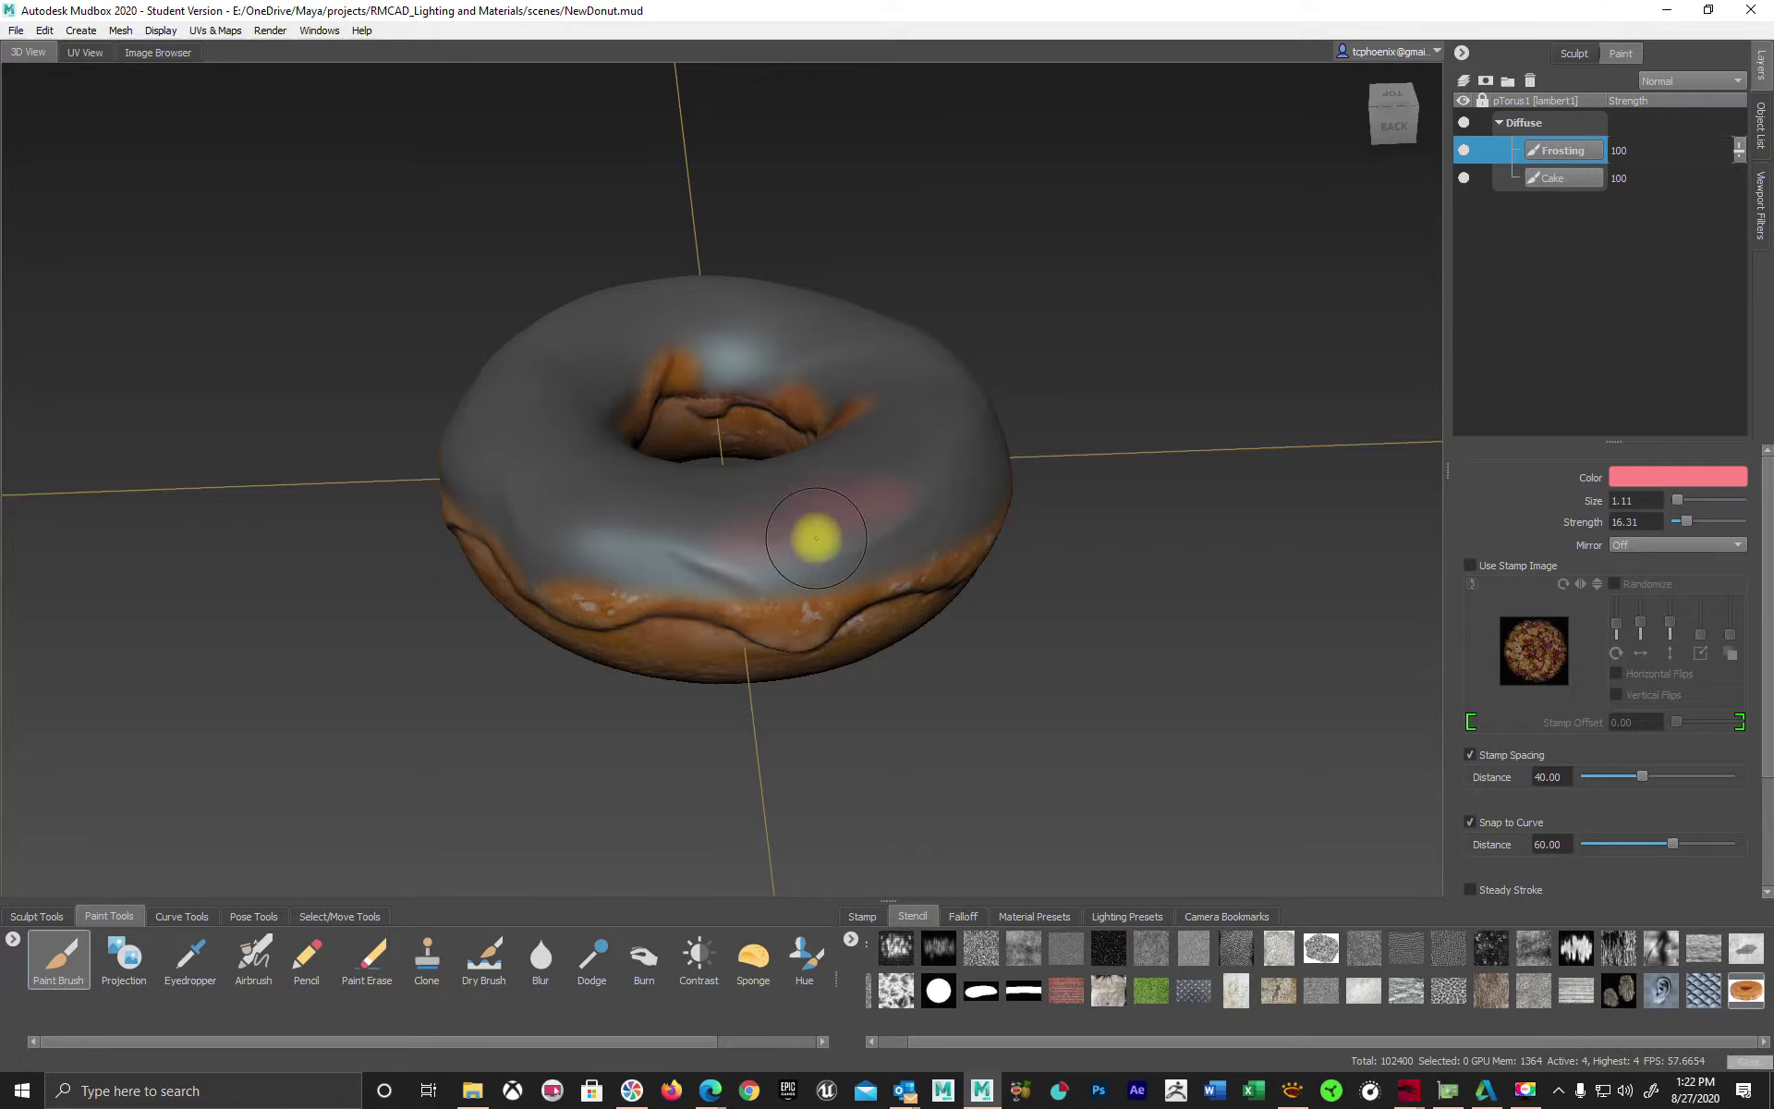
{"action": "key", "text": "m"}
{"action": "mouse_move", "coordinate": [815, 537]}
{"action": "left_mouse_down"}
{"action": "mouse_move", "coordinate": [733, 213]}
{"action": "mouse_move", "coordinate": [993, 5]}
{"action": "left_mouse_up"}
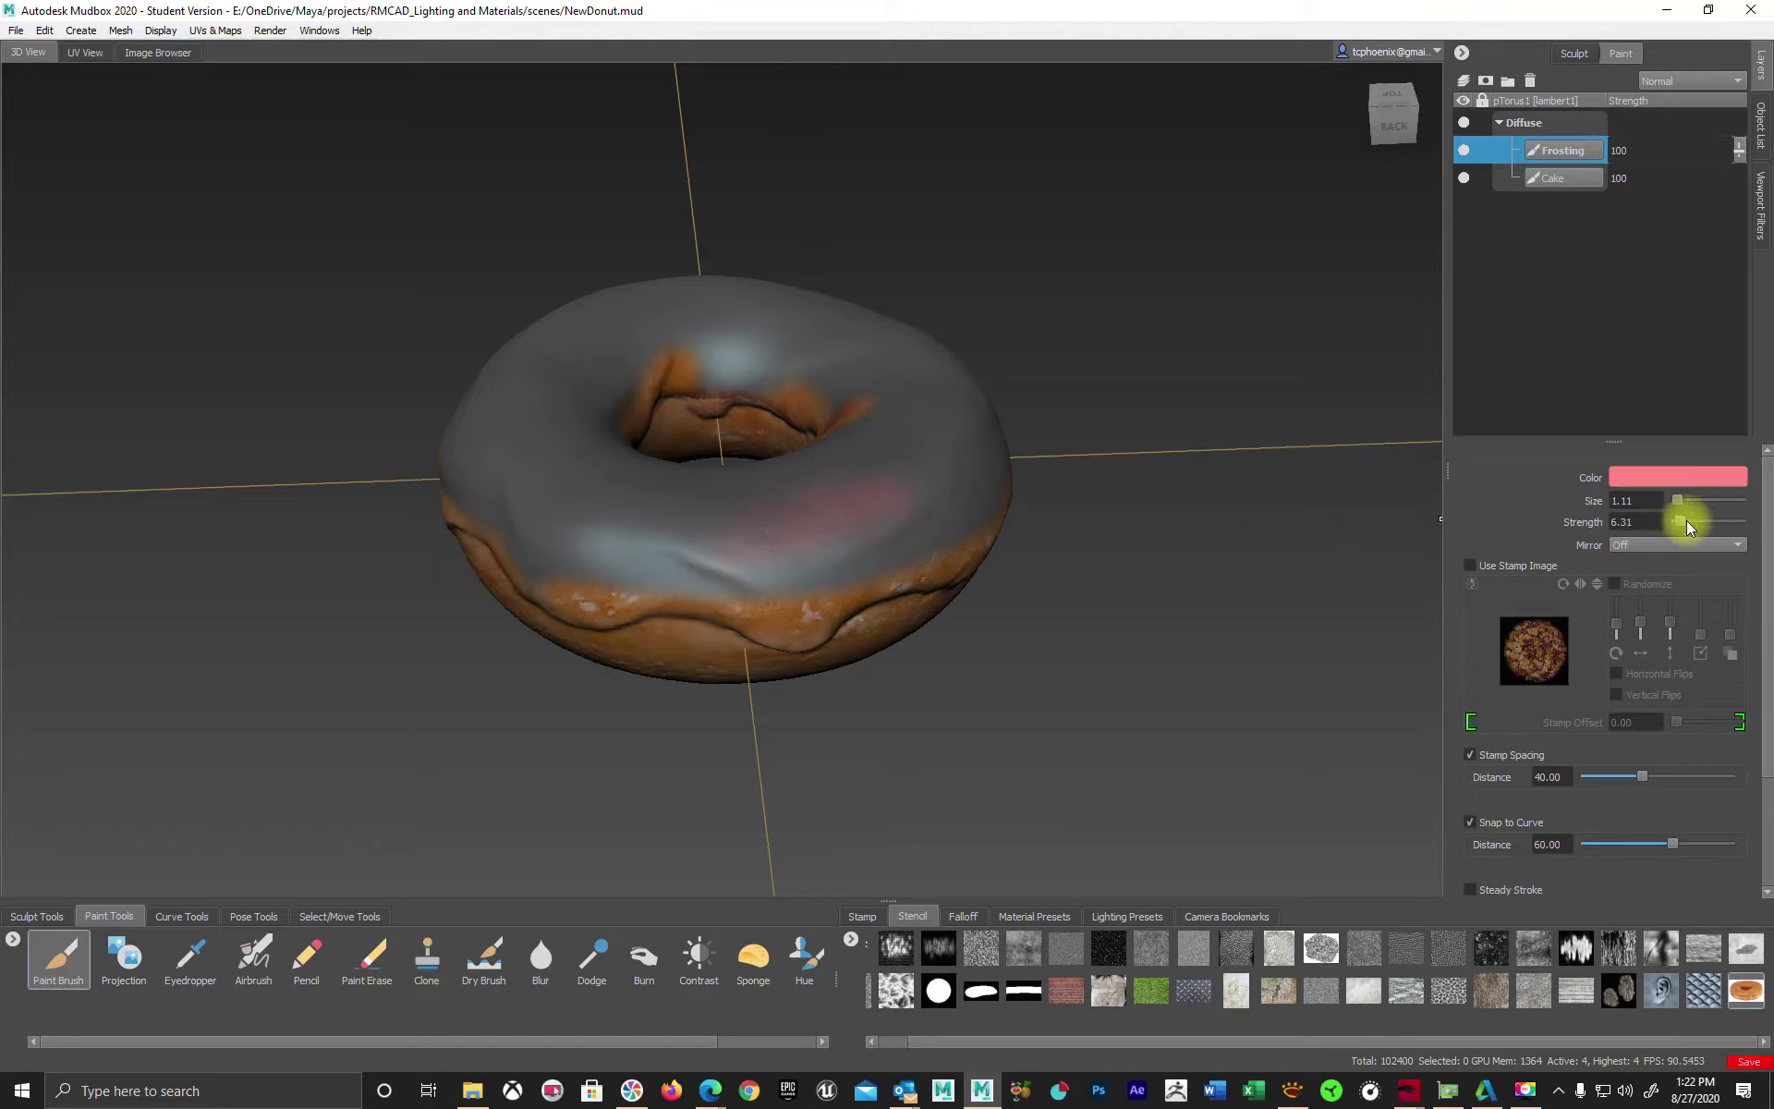
{"action": "left_click_drag", "start_coordinate": [1687, 523], "coordinate": [1766, 520]}
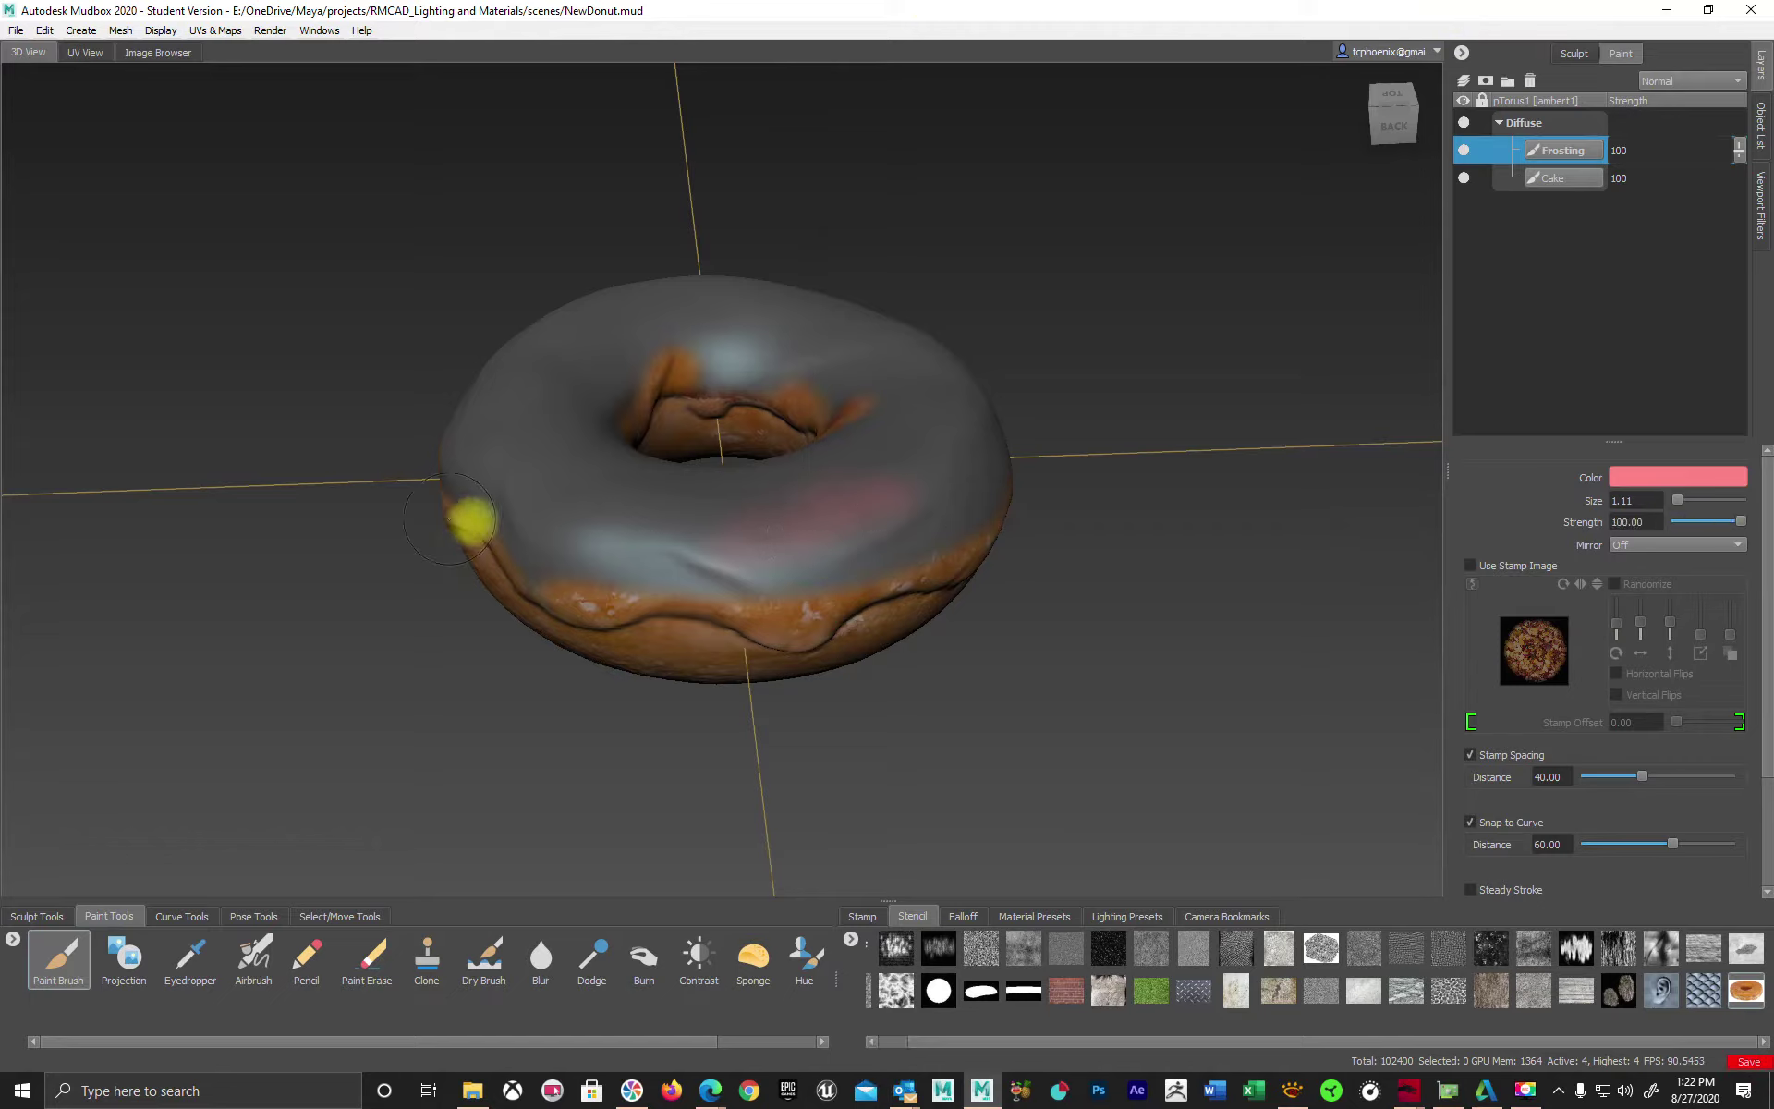
{"action": "mouse_move", "coordinate": [828, 483]}
{"action": "left_mouse_down"}
{"action": "mouse_move", "coordinate": [824, 566]}
{"action": "mouse_move", "coordinate": [819, 535]}
{"action": "mouse_move", "coordinate": [788, 581]}
{"action": "mouse_move", "coordinate": [776, 566]}
{"action": "mouse_move", "coordinate": [906, 546]}
{"action": "mouse_move", "coordinate": [693, 514]}
{"action": "mouse_move", "coordinate": [733, 543]}
{"action": "left_mouse_up"}
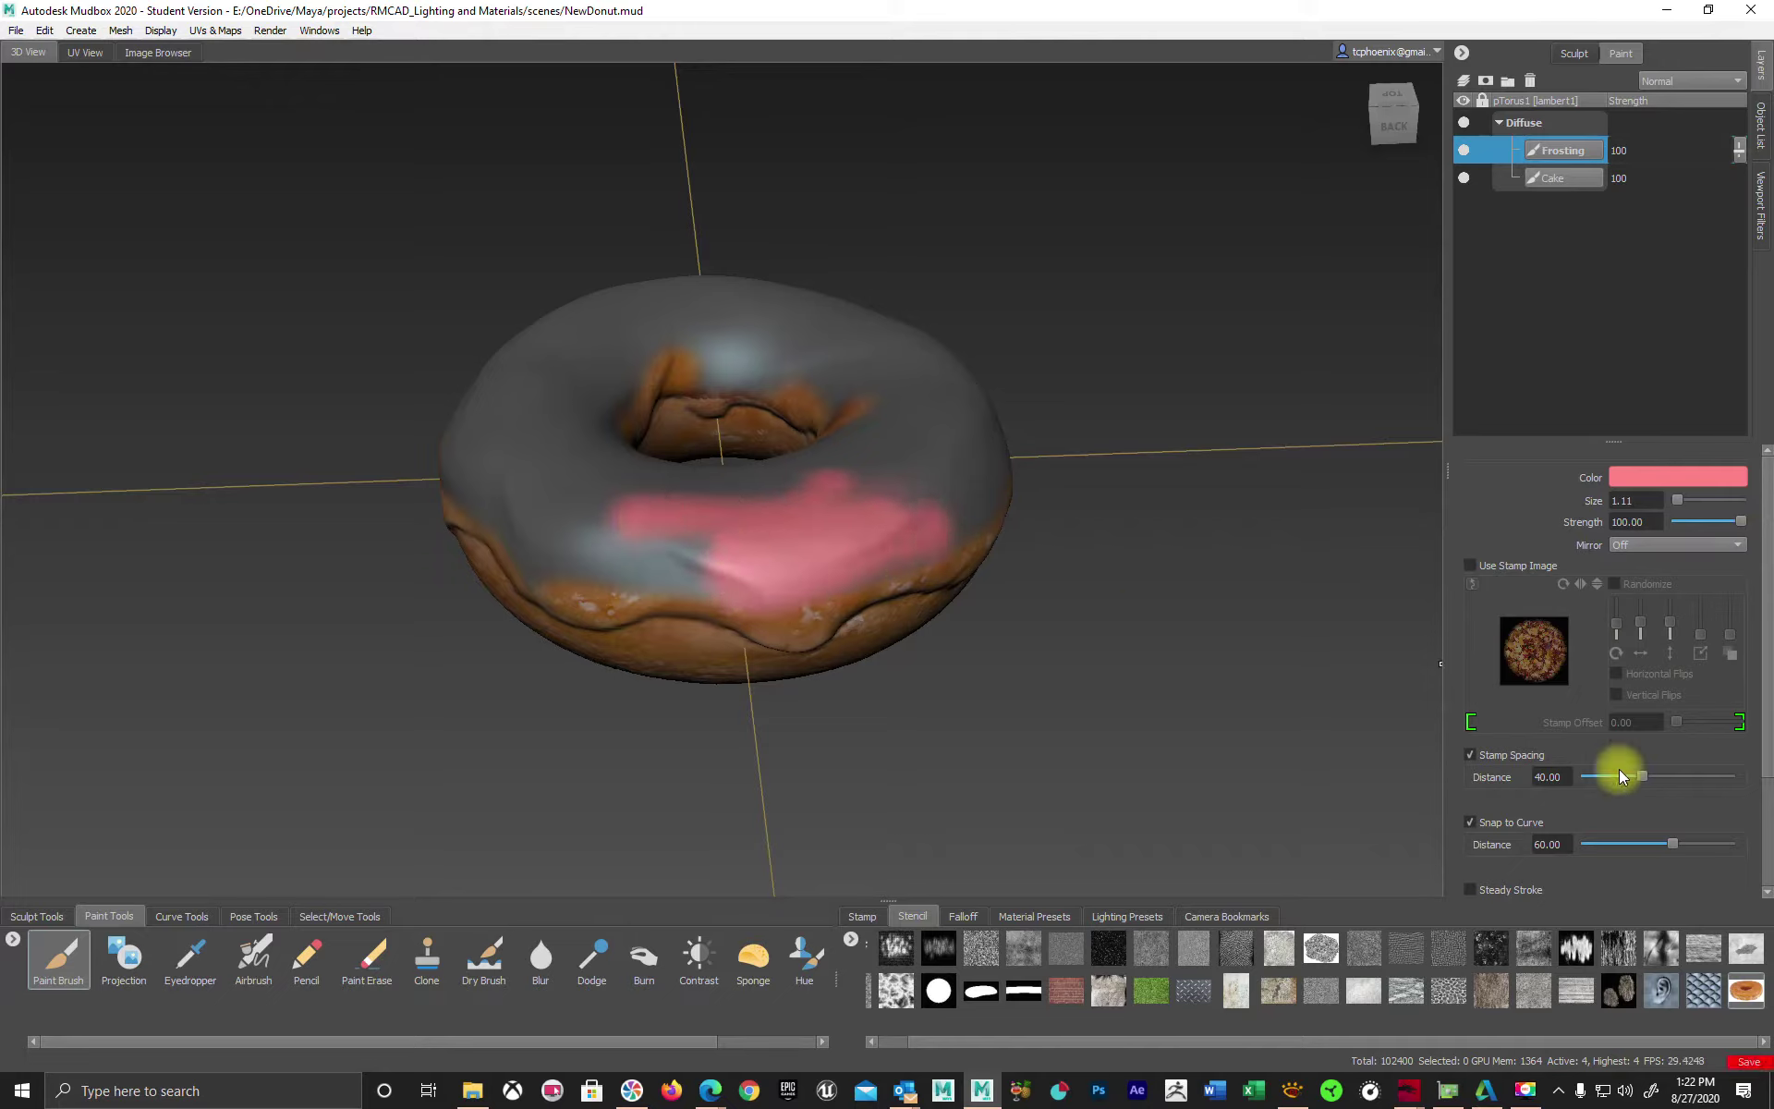
Reduce the stamp spacing distance to 4, switch stamp spacing off, and paint the front of the frosting solid pink.
{"action": "left_click_drag", "start_coordinate": [1644, 778], "coordinate": [1591, 774]}
{"action": "left_click", "coordinate": [1518, 758]}
{"action": "mouse_move", "coordinate": [633, 508]}
{"action": "left_mouse_down"}
{"action": "mouse_move", "coordinate": [724, 543]}
{"action": "mouse_move", "coordinate": [910, 476]}
{"action": "mouse_move", "coordinate": [729, 507]}
{"action": "mouse_move", "coordinate": [729, 530]}
{"action": "mouse_move", "coordinate": [565, 553]}
{"action": "mouse_move", "coordinate": [540, 527]}
{"action": "left_mouse_up"}
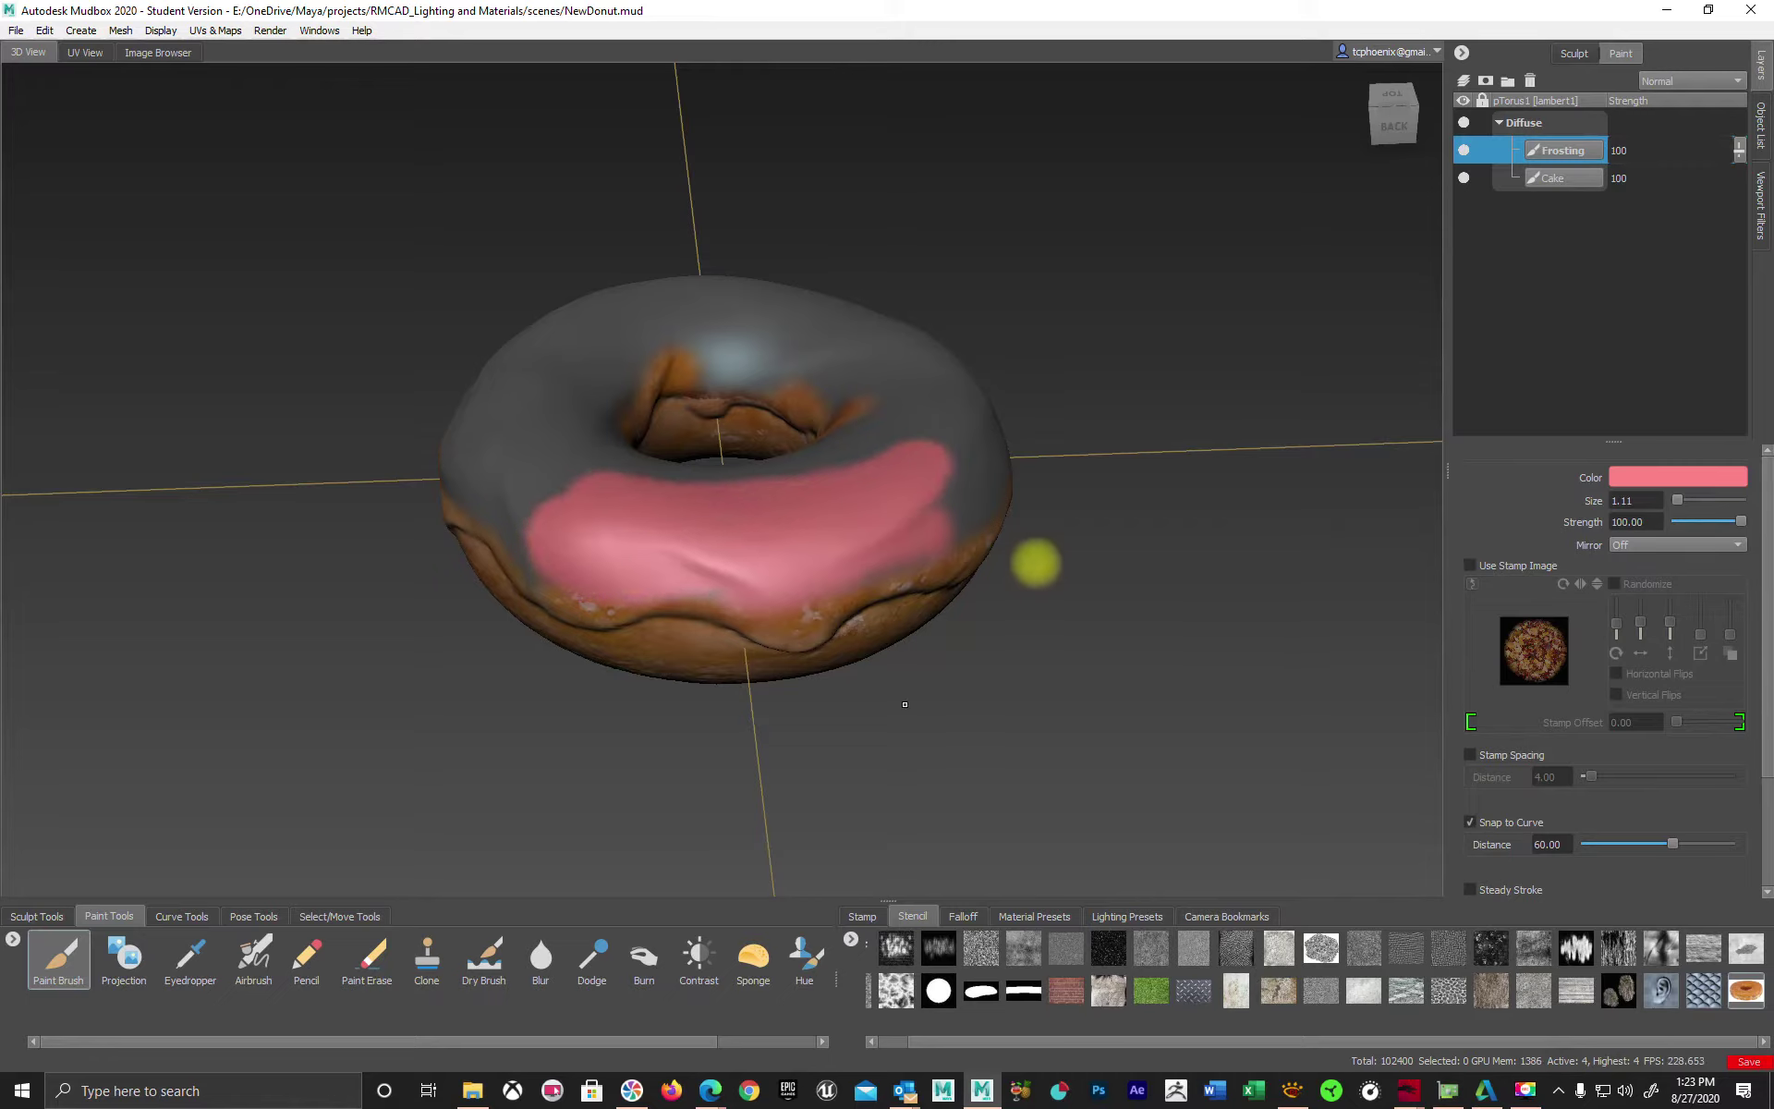
{"action": "right_click", "coordinate": [771, 633]}
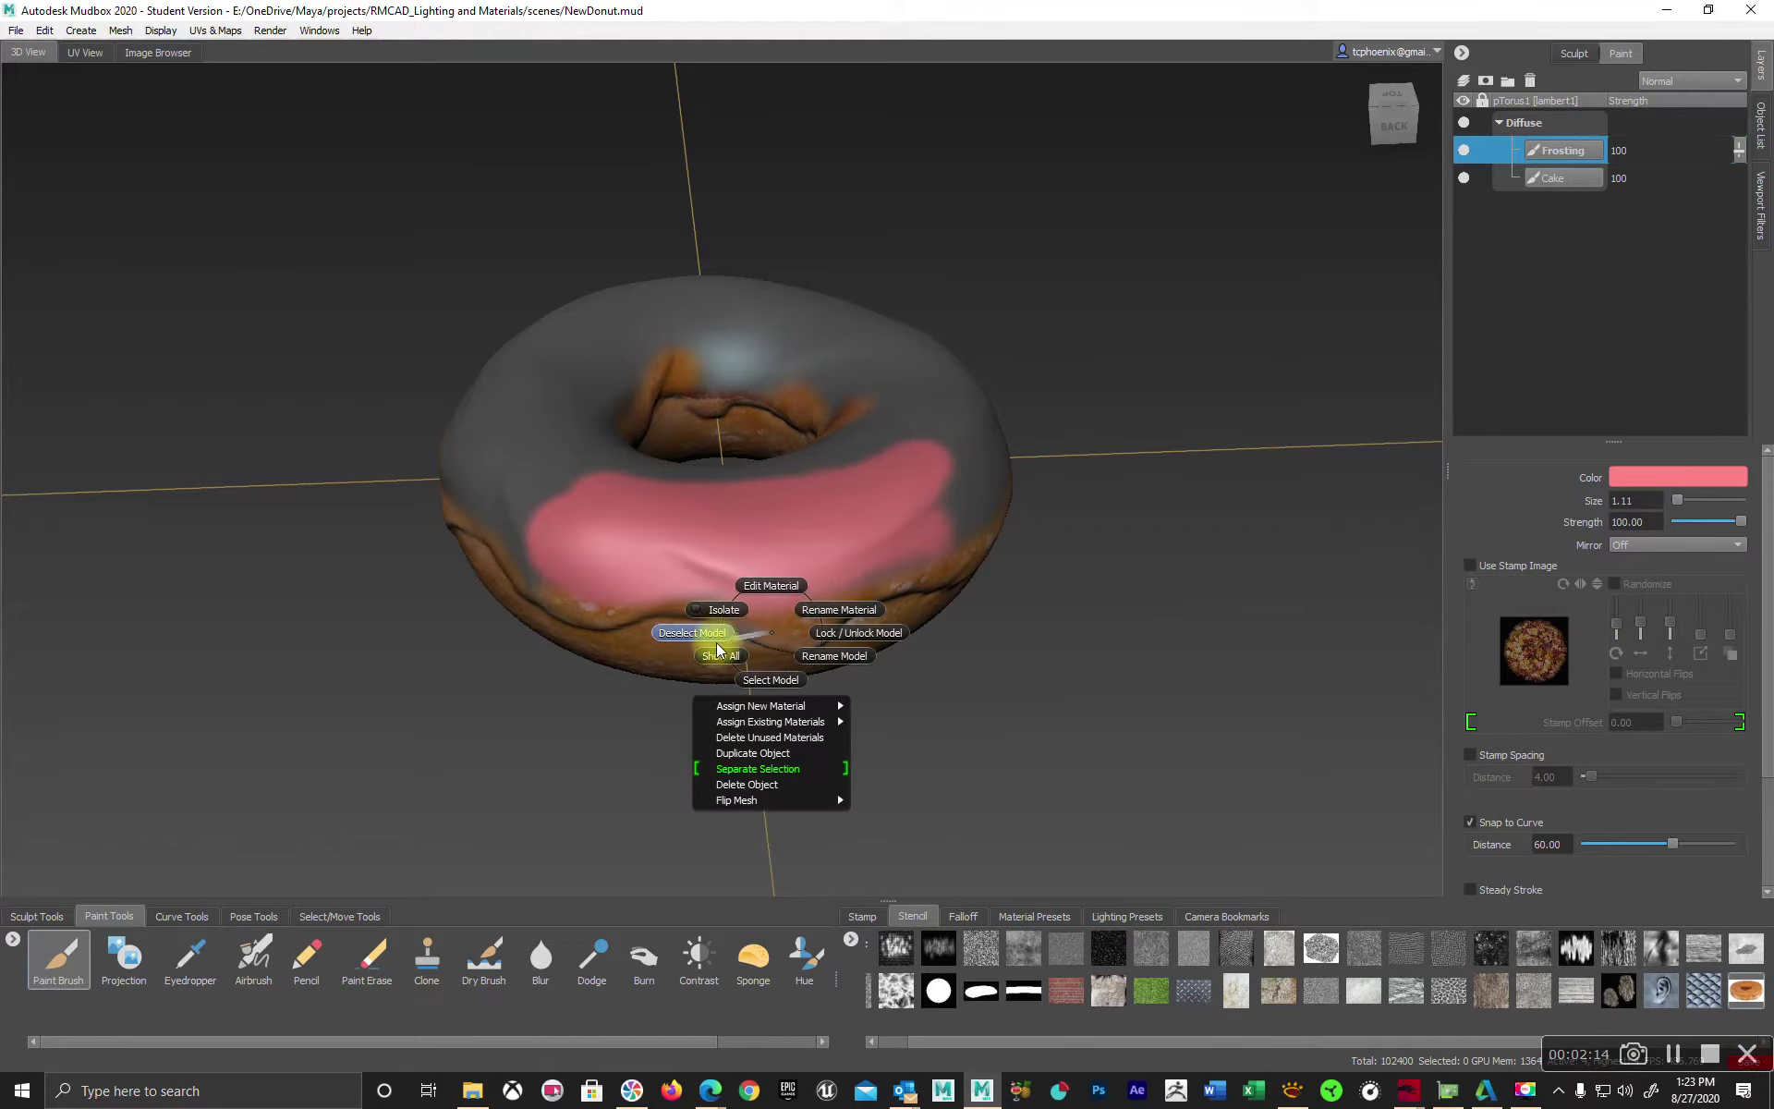
{"action": "left_click", "coordinate": [772, 635]}
Extend the pink around the donut's side and paint up to the sculpted frosting edge with a 0.25 brush.
{"action": "mouse_move", "coordinate": [614, 554]}
{"action": "left_mouse_down", "text": "alt"}
{"action": "mouse_move", "coordinate": [864, 591]}
{"action": "mouse_move", "coordinate": [848, 590]}
{"action": "left_mouse_up", "text": "alt"}
{"action": "mouse_move", "coordinate": [923, 486]}
{"action": "left_mouse_down"}
{"action": "mouse_move", "coordinate": [781, 519]}
{"action": "mouse_move", "coordinate": [646, 595]}
{"action": "mouse_move", "coordinate": [866, 596]}
{"action": "mouse_move", "coordinate": [828, 625]}
{"action": "mouse_move", "coordinate": [875, 653]}
{"action": "mouse_move", "coordinate": [674, 662]}
{"action": "mouse_move", "coordinate": [548, 616]}
{"action": "mouse_move", "coordinate": [729, 602]}
{"action": "mouse_move", "coordinate": [717, 527]}
{"action": "left_mouse_up"}
{"action": "mouse_move", "coordinate": [1107, 752]}
{"action": "left_mouse_down", "text": "alt"}
{"action": "mouse_move", "coordinate": [1009, 686]}
{"action": "mouse_move", "coordinate": [970, 511]}
{"action": "left_mouse_up", "text": "alt"}
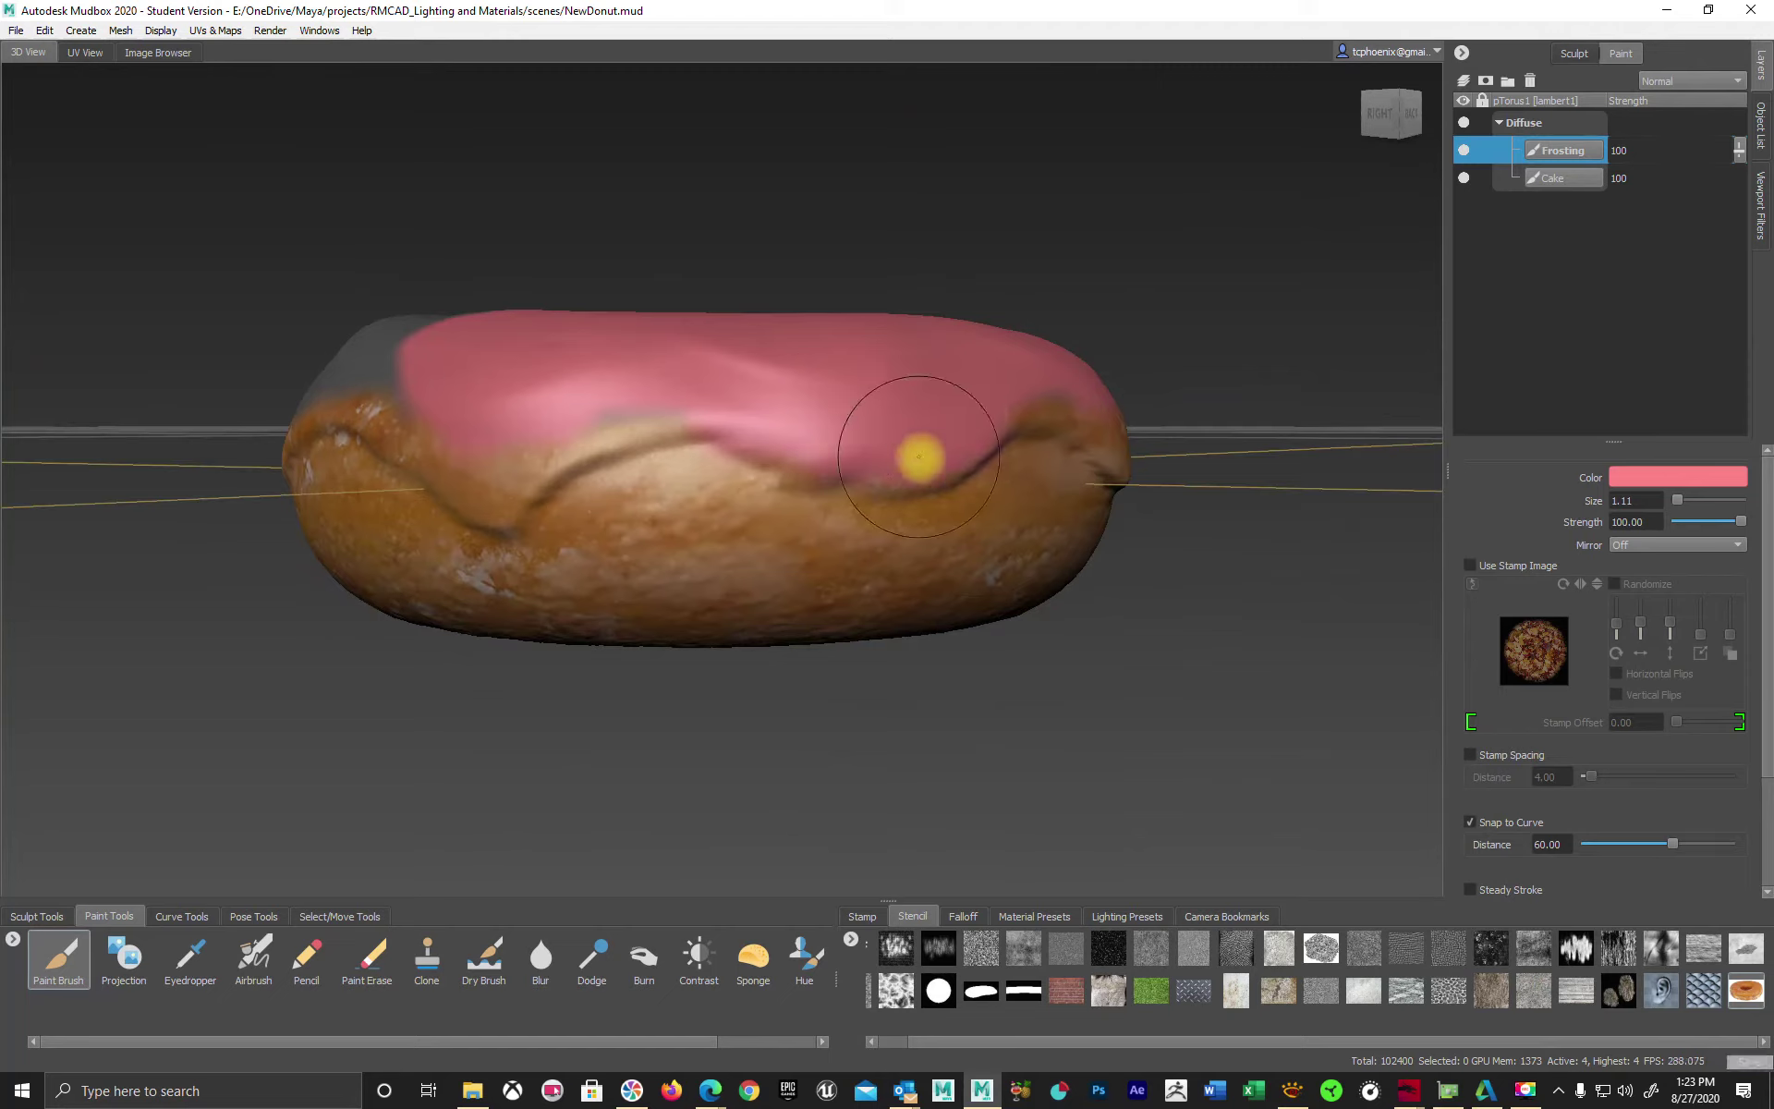
{"action": "key", "text": "b"}
{"action": "left_click_drag", "start_coordinate": [862, 440], "coordinate": [815, 448]}
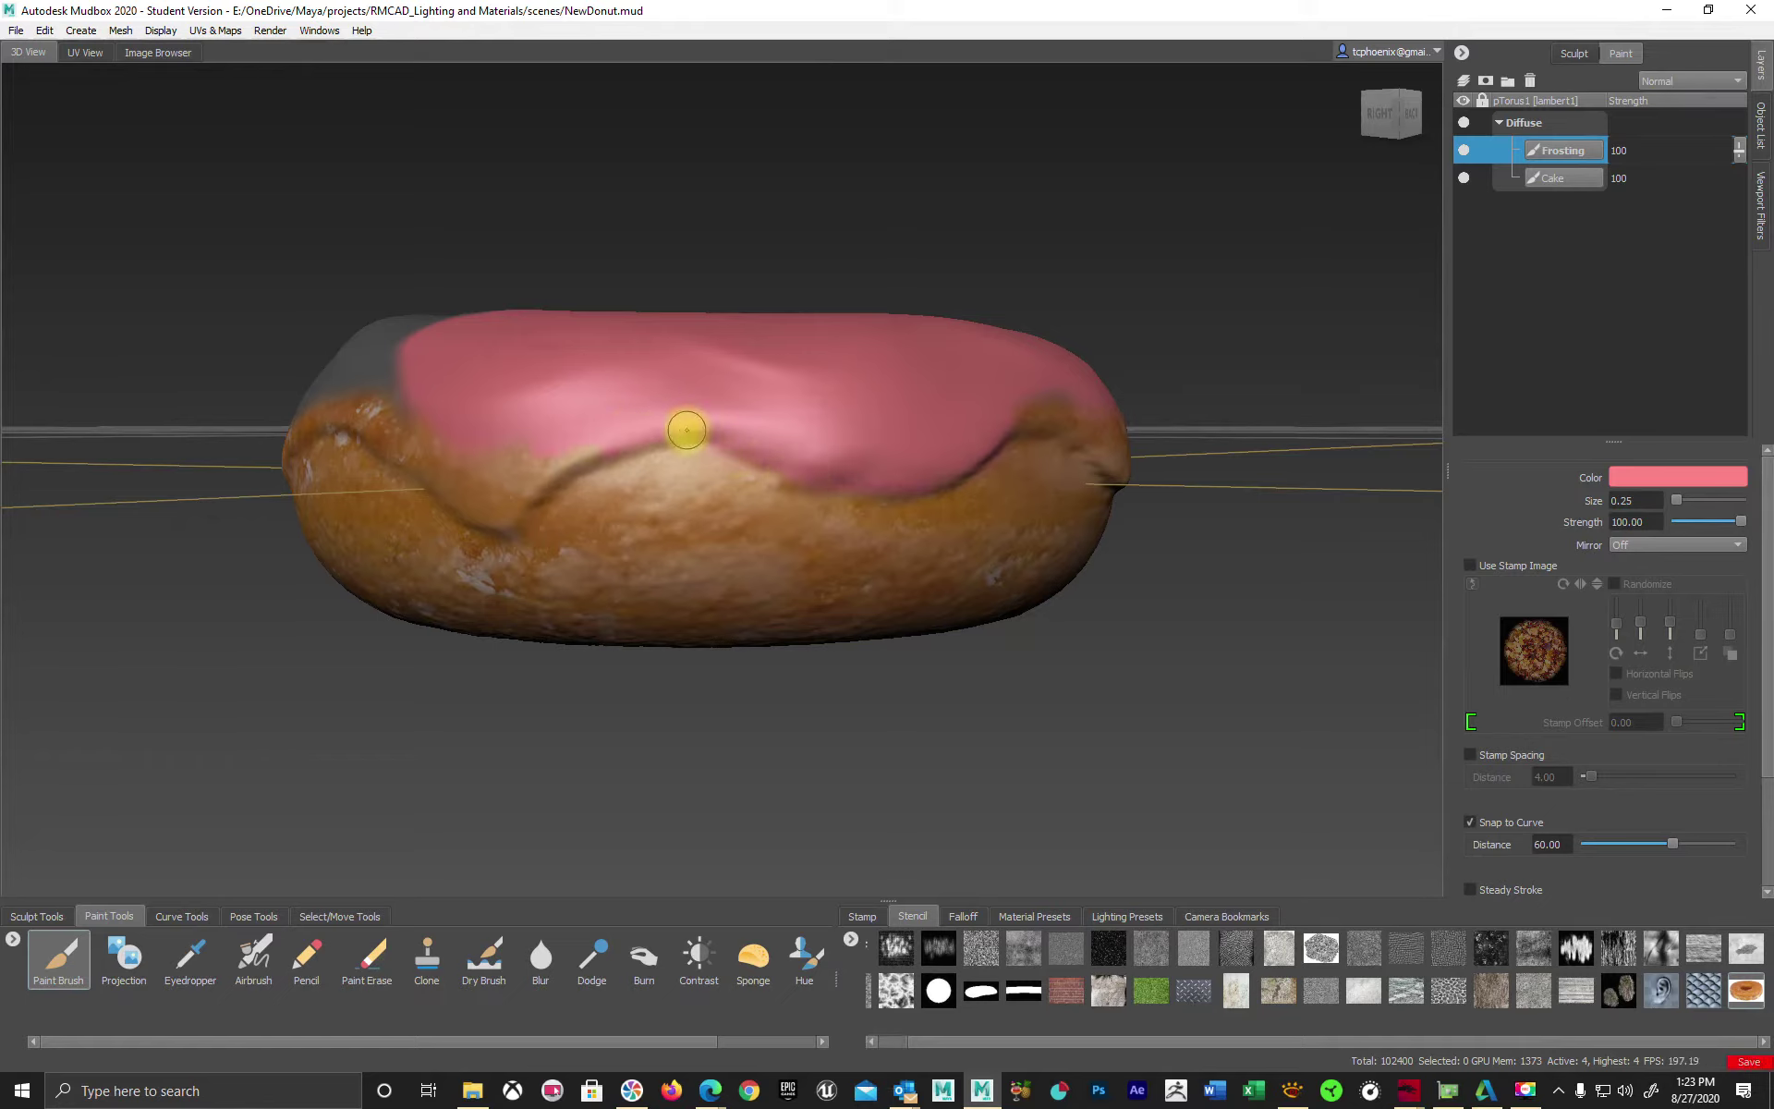
Paint a pink stroke down across the frosting drip onto the cake, and undo the extra strokes beside it.
{"action": "left_click_drag", "start_coordinate": [574, 468], "coordinate": [828, 352], "text": "alt"}
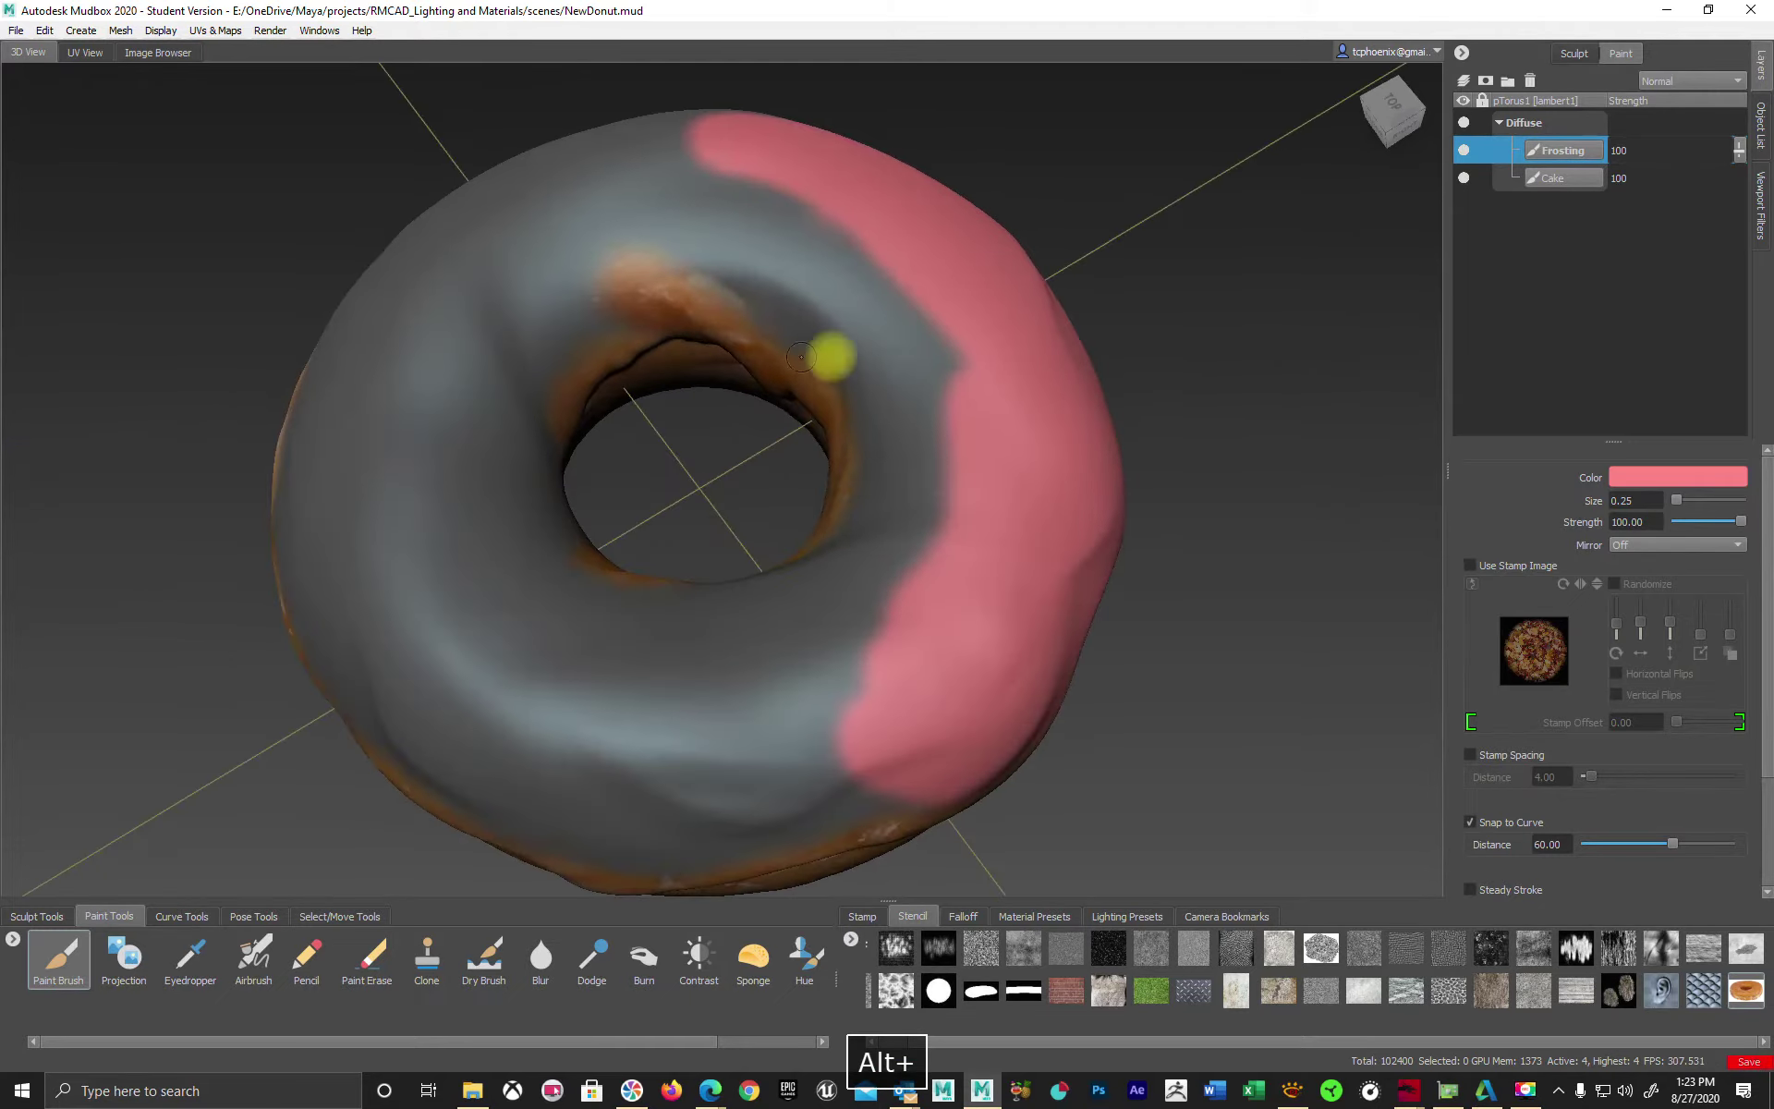
{"action": "left_click_drag", "start_coordinate": [828, 578], "coordinate": [673, 475], "text": "alt"}
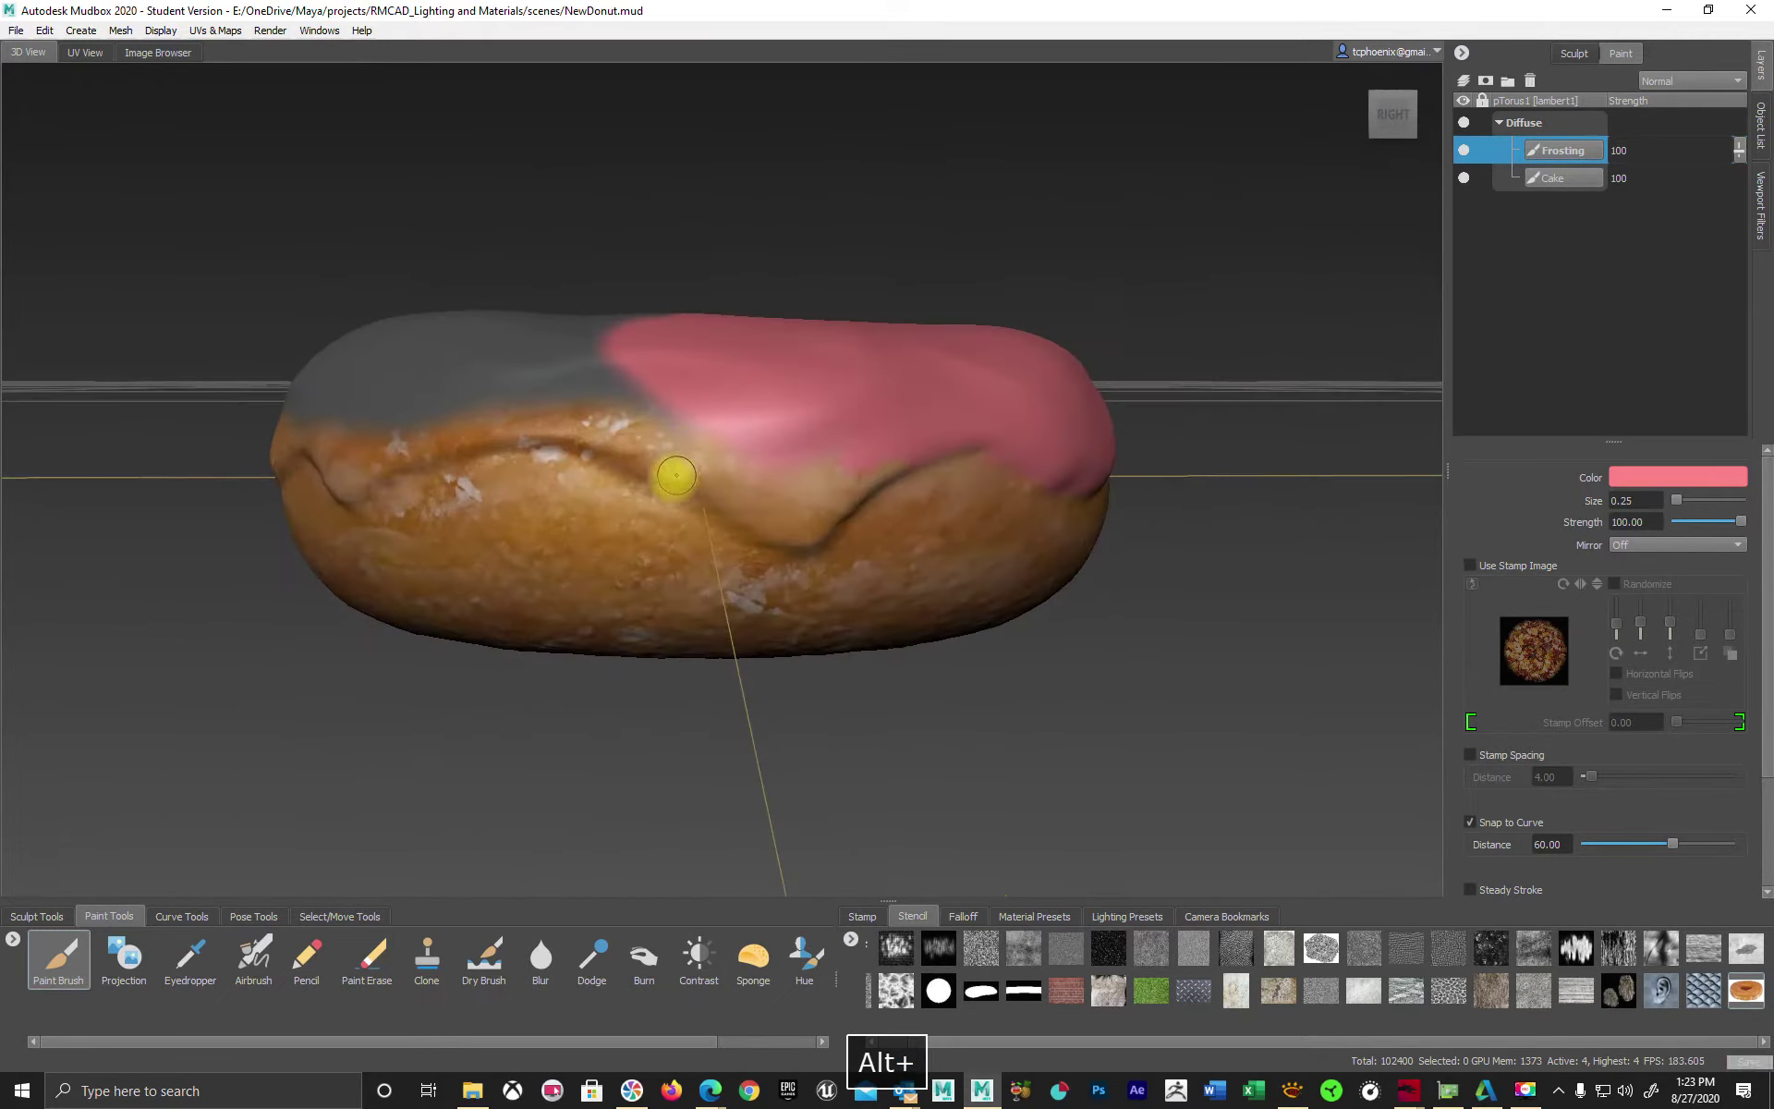
{"action": "left_click_drag", "start_coordinate": [806, 476], "coordinate": [785, 584]}
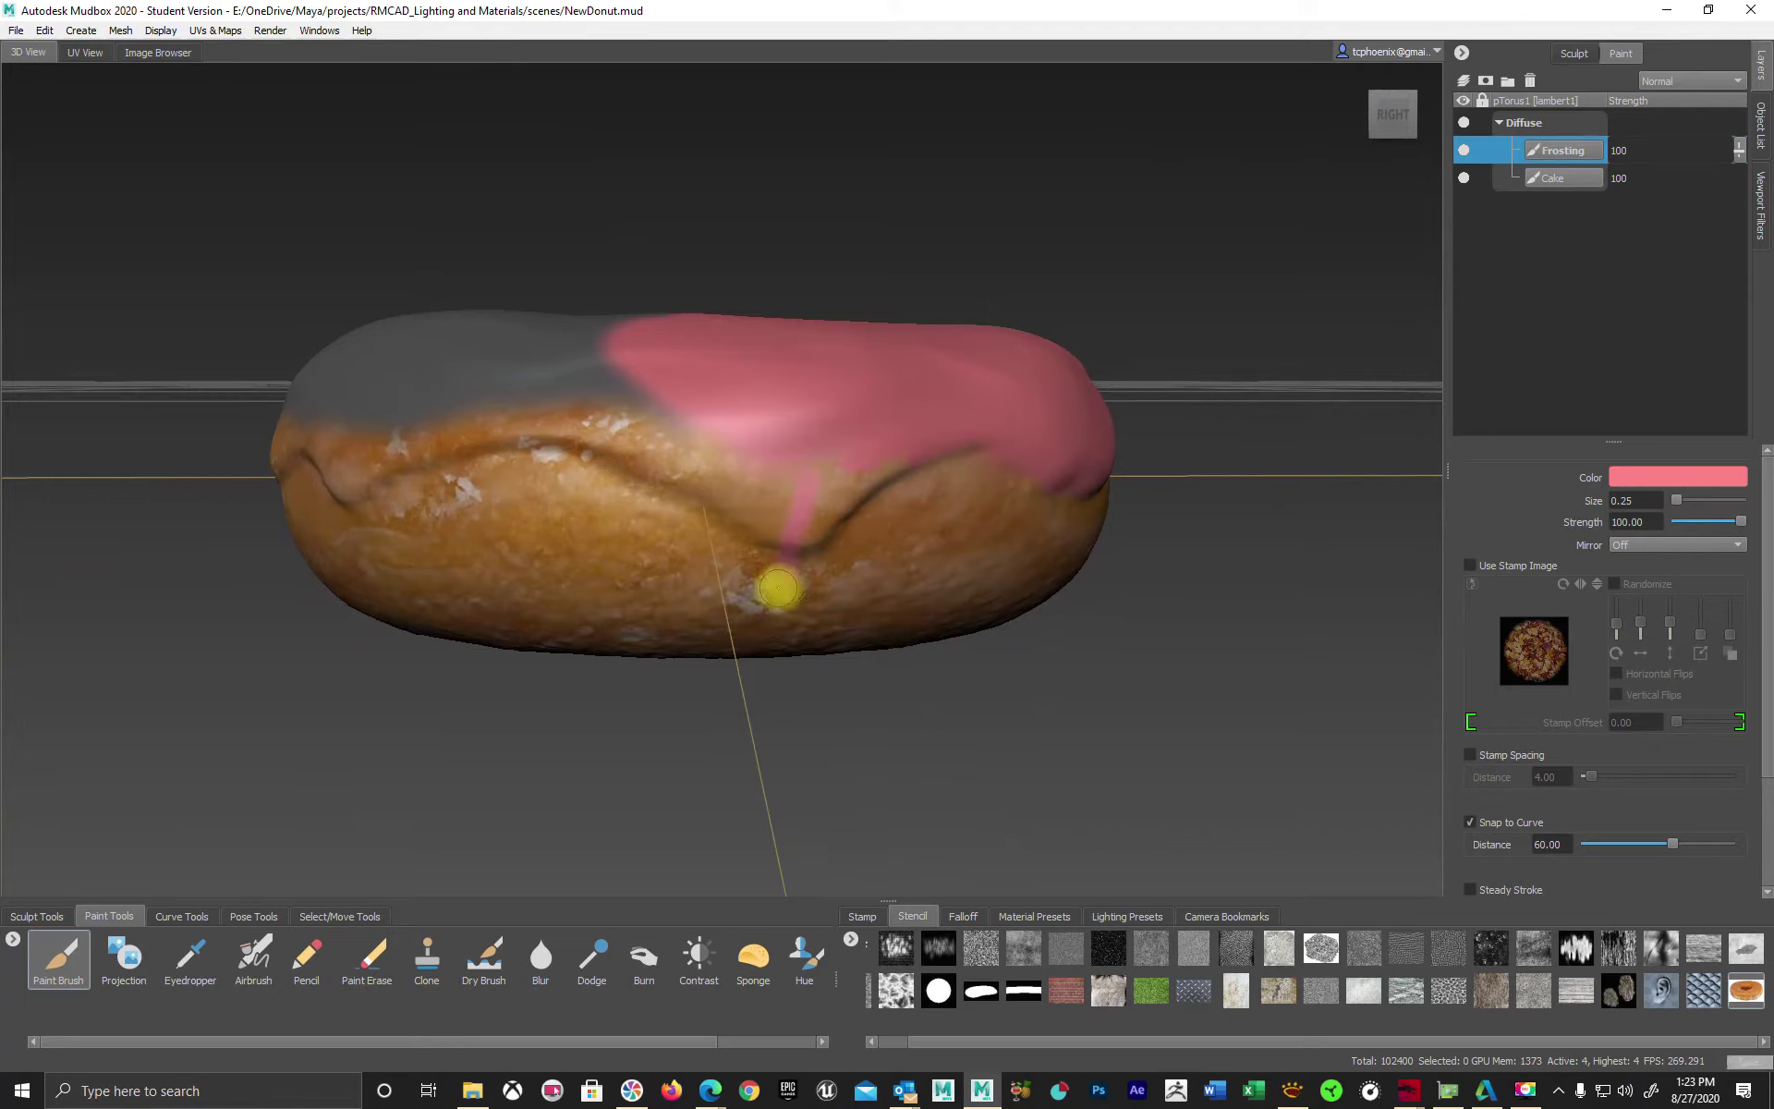
{"action": "left_click", "coordinate": [752, 584], "text": "ctrl"}
{"action": "key", "text": "ctrl+z"}
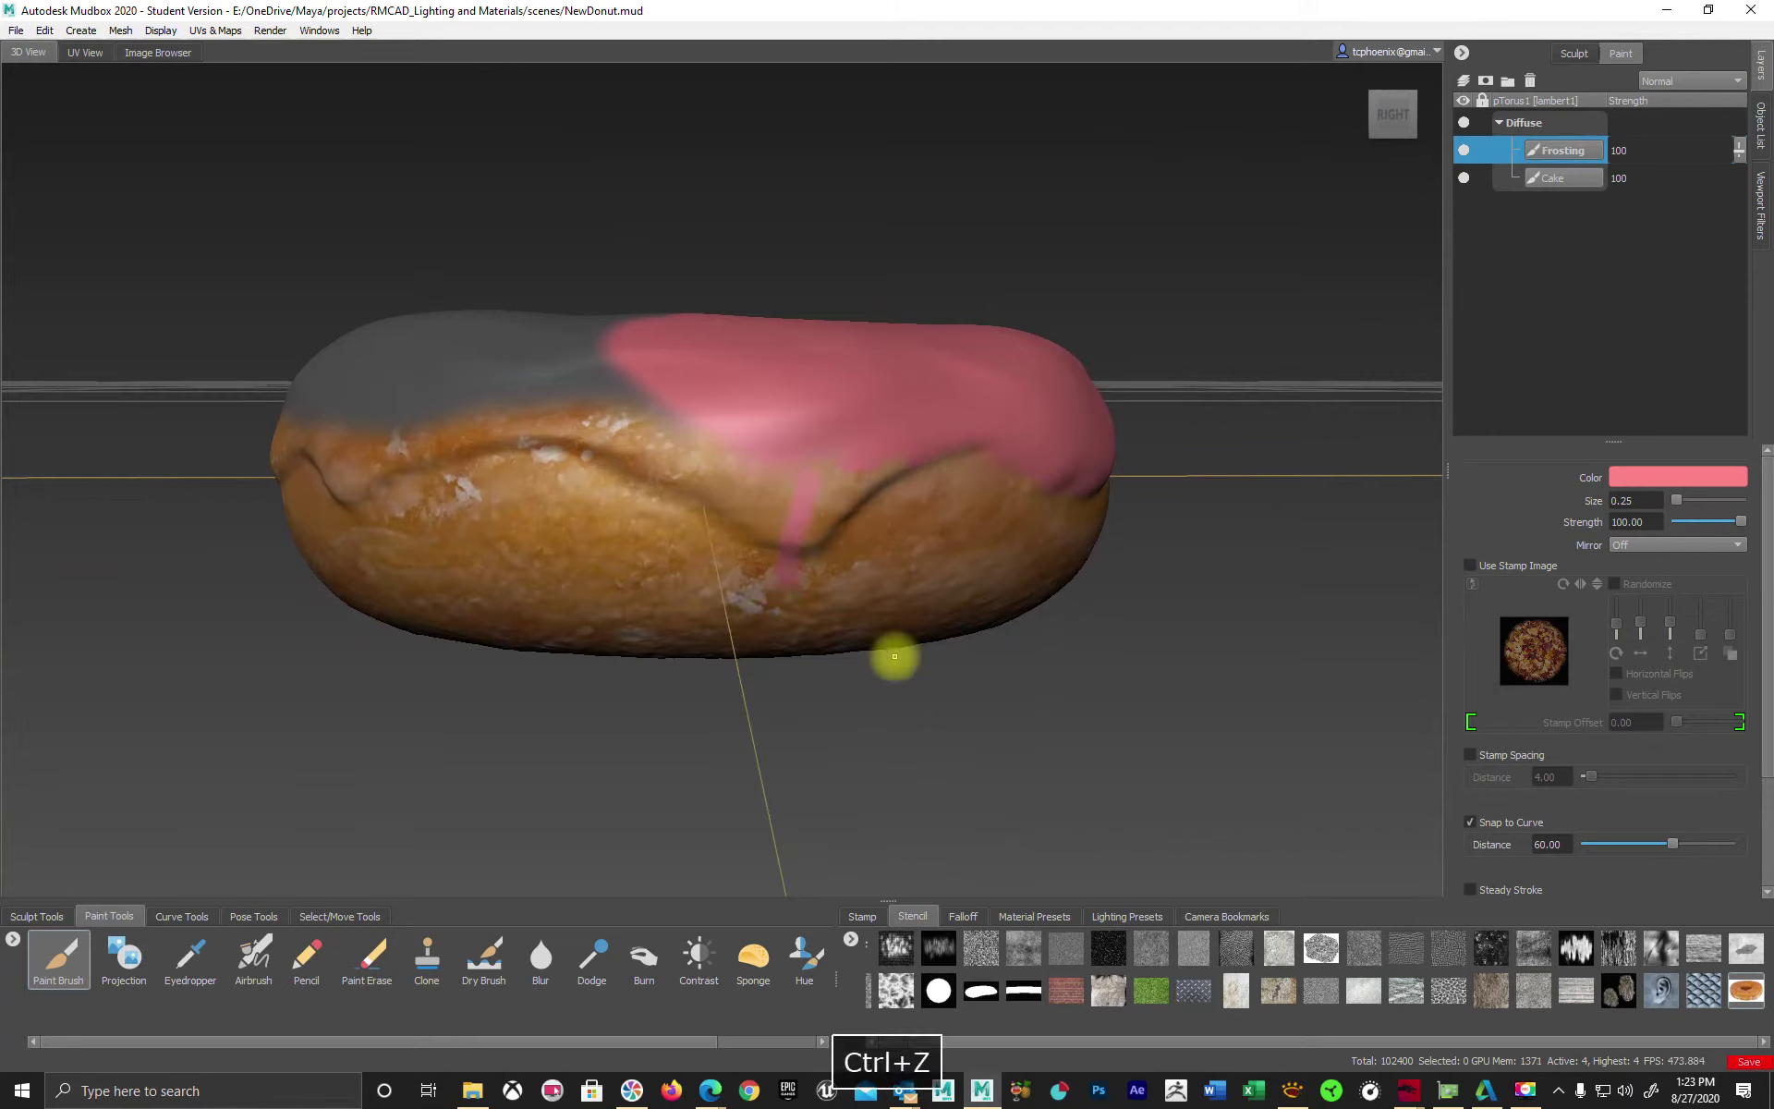
{"action": "left_click_drag", "start_coordinate": [815, 586], "coordinate": [733, 594], "text": "ctrl"}
{"action": "key", "text": "ctrl+z"}
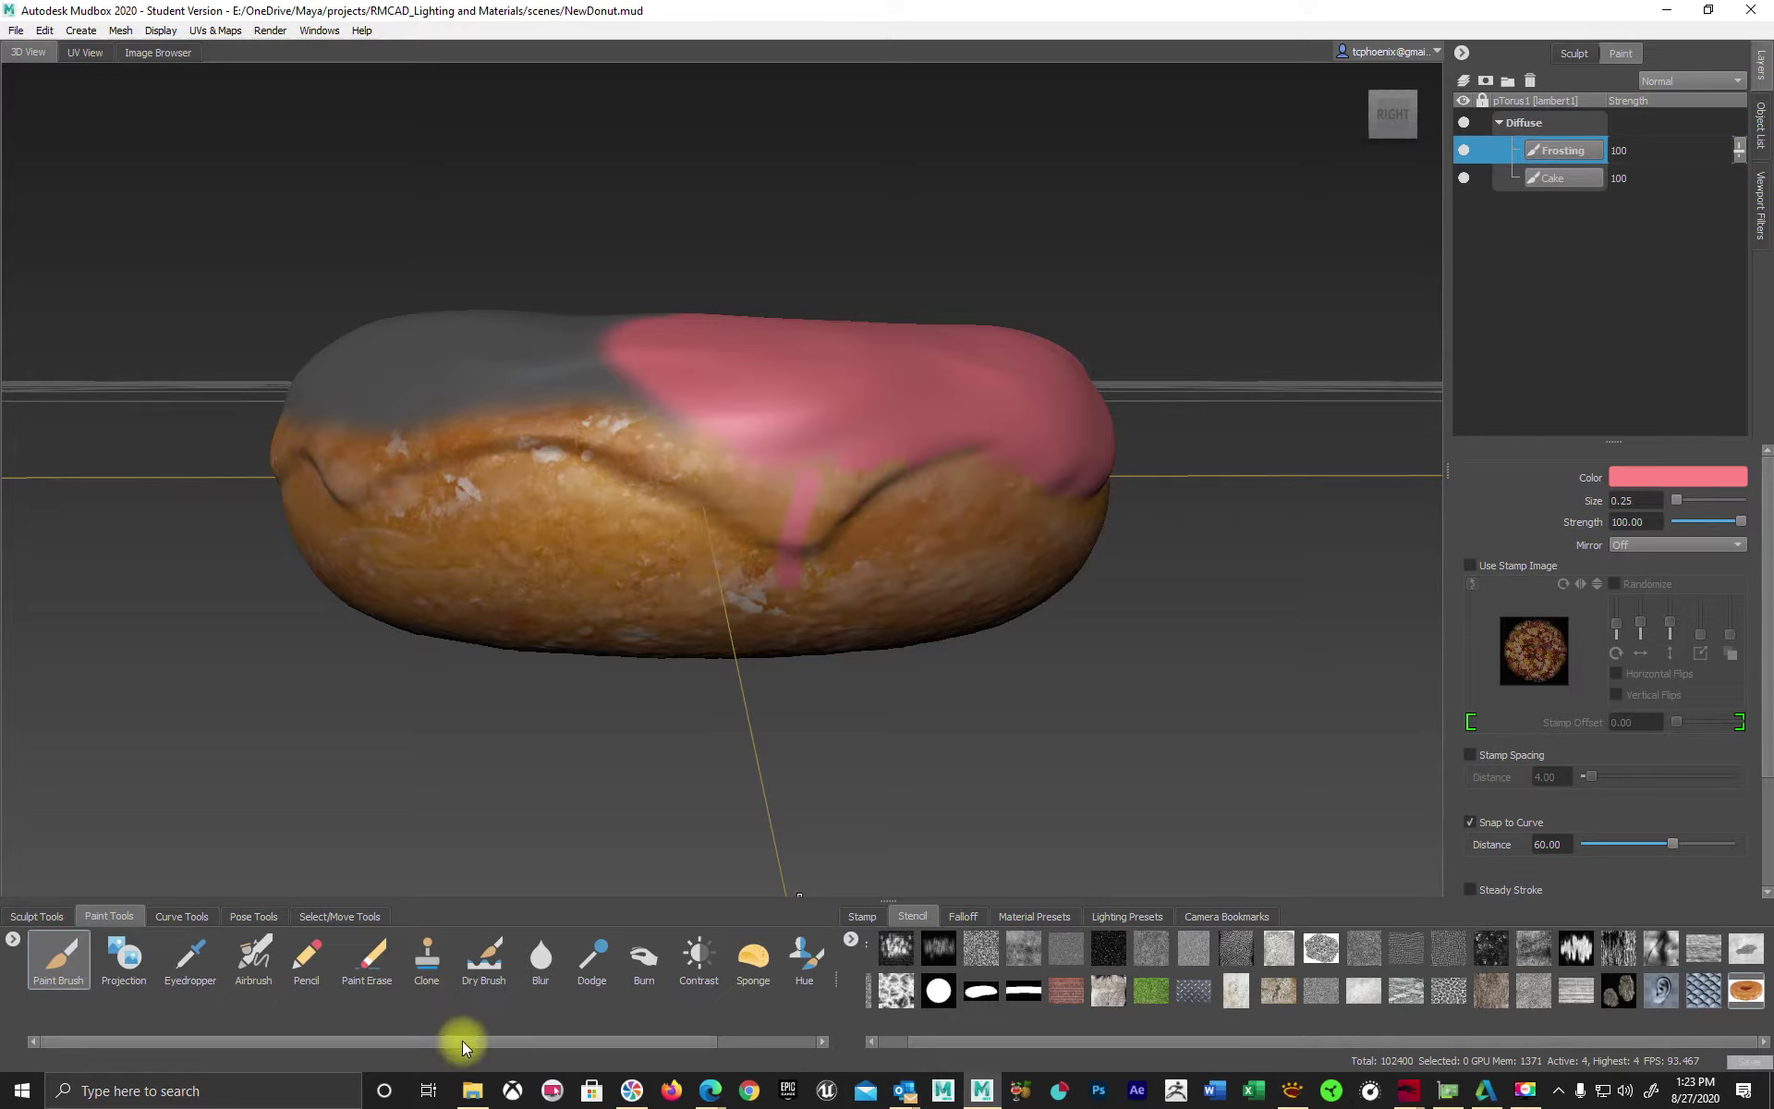
Remove the pink below the drip with Paint Erase, and fill the drip up to its sculpted edge with the Paint Brush.
{"action": "left_click_drag", "start_coordinate": [462, 1040], "coordinate": [569, 1035]}
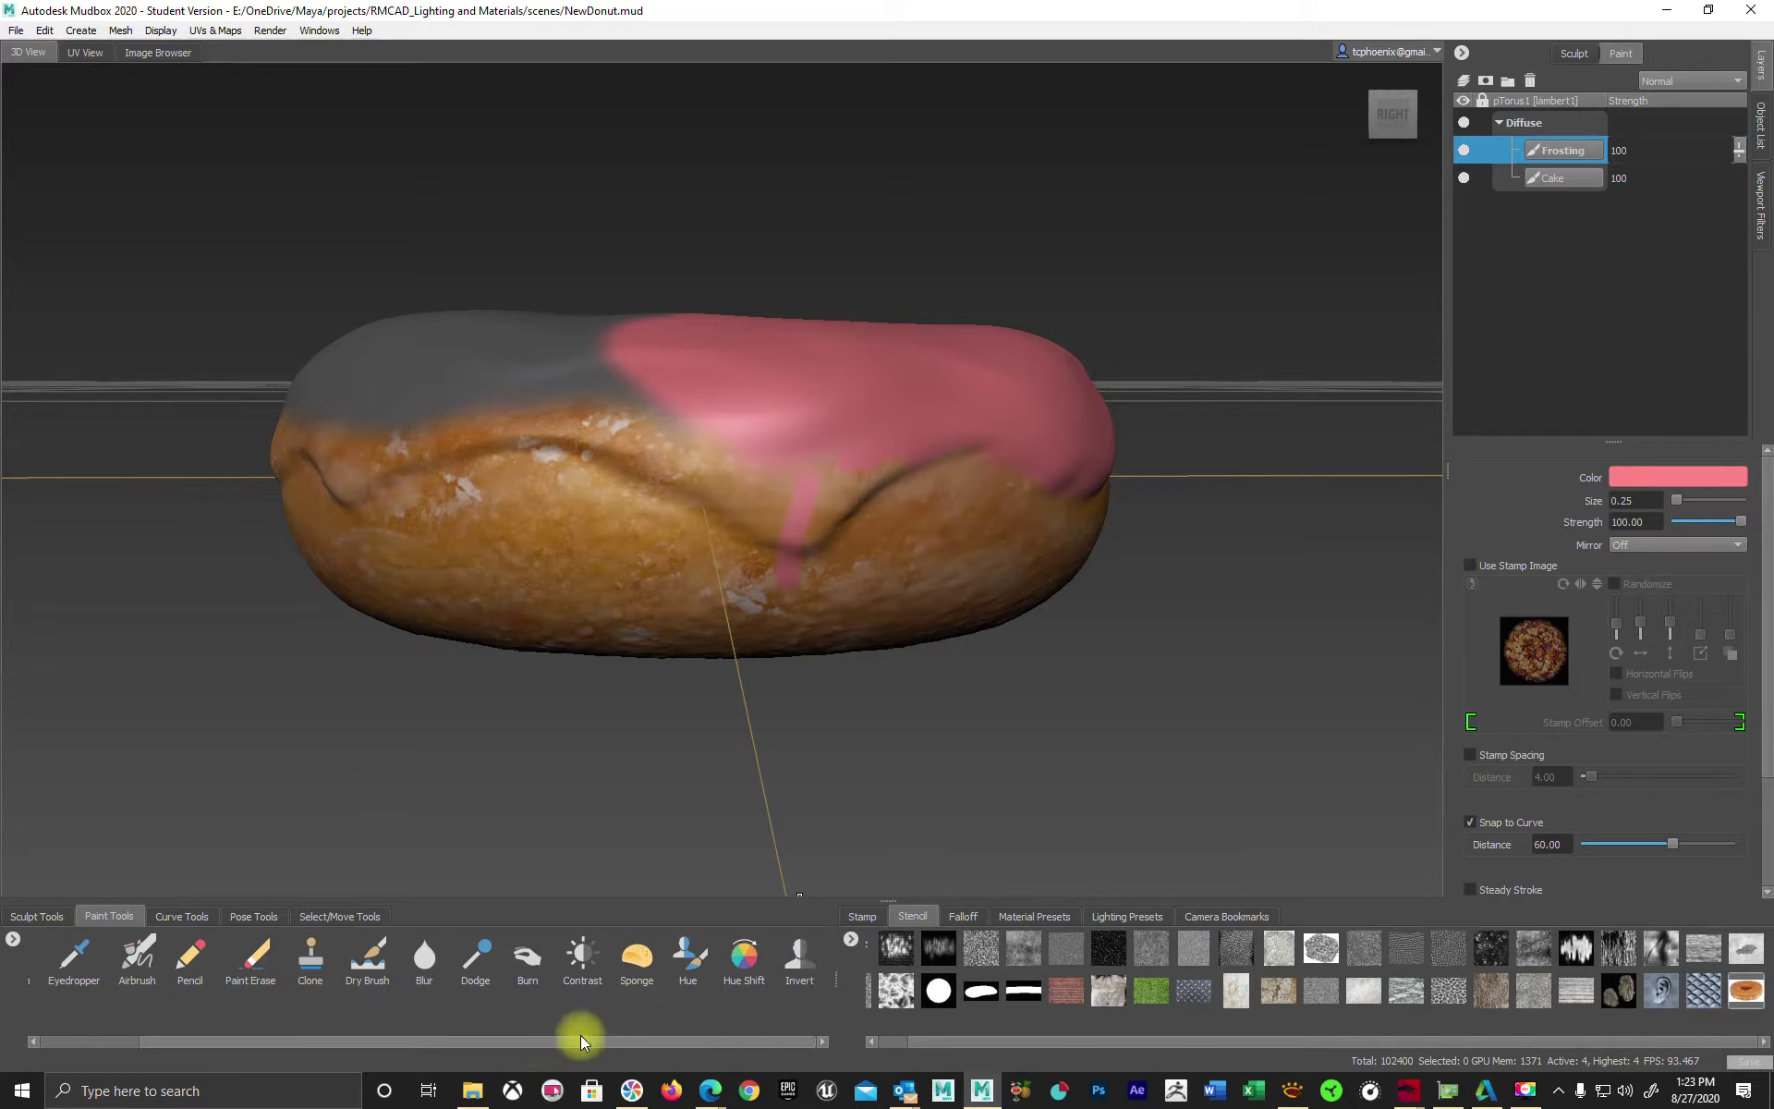
{"action": "left_click_drag", "start_coordinate": [580, 1035], "coordinate": [462, 1024]}
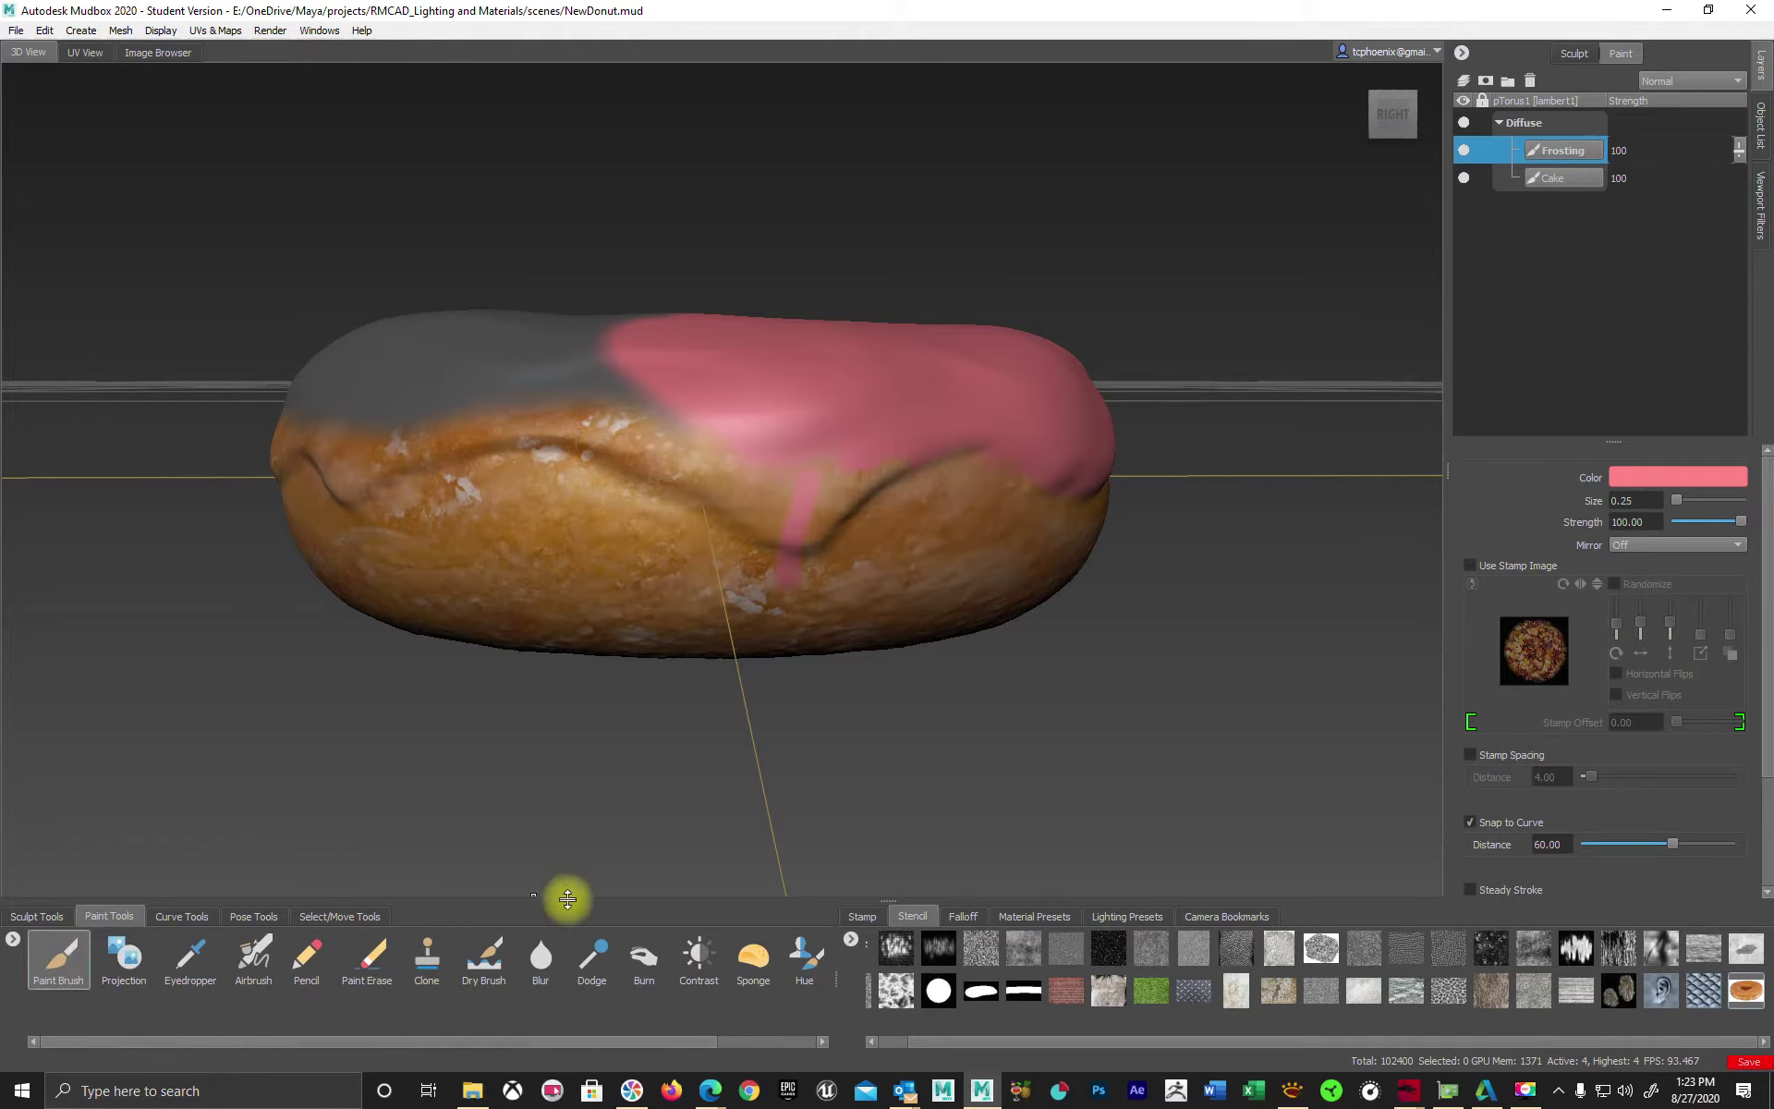
{"action": "left_click", "coordinate": [358, 957]}
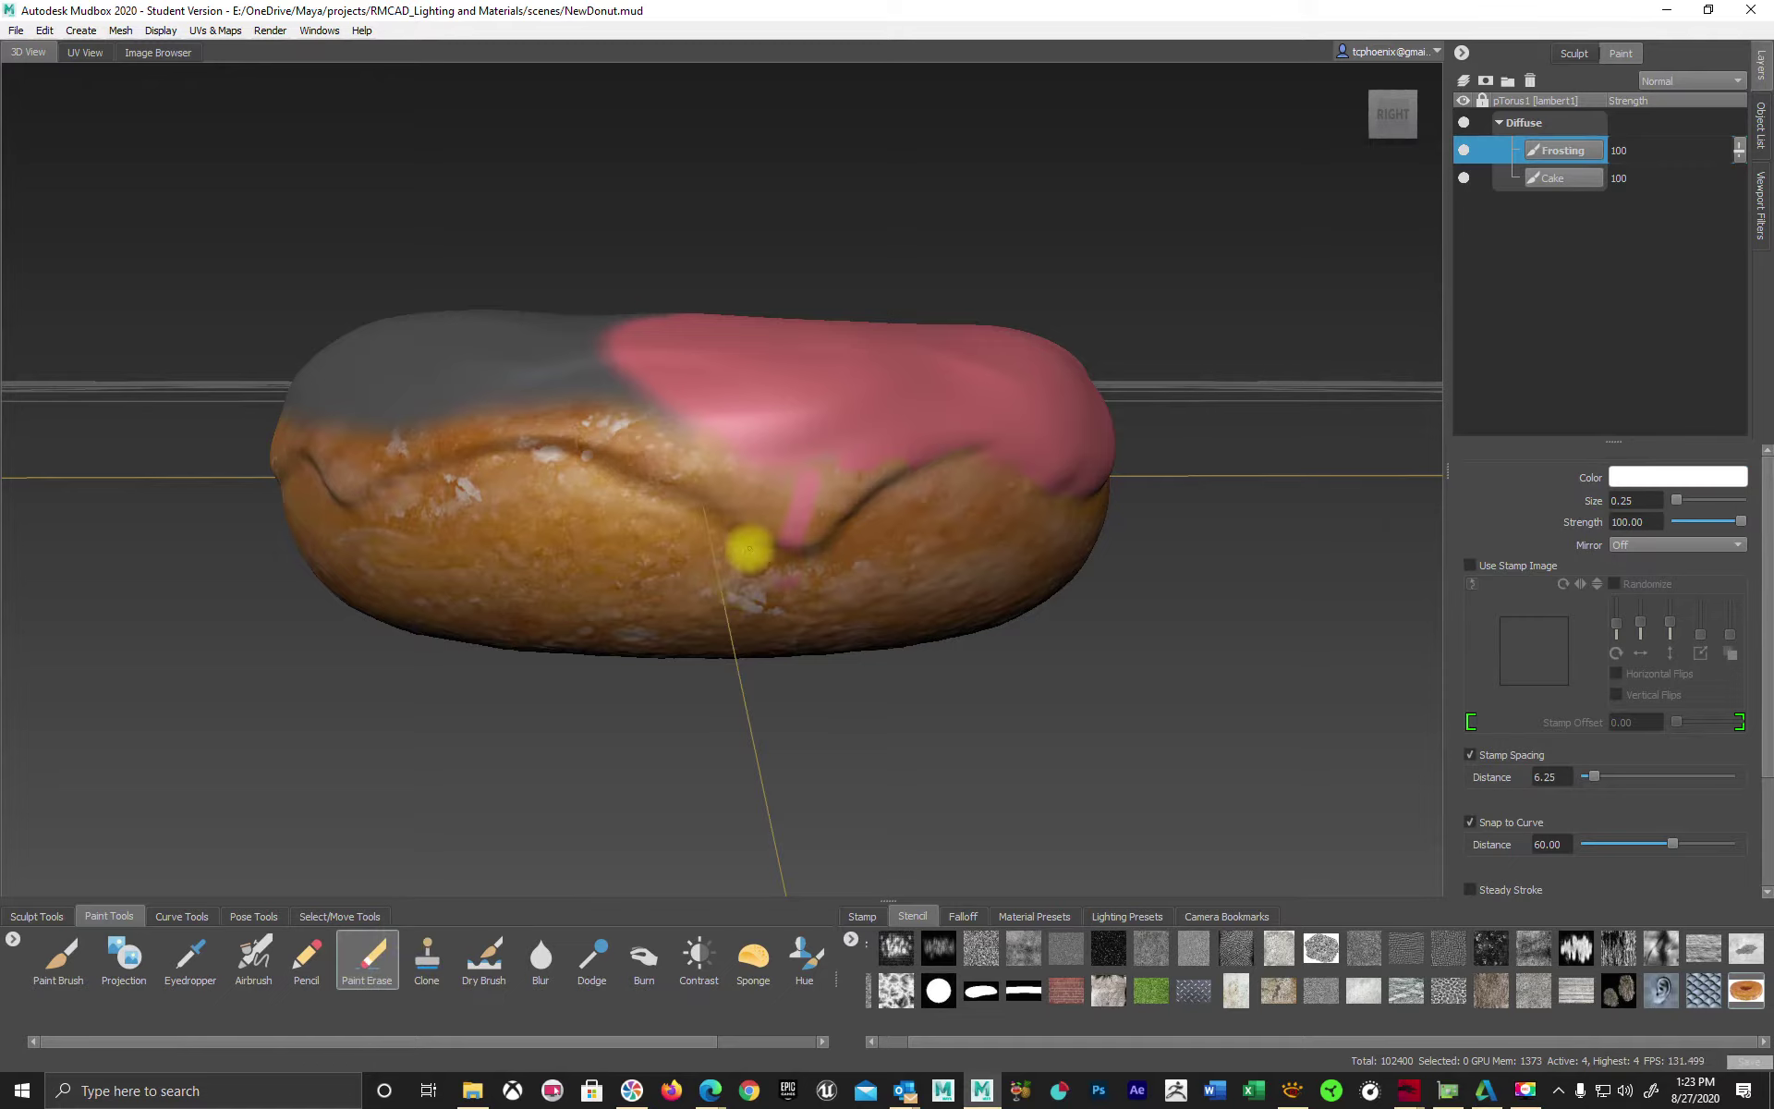
{"action": "left_click", "coordinate": [63, 955]}
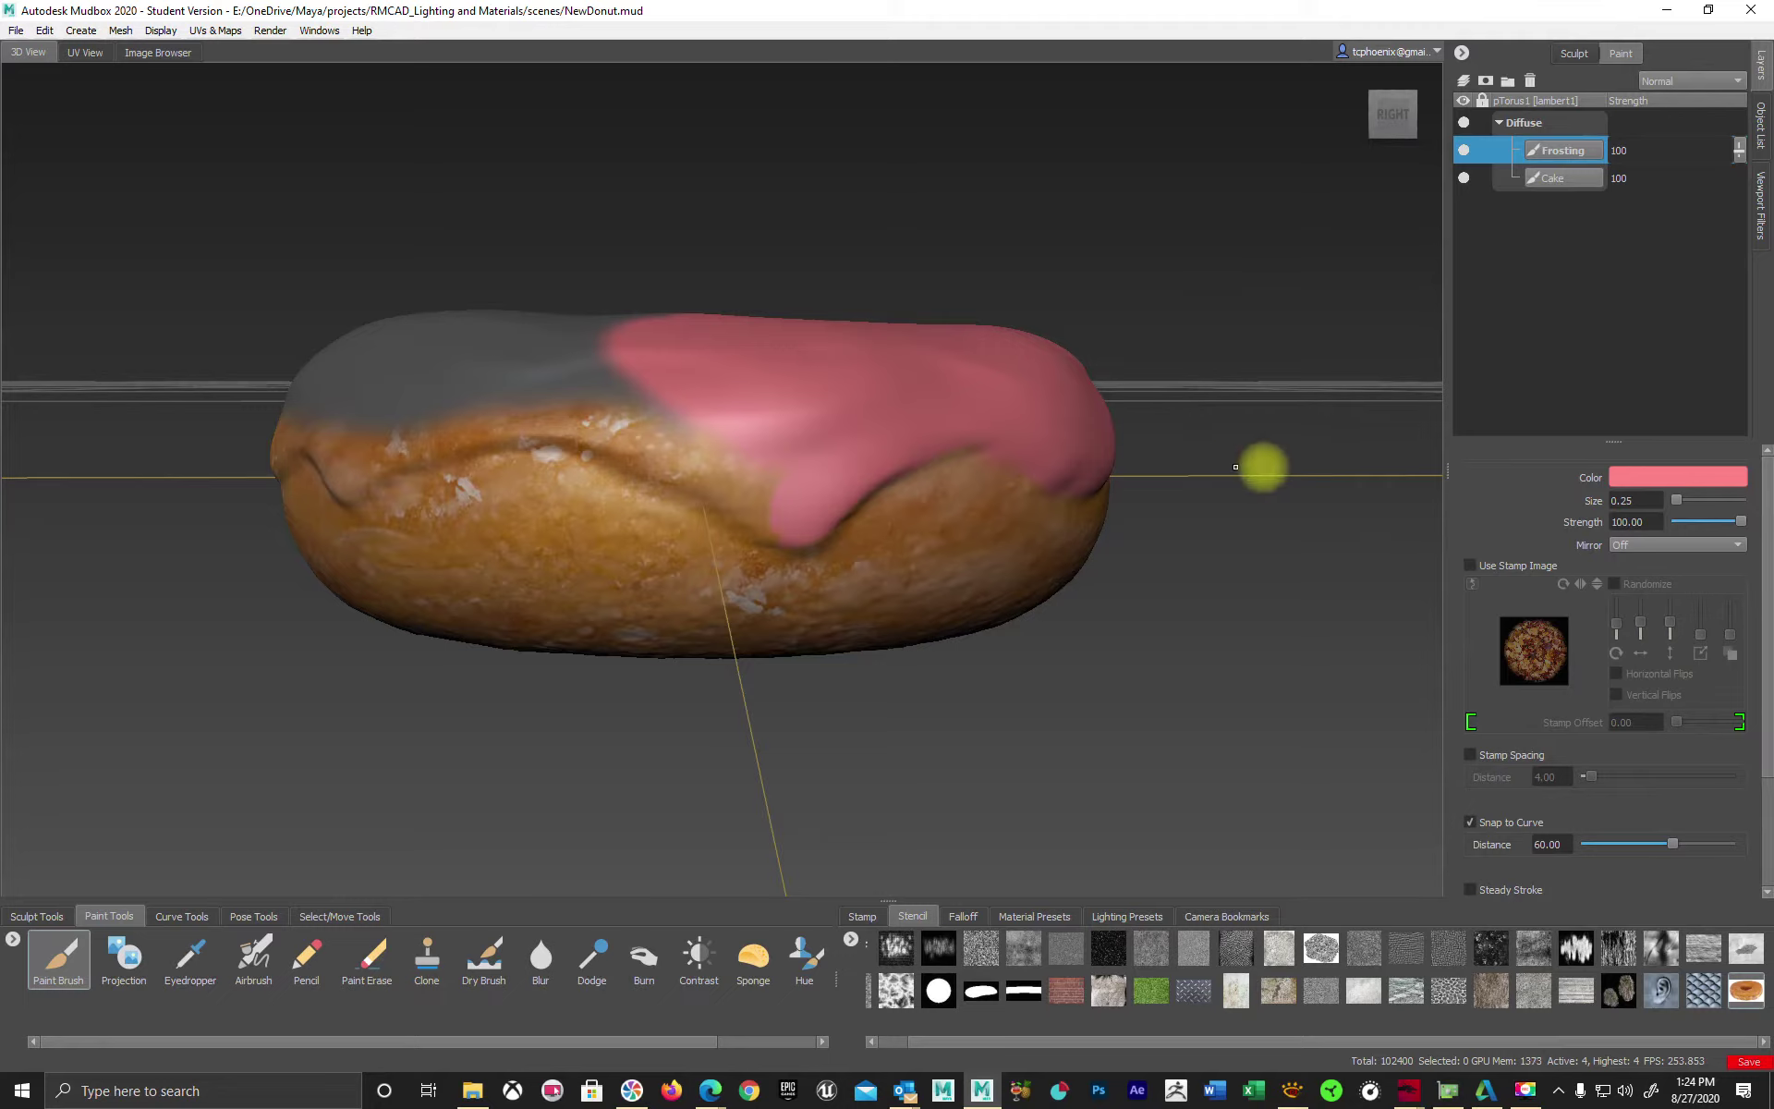
Try flooding the Frosting layer with pink from an angled camera view, and undo the flood.
{"action": "scroll", "coordinate": [1687, 706], "scroll_direction": "down", "scroll_amount": 3}
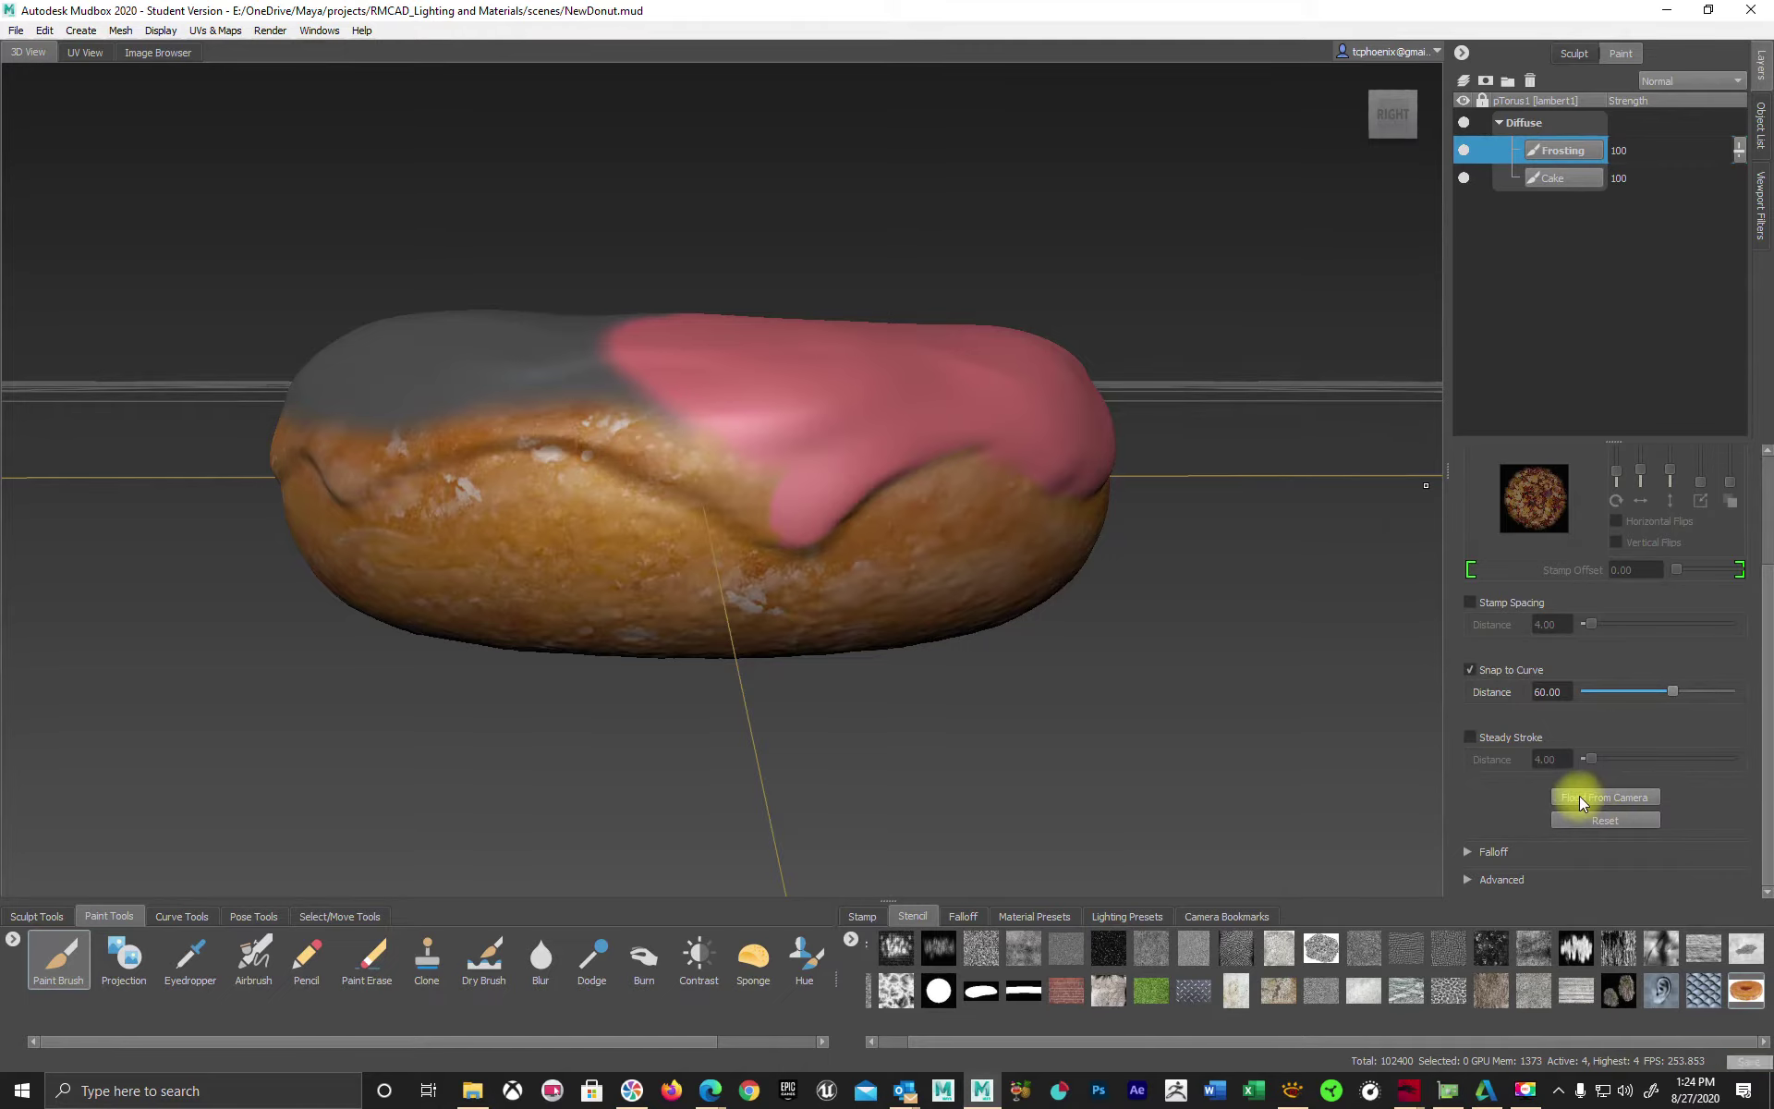
{"action": "left_click_drag", "start_coordinate": [1137, 515], "coordinate": [1038, 601], "text": "alt"}
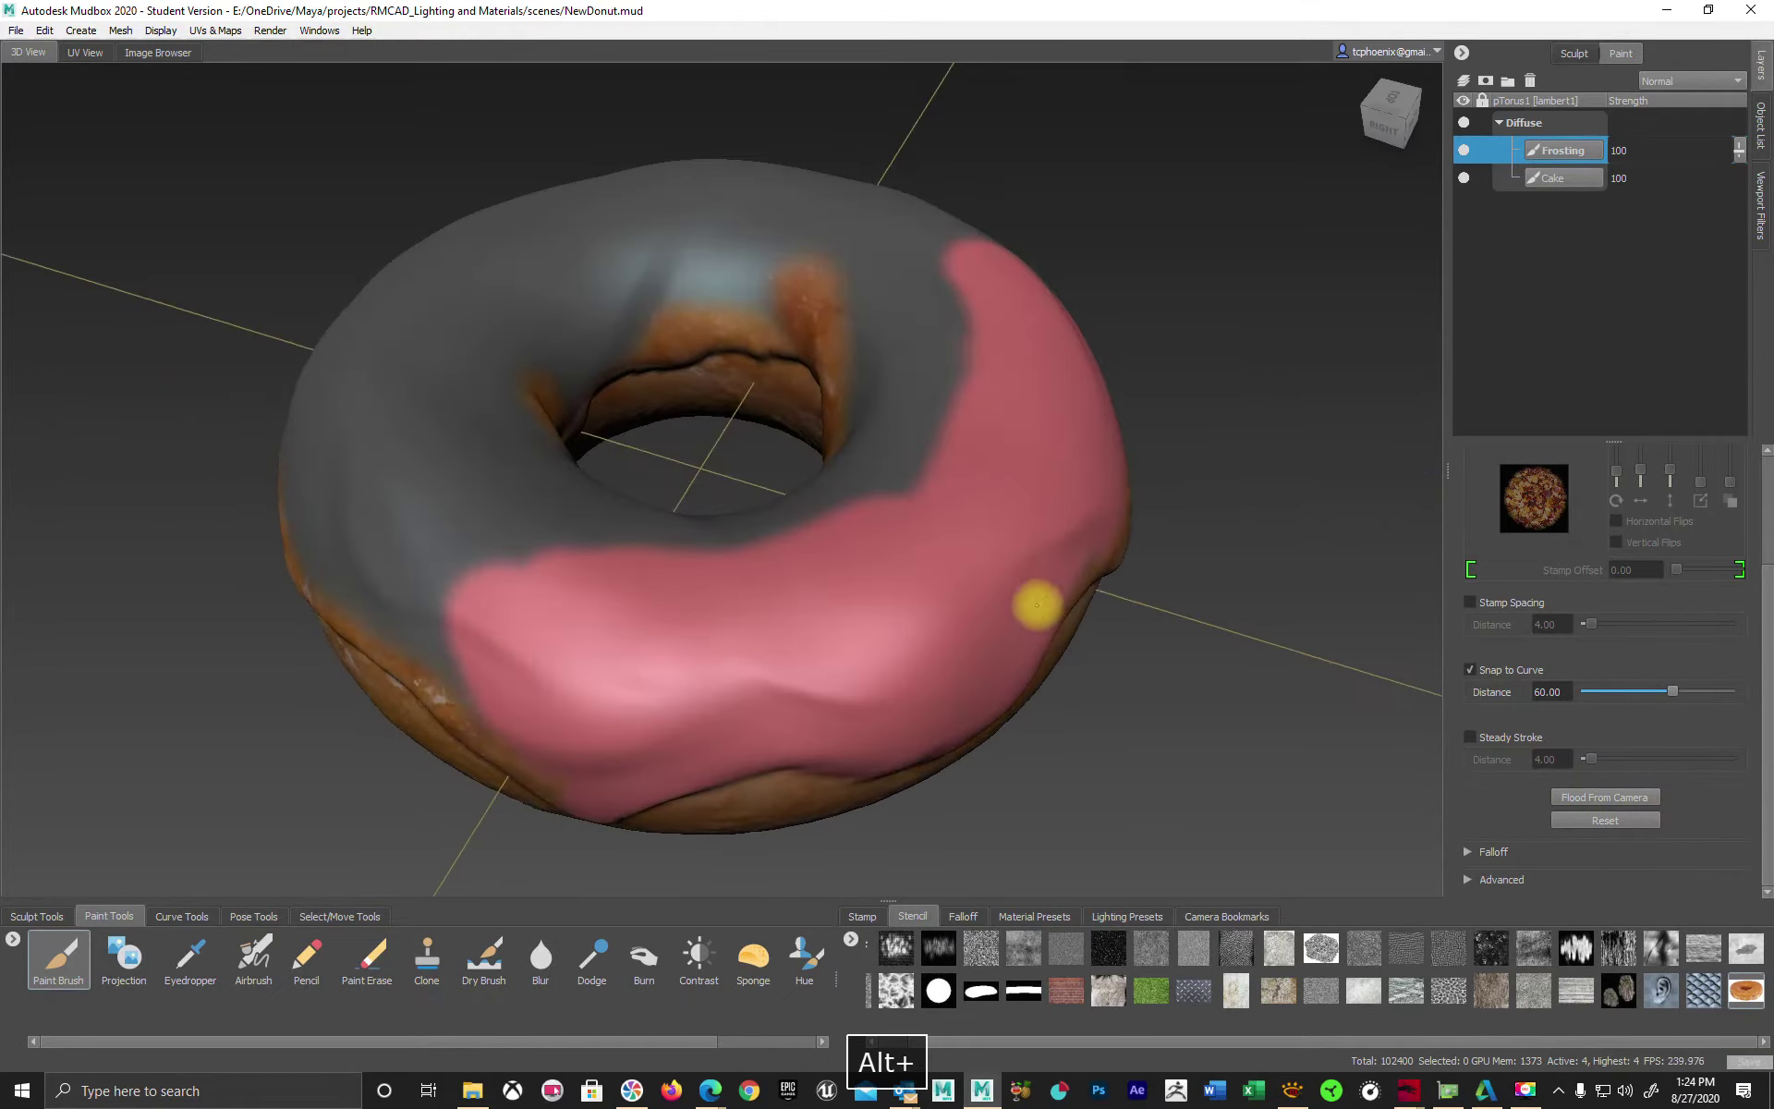
{"action": "left_click", "coordinate": [1604, 796]}
{"action": "left_click_drag", "start_coordinate": [1155, 647], "coordinate": [1213, 583], "text": "alt"}
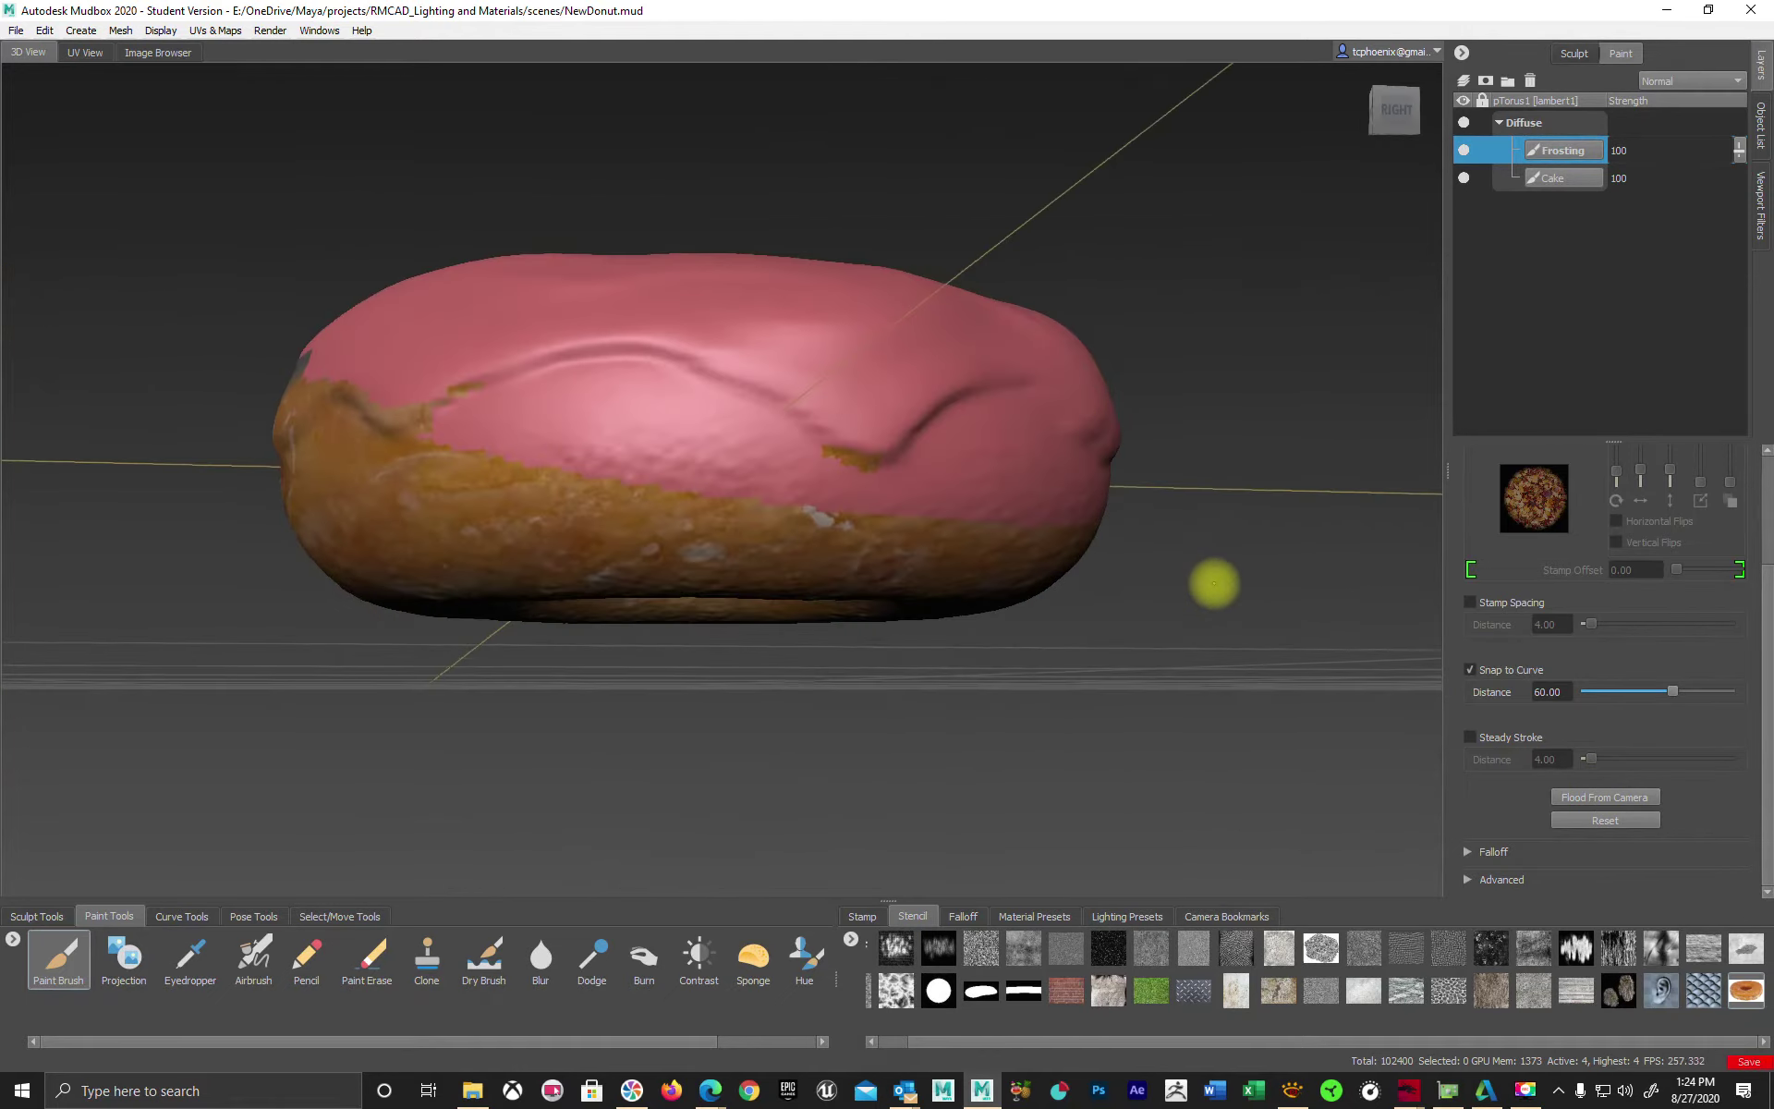
{"action": "key", "text": "ctrl+z"}
Flood the Frosting layer with pink from the camera in the straight top view of the donut.
{"action": "left_click_drag", "start_coordinate": [1239, 396], "coordinate": [1154, 625], "text": "alt"}
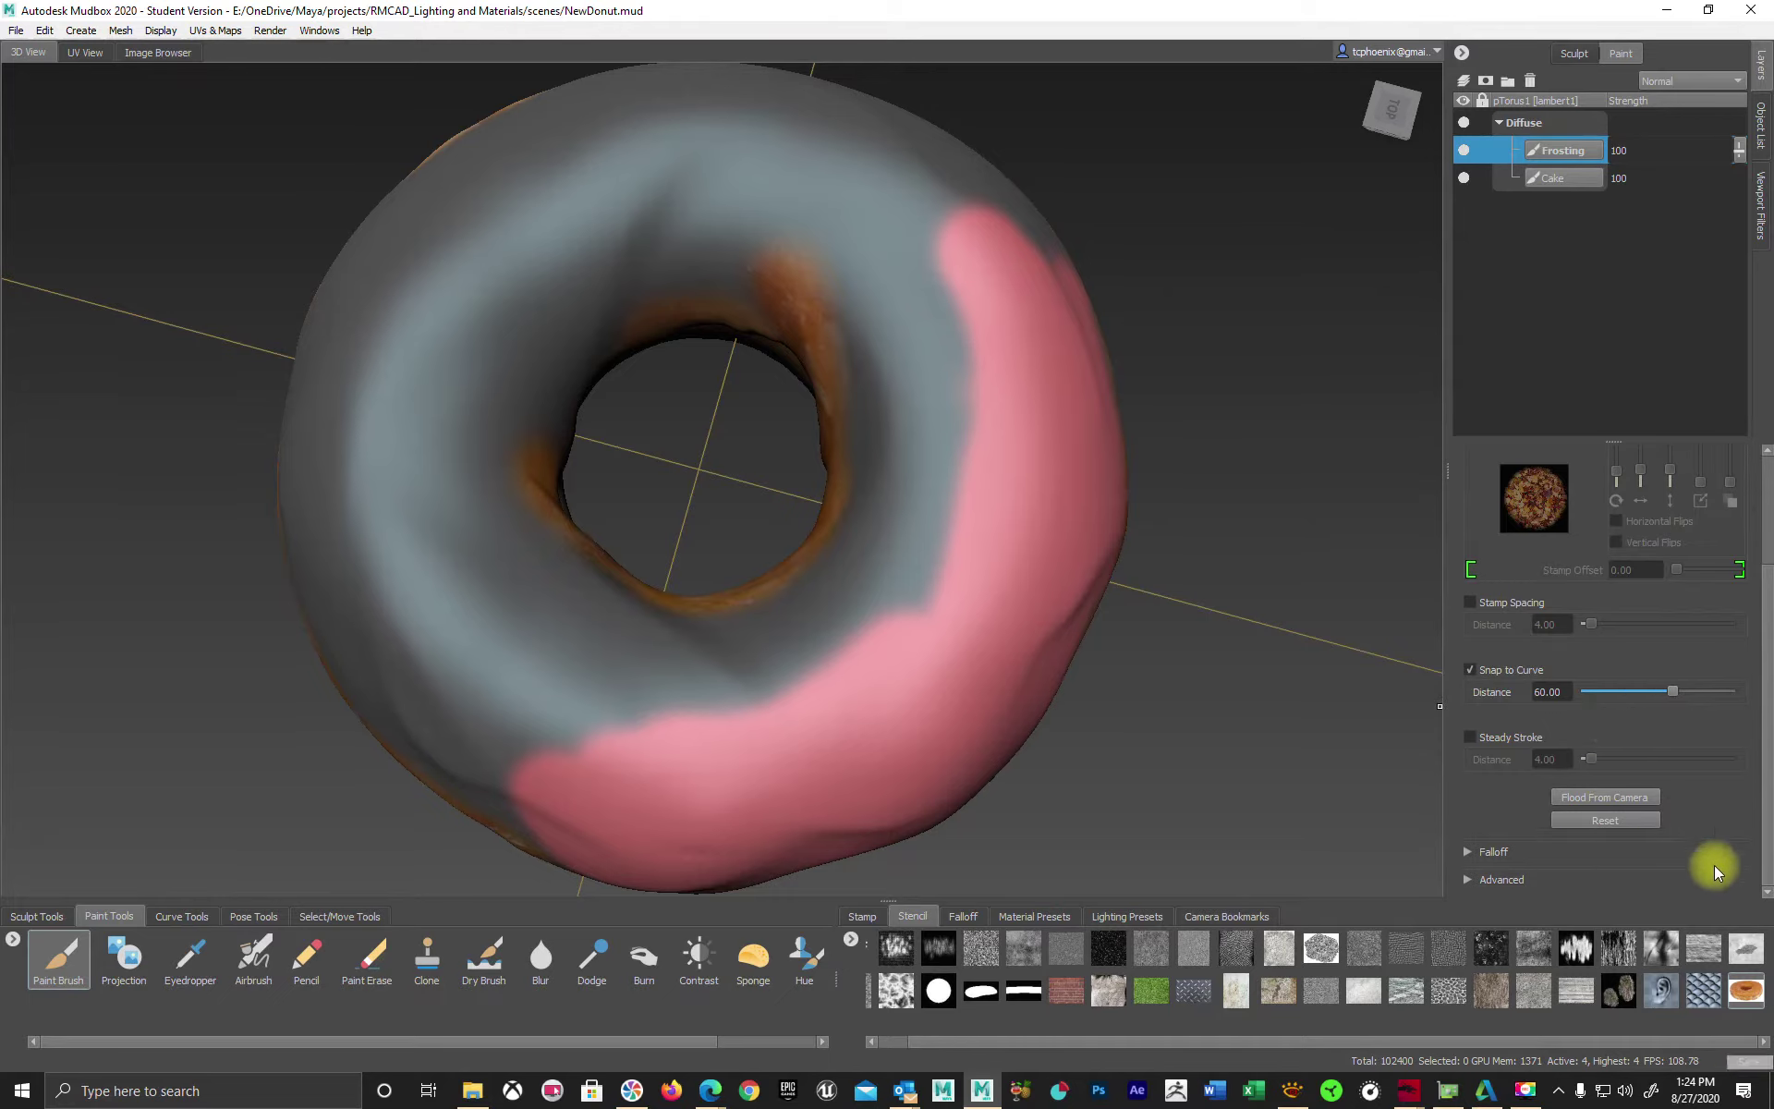
{"action": "left_click_drag", "start_coordinate": [1093, 581], "coordinate": [1224, 578], "text": "alt"}
{"action": "left_click", "coordinate": [1393, 112]}
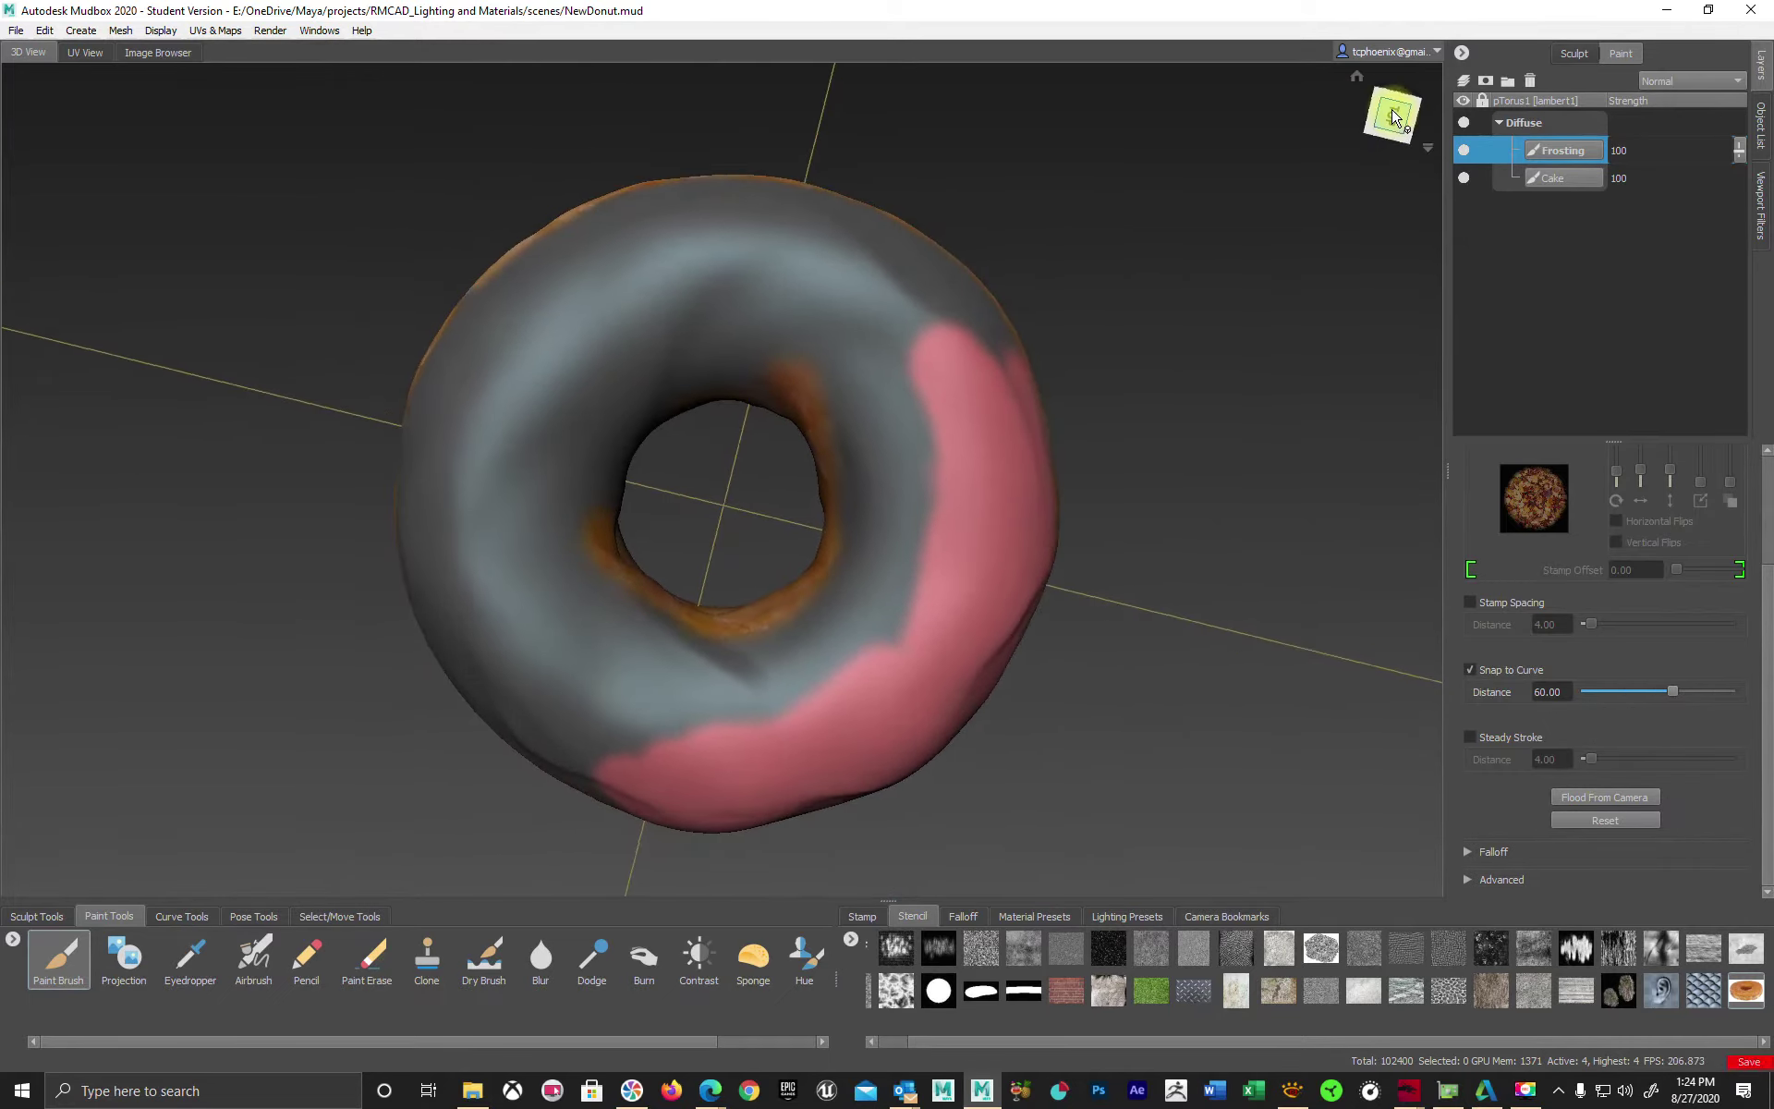
{"action": "left_click", "coordinate": [1634, 799]}
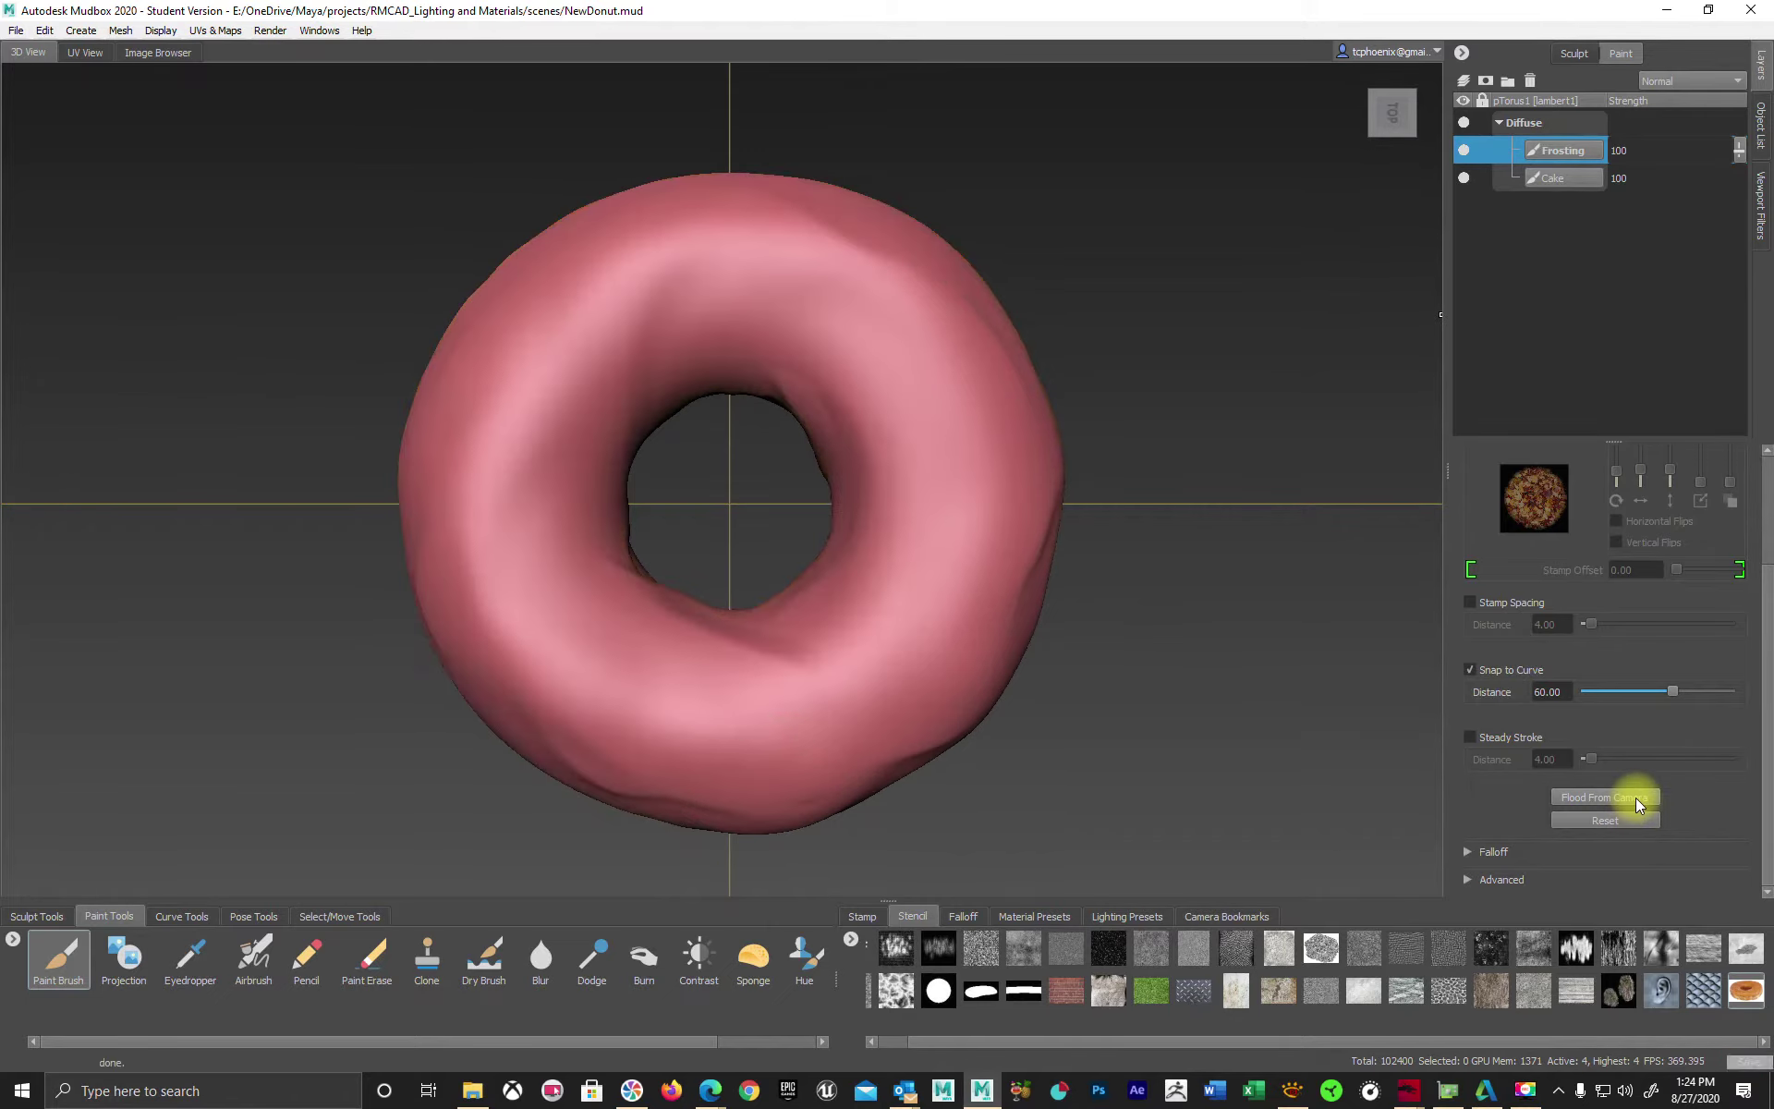
{"action": "left_click_drag", "start_coordinate": [1160, 617], "coordinate": [1218, 618], "text": "alt"}
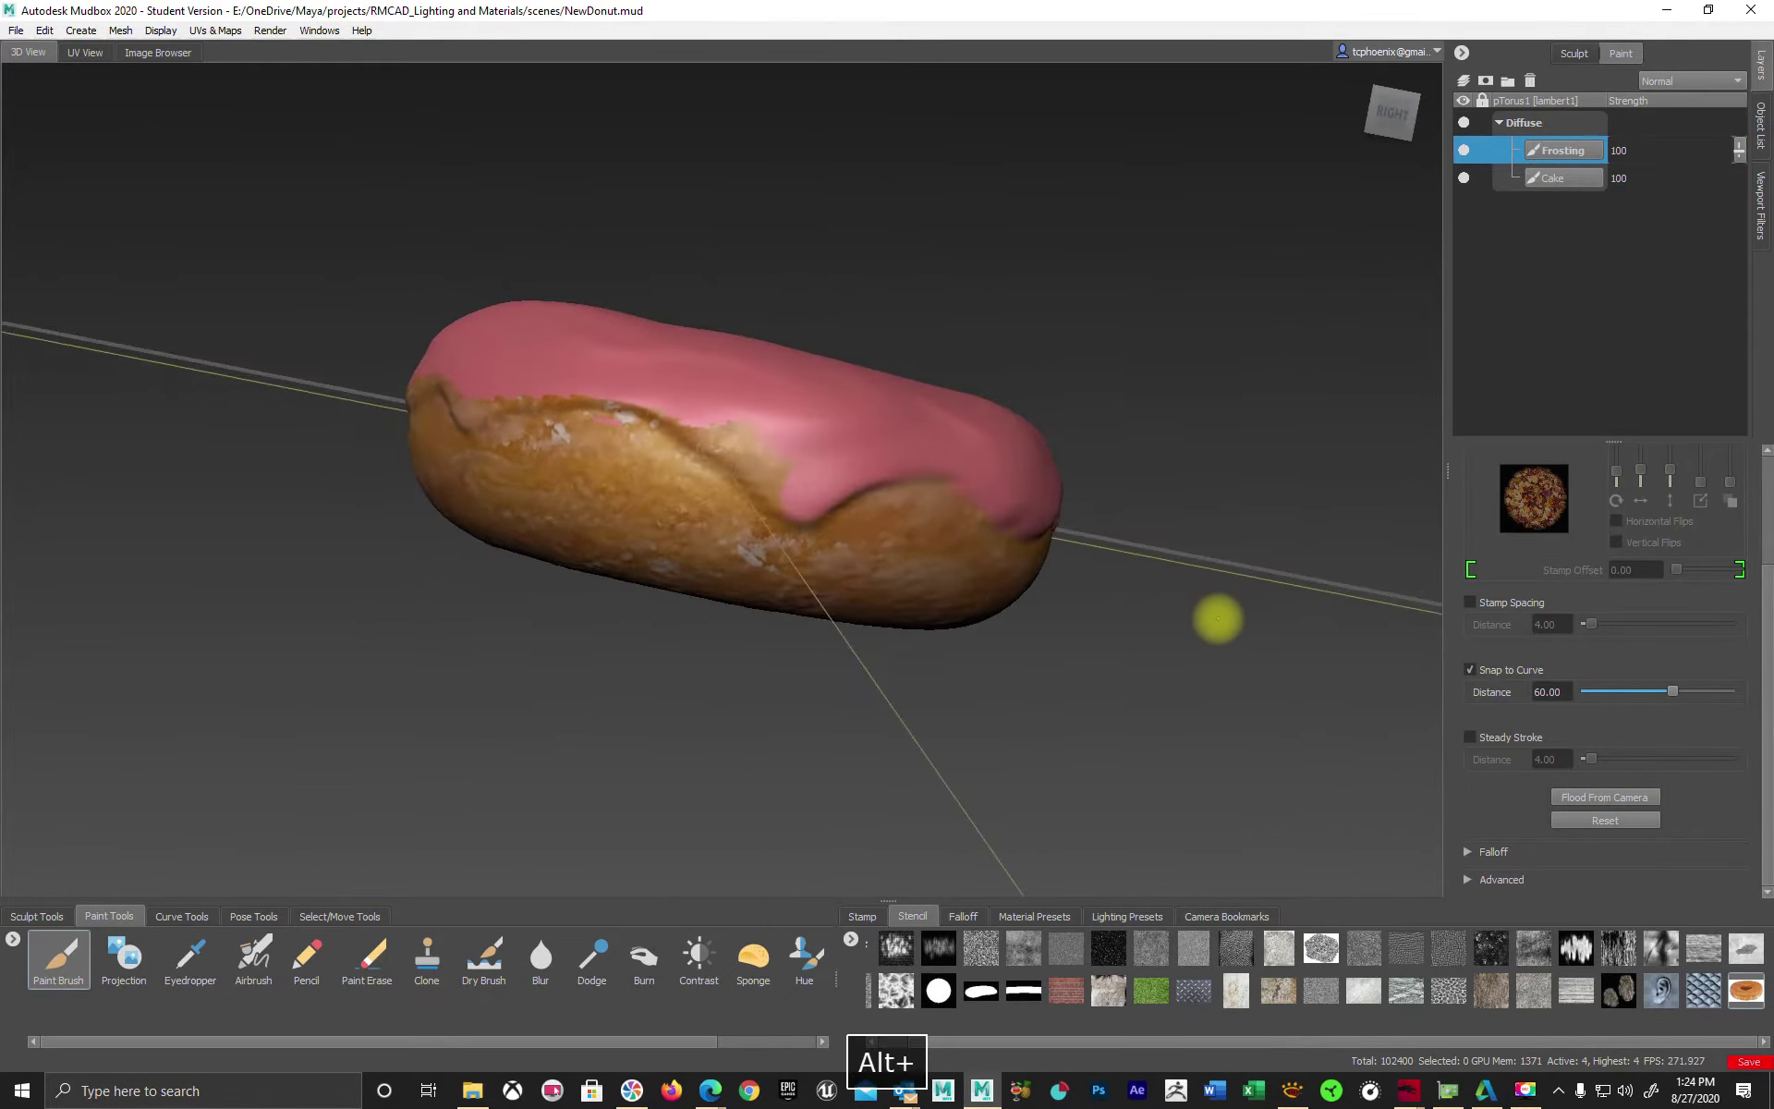
Paint pink over the bare parts of the frosting drips on the donut's front-left and left sides, down to the sculpted edge.
{"action": "left_click", "coordinate": [1397, 109]}
{"action": "mouse_move", "coordinate": [1168, 341]}
{"action": "left_mouse_down", "text": "alt"}
{"action": "mouse_move", "coordinate": [1014, 618]}
{"action": "mouse_move", "coordinate": [1368, 642]}
{"action": "mouse_move", "coordinate": [1327, 629]}
{"action": "left_mouse_up", "text": "alt"}
{"action": "right_click_drag", "start_coordinate": [855, 638], "coordinate": [1168, 674], "text": "alt"}
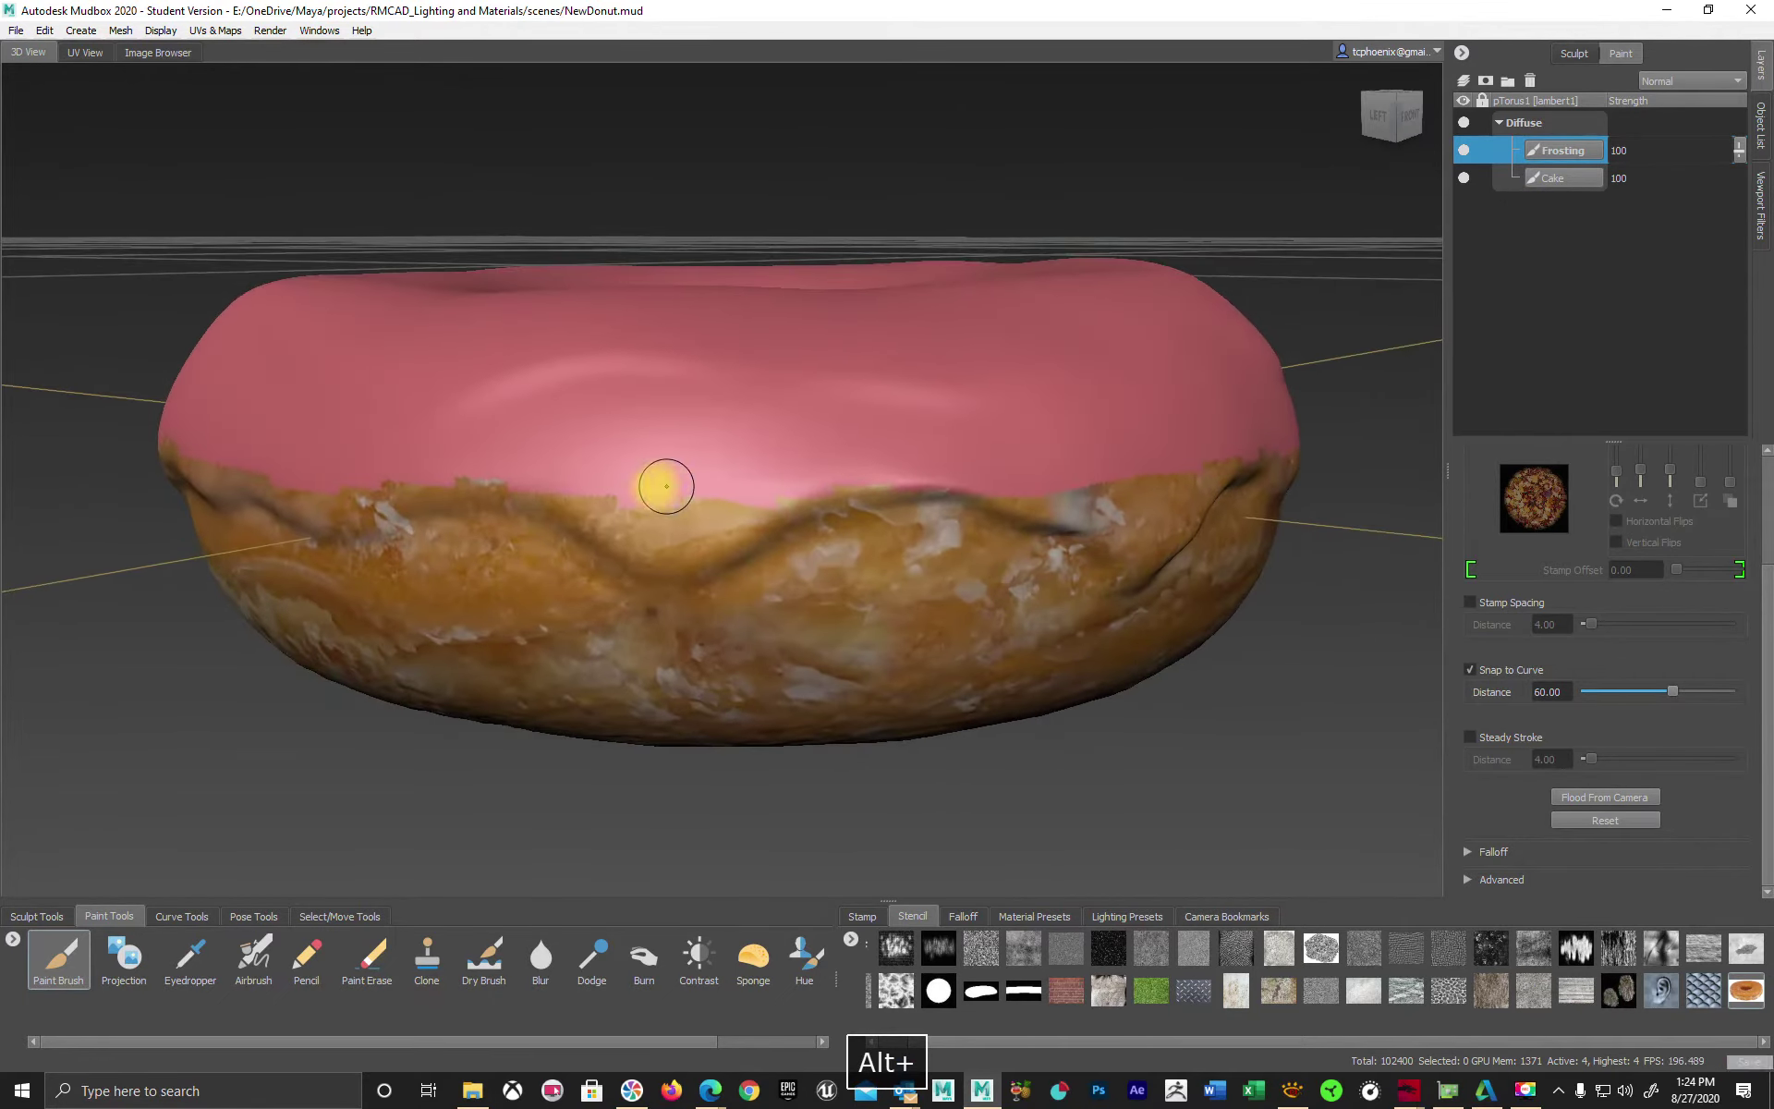
{"action": "mouse_move", "coordinate": [598, 479]}
{"action": "left_mouse_down"}
{"action": "mouse_move", "coordinate": [637, 526]}
{"action": "mouse_move", "coordinate": [660, 517]}
{"action": "left_mouse_up"}
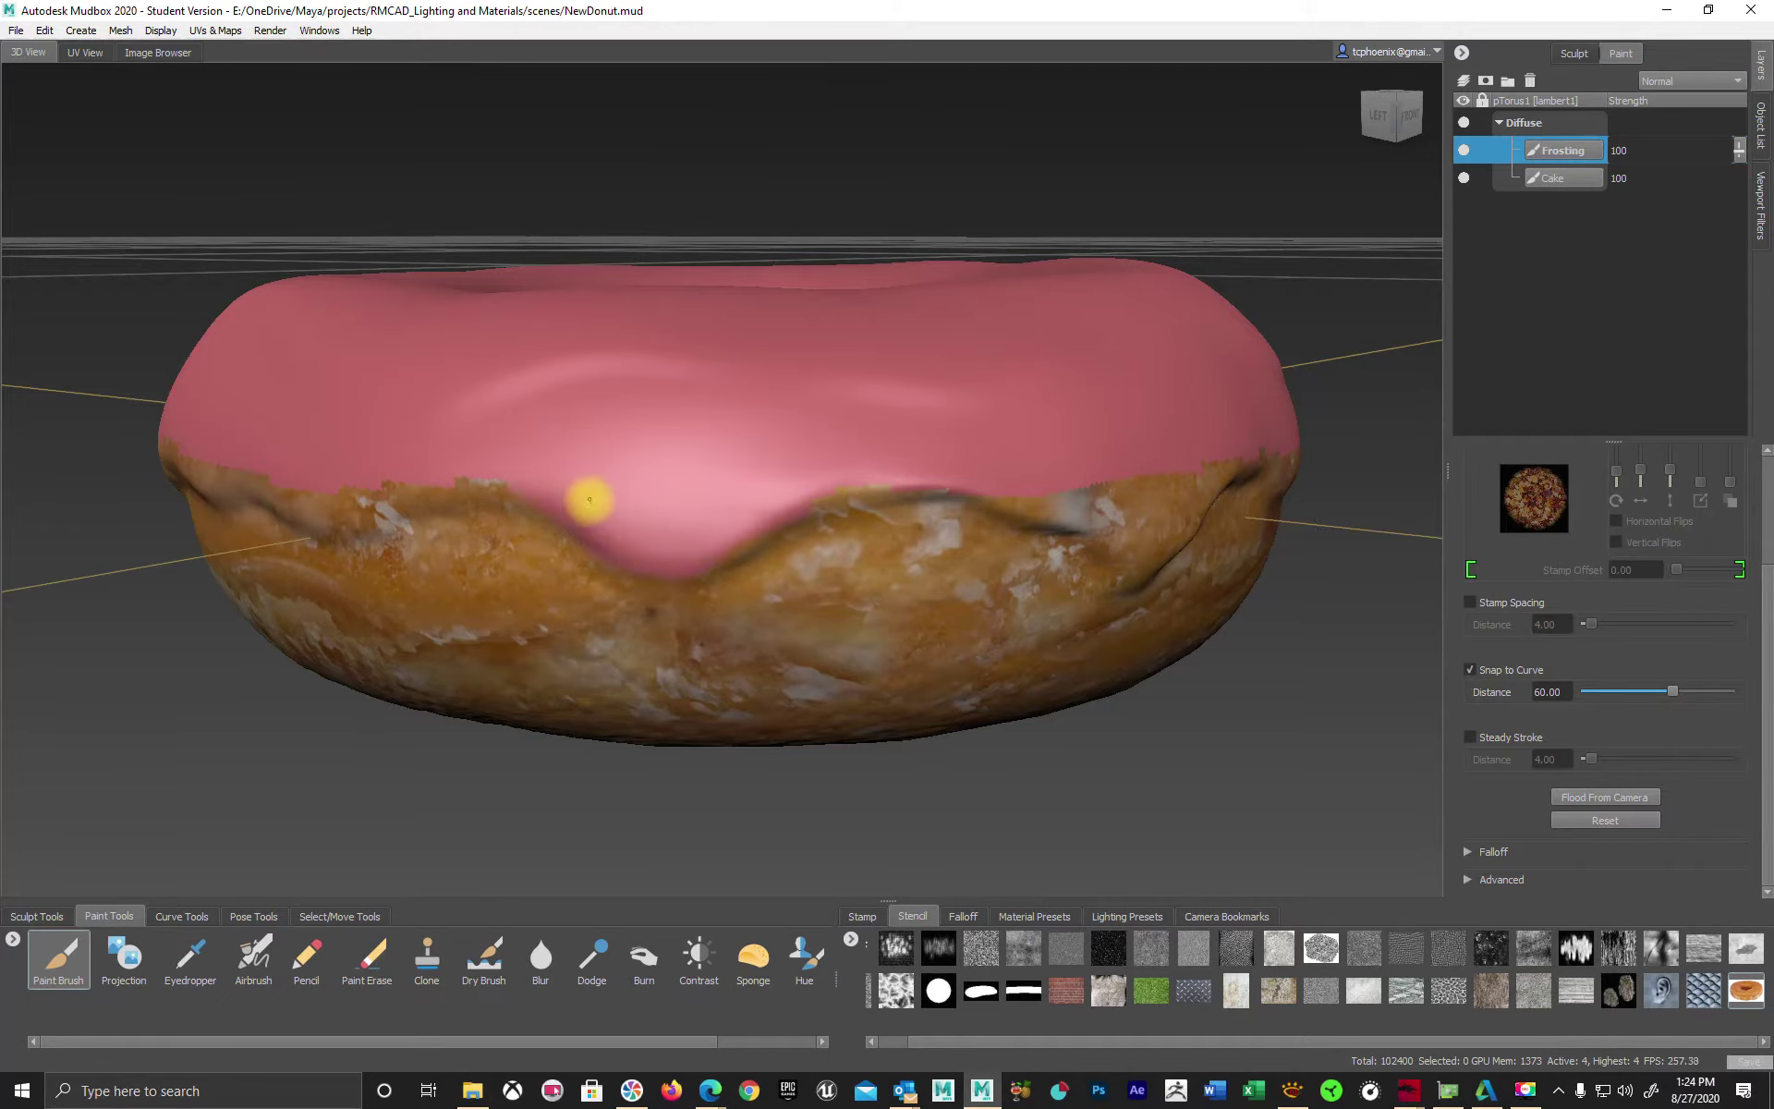
{"action": "left_click_drag", "start_coordinate": [589, 499], "coordinate": [613, 373], "text": "alt"}
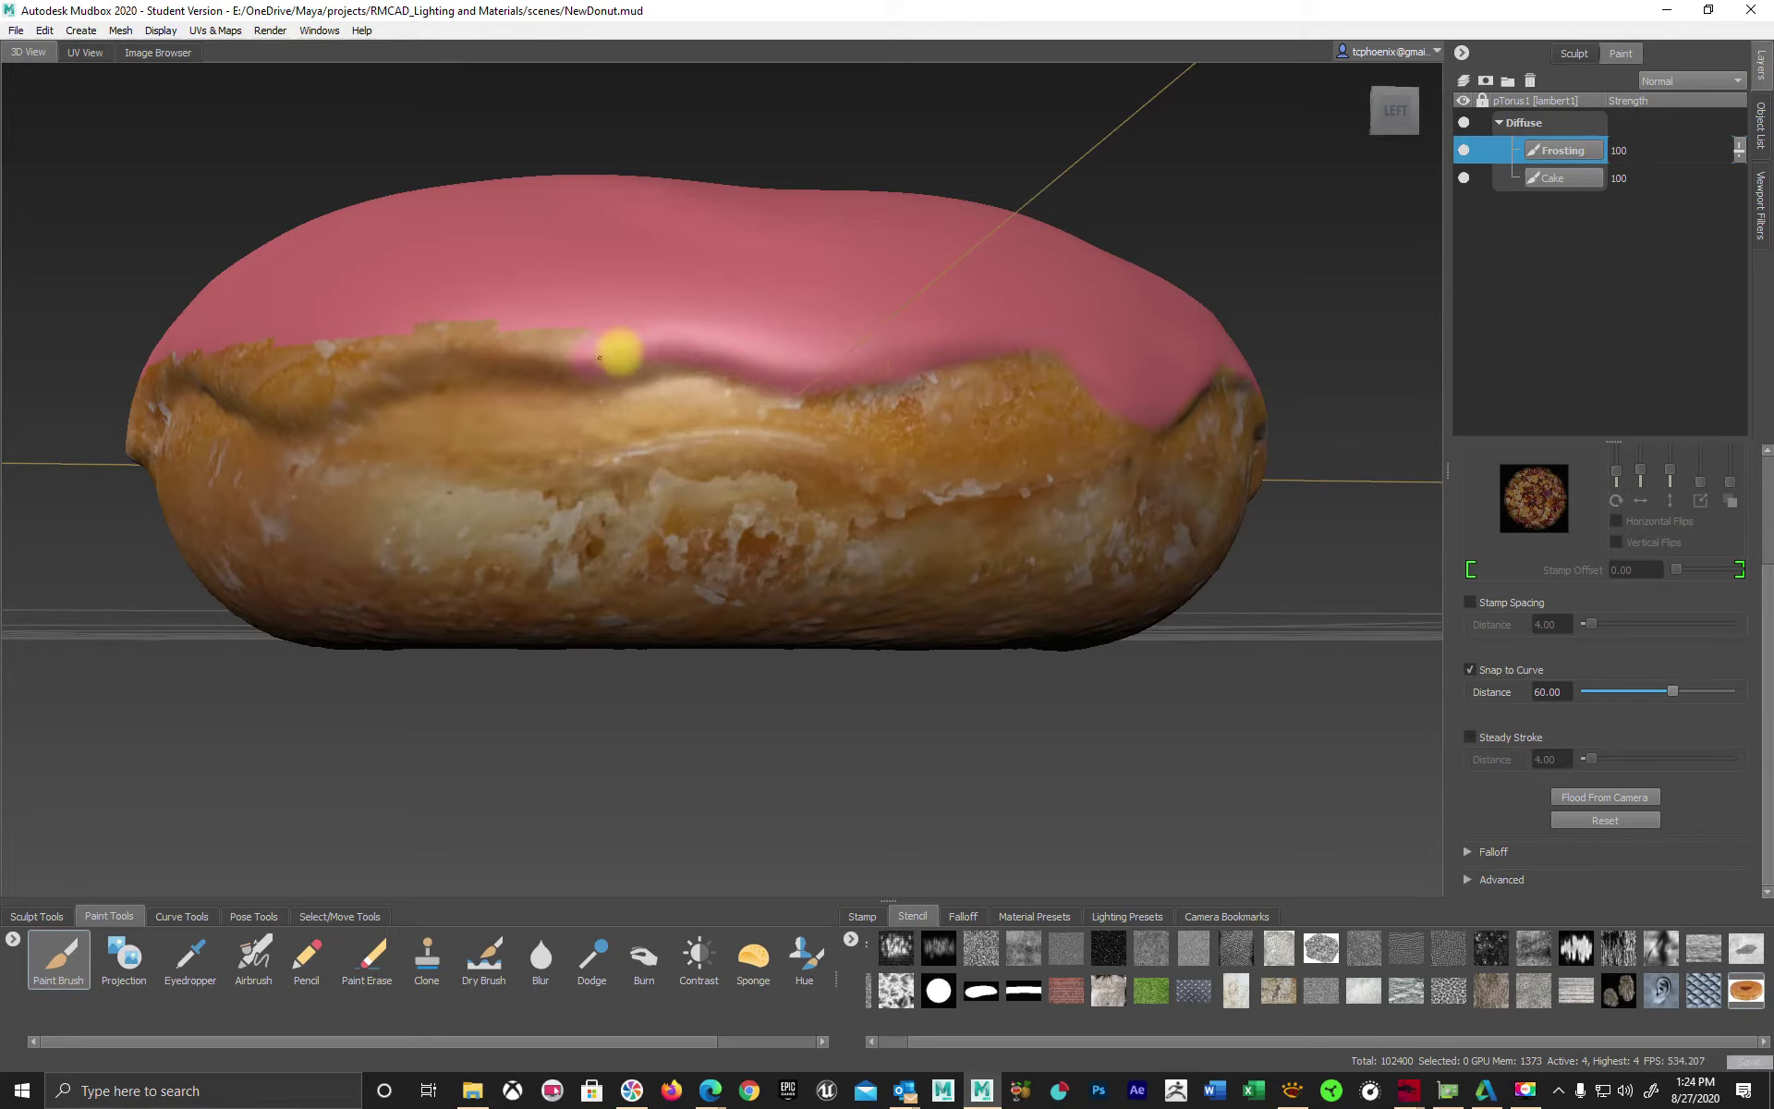
{"action": "left_click_drag", "start_coordinate": [373, 336], "coordinate": [504, 365]}
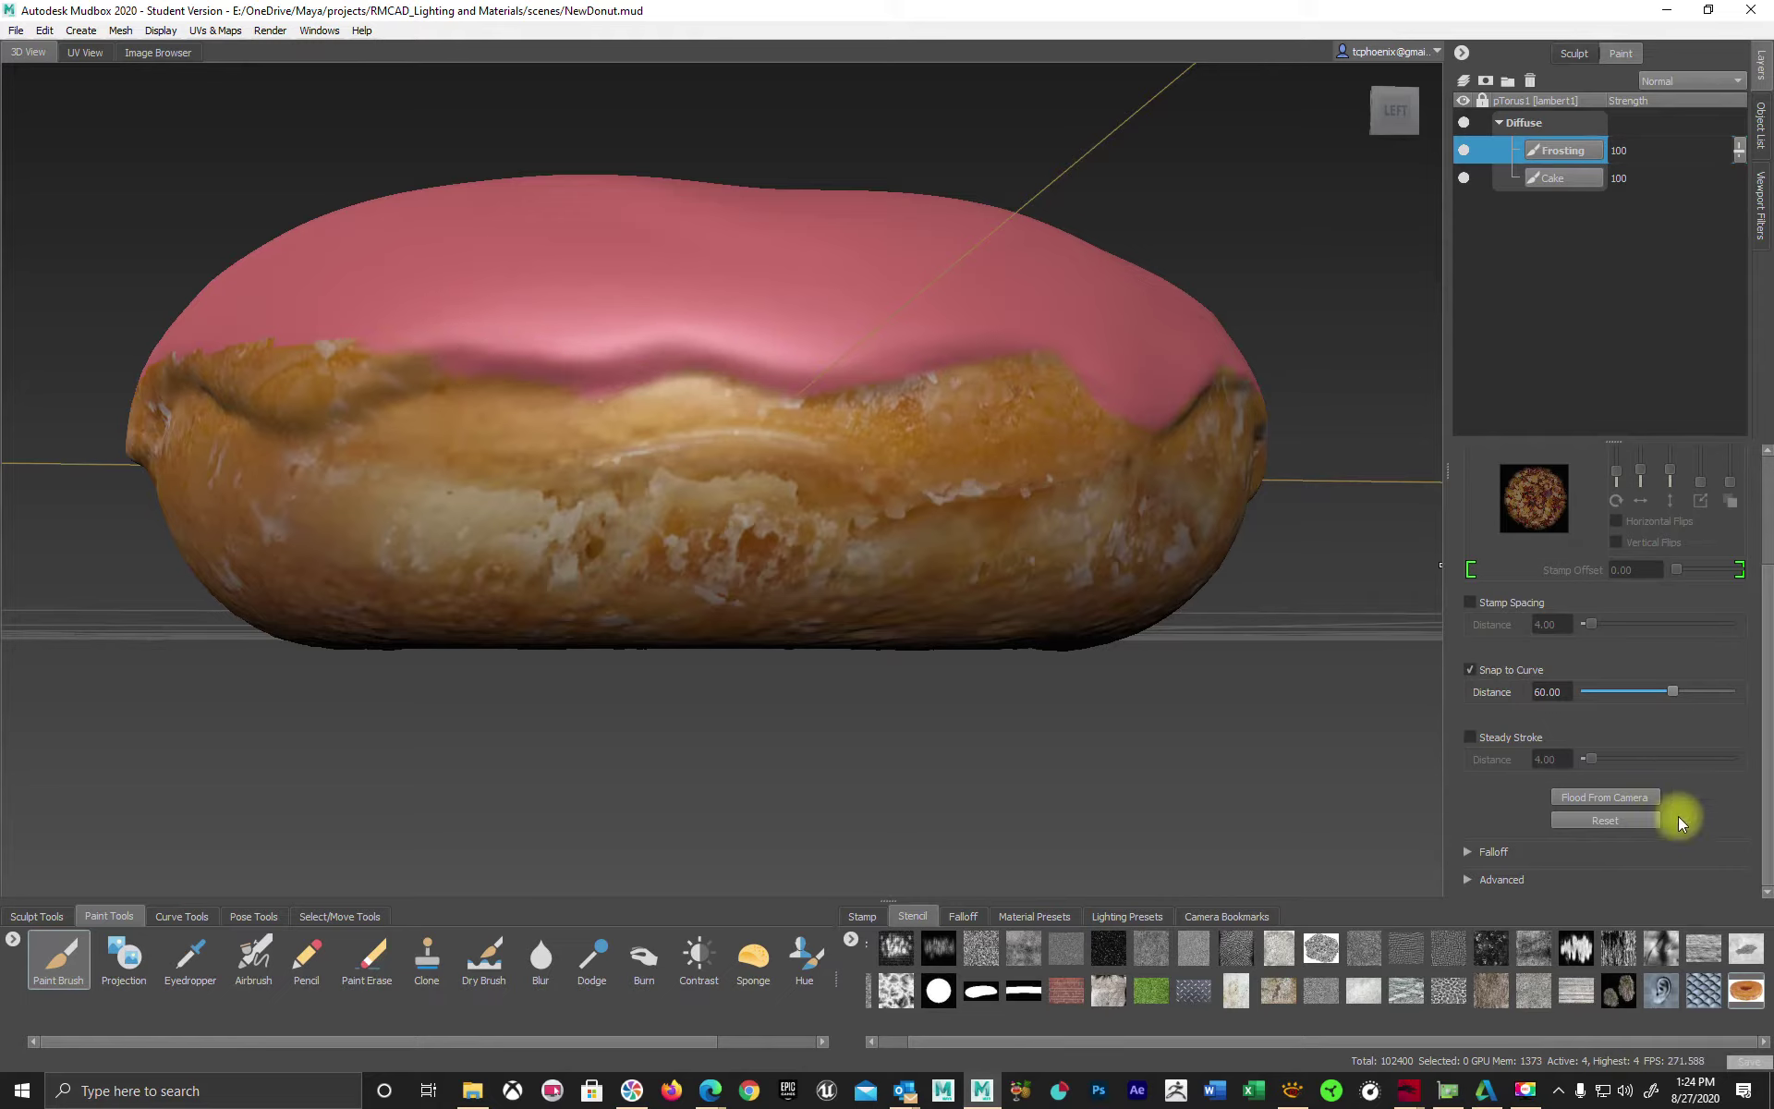
Enlarge the Paint Brush and paint pink slightly past the sculpted frosting edge along the donut's left and front-left sides.
{"action": "scroll", "coordinate": [1678, 725], "scroll_direction": "up", "scroll_amount": 3}
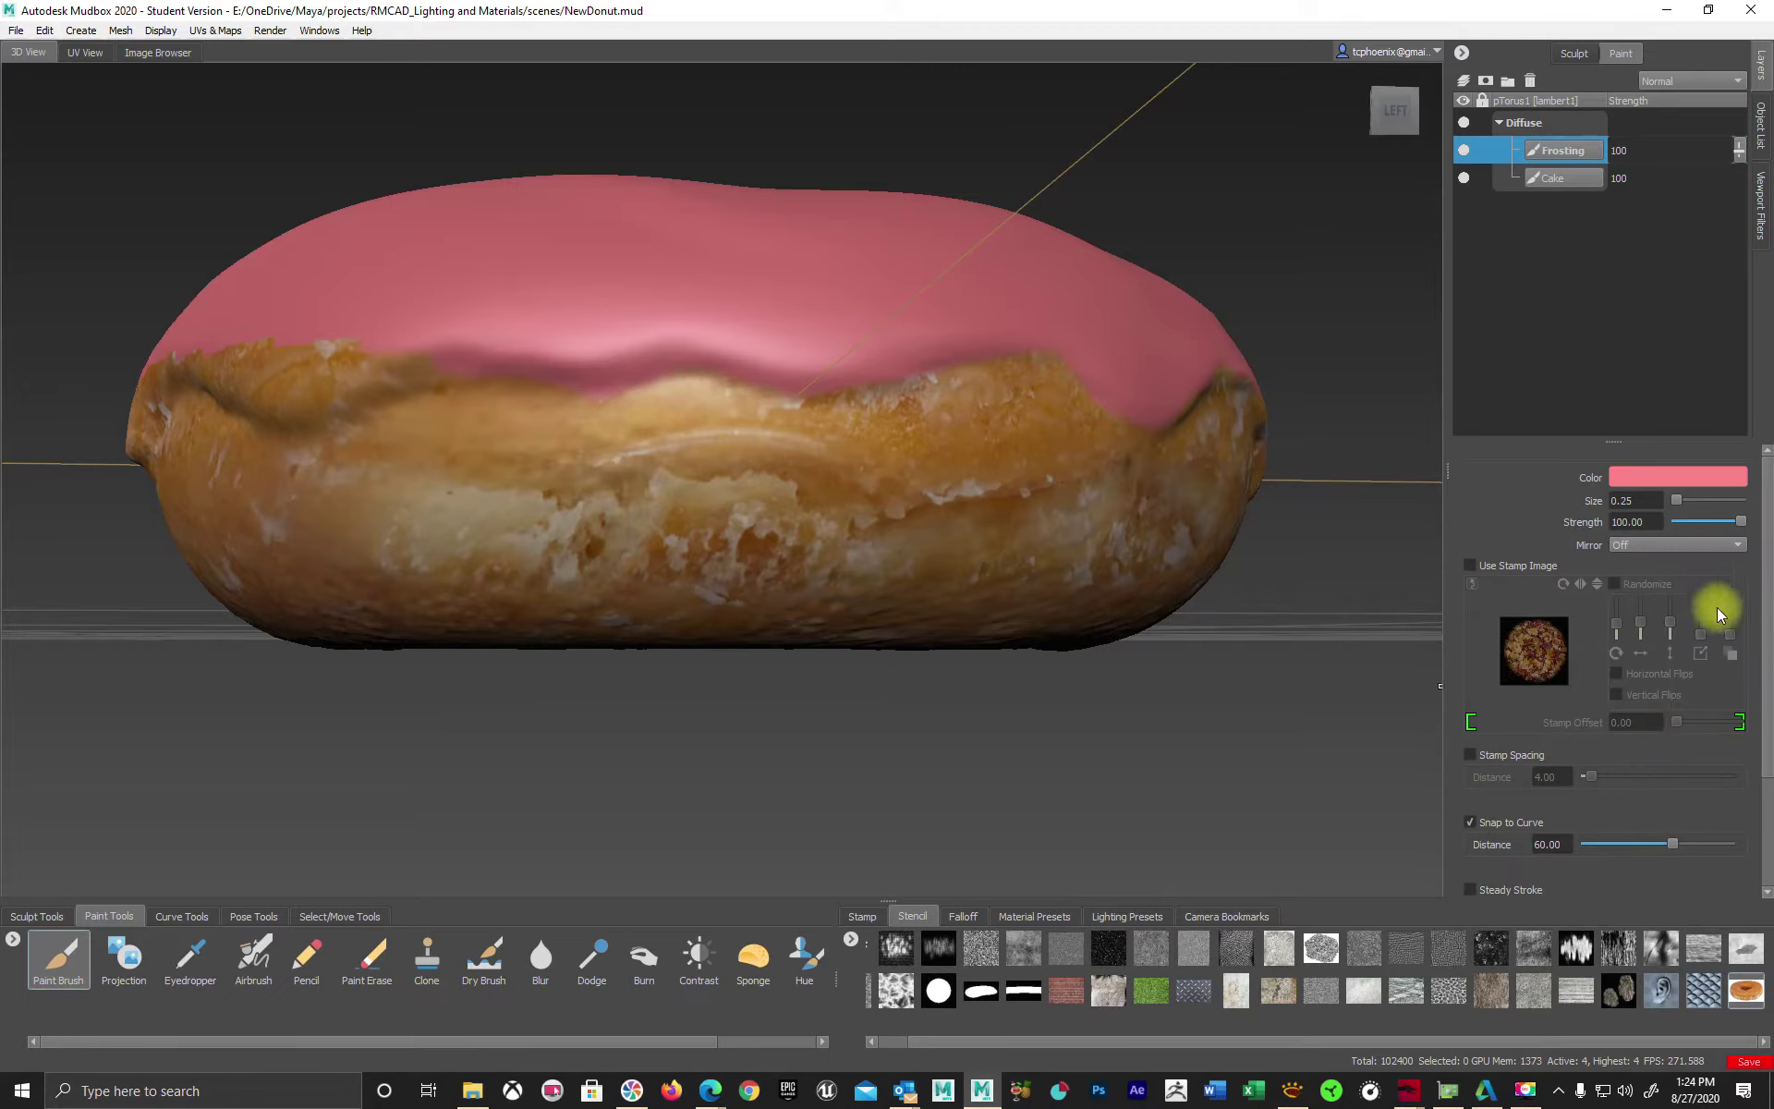
{"action": "scroll", "coordinate": [1677, 815], "scroll_direction": "down", "scroll_amount": 3}
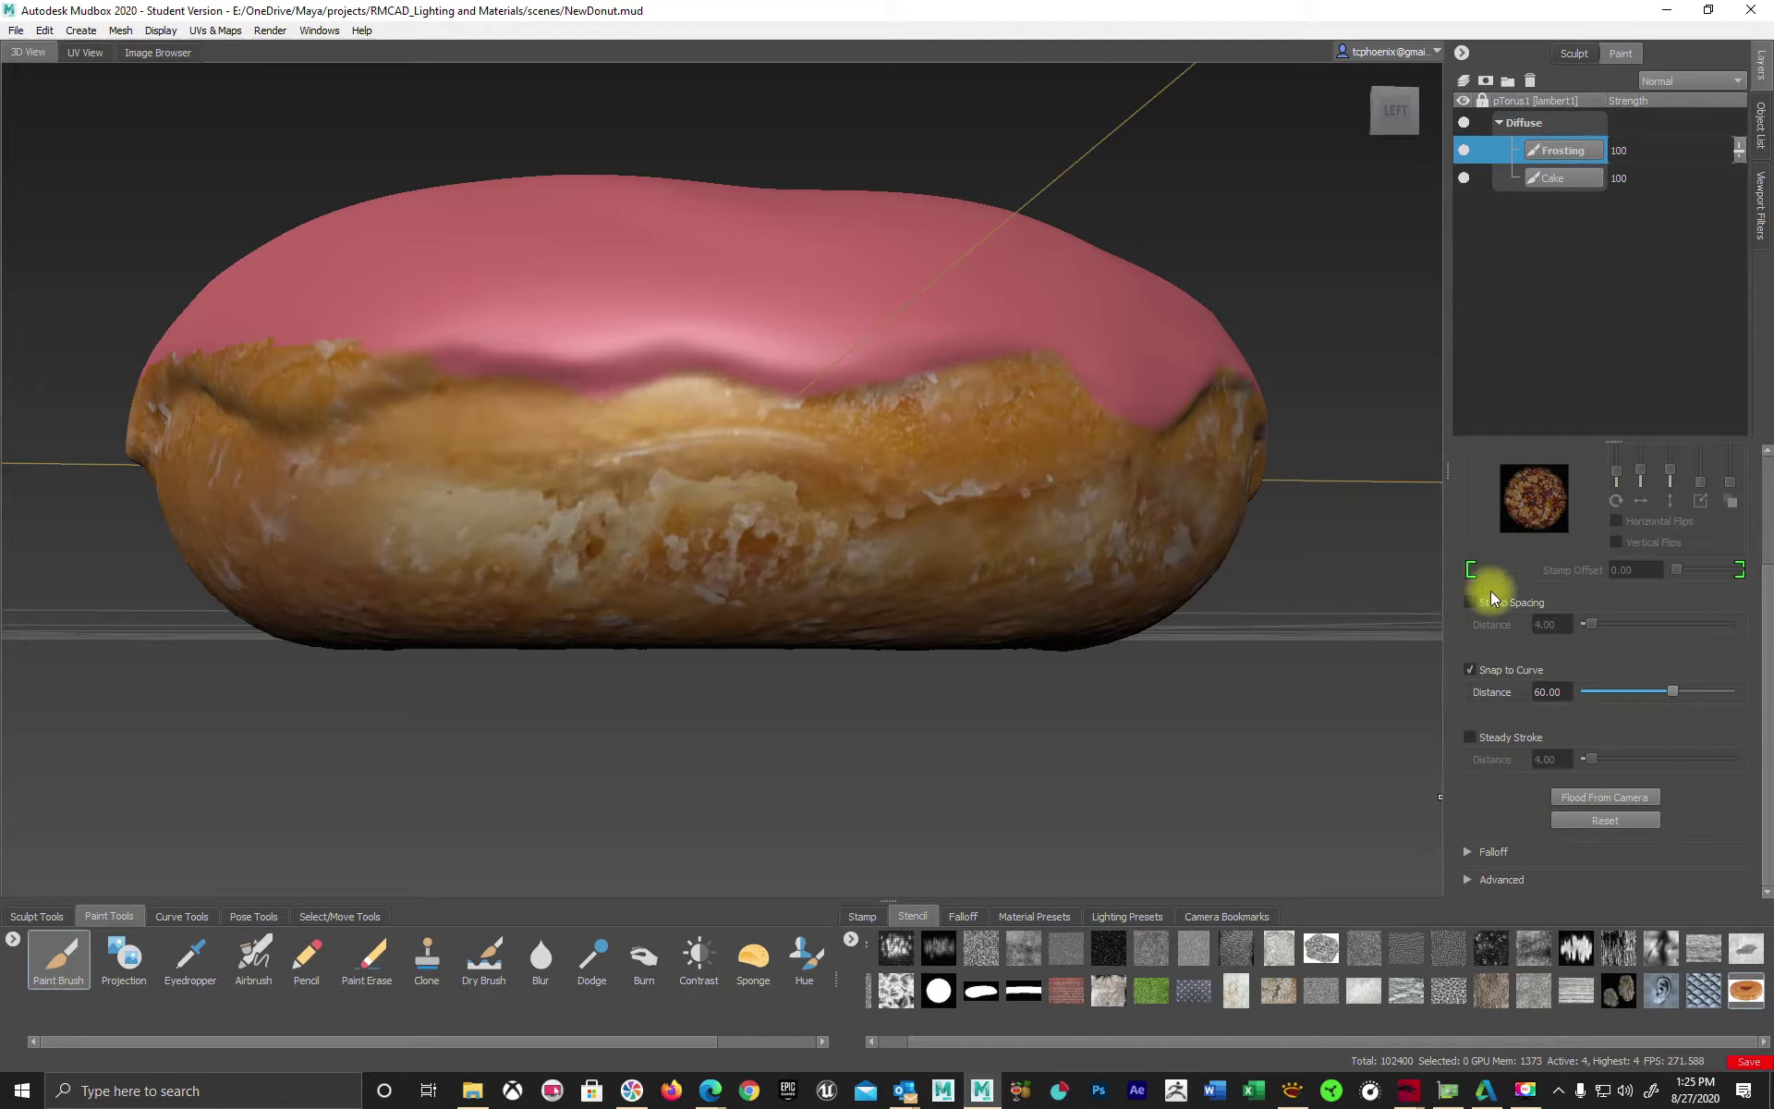
{"action": "left_click_drag", "start_coordinate": [467, 404], "coordinate": [550, 421]}
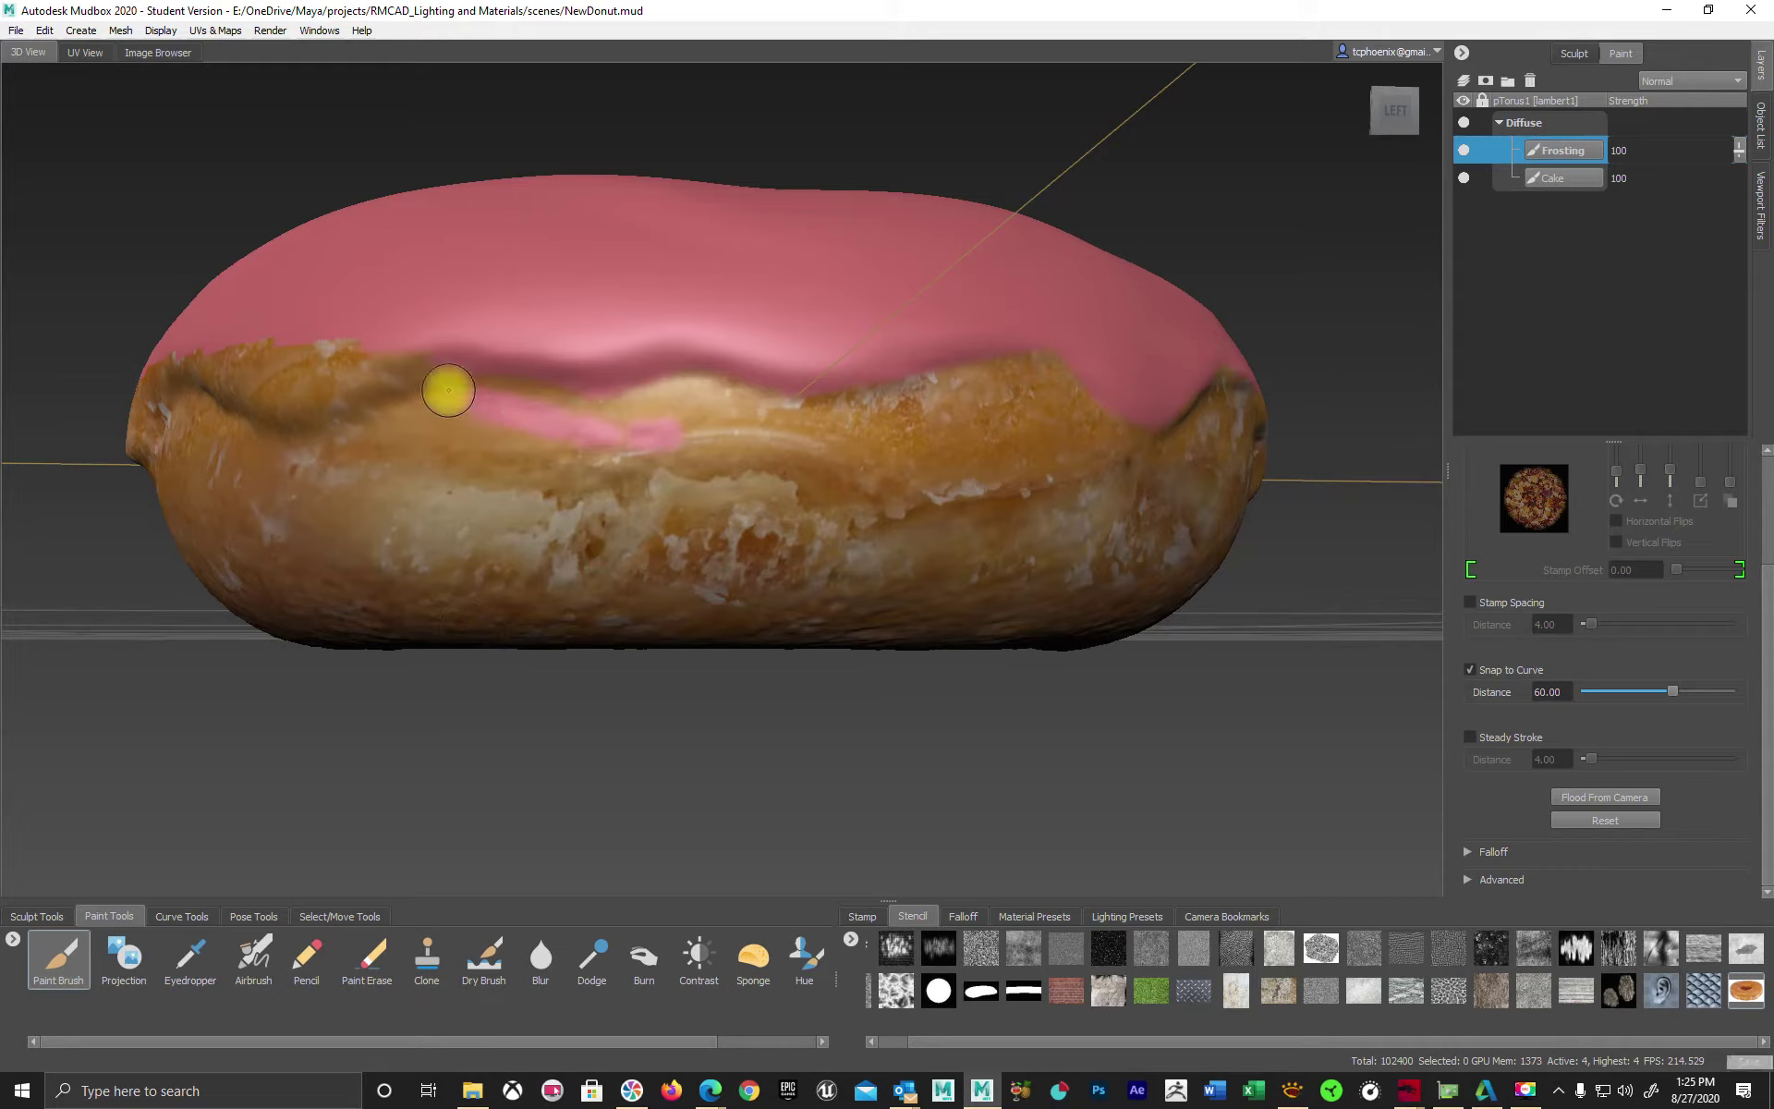
{"action": "key", "text": "b"}
{"action": "mouse_move", "coordinate": [465, 385]}
{"action": "left_mouse_down"}
{"action": "mouse_move", "coordinate": [481, 383]}
{"action": "mouse_move", "coordinate": [175, 339]}
{"action": "mouse_move", "coordinate": [239, 388]}
{"action": "mouse_move", "coordinate": [1017, 362]}
{"action": "left_mouse_up"}
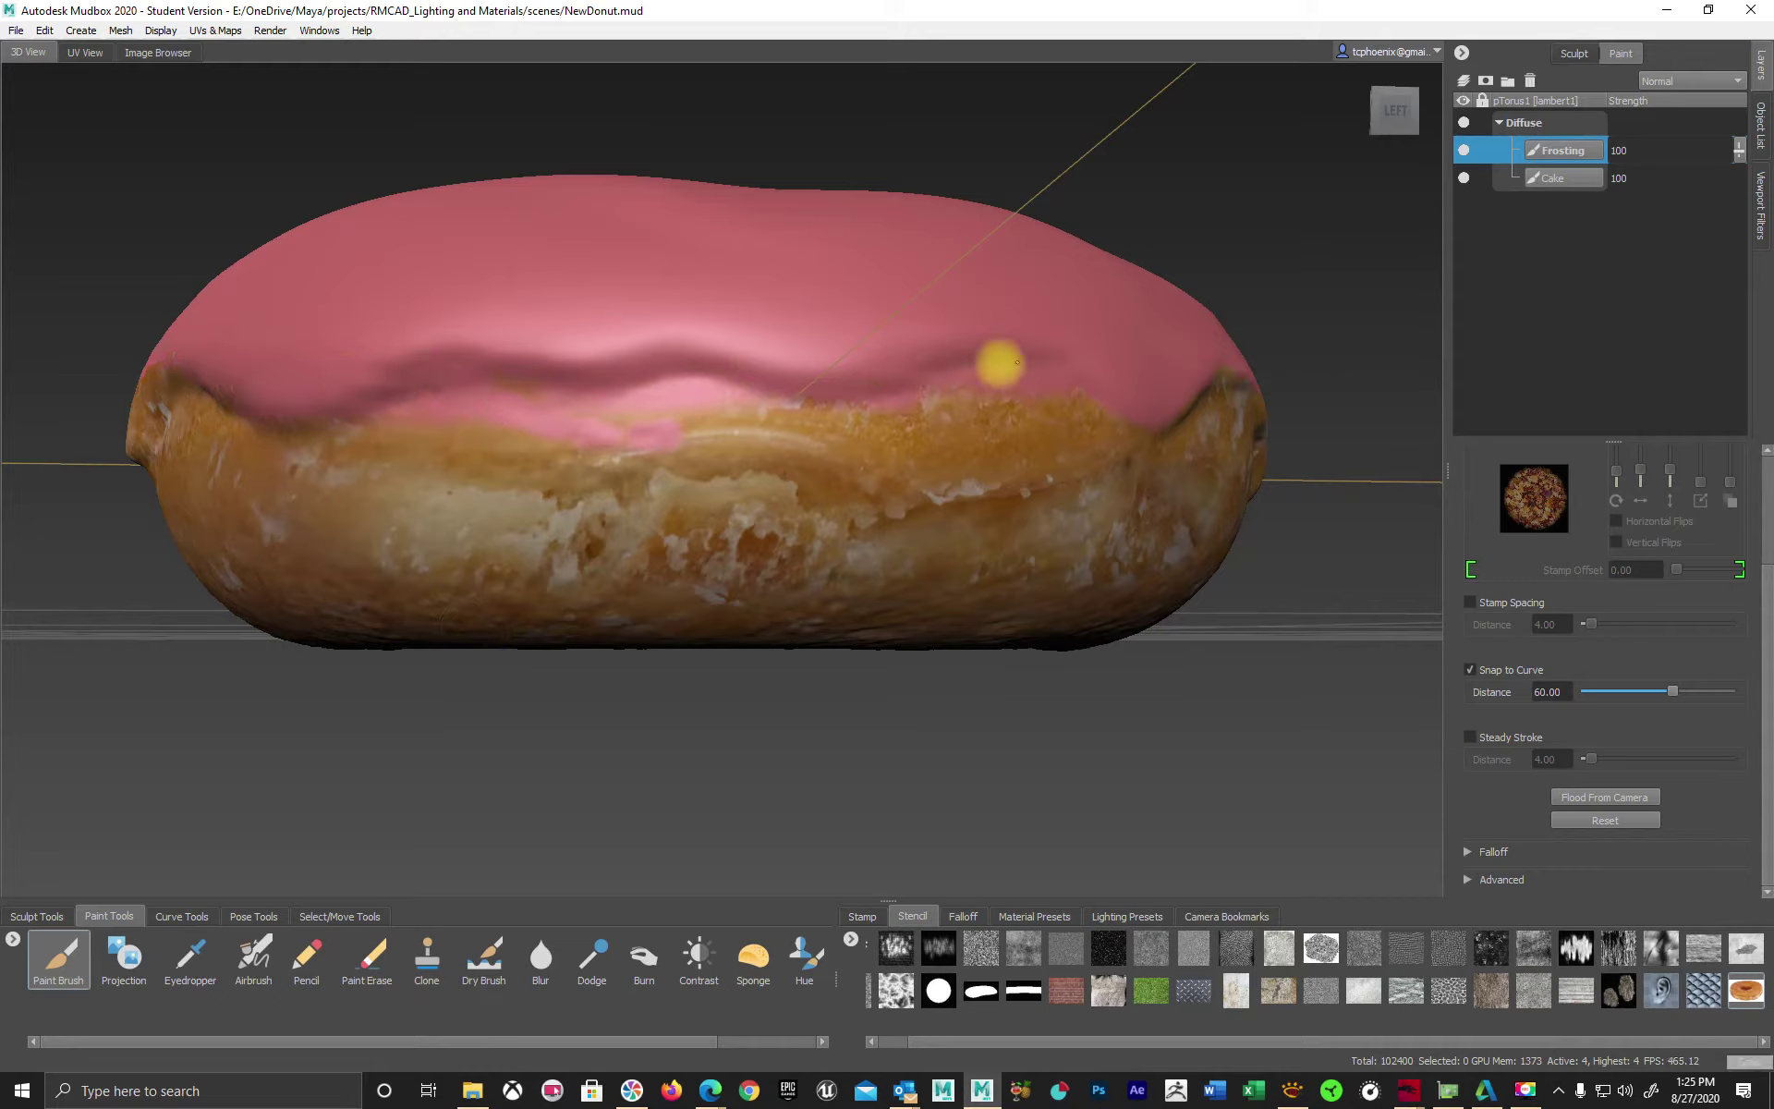
{"action": "left_click_drag", "start_coordinate": [1151, 379], "coordinate": [844, 514], "text": "alt"}
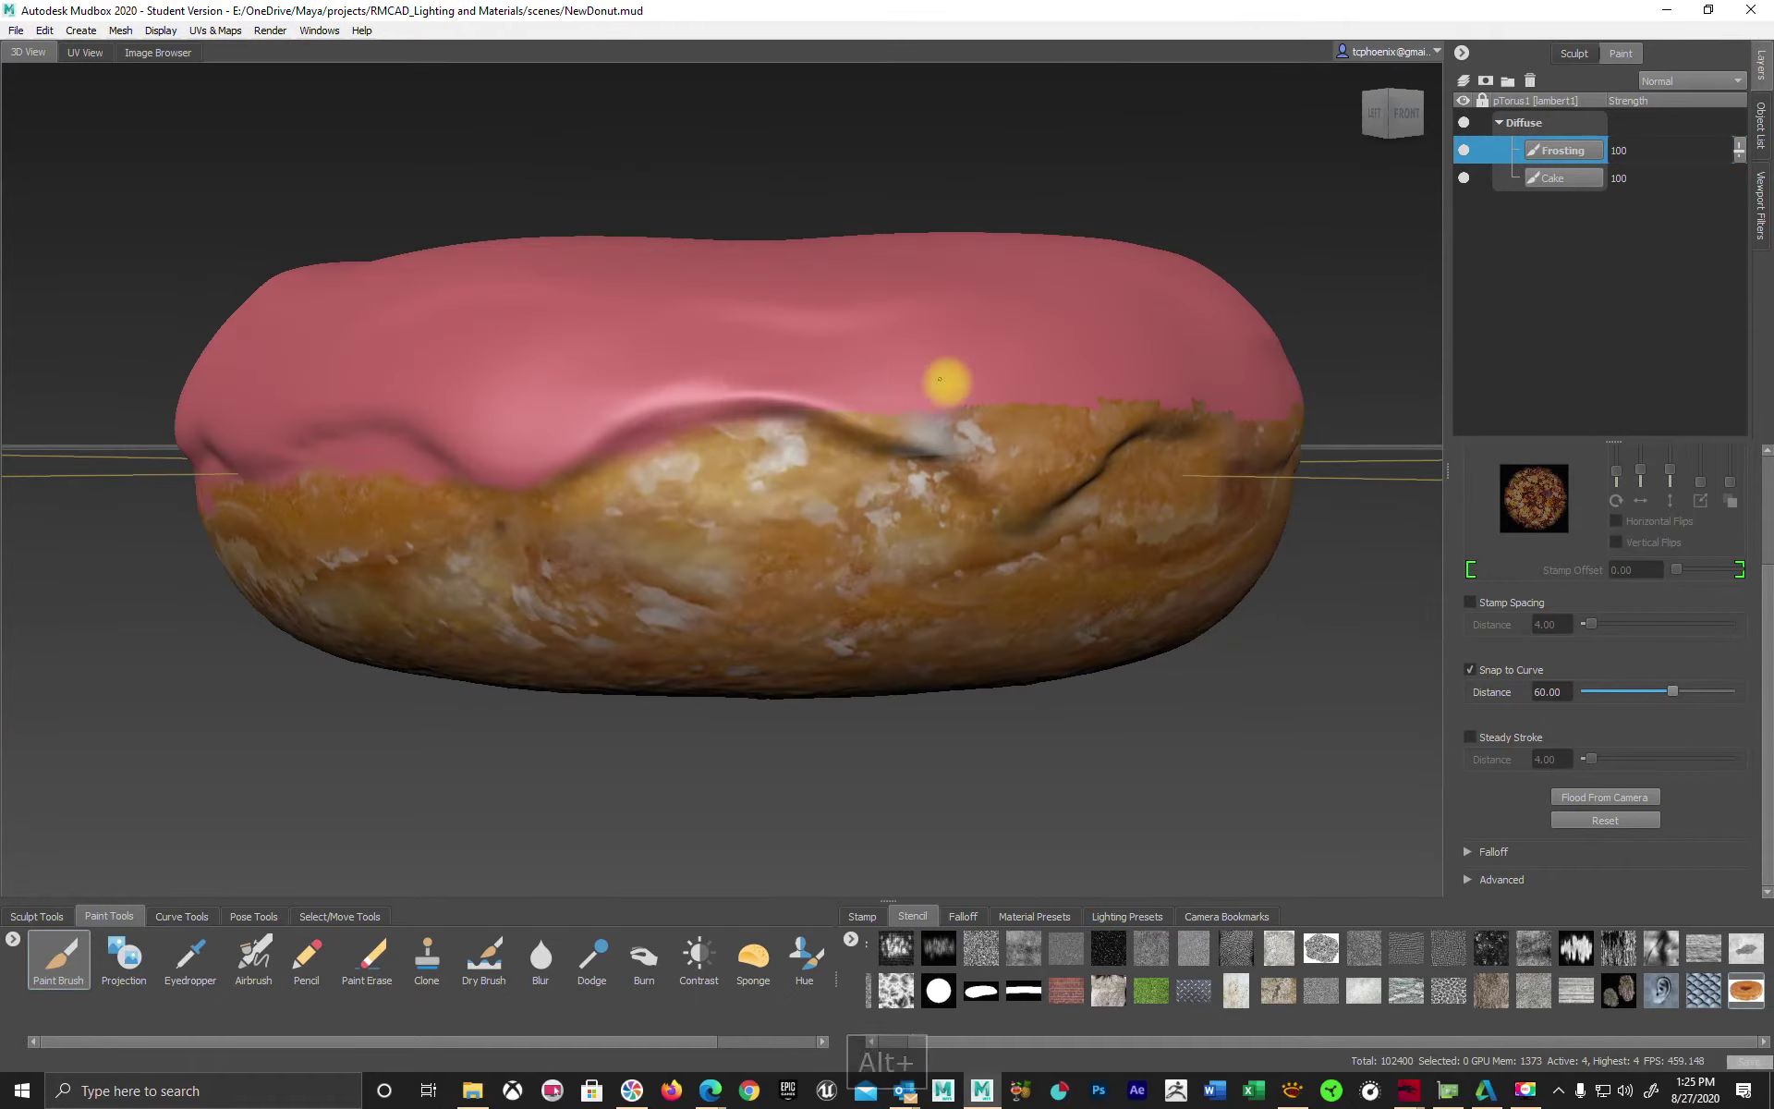
{"action": "mouse_move", "coordinate": [767, 386]}
{"action": "left_mouse_down"}
{"action": "mouse_move", "coordinate": [764, 424]}
{"action": "mouse_move", "coordinate": [1026, 465]}
{"action": "left_mouse_up"}
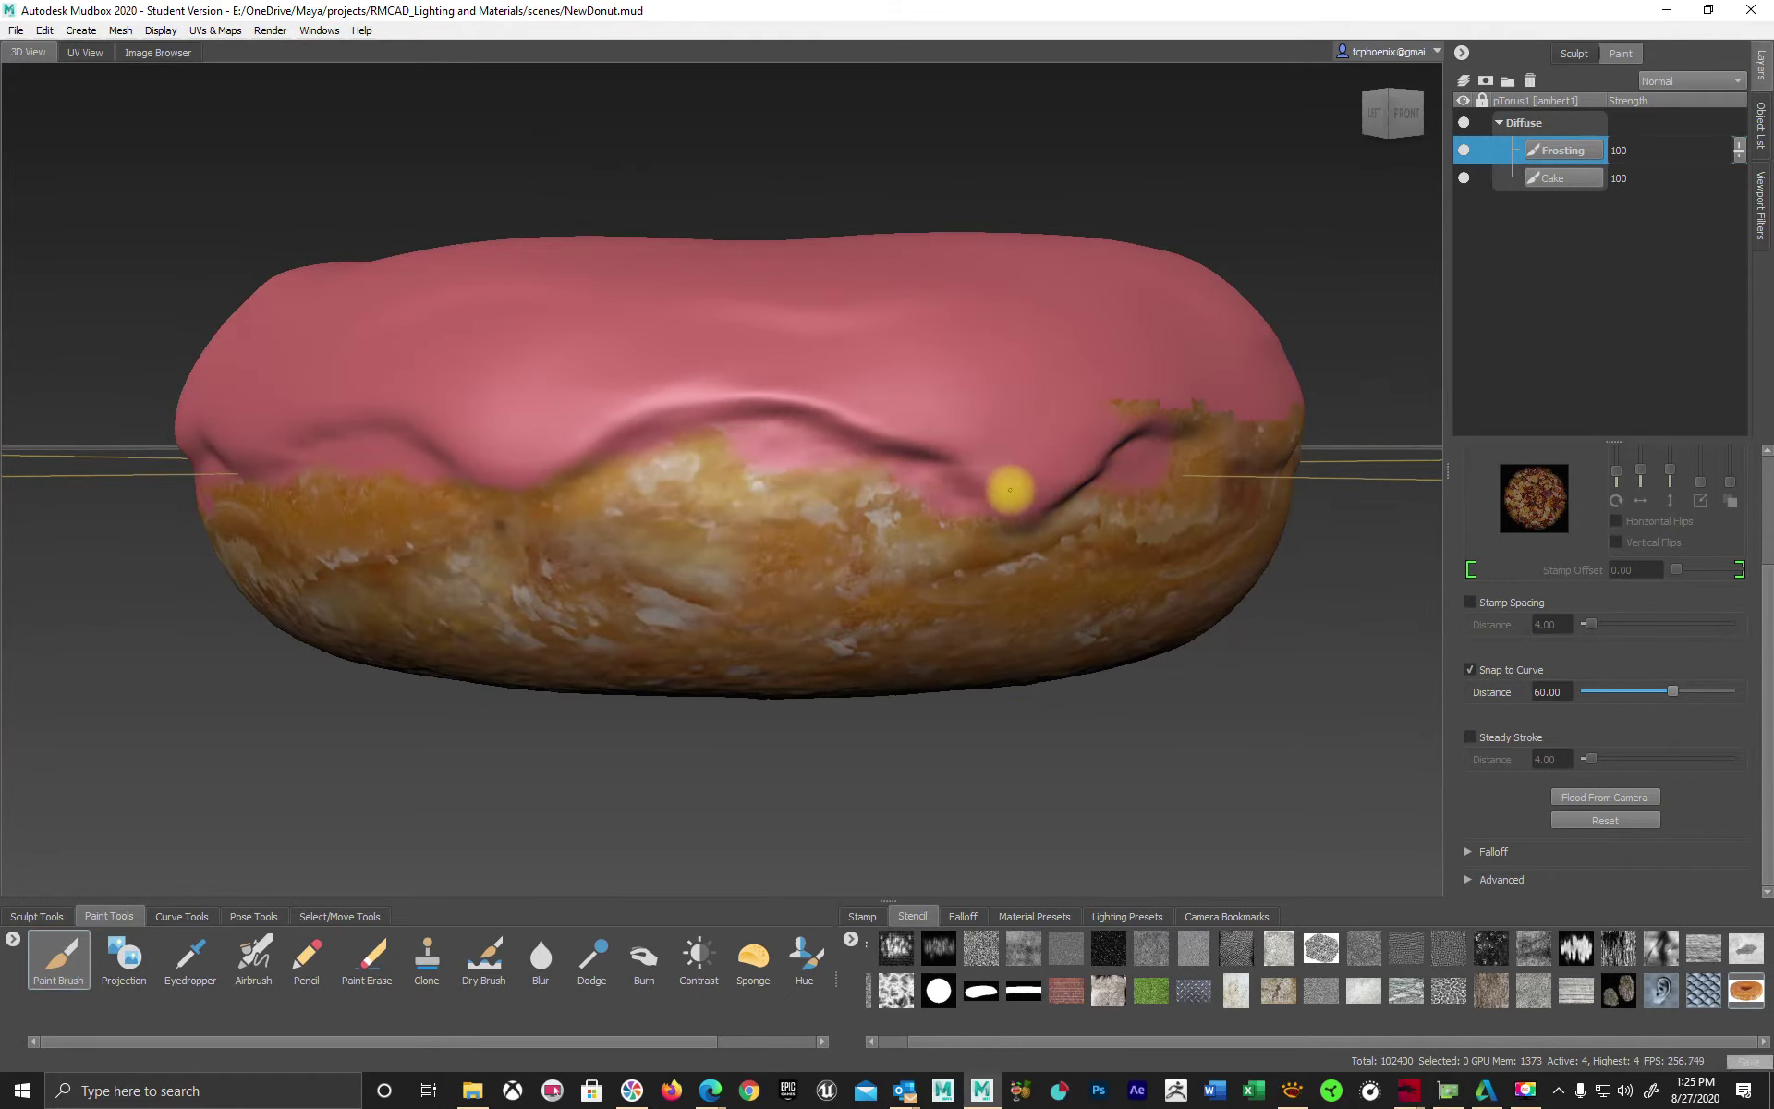
Paint pink along and just past the frosting edge across the donut's front and right sides, undoing a stray stroke.
{"action": "left_click_drag", "start_coordinate": [1220, 614], "coordinate": [578, 349], "text": "alt"}
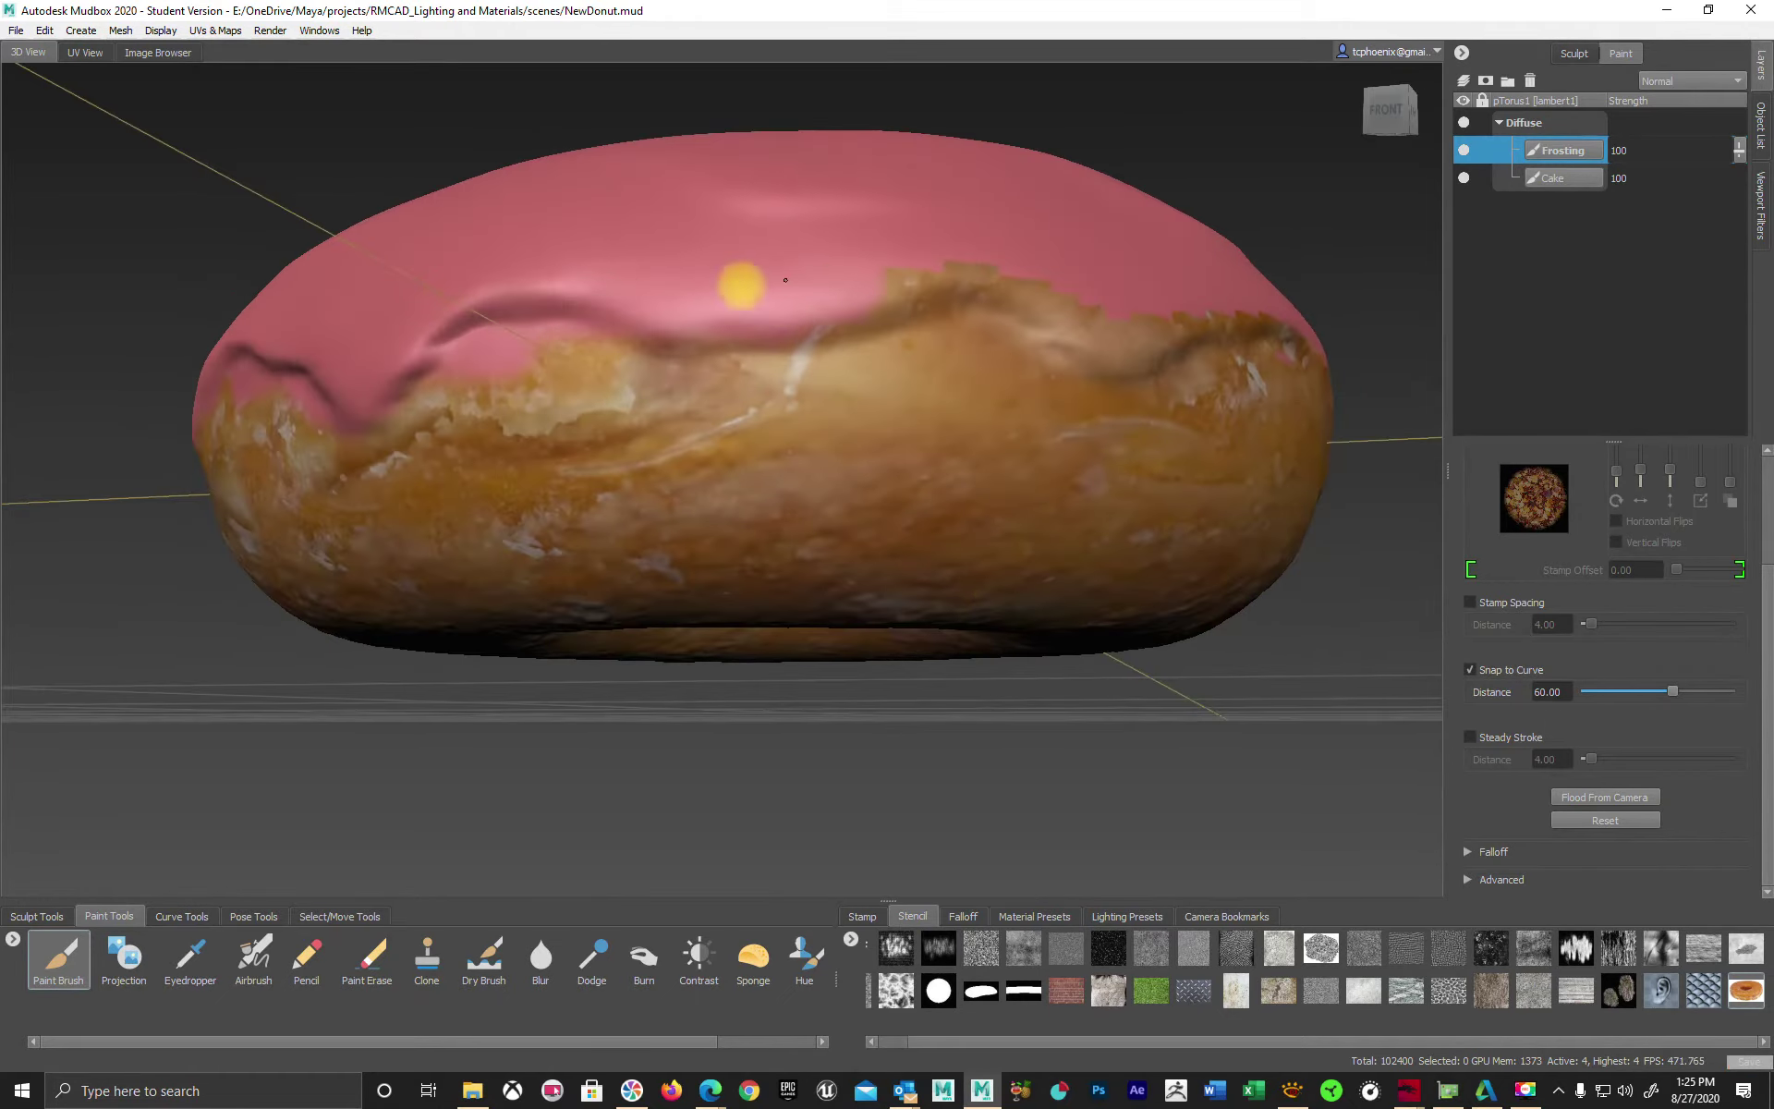
{"action": "mouse_move", "coordinate": [785, 280]}
{"action": "left_mouse_down"}
{"action": "mouse_move", "coordinate": [1087, 266]}
{"action": "mouse_move", "coordinate": [1198, 326]}
{"action": "mouse_move", "coordinate": [1231, 434]}
{"action": "mouse_move", "coordinate": [951, 455]}
{"action": "left_mouse_up"}
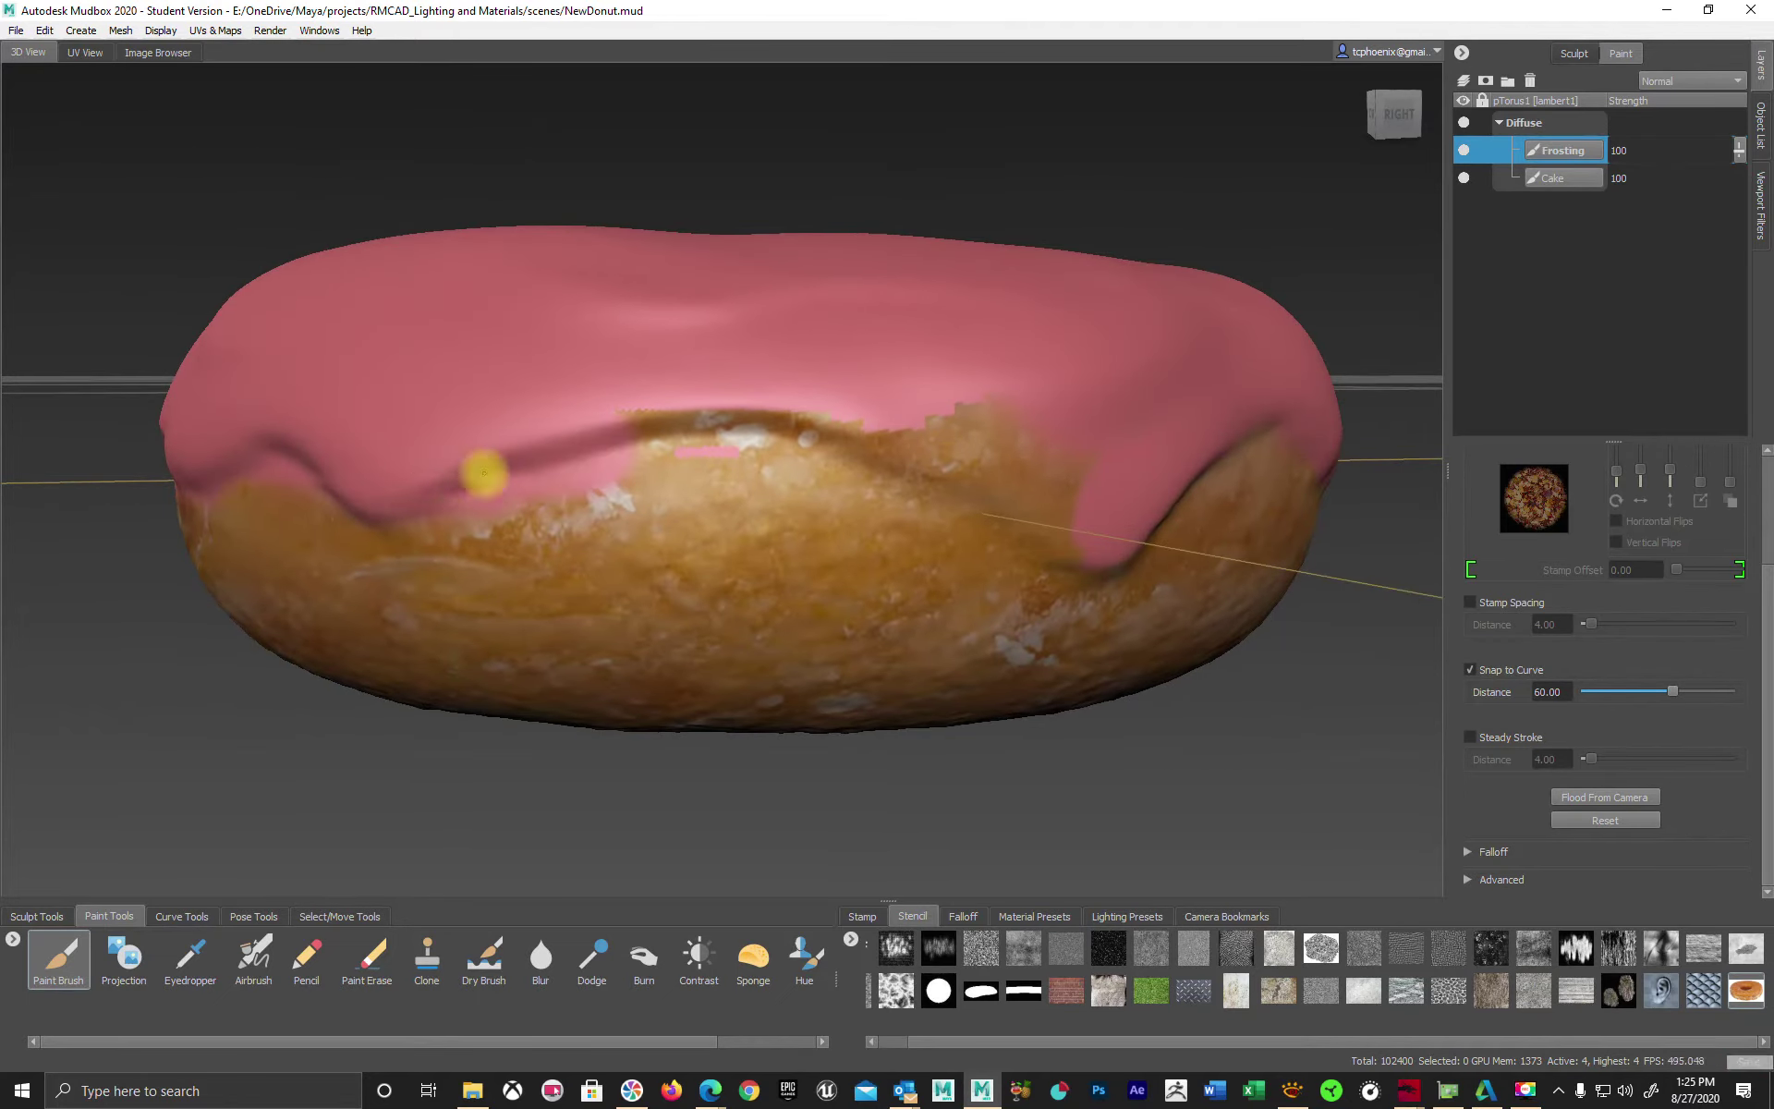
{"action": "mouse_move", "coordinate": [484, 474]}
{"action": "left_mouse_down"}
{"action": "mouse_move", "coordinate": [594, 424]}
{"action": "mouse_move", "coordinate": [1084, 463]}
{"action": "left_mouse_up"}
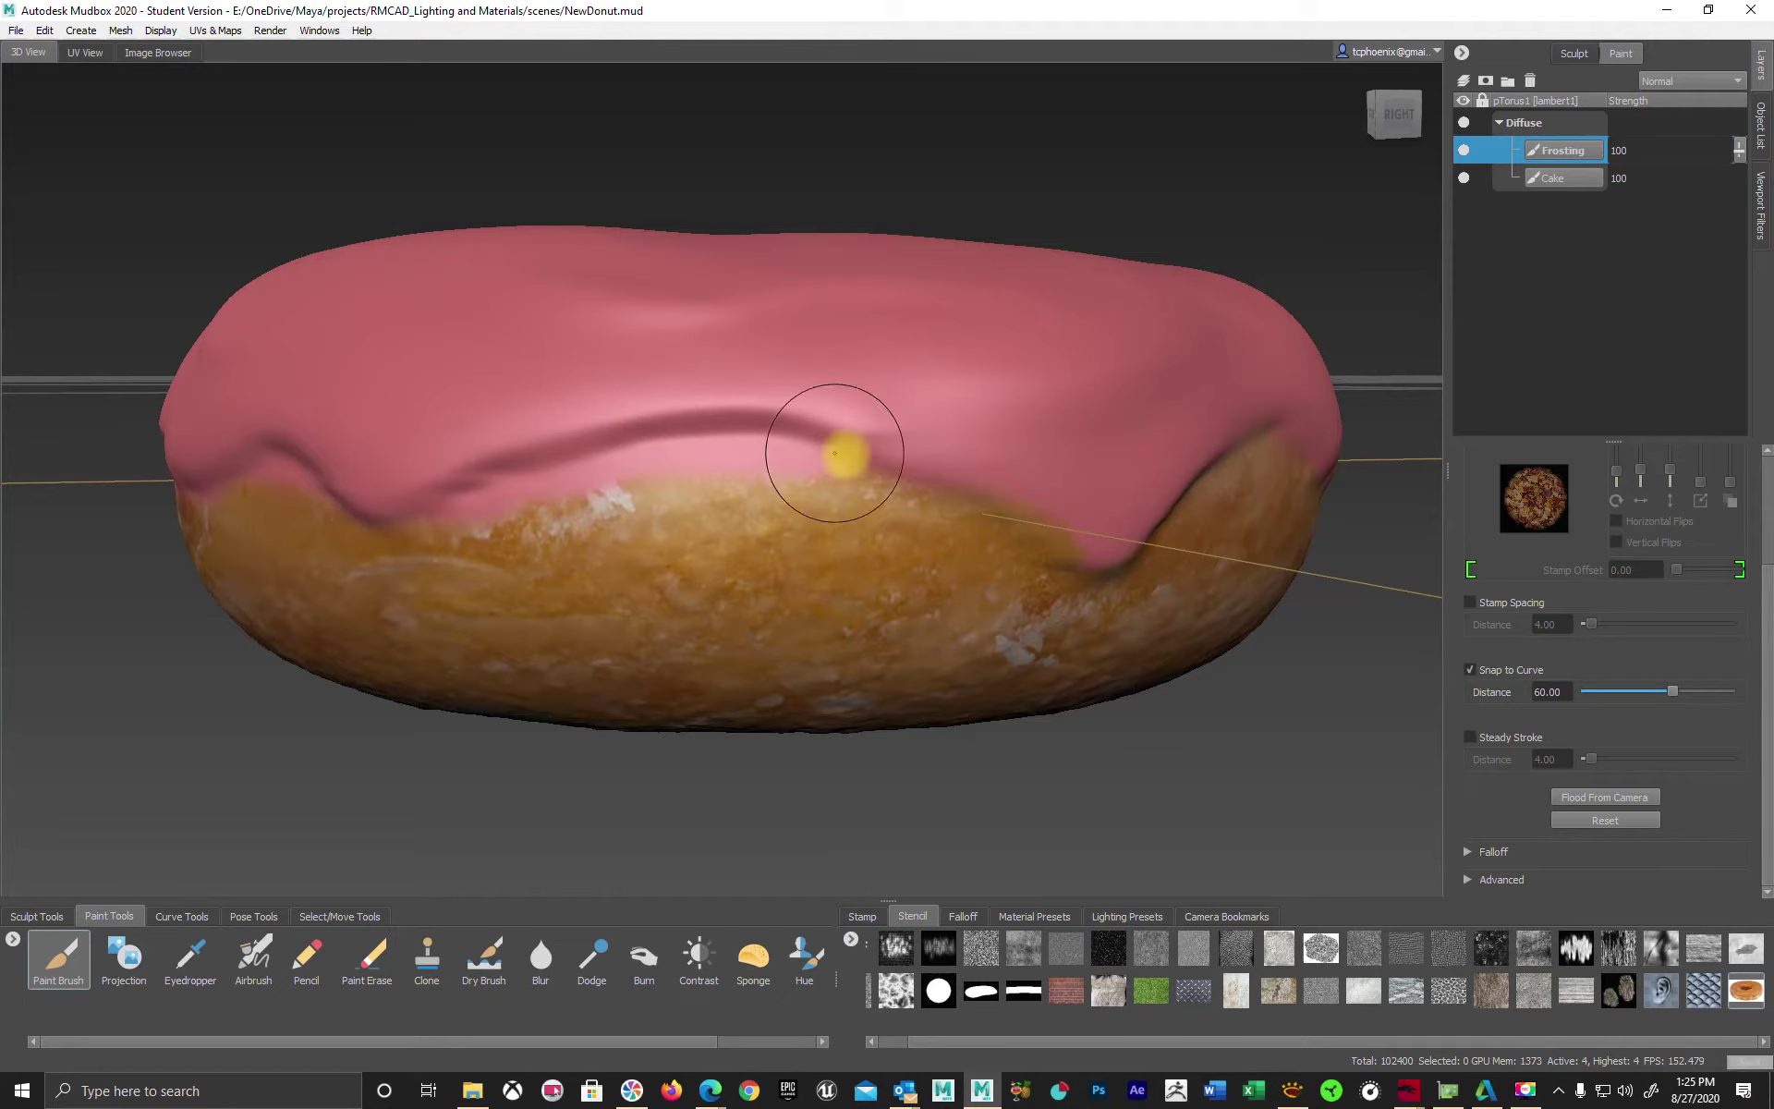
{"action": "mouse_move", "coordinate": [847, 443]}
{"action": "left_mouse_down"}
{"action": "mouse_move", "coordinate": [918, 456]}
{"action": "mouse_move", "coordinate": [1045, 540]}
{"action": "mouse_move", "coordinate": [1045, 629]}
{"action": "mouse_move", "coordinate": [689, 542]}
{"action": "left_mouse_up"}
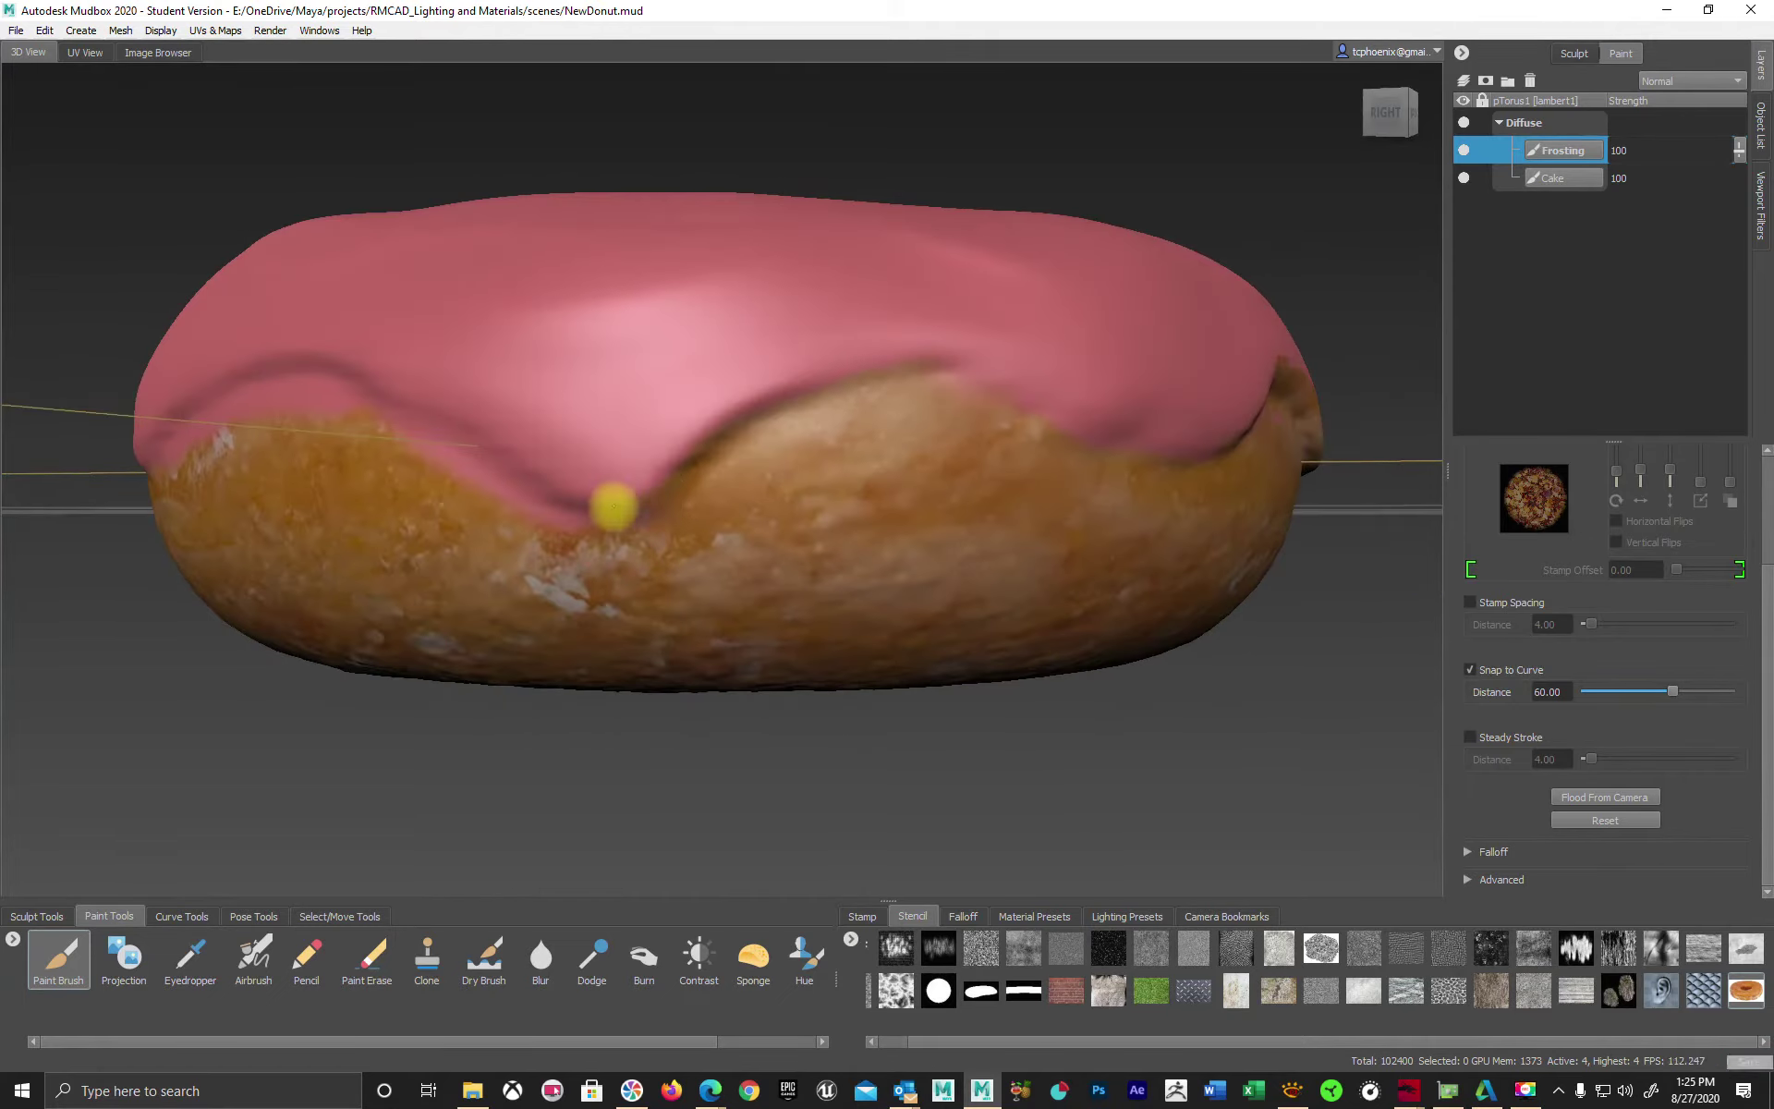
{"action": "key", "text": "ctrl+z"}
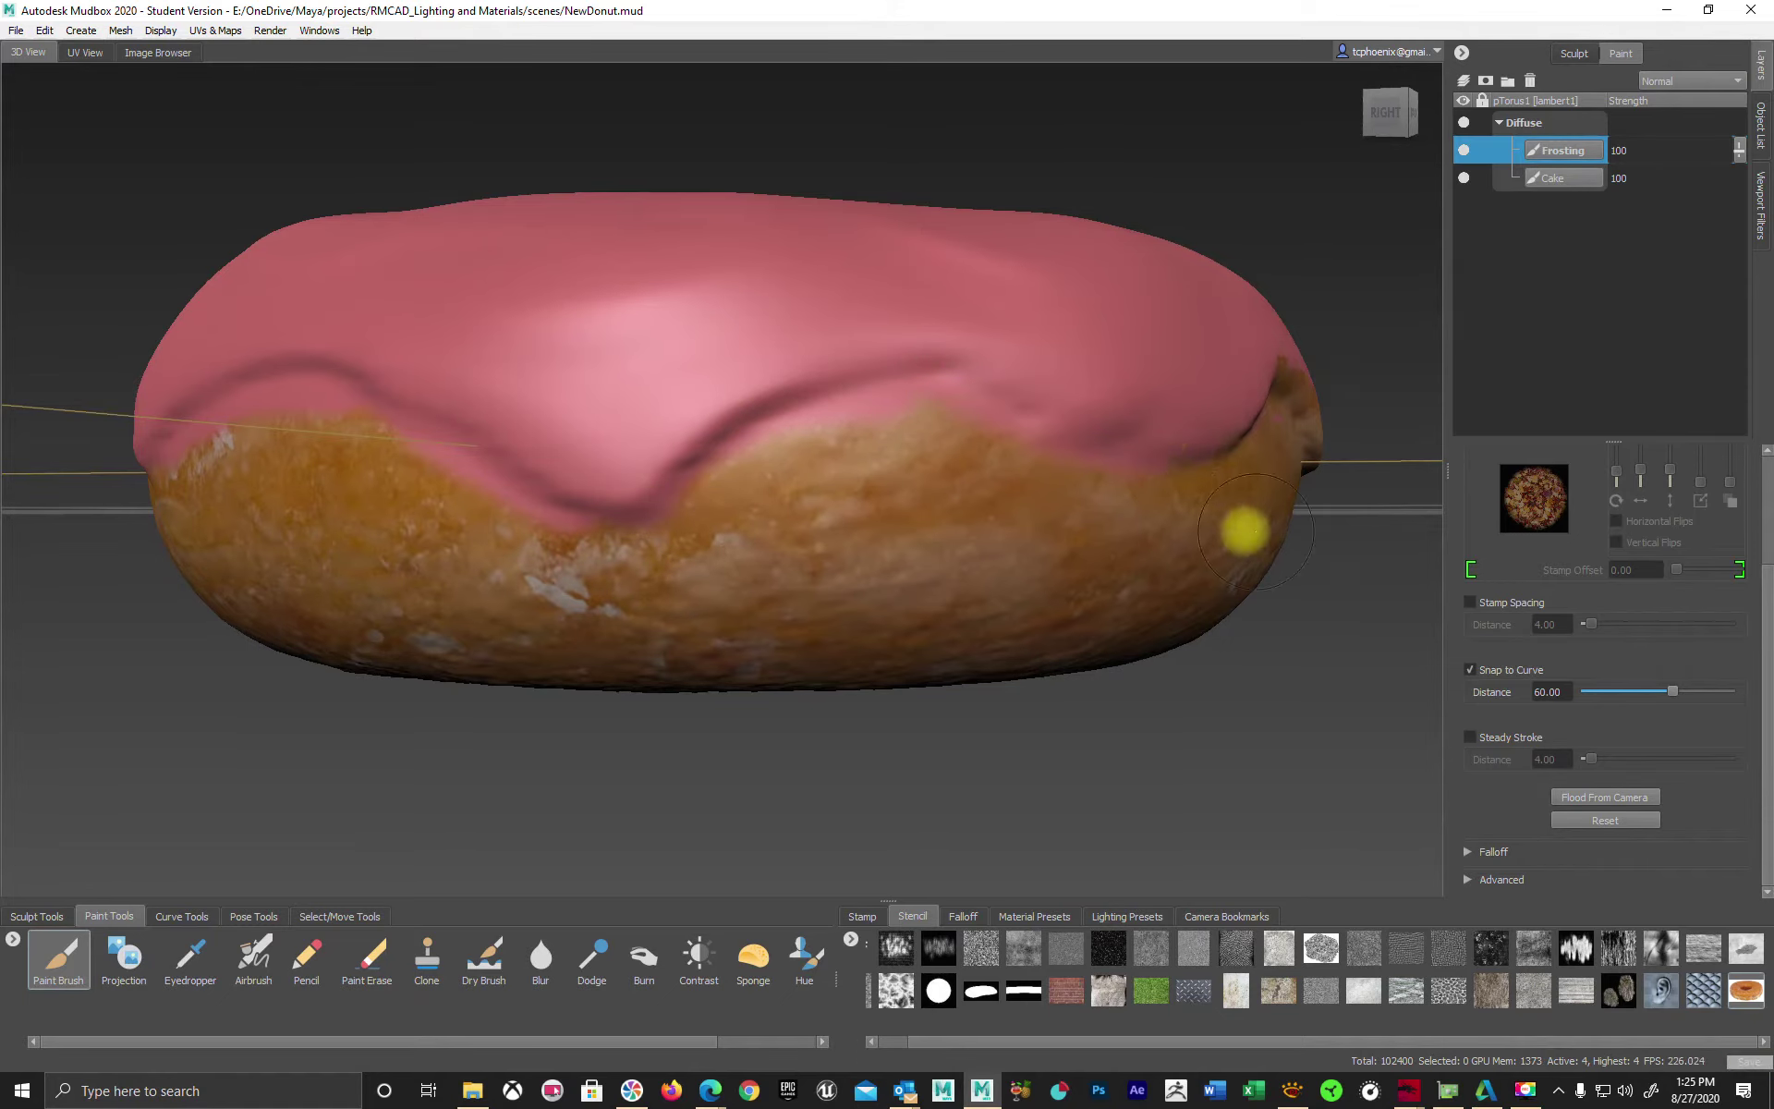
Paint pink over the remaining bare frosting edge around the donut's back and up to the left side.
{"action": "left_click_drag", "start_coordinate": [1243, 527], "coordinate": [856, 447], "text": "alt"}
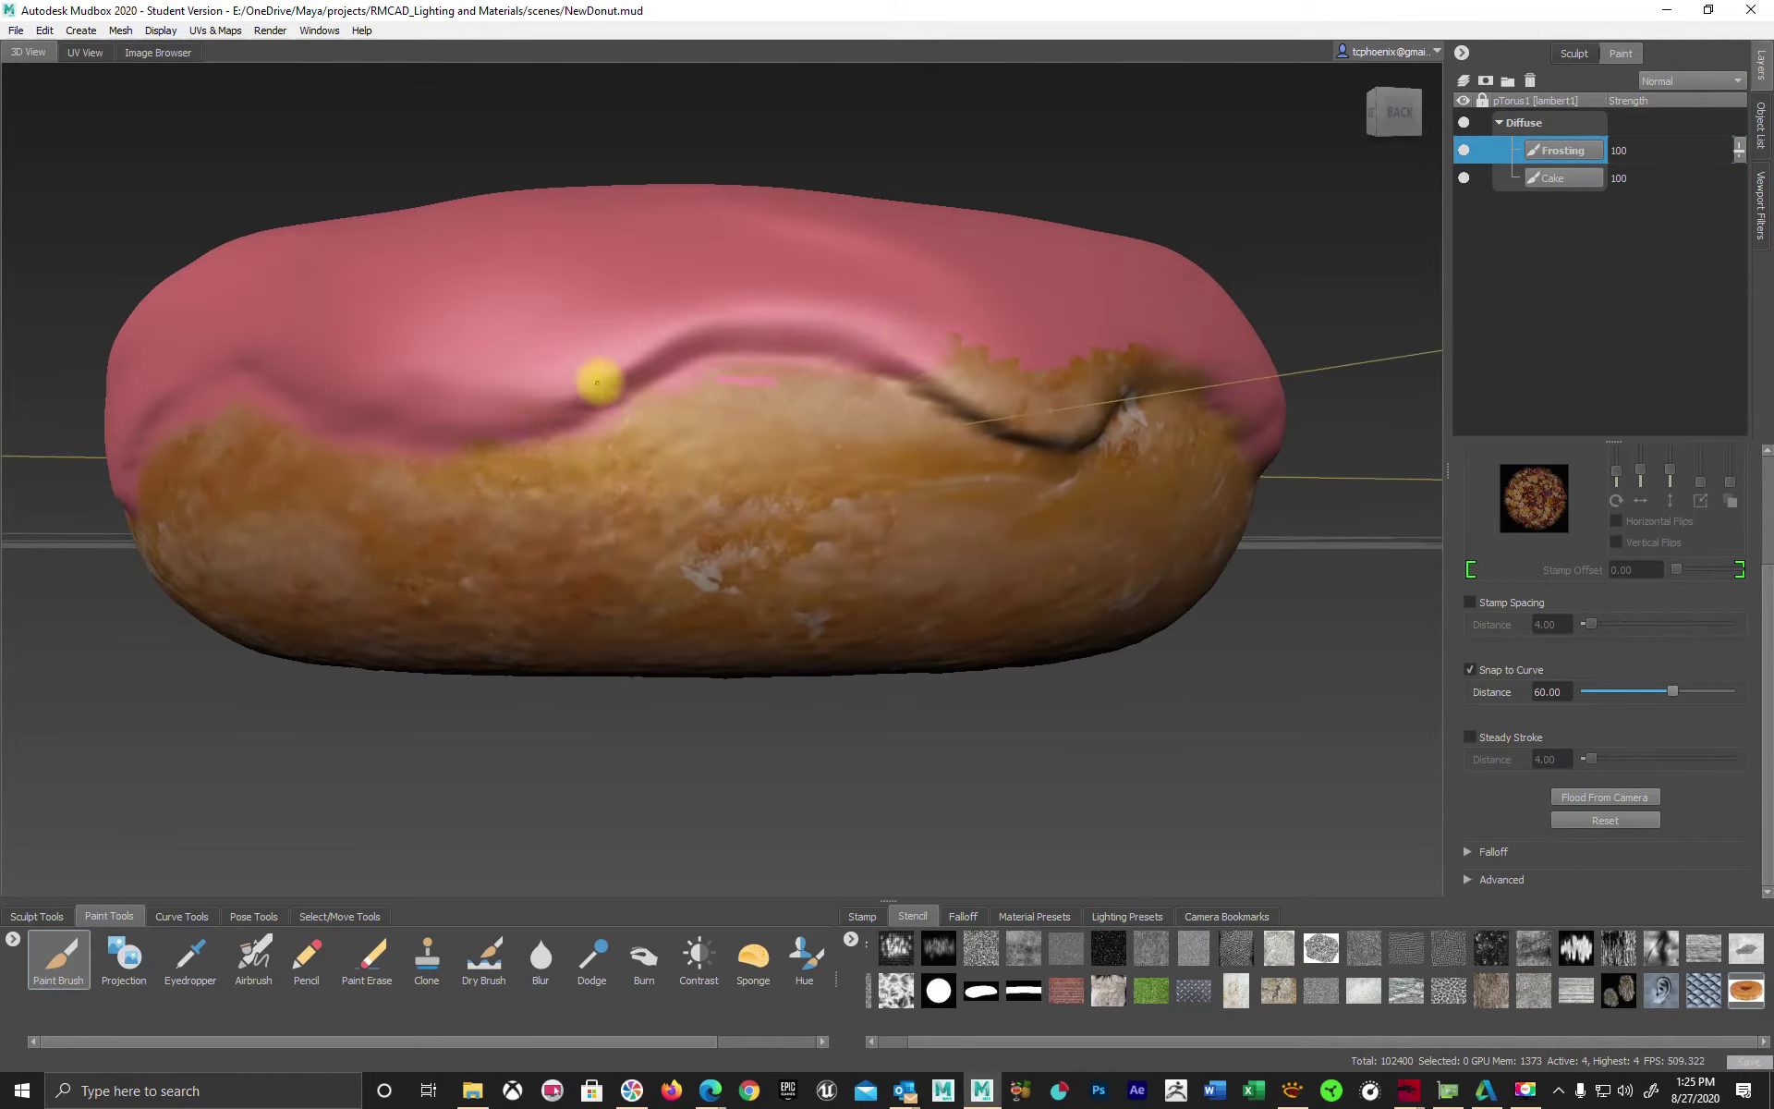
{"action": "left_click_drag", "start_coordinate": [1091, 416], "coordinate": [946, 455], "text": "alt"}
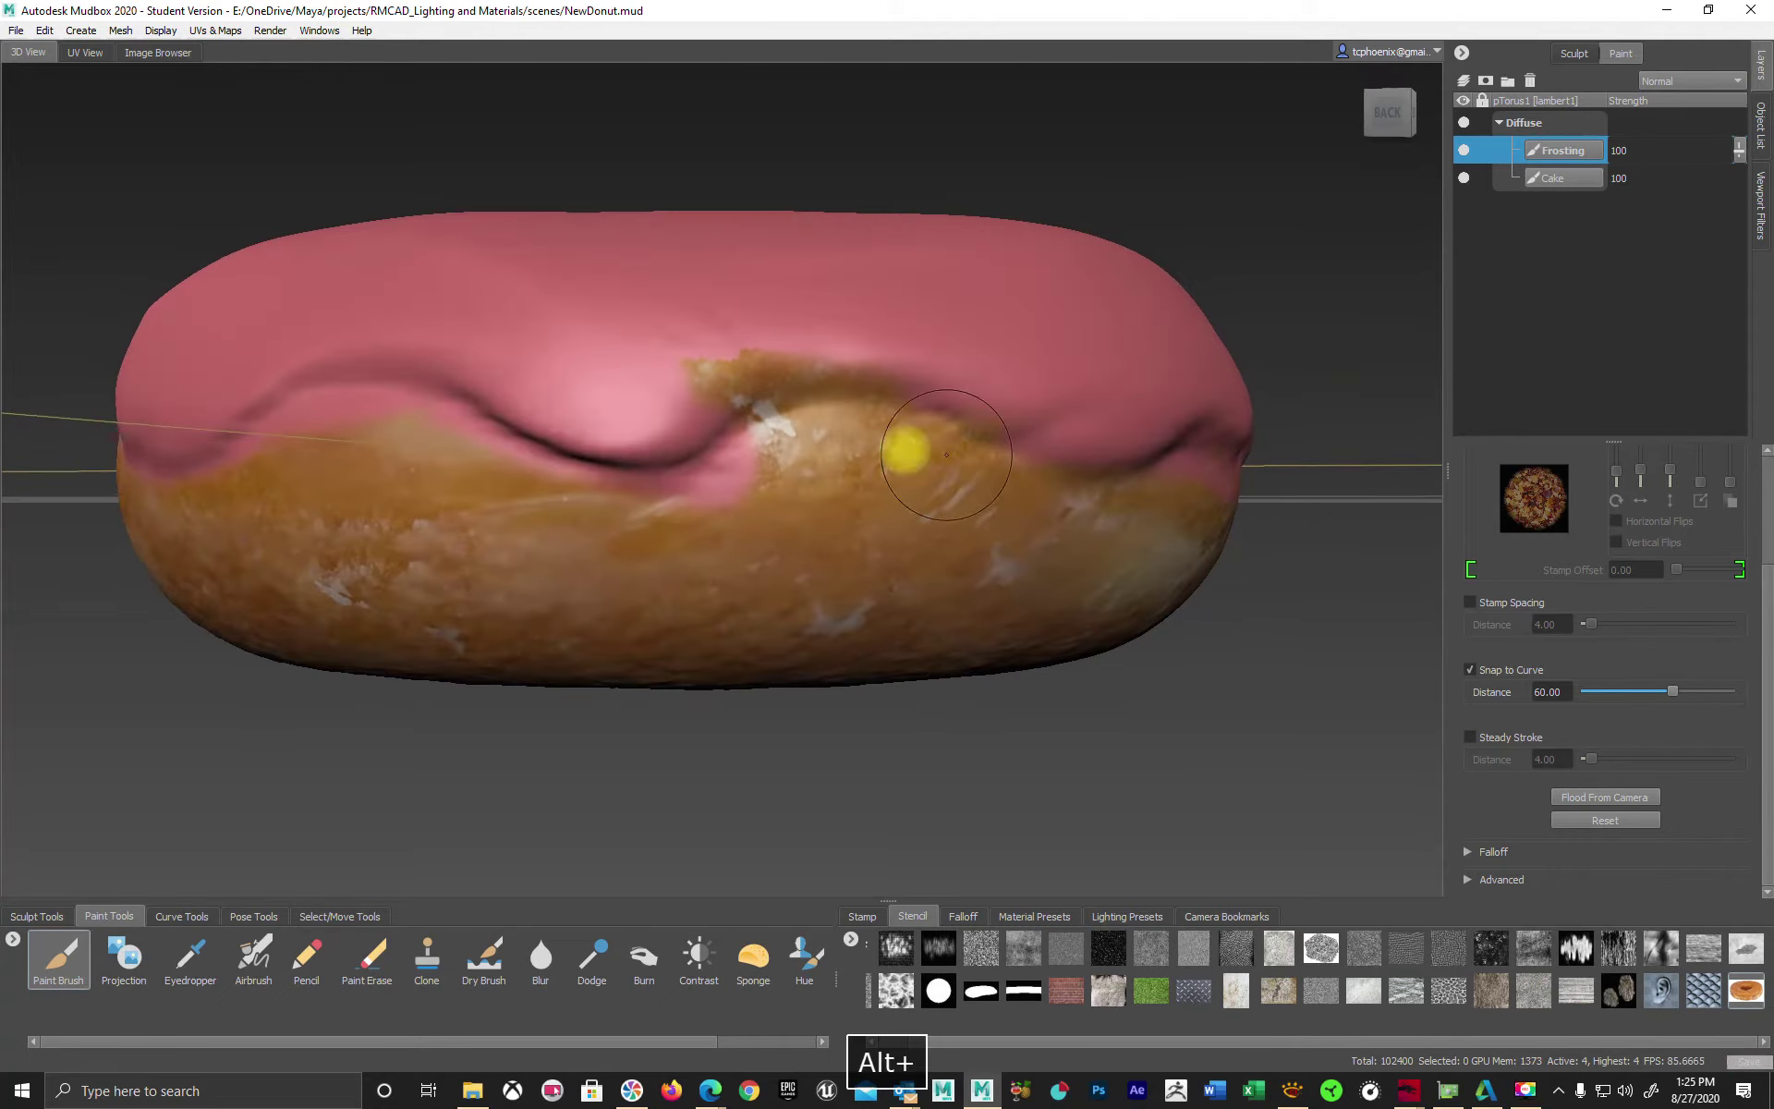
{"action": "mouse_move", "coordinate": [1215, 464]}
{"action": "left_mouse_down", "text": "alt"}
{"action": "mouse_move", "coordinate": [543, 309]}
{"action": "mouse_move", "coordinate": [796, 388]}
{"action": "mouse_move", "coordinate": [516, 419]}
{"action": "left_mouse_up", "text": "alt"}
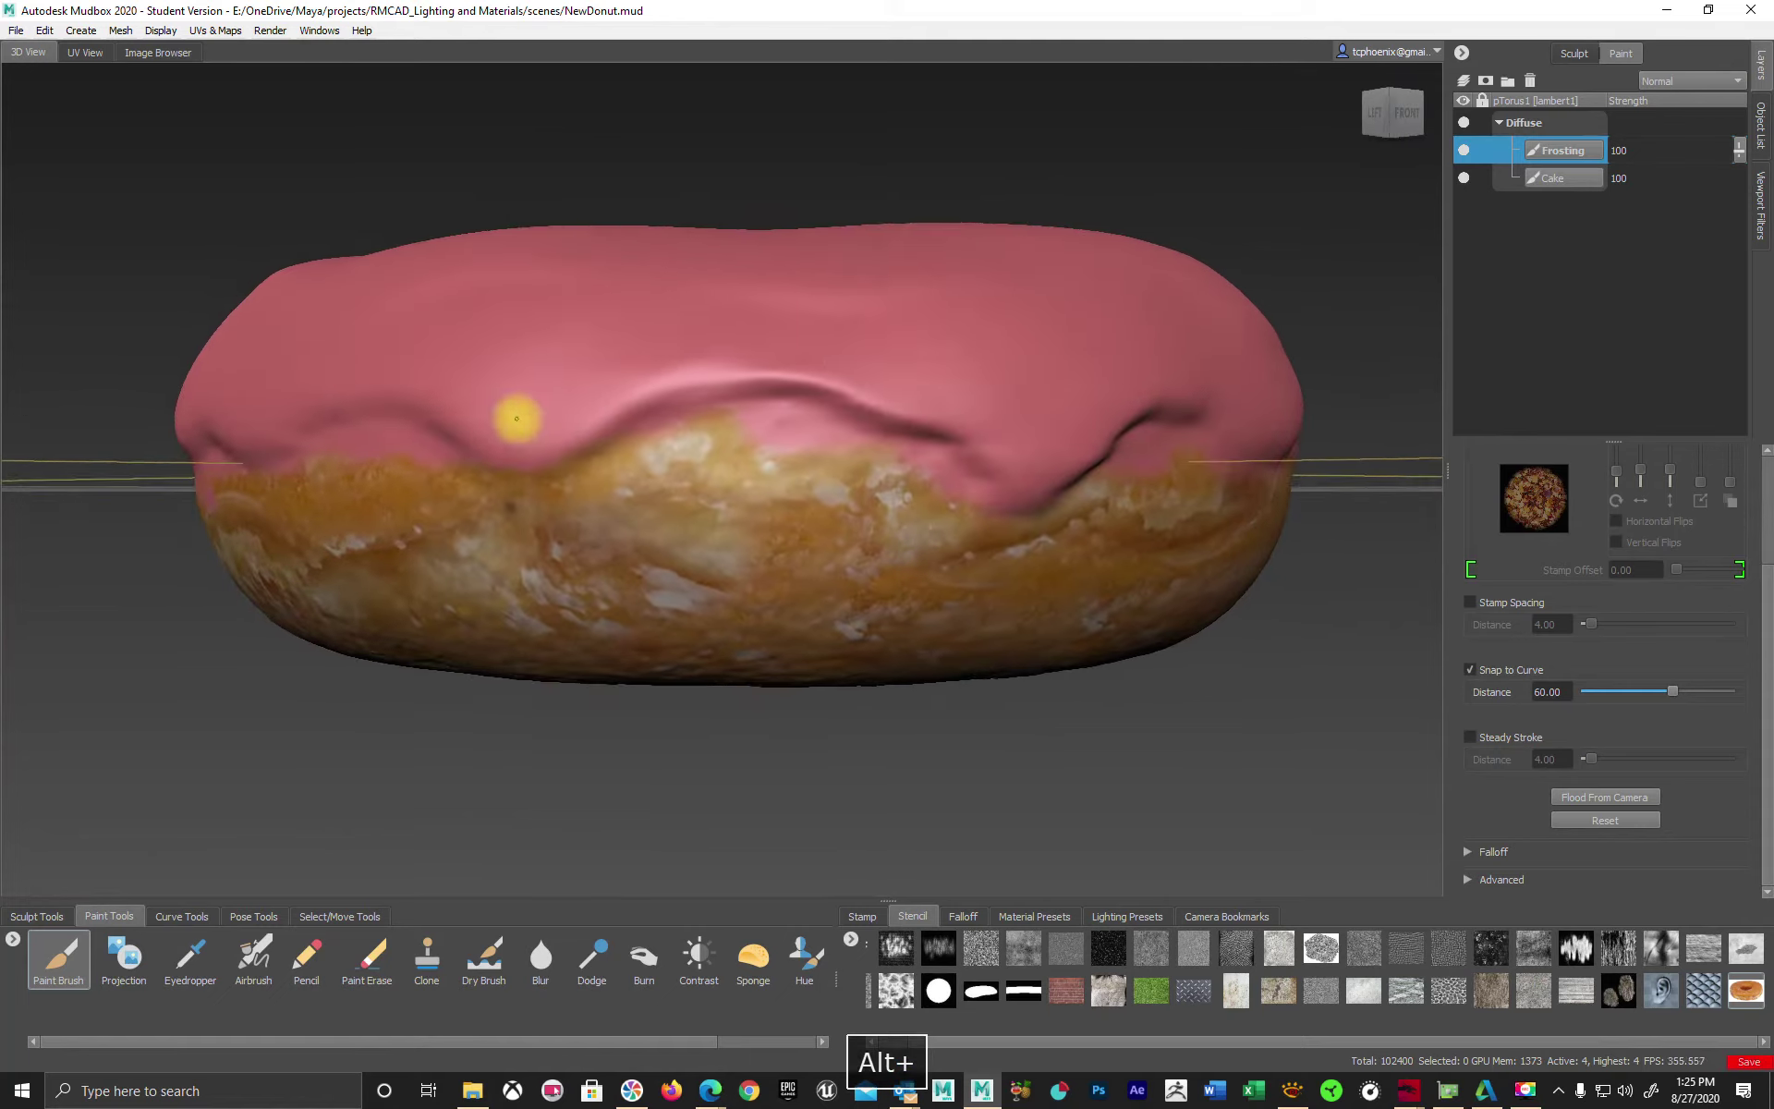
Paint pink over the brown gaps along the frosting edge all the way around the inside of the donut hole.
{"action": "mouse_move", "coordinate": [613, 357]}
{"action": "left_mouse_down", "text": "alt"}
{"action": "mouse_move", "coordinate": [582, 482]}
{"action": "mouse_move", "coordinate": [927, 471]}
{"action": "mouse_move", "coordinate": [487, 361]}
{"action": "mouse_move", "coordinate": [444, 369]}
{"action": "left_mouse_up", "text": "alt"}
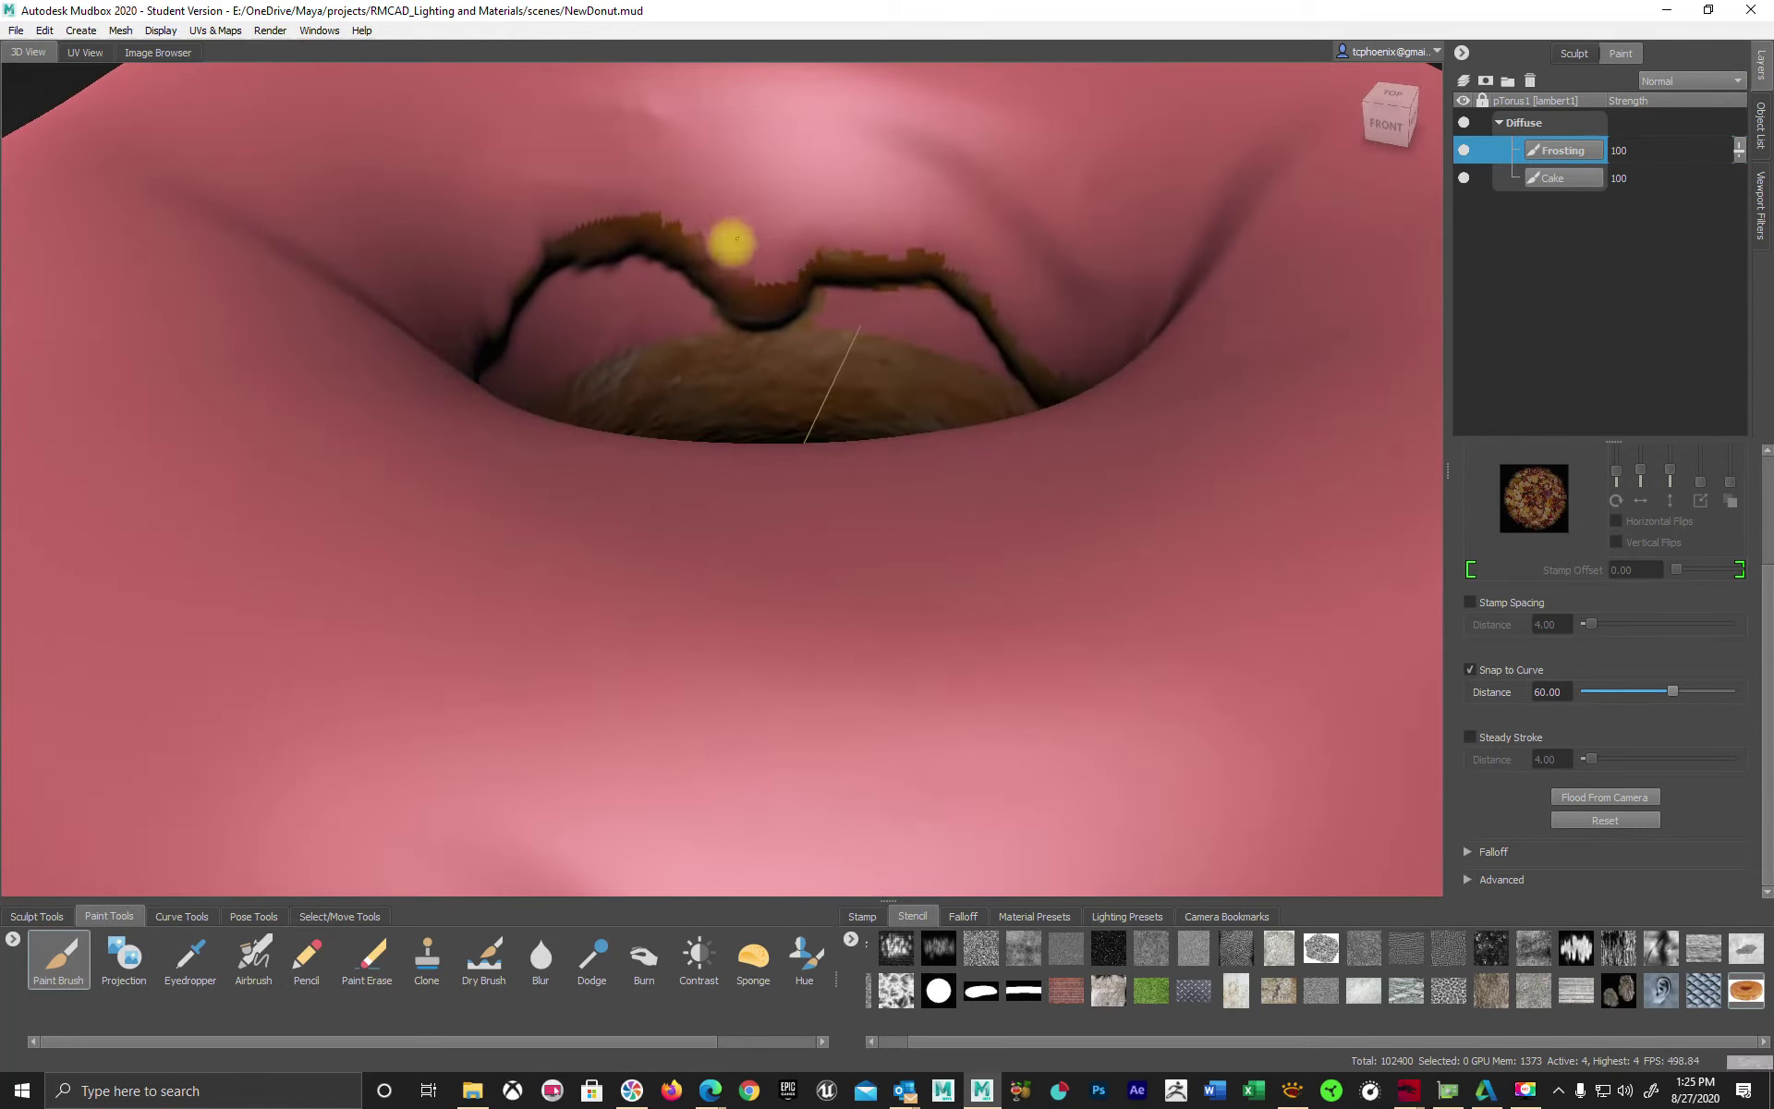
{"action": "mouse_move", "coordinate": [737, 239]}
{"action": "left_mouse_down"}
{"action": "mouse_move", "coordinate": [633, 268]}
{"action": "mouse_move", "coordinate": [804, 234]}
{"action": "mouse_move", "coordinate": [896, 315]}
{"action": "mouse_move", "coordinate": [1188, 344]}
{"action": "left_mouse_up"}
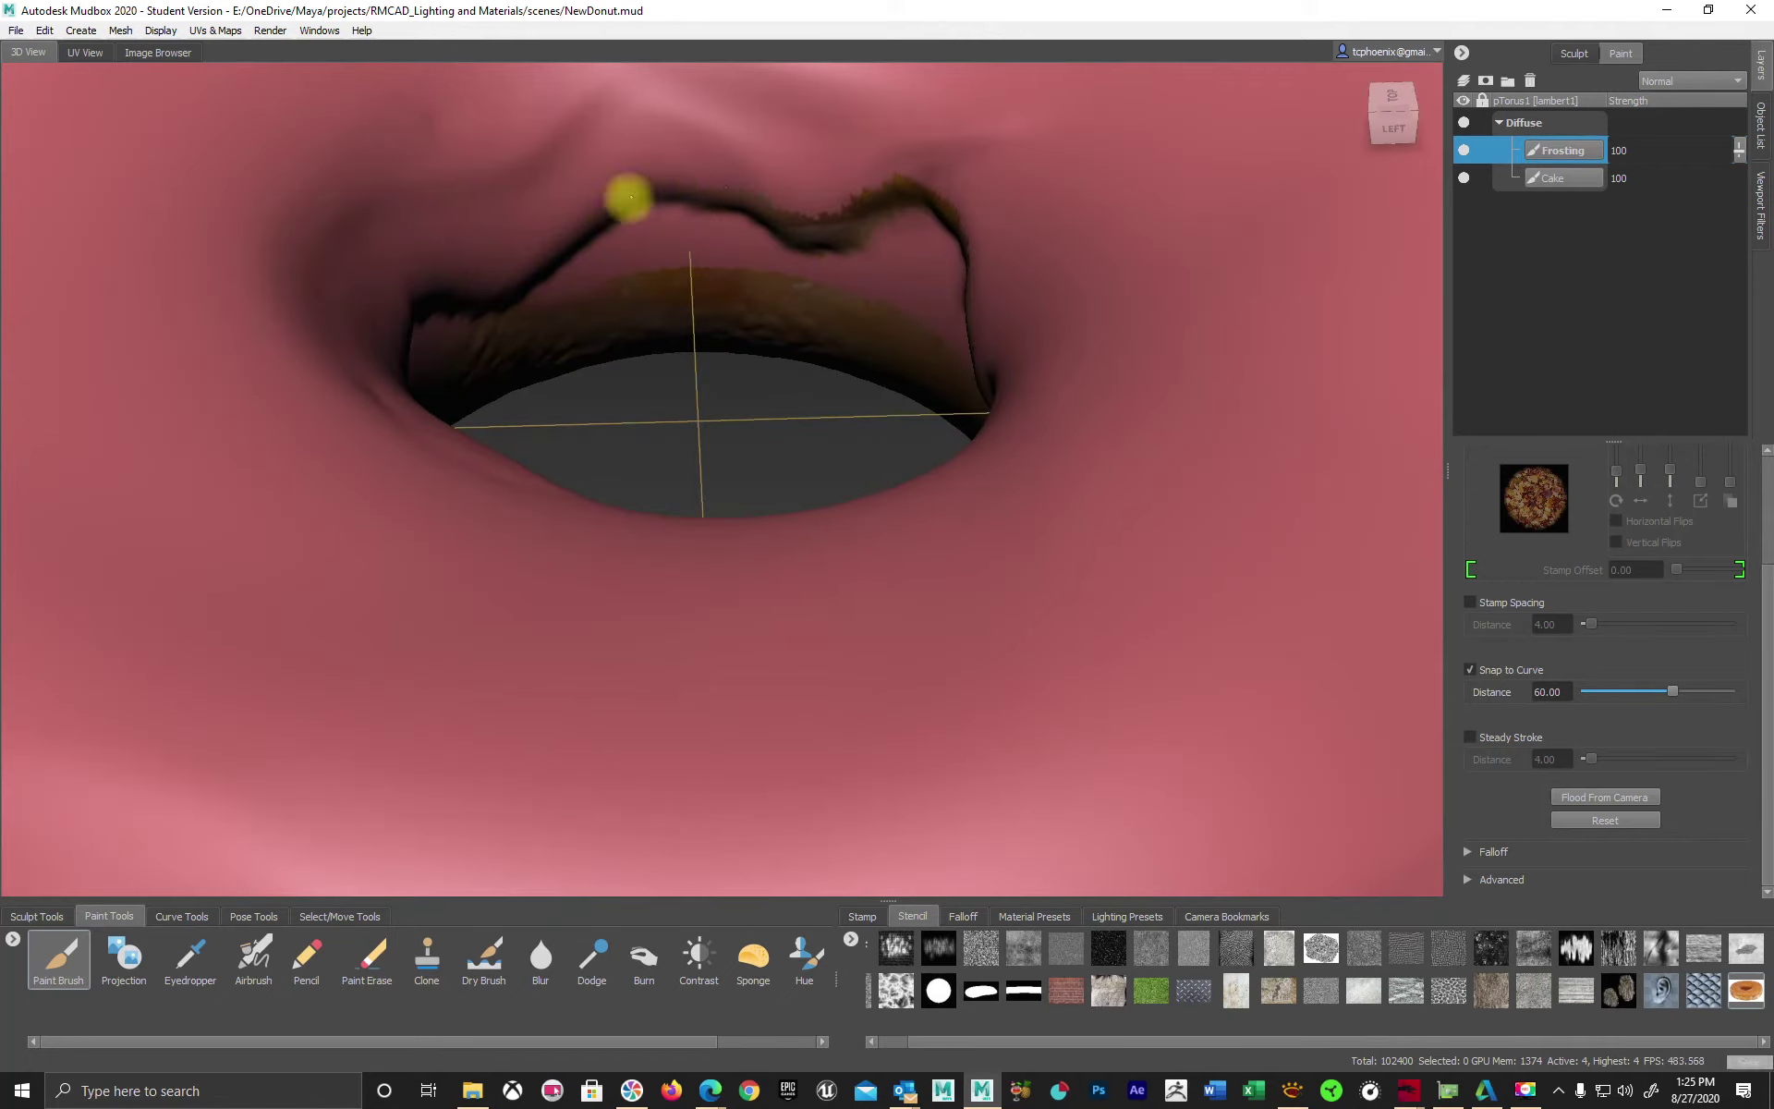
{"action": "left_click_drag", "start_coordinate": [733, 249], "coordinate": [989, 218], "text": "alt"}
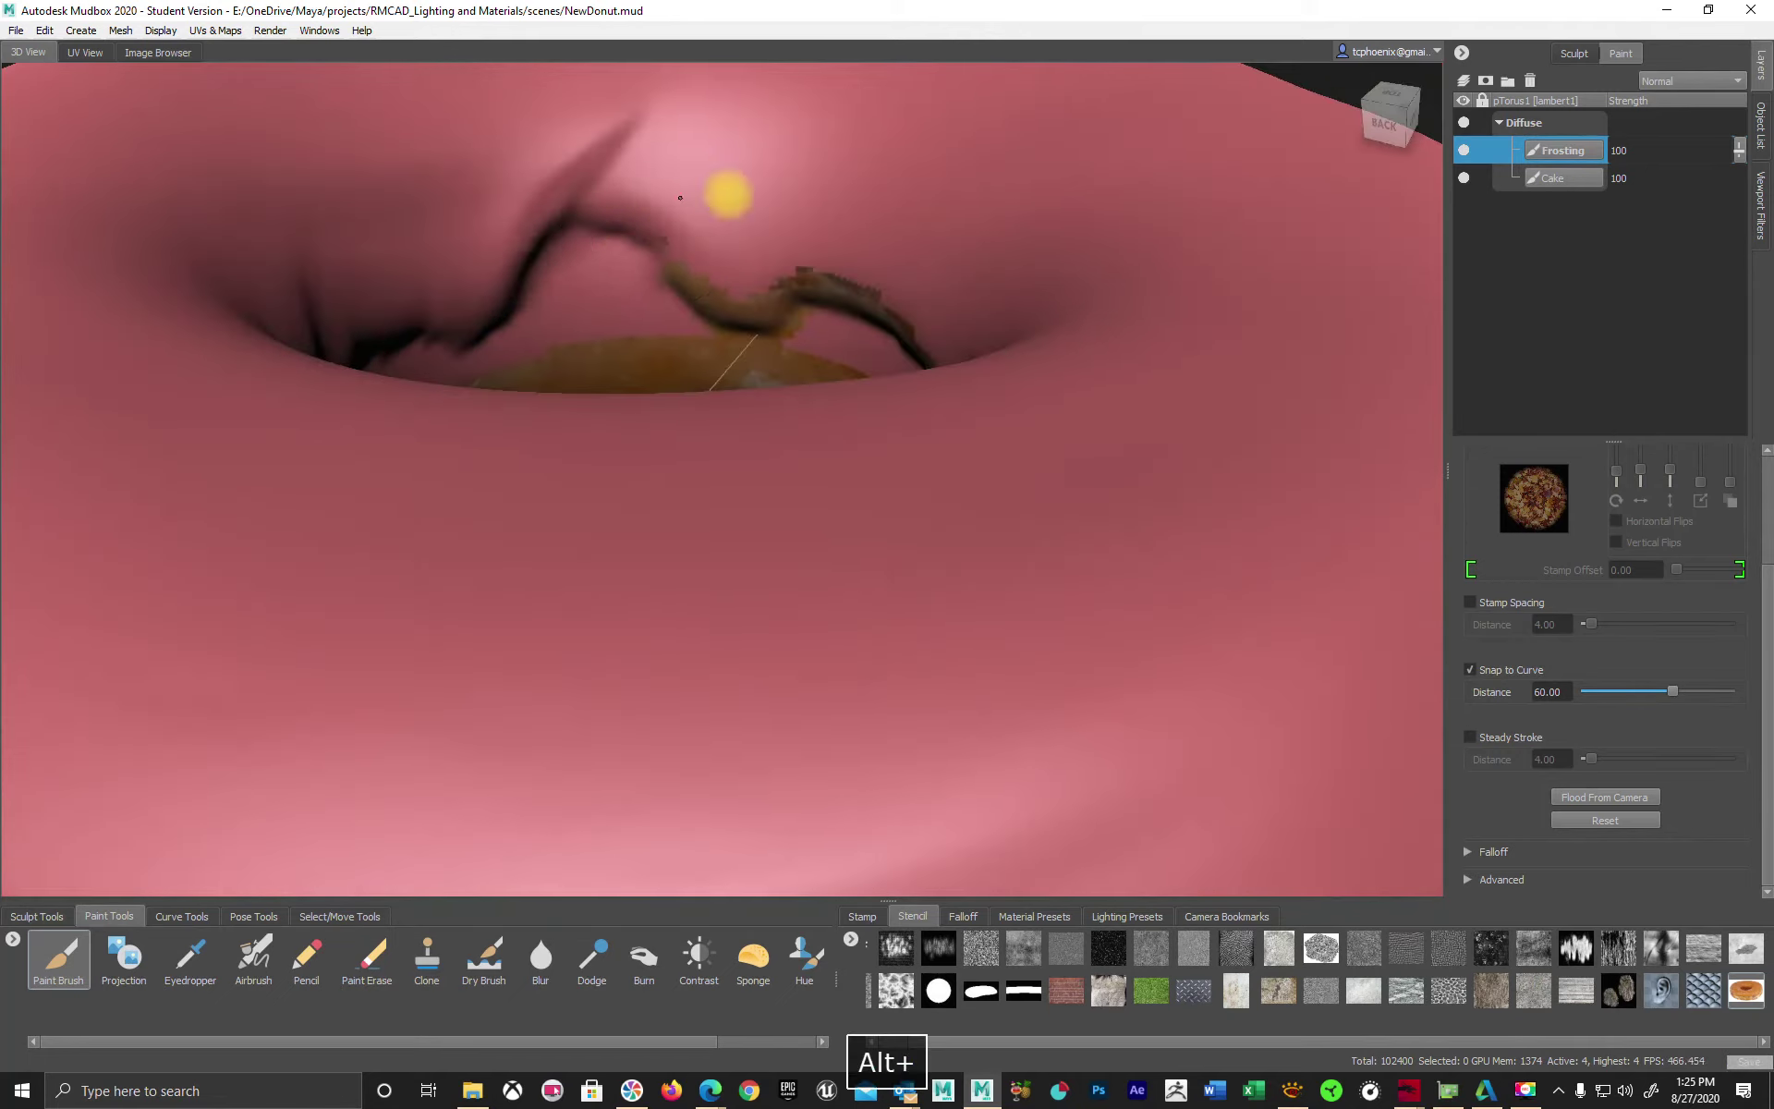
{"action": "left_click_drag", "start_coordinate": [717, 308], "coordinate": [668, 300], "text": "alt"}
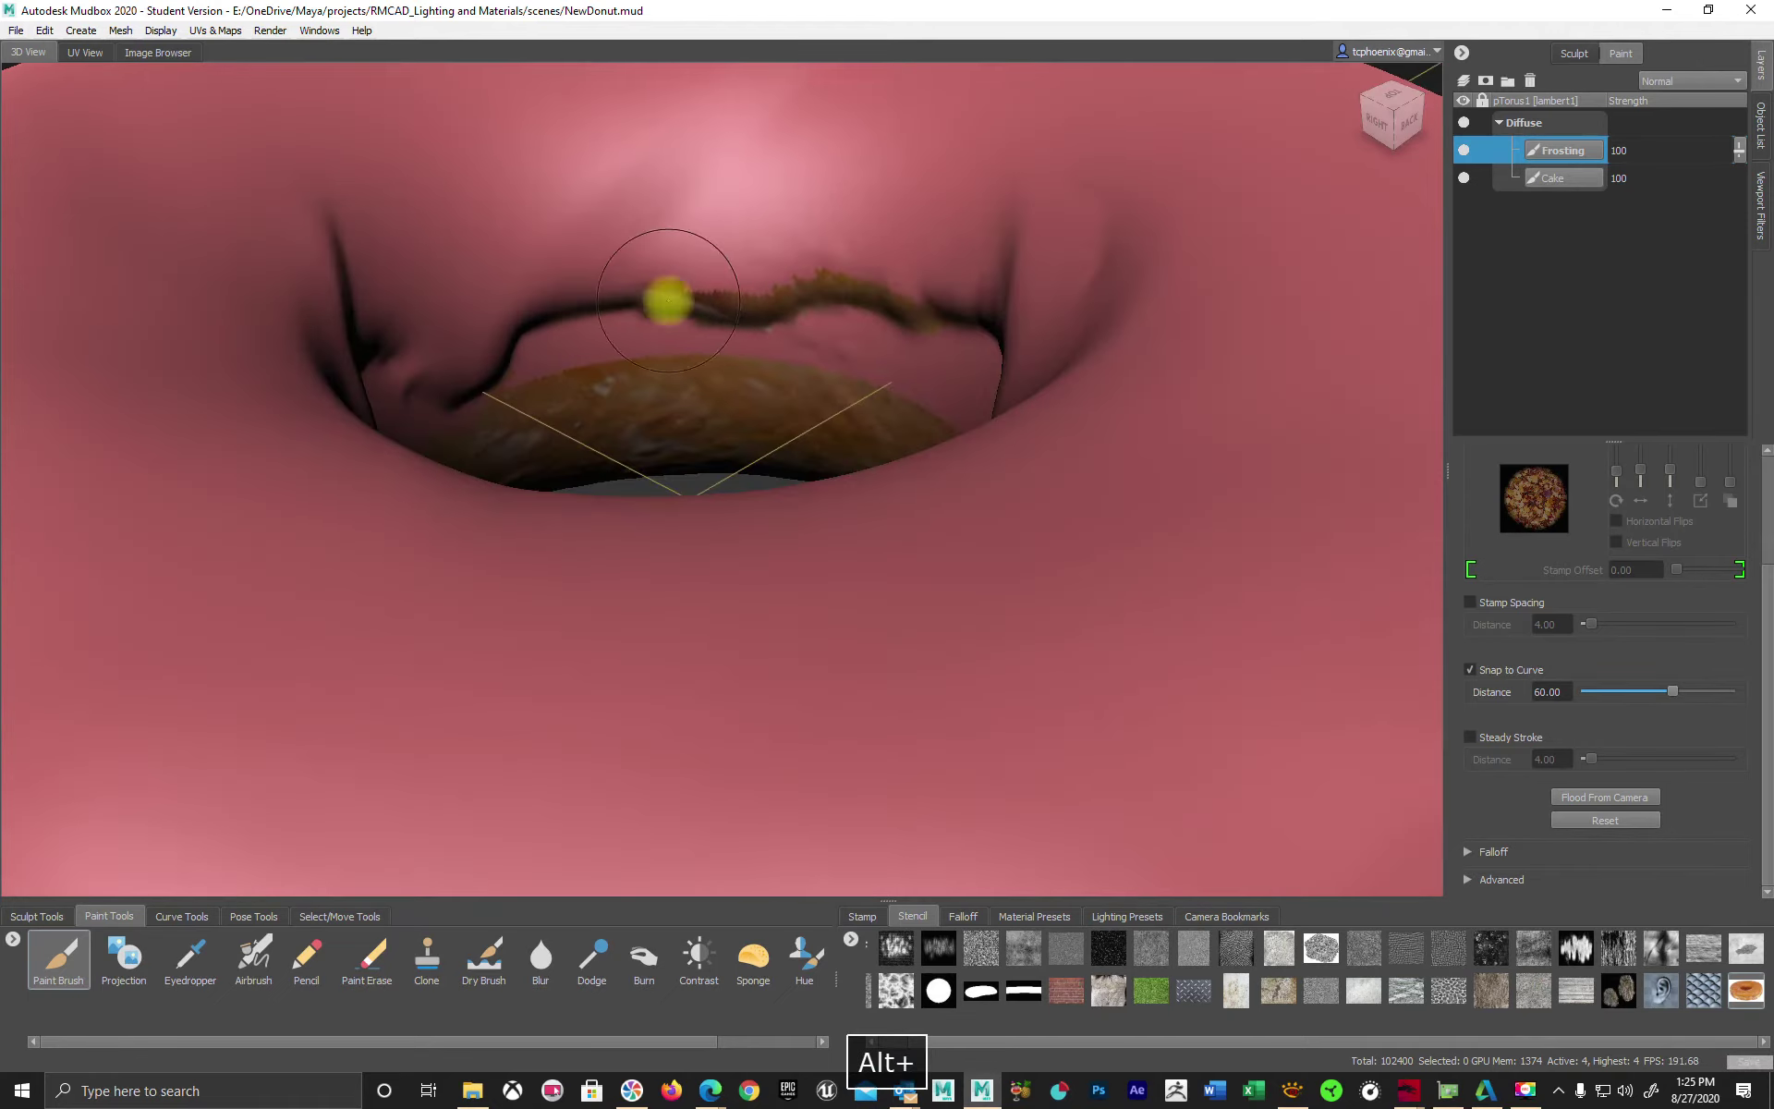
{"action": "mouse_move", "coordinate": [1026, 289]}
{"action": "left_mouse_down", "text": "alt"}
{"action": "mouse_move", "coordinate": [958, 313]}
{"action": "mouse_move", "coordinate": [1049, 290]}
{"action": "left_mouse_up", "text": "alt"}
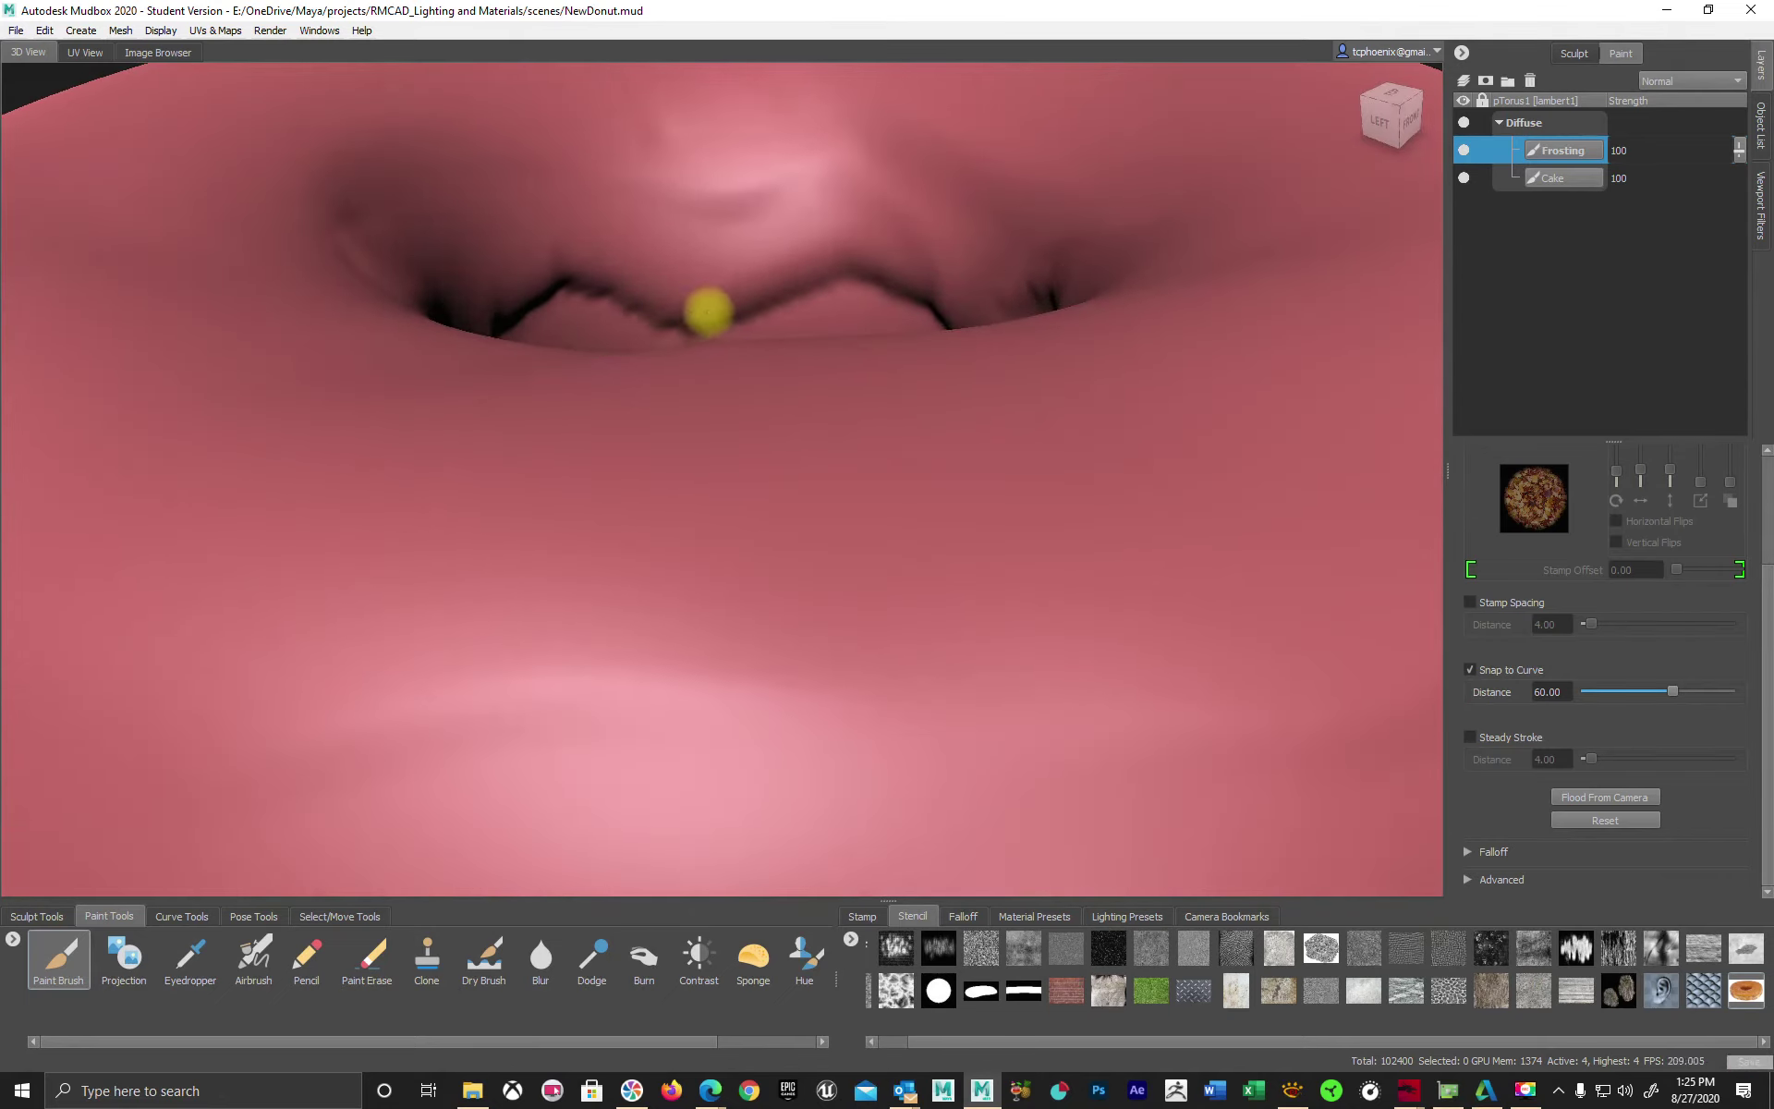
Touch up the pink just below the sculpted frosting edge around the outside of the donut.
{"action": "scroll", "coordinate": [708, 312], "scroll_direction": "down", "scroll_amount": 5, "text": "alt"}
{"action": "left_click_drag", "start_coordinate": [717, 297], "coordinate": [644, 507], "text": "alt"}
{"action": "right_click_drag", "start_coordinate": [645, 507], "coordinate": [1015, 509], "text": "alt"}
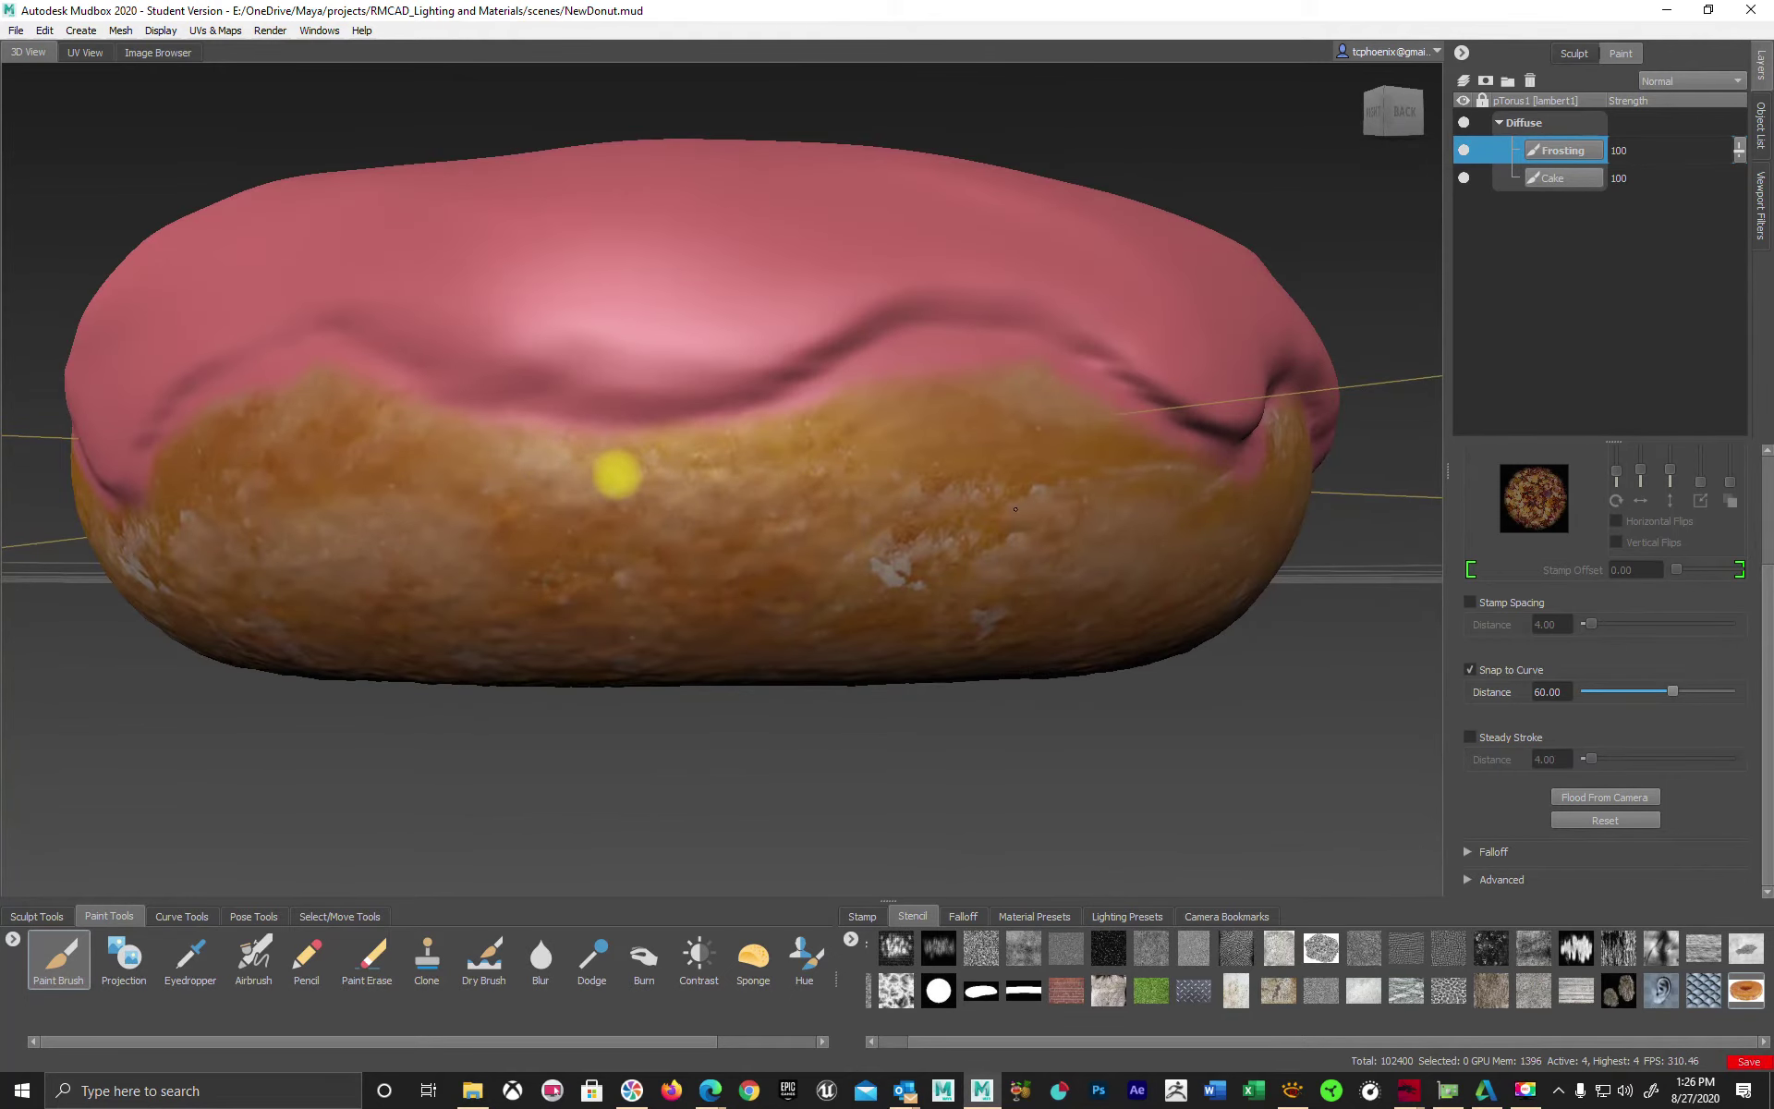
{"action": "left_click_drag", "start_coordinate": [616, 473], "coordinate": [613, 468], "text": "alt"}
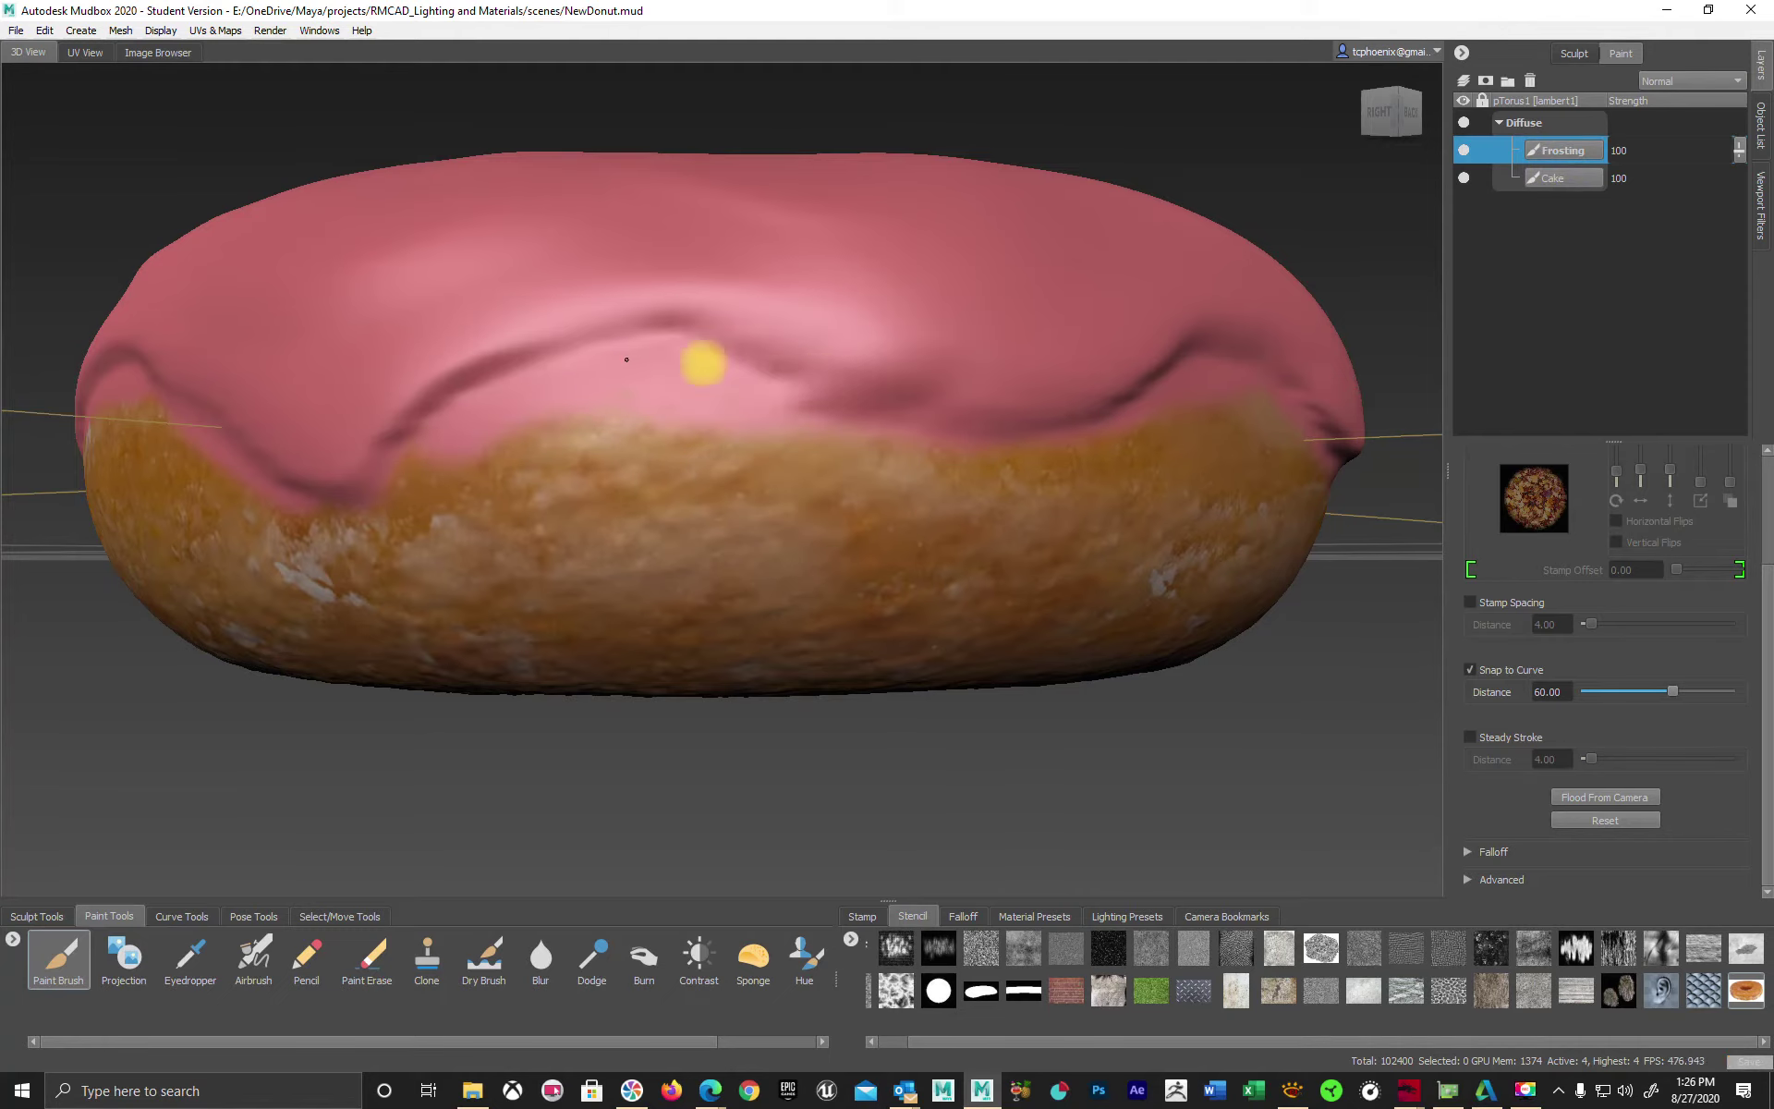
{"action": "left_click_drag", "start_coordinate": [237, 400], "coordinate": [712, 379], "text": "alt"}
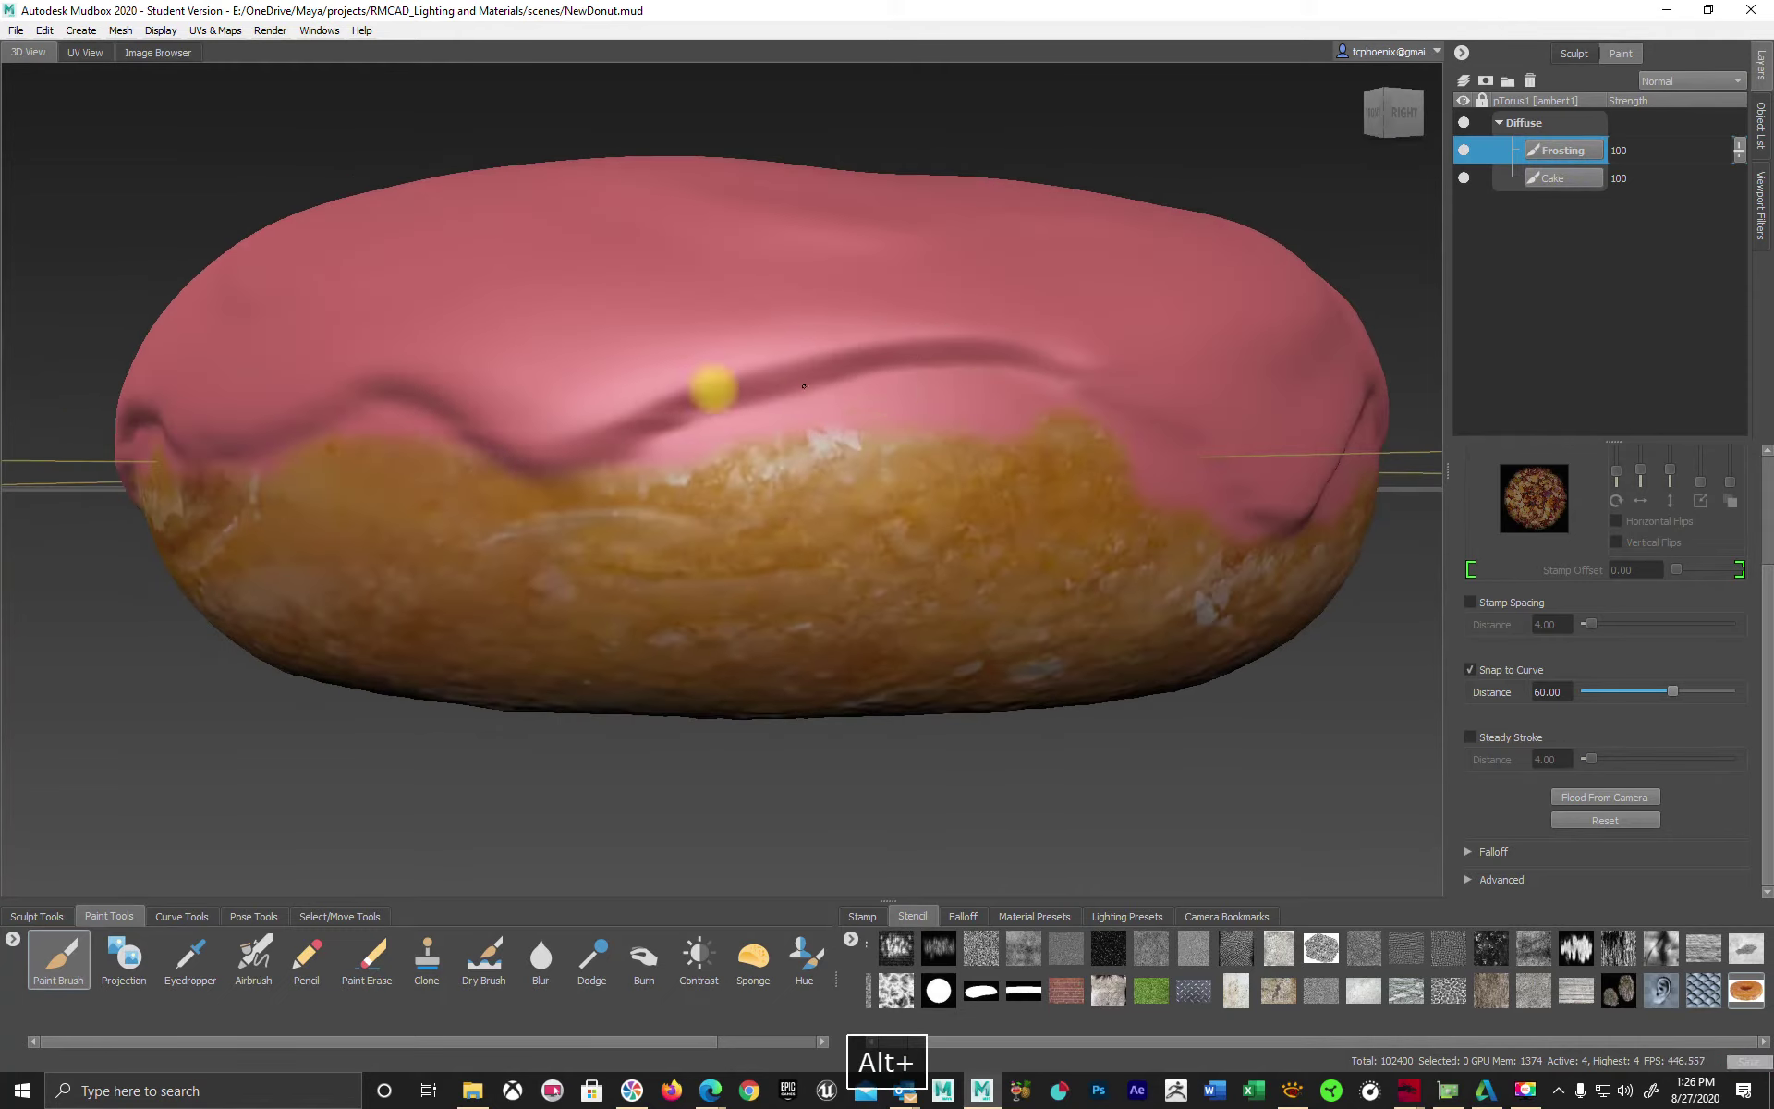
{"action": "left_click_drag", "start_coordinate": [1140, 554], "coordinate": [1216, 459], "text": "alt"}
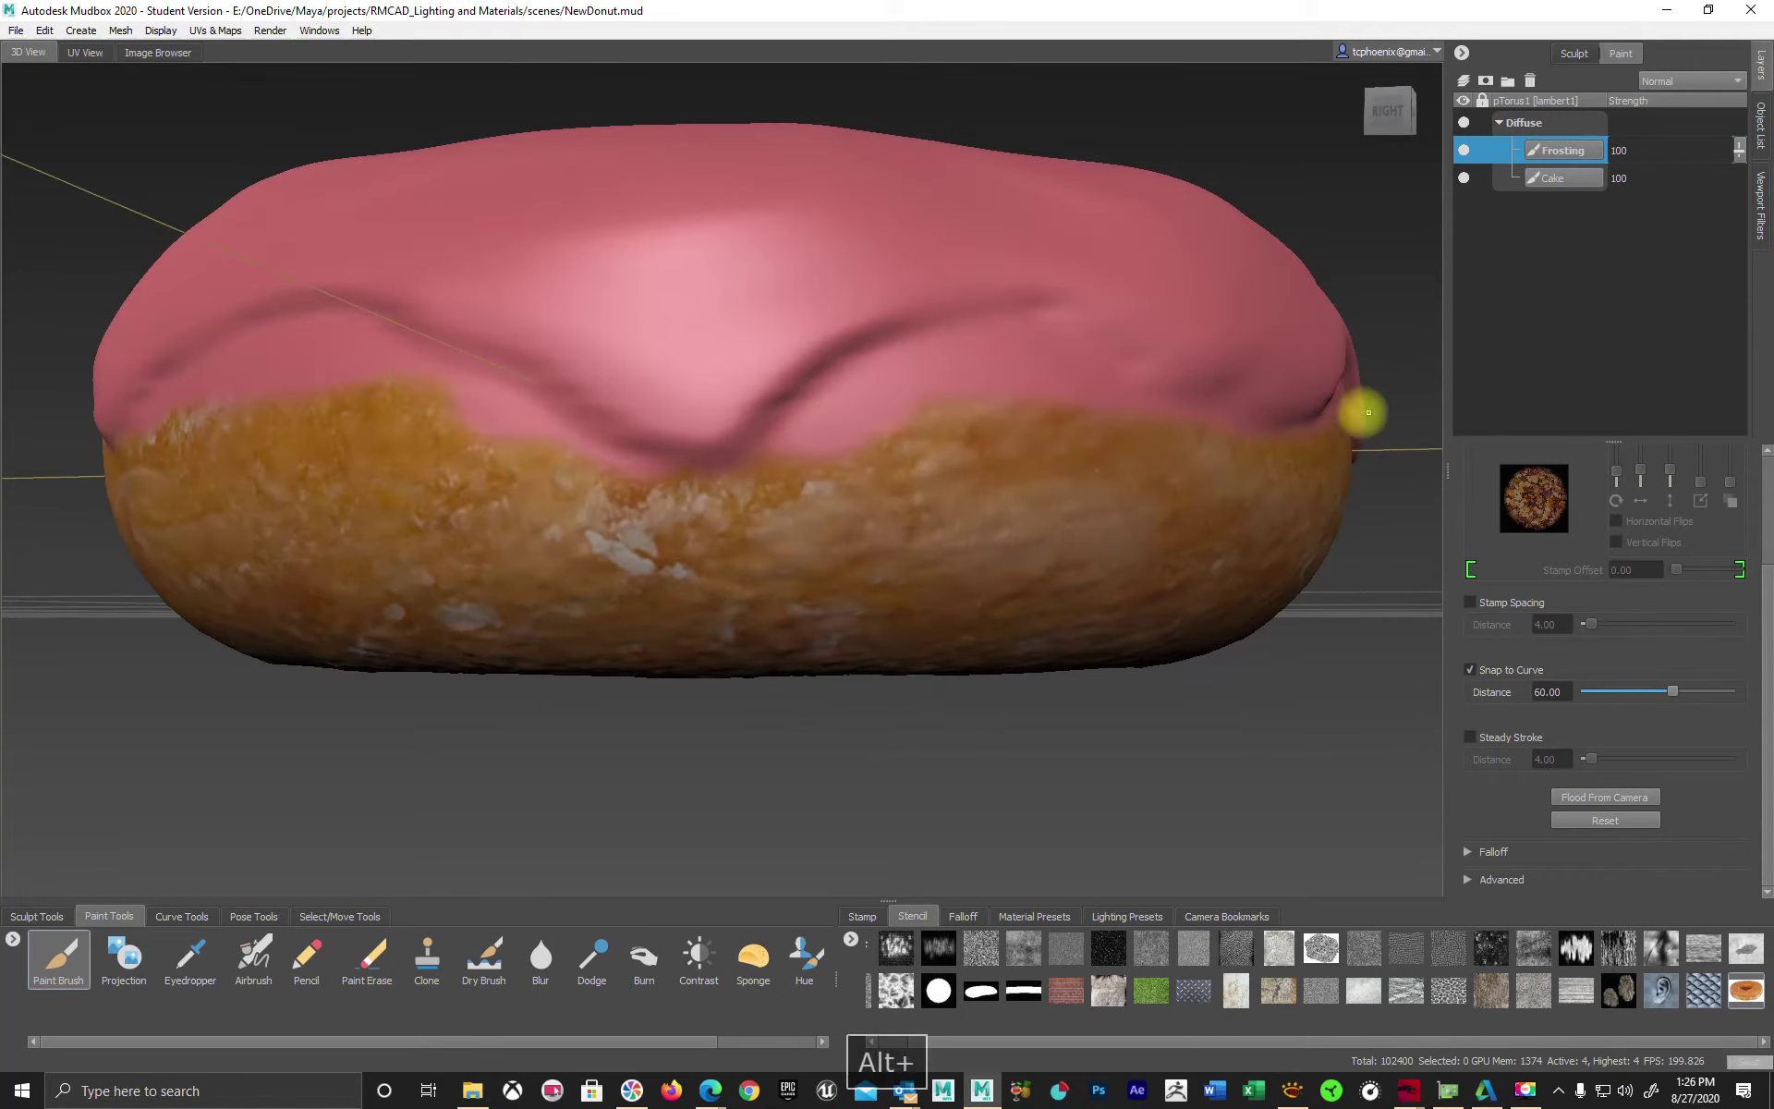
Add a layer mask to the Frosting paint layer.
{"action": "right_click", "coordinate": [1571, 148]}
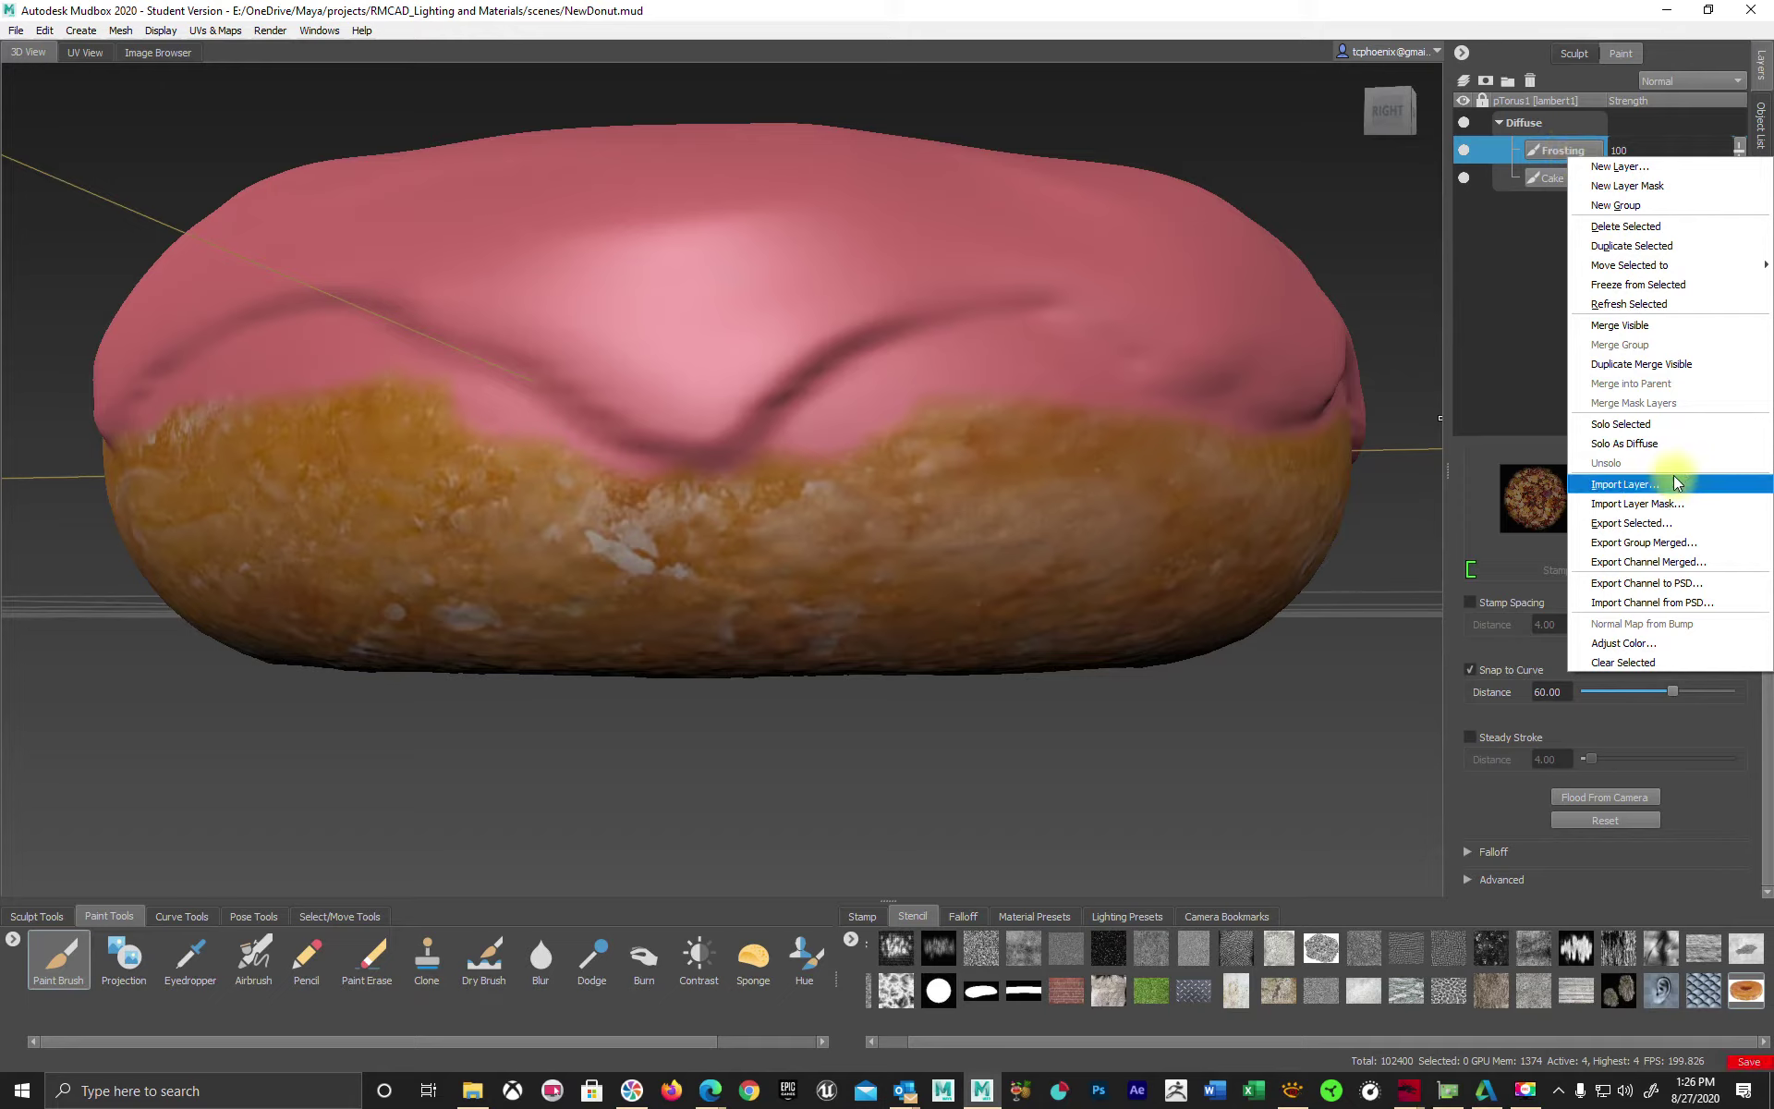
{"action": "left_click", "coordinate": [1520, 24]}
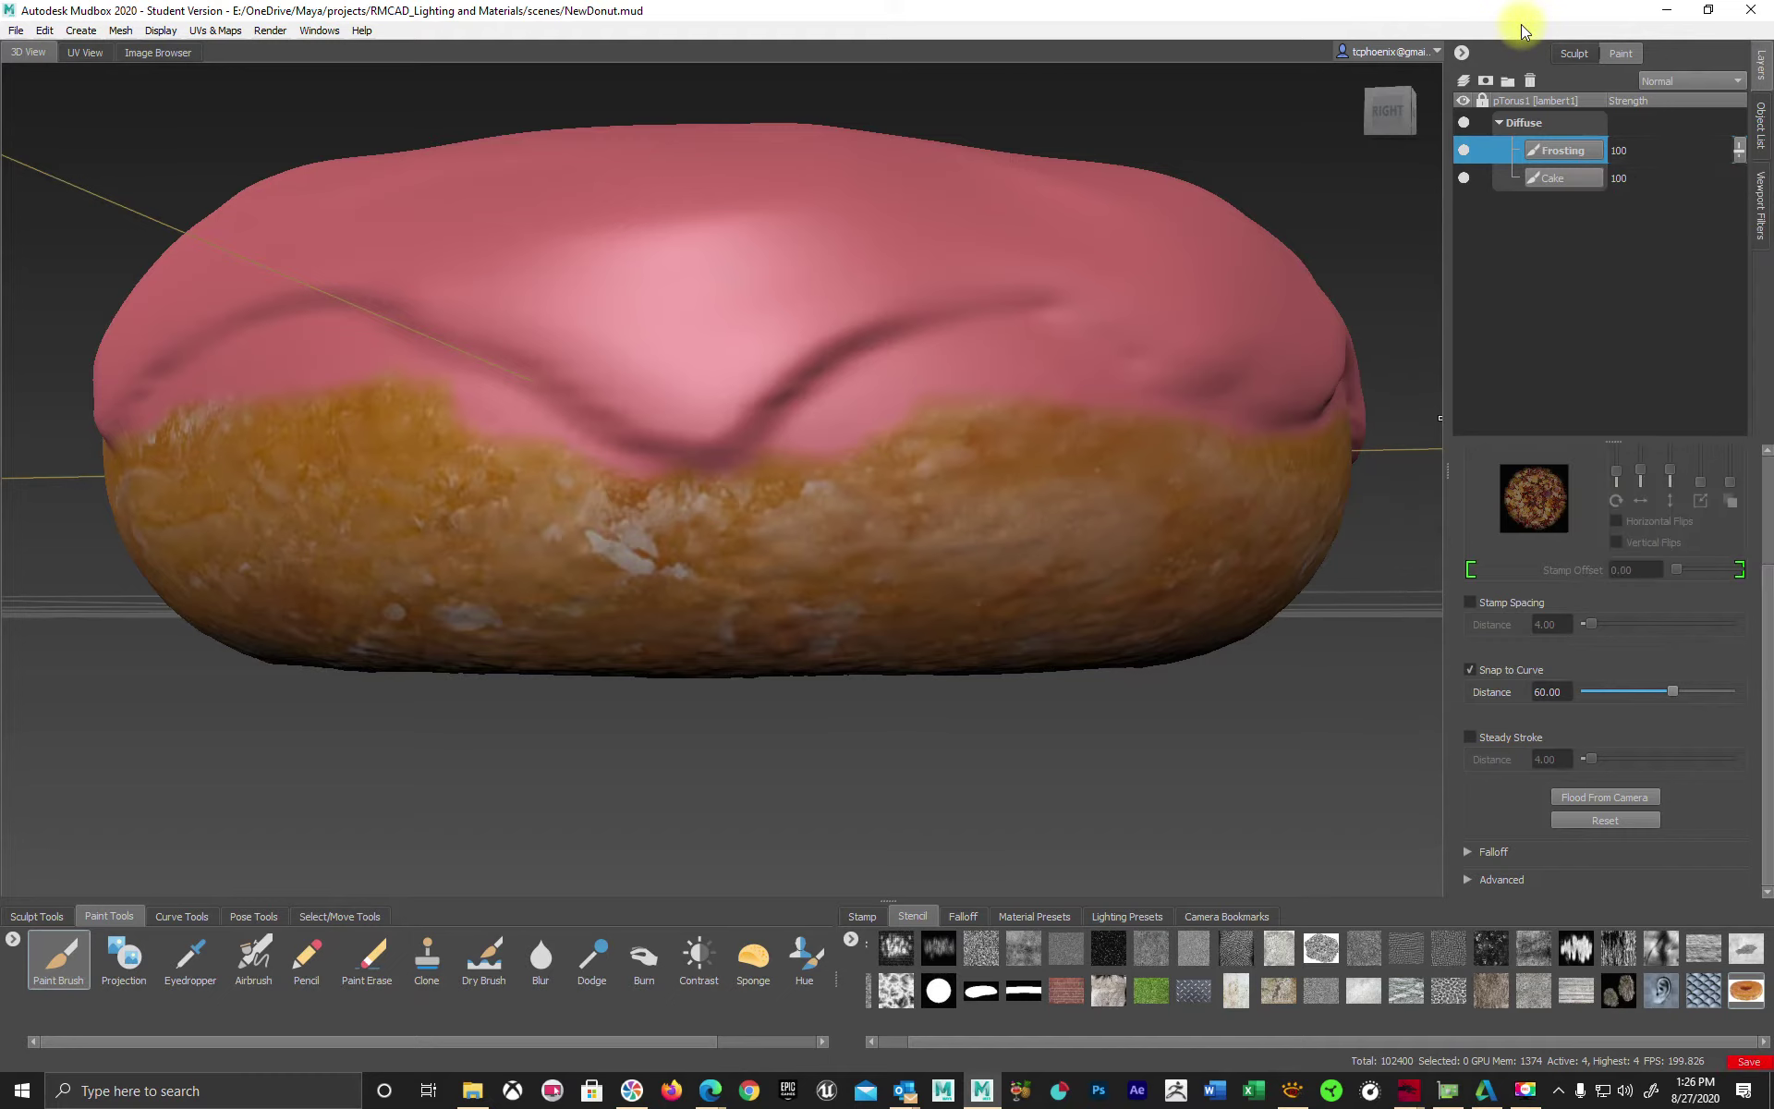
{"action": "left_click", "coordinate": [1485, 82]}
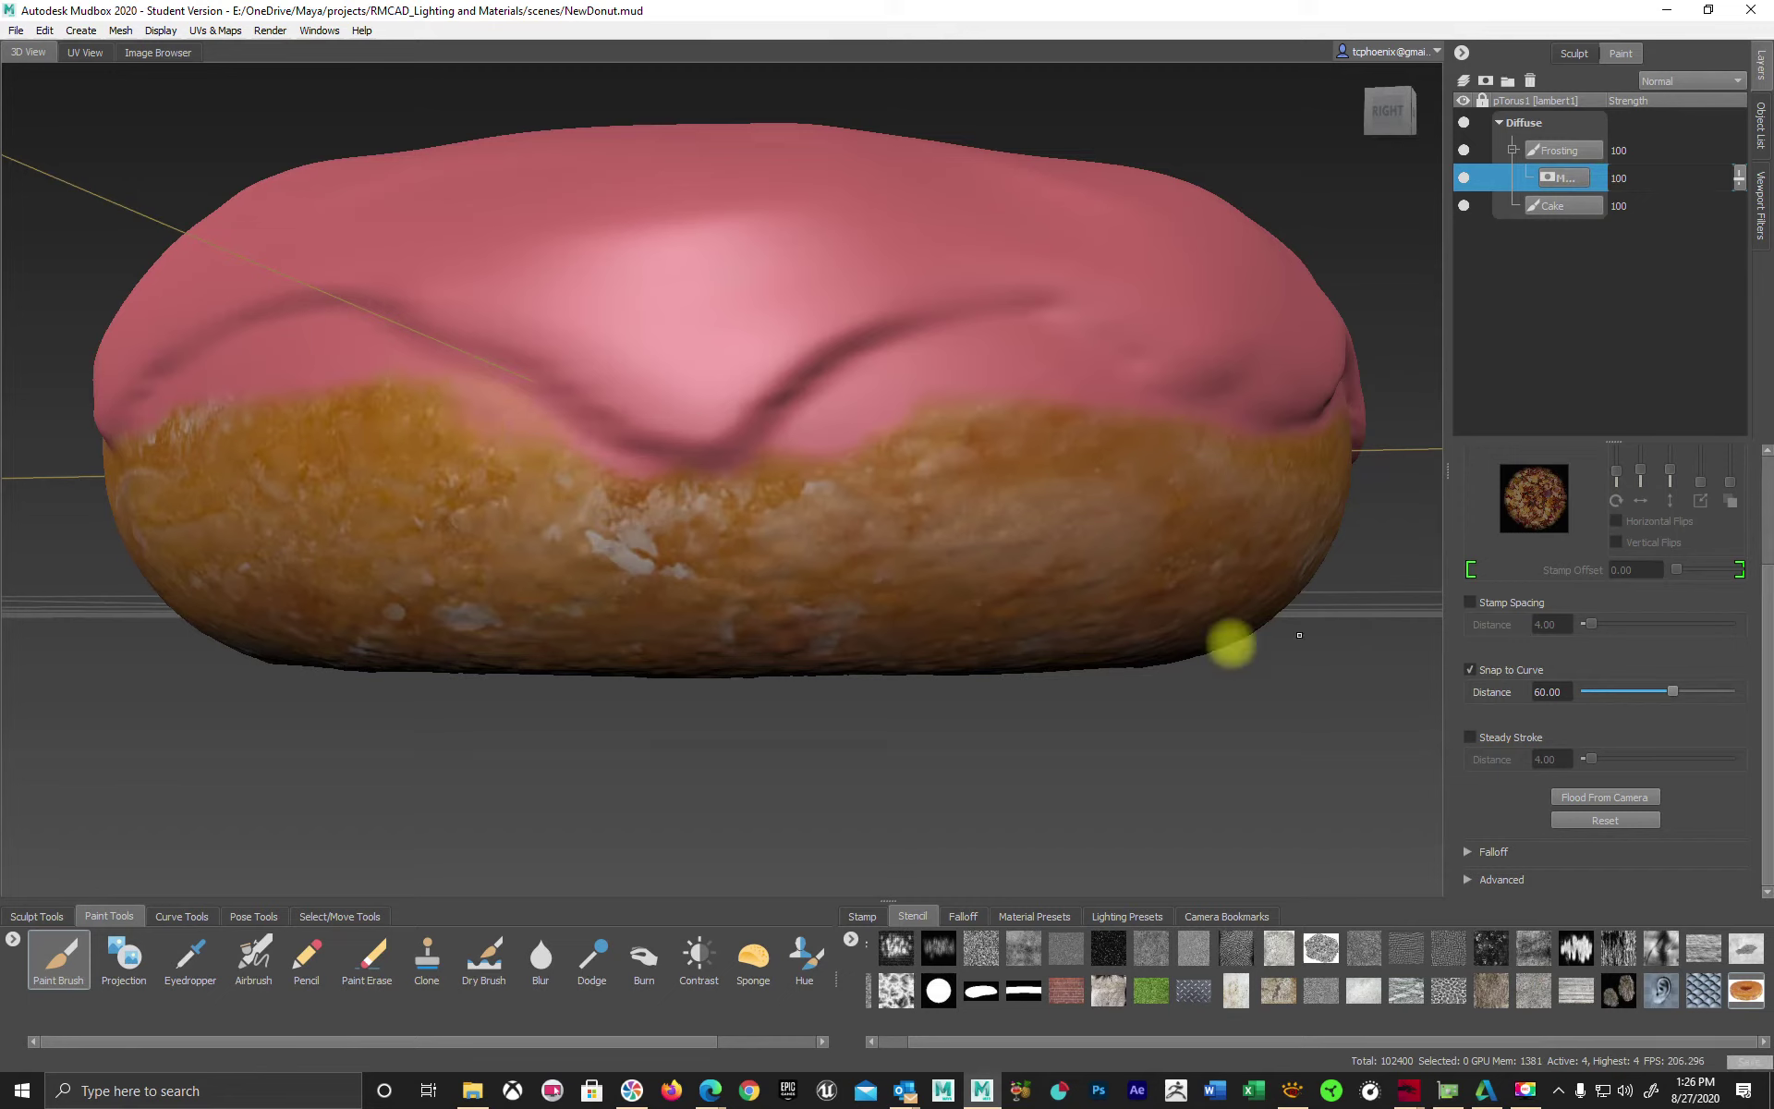
Set the Paint Brush color to black and paint on the mask to hide pink below the frosting edge on the right side.
{"action": "left_click", "coordinate": [64, 953]}
{"action": "scroll", "coordinate": [1604, 632], "scroll_direction": "up", "scroll_amount": 3}
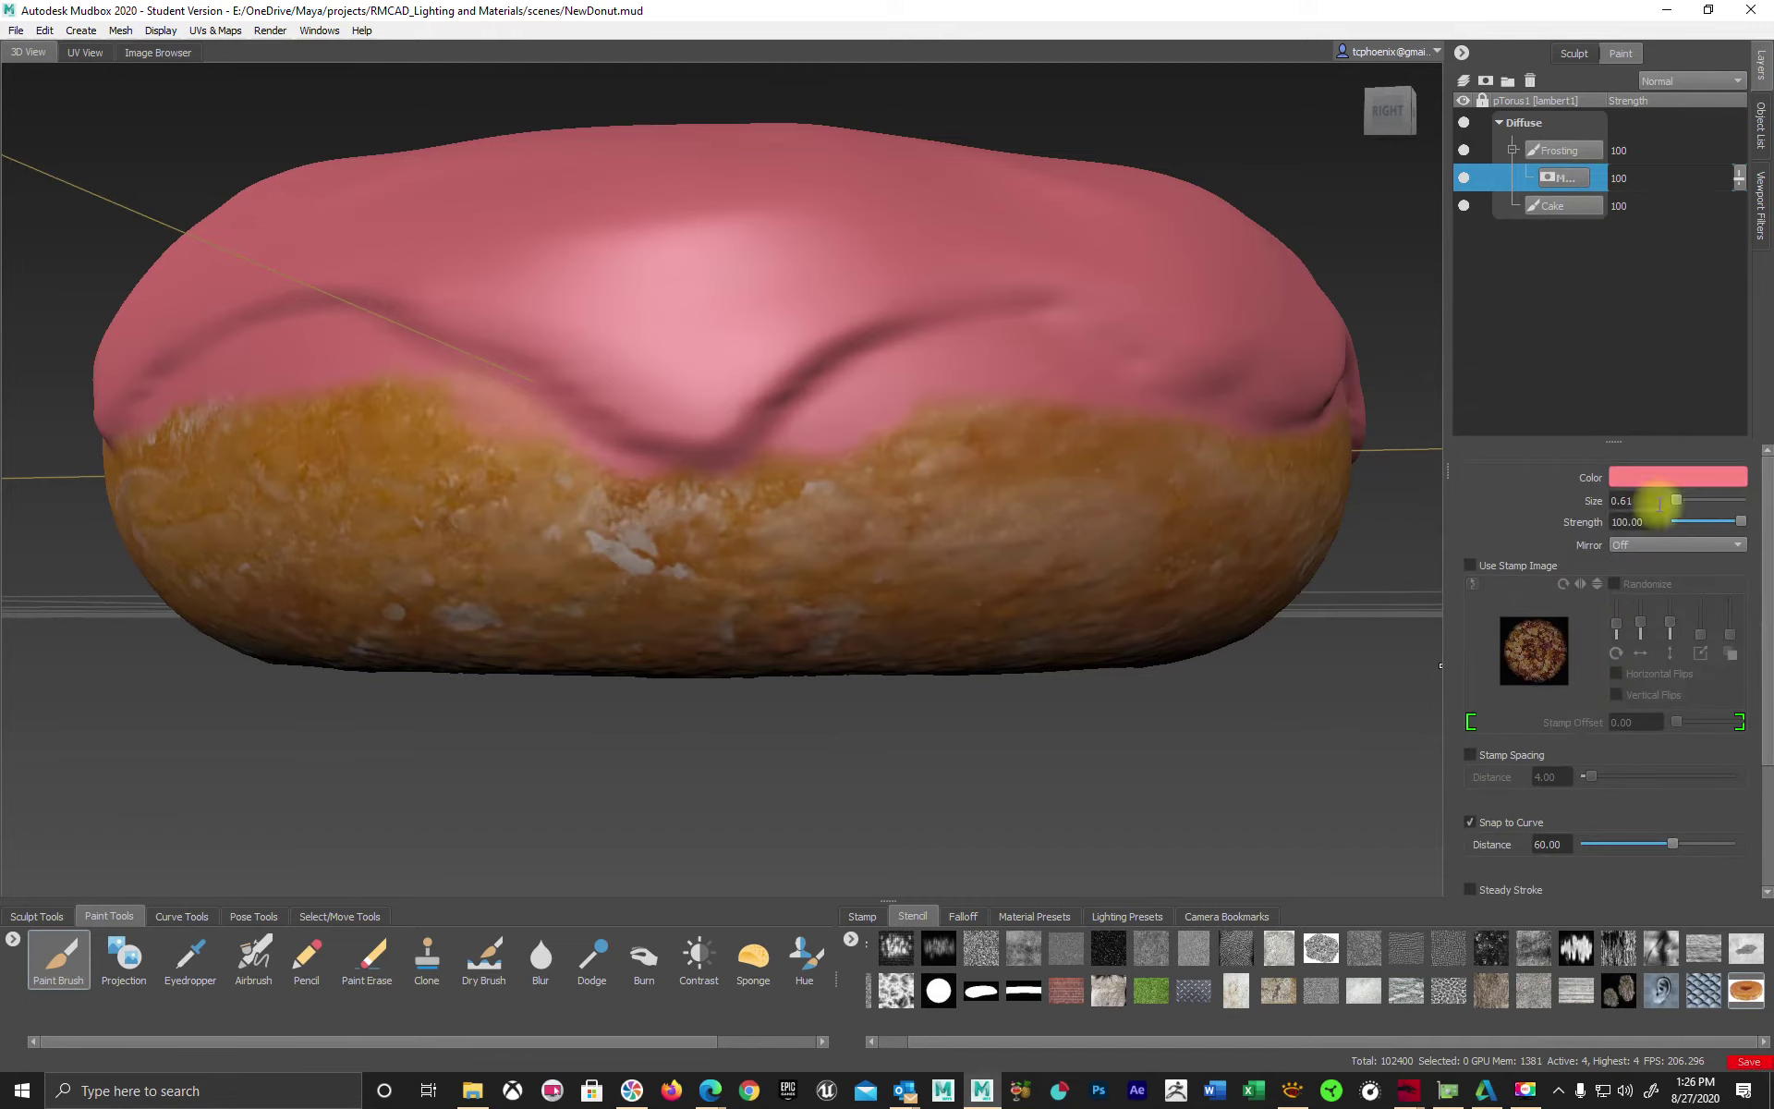
{"action": "left_click", "coordinate": [1678, 480]}
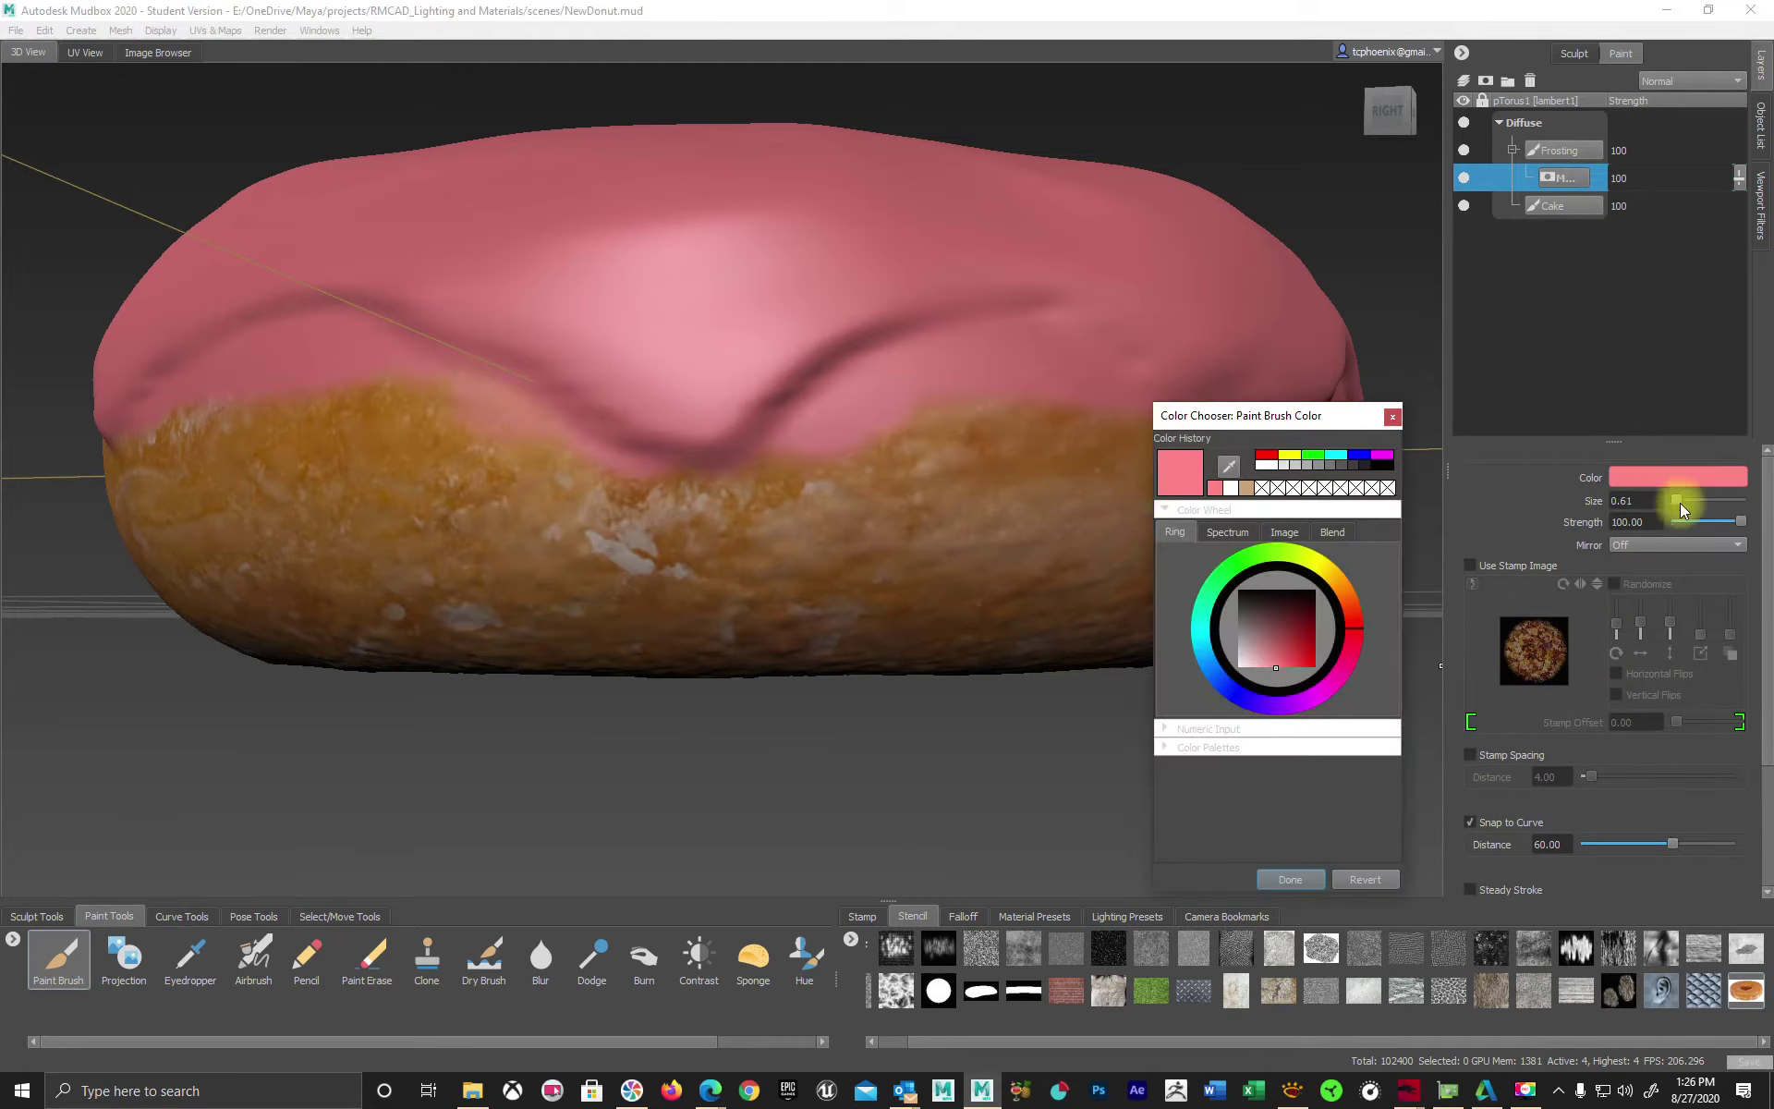
{"action": "left_click", "coordinate": [1384, 465]}
{"action": "mouse_move", "coordinate": [766, 491]}
{"action": "left_mouse_down"}
{"action": "mouse_move", "coordinate": [924, 456]}
{"action": "mouse_move", "coordinate": [980, 411]}
{"action": "mouse_move", "coordinate": [933, 451]}
{"action": "left_mouse_up"}
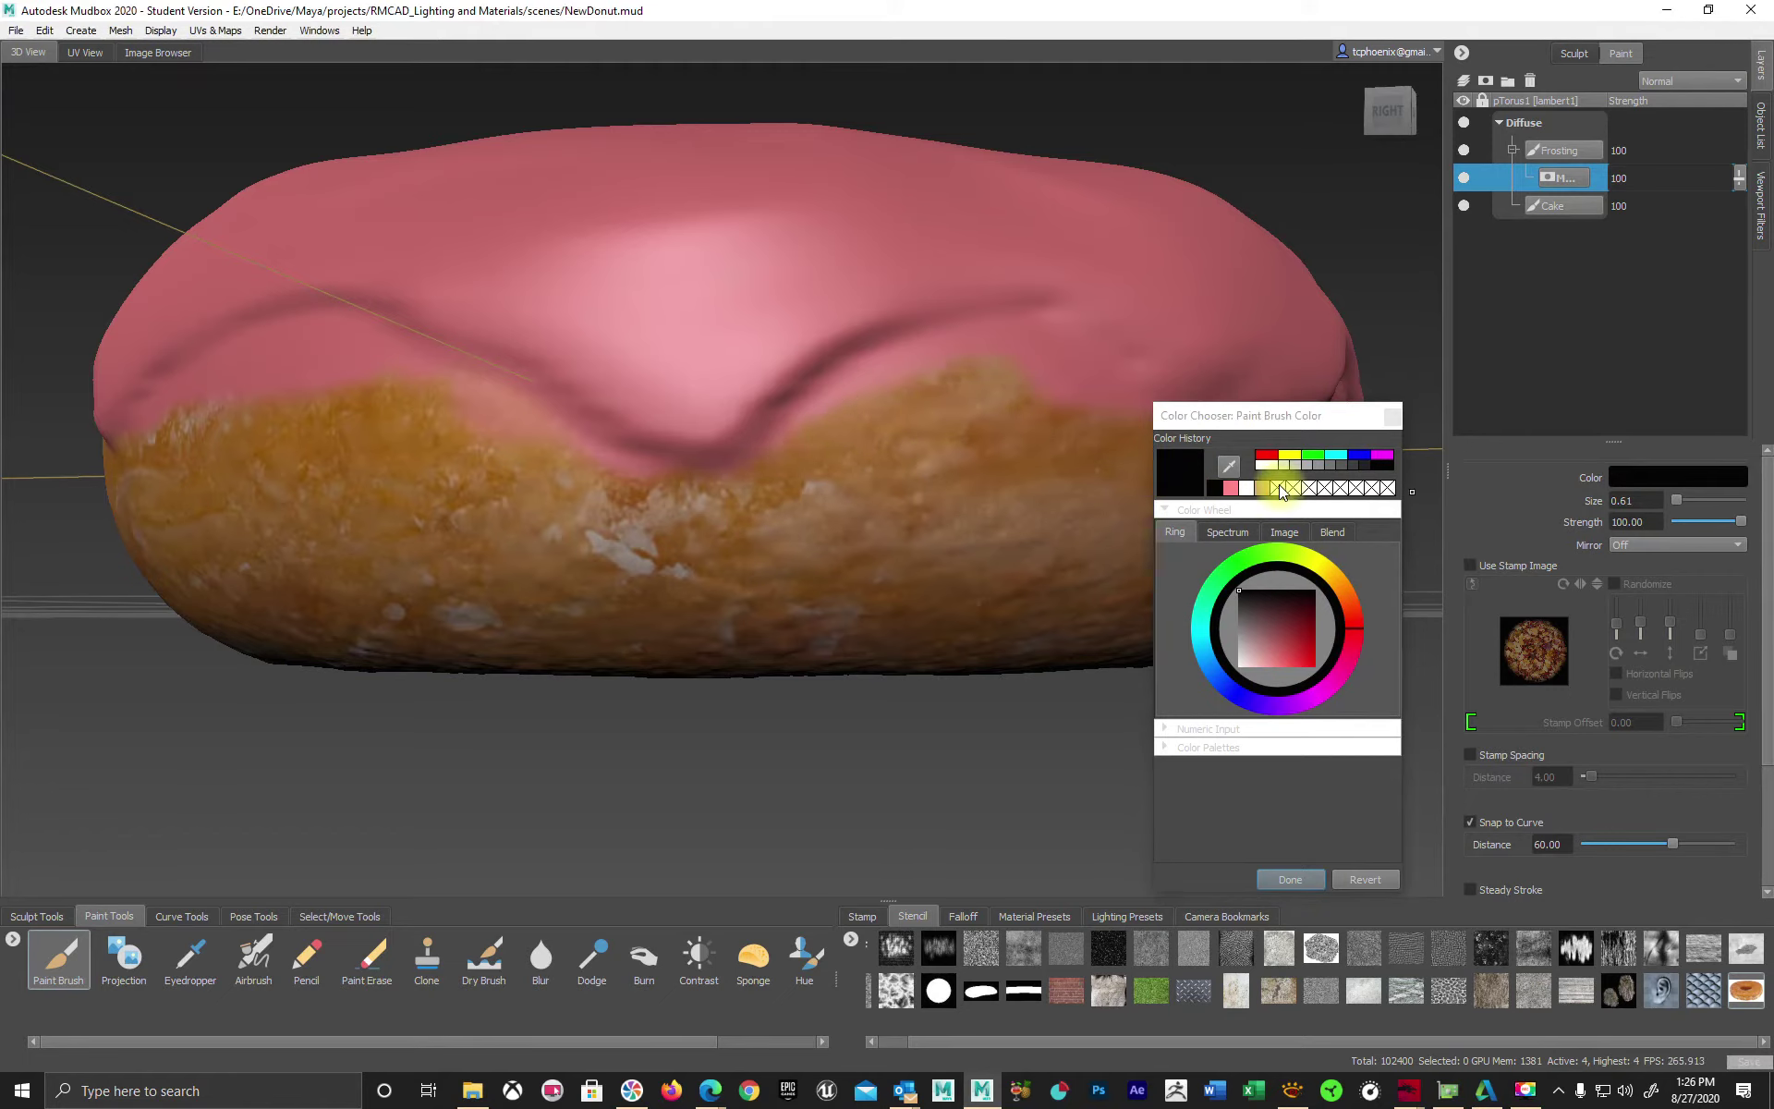
Switch the Paint Brush color to white and back to black, and close the color chooser.
{"action": "left_click", "coordinate": [1261, 466]}
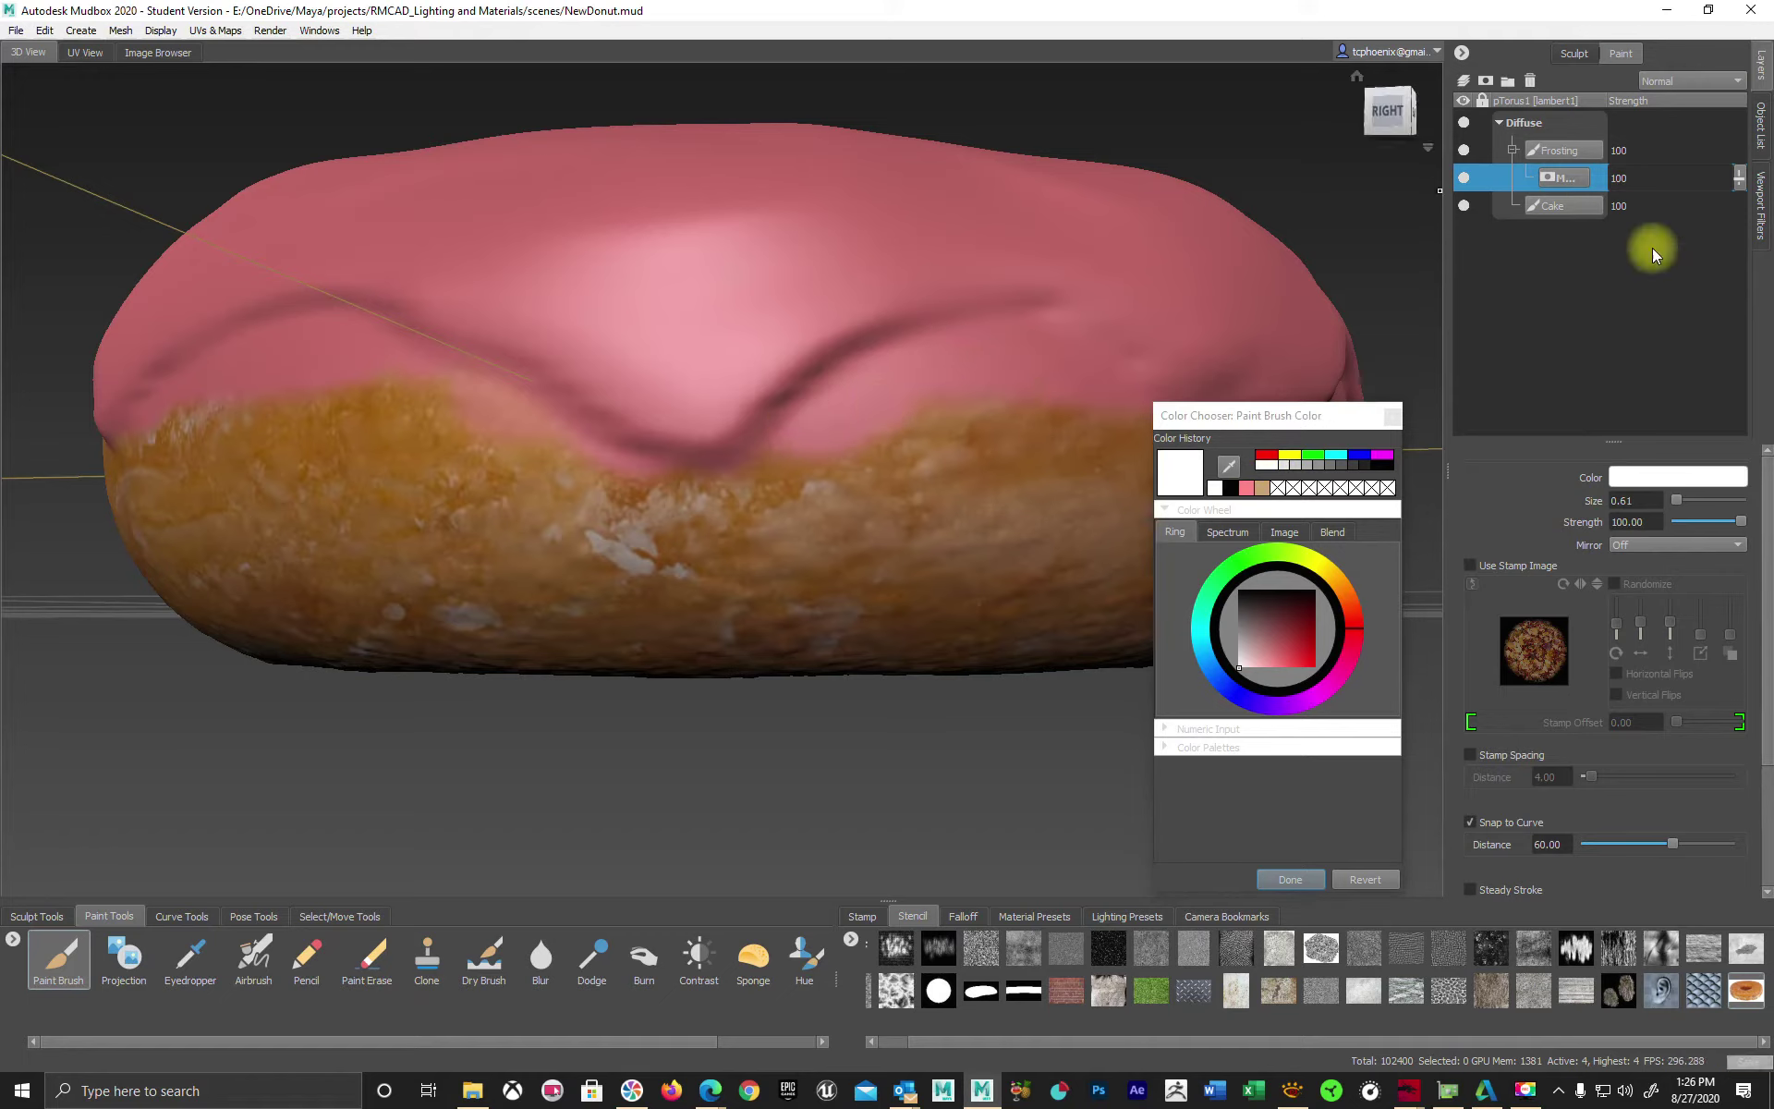
{"action": "left_click", "coordinate": [1227, 490]}
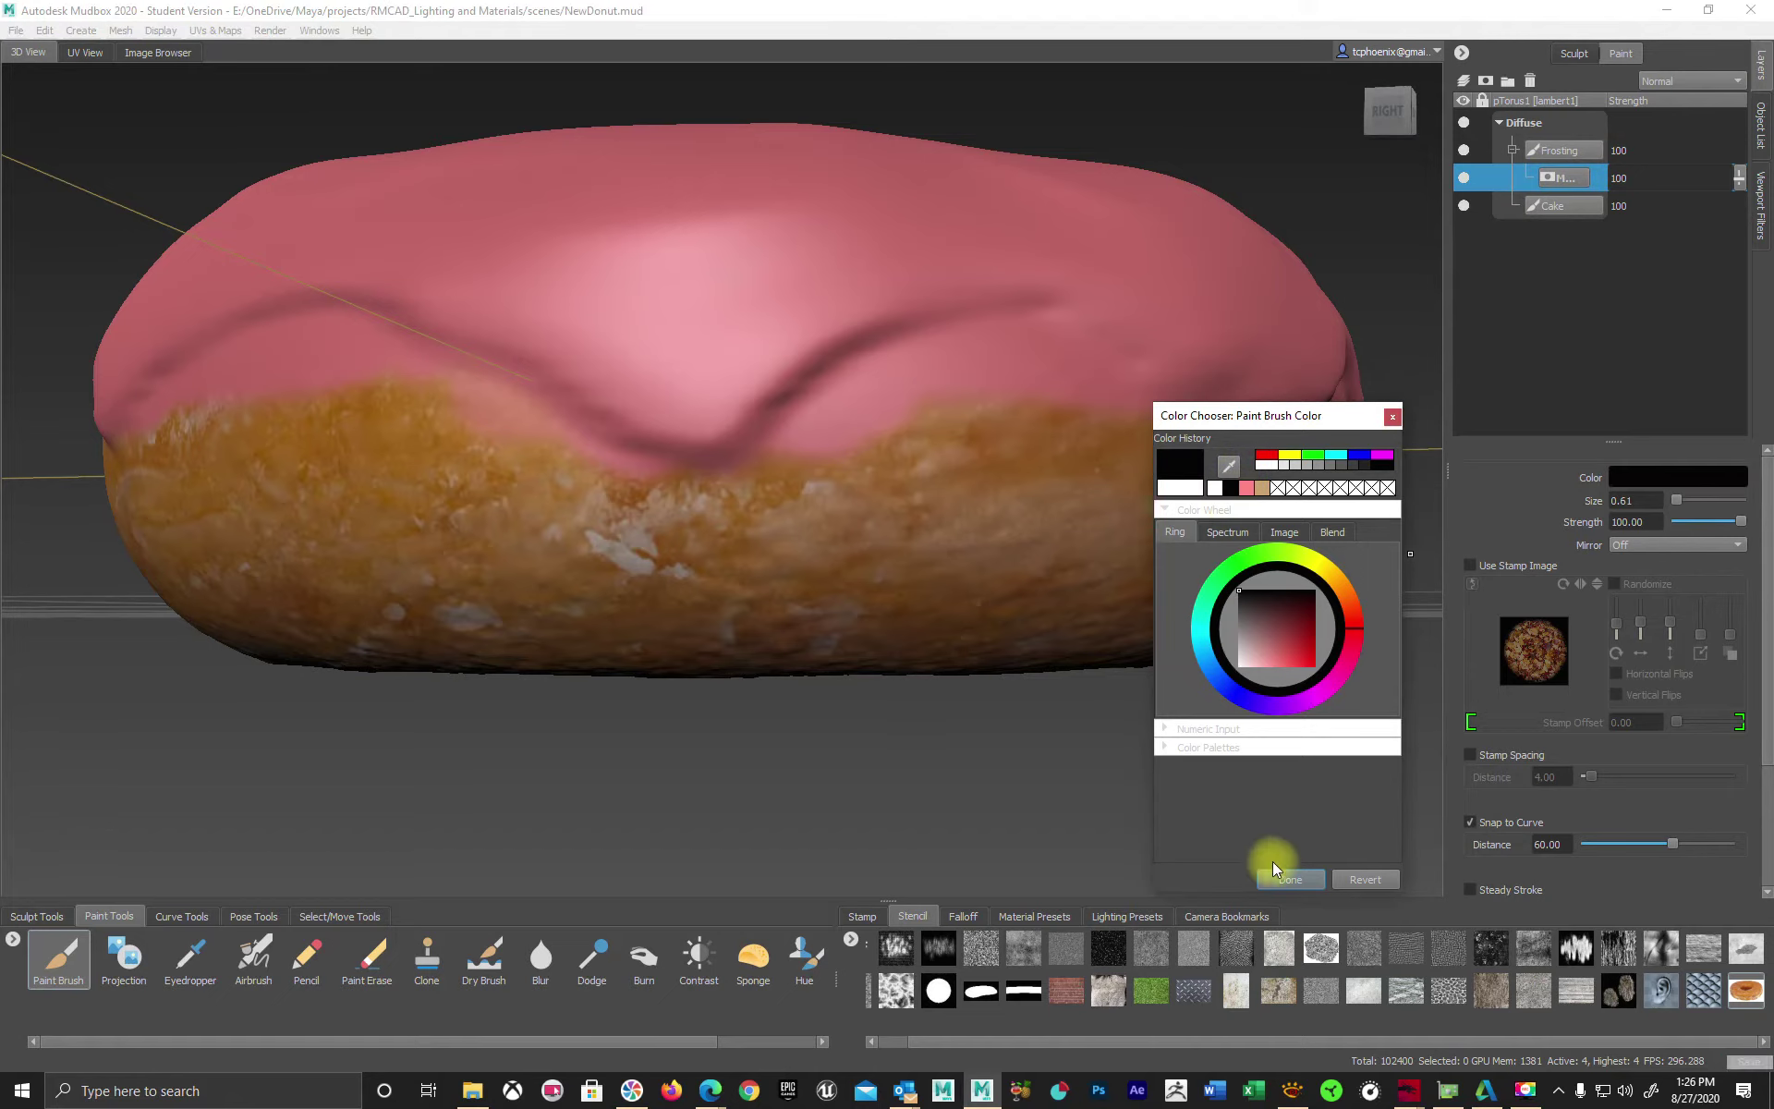
{"action": "left_click", "coordinate": [1289, 878]}
Reduce the brush size to 0.32 and paint the mask to hide pink below the frosting arch and drip on the donut's right side.
{"action": "mouse_move", "coordinate": [795, 427]}
{"action": "left_mouse_down", "text": "alt"}
{"action": "mouse_move", "coordinate": [840, 425]}
{"action": "mouse_move", "coordinate": [868, 480]}
{"action": "mouse_move", "coordinate": [843, 416]}
{"action": "mouse_move", "coordinate": [856, 388]}
{"action": "mouse_move", "coordinate": [687, 494]}
{"action": "mouse_move", "coordinate": [586, 530]}
{"action": "left_mouse_up", "text": "alt"}
{"action": "key", "text": "b"}
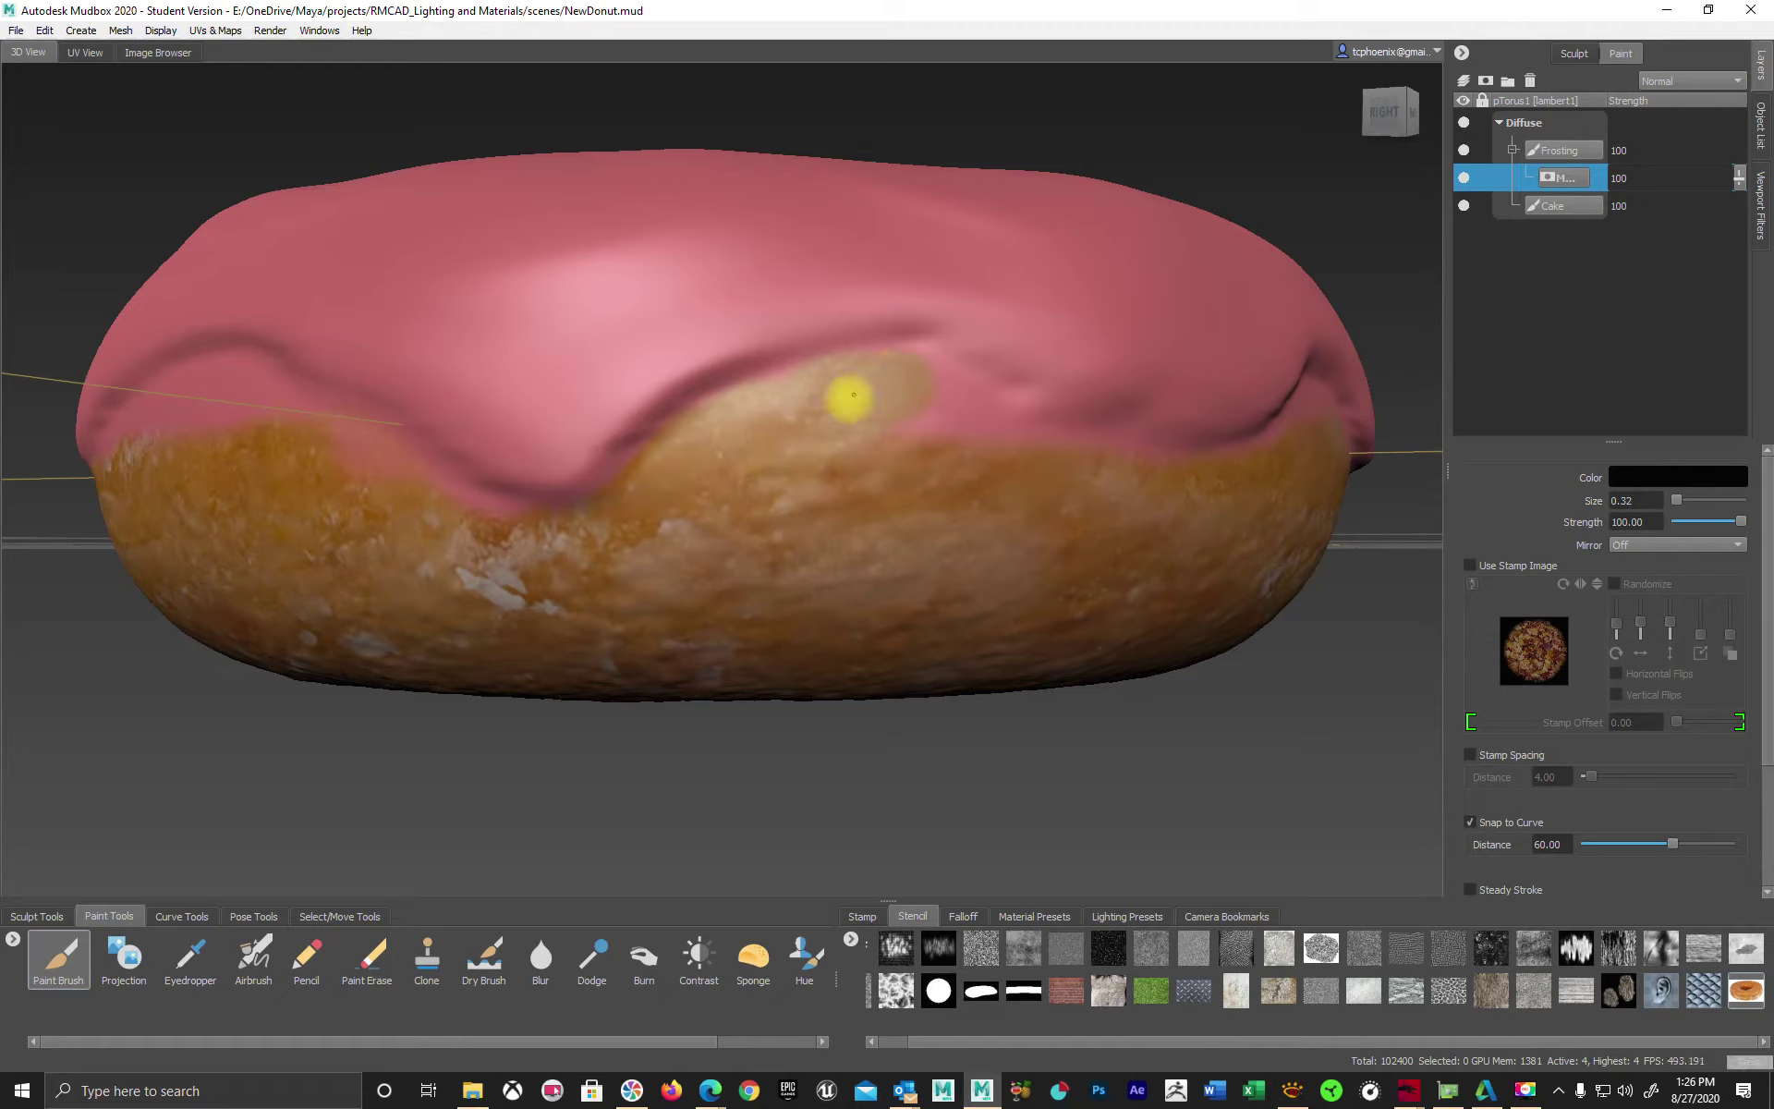
{"action": "left_click_drag", "start_coordinate": [916, 372], "coordinate": [968, 398]}
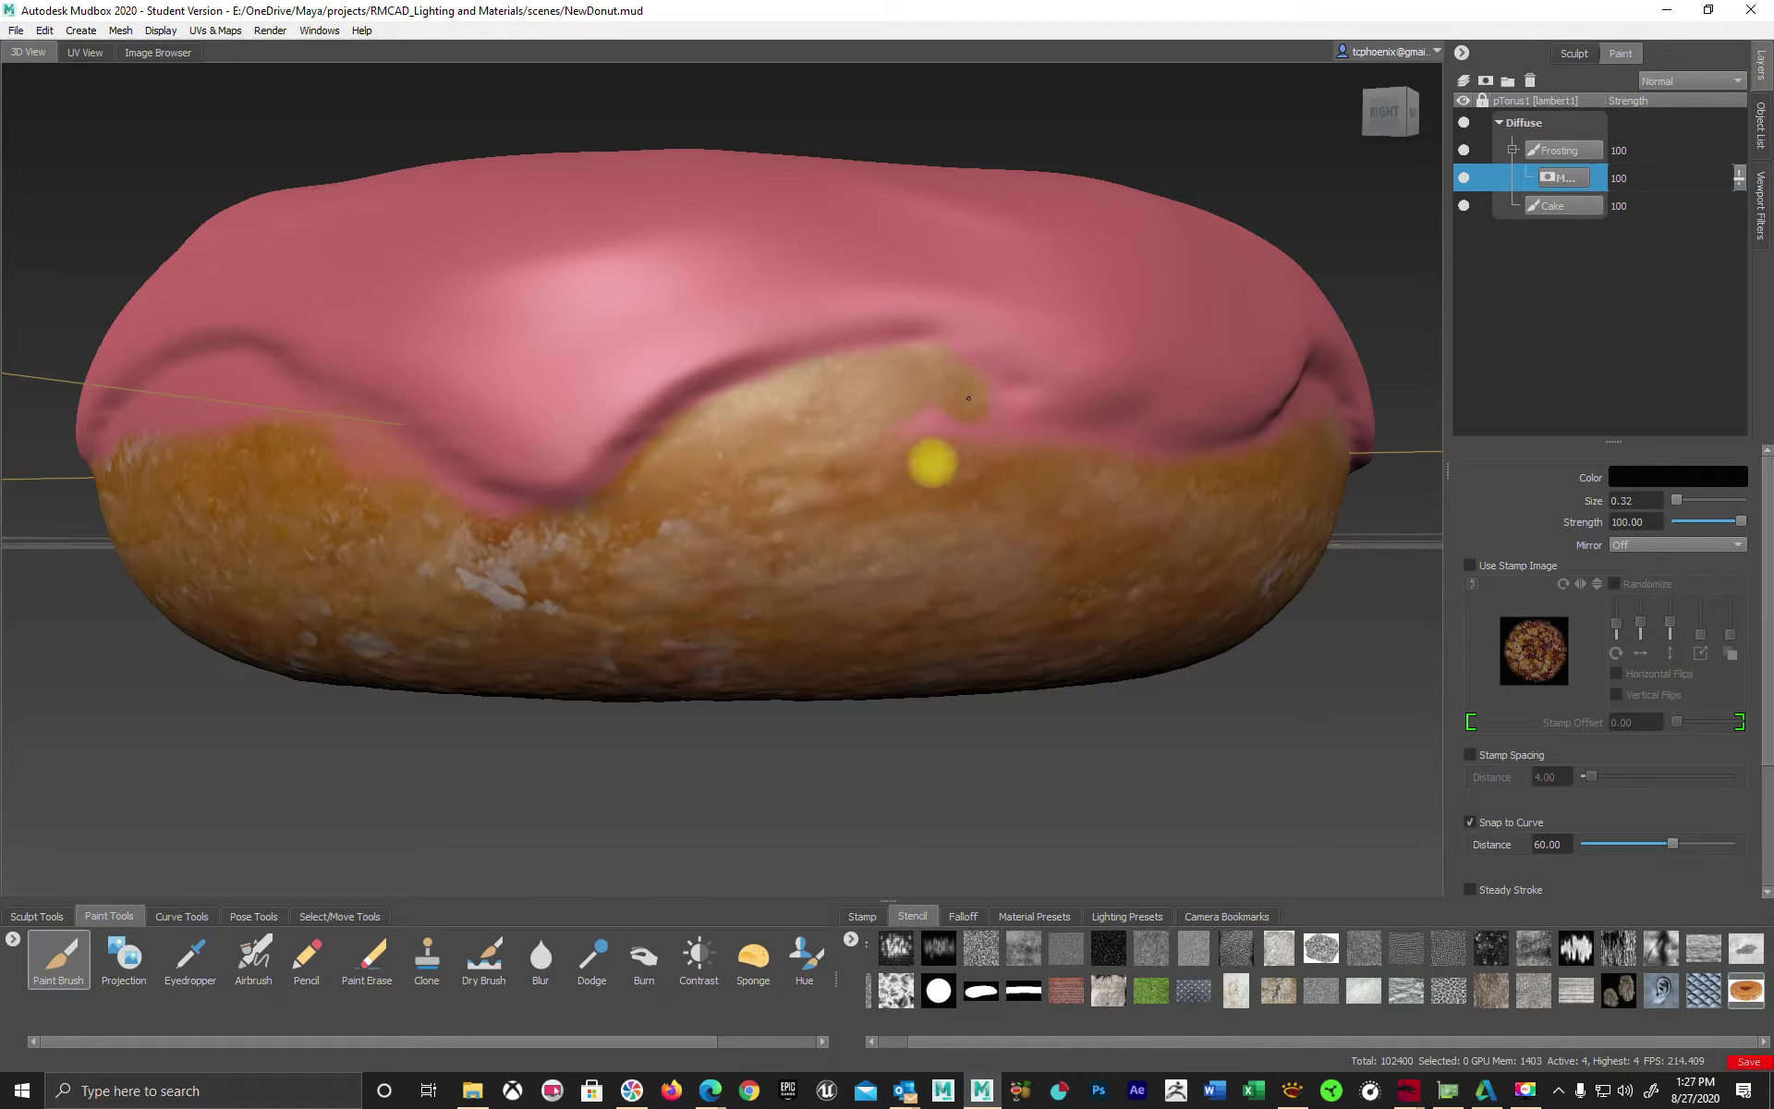
{"action": "mouse_move", "coordinate": [924, 460]}
{"action": "left_mouse_down"}
{"action": "mouse_move", "coordinate": [831, 424]}
{"action": "mouse_move", "coordinate": [1002, 463]}
{"action": "mouse_move", "coordinate": [907, 407]}
{"action": "mouse_move", "coordinate": [1046, 449]}
{"action": "left_mouse_up"}
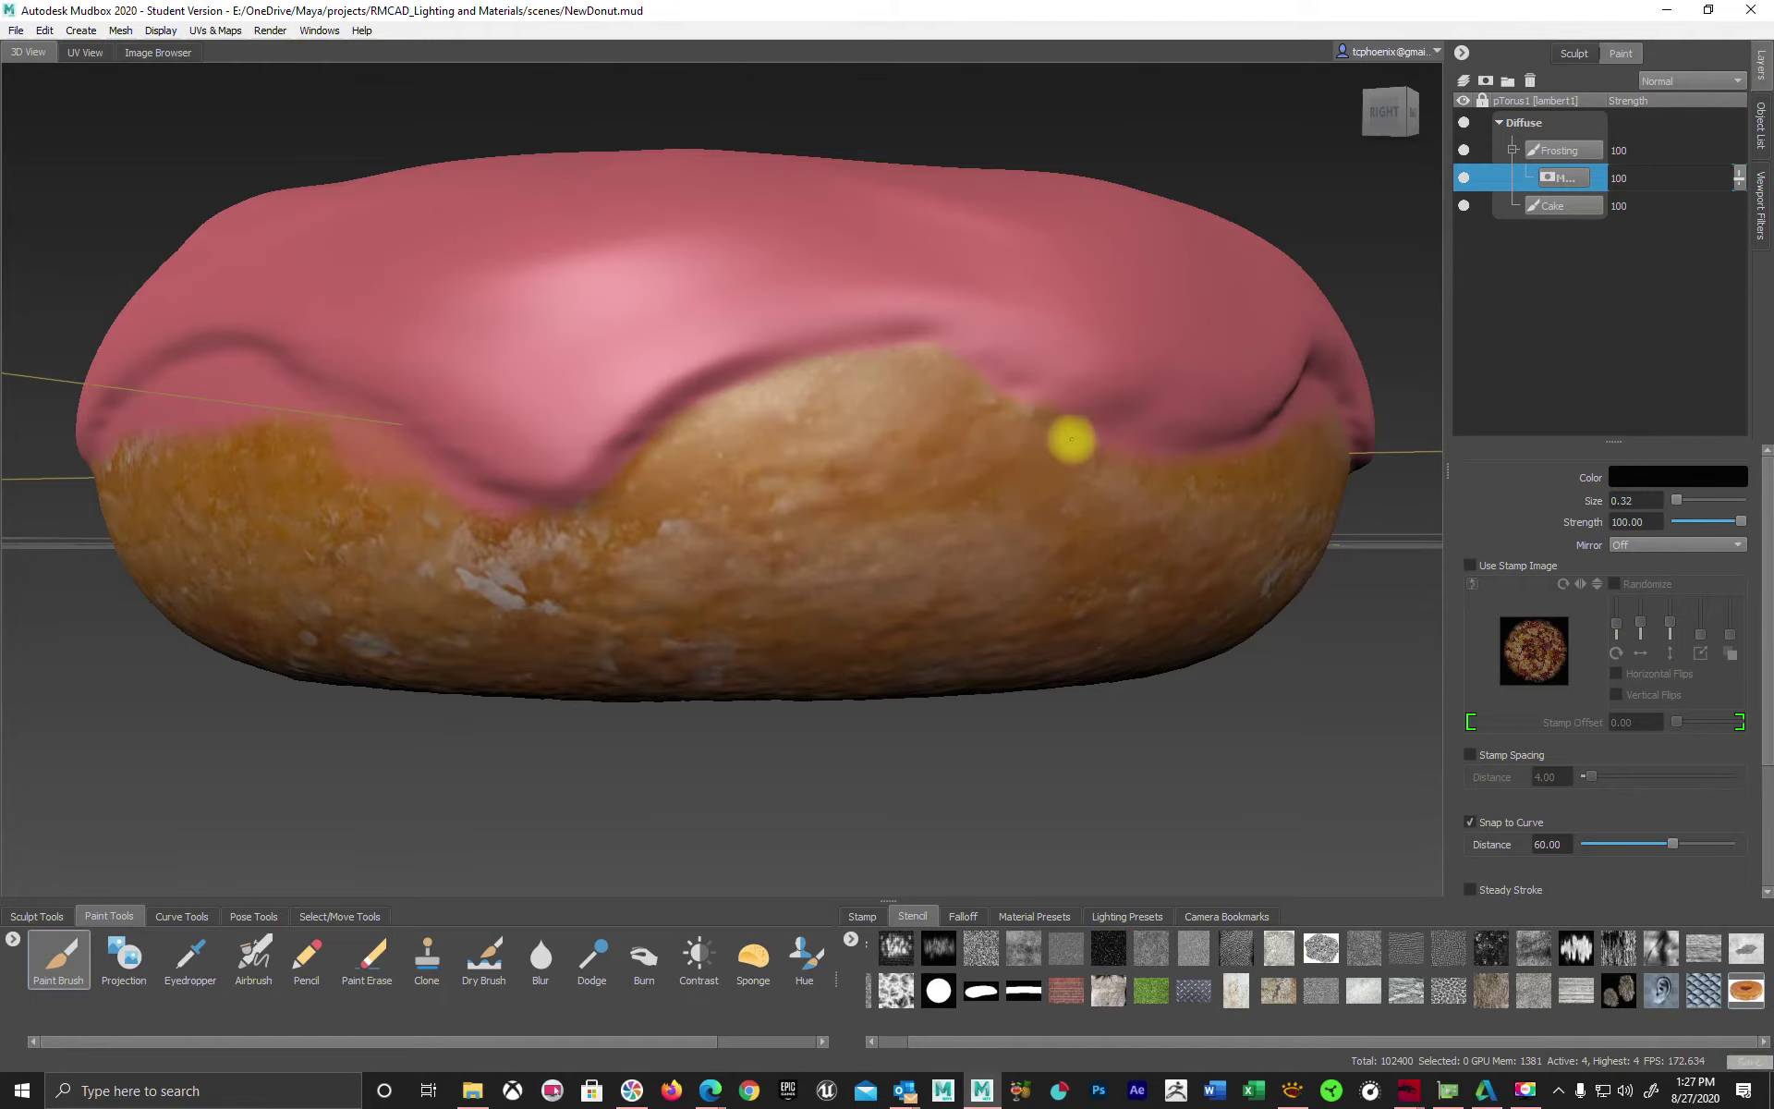
{"action": "left_click_drag", "start_coordinate": [1180, 507], "coordinate": [1054, 508], "text": "alt"}
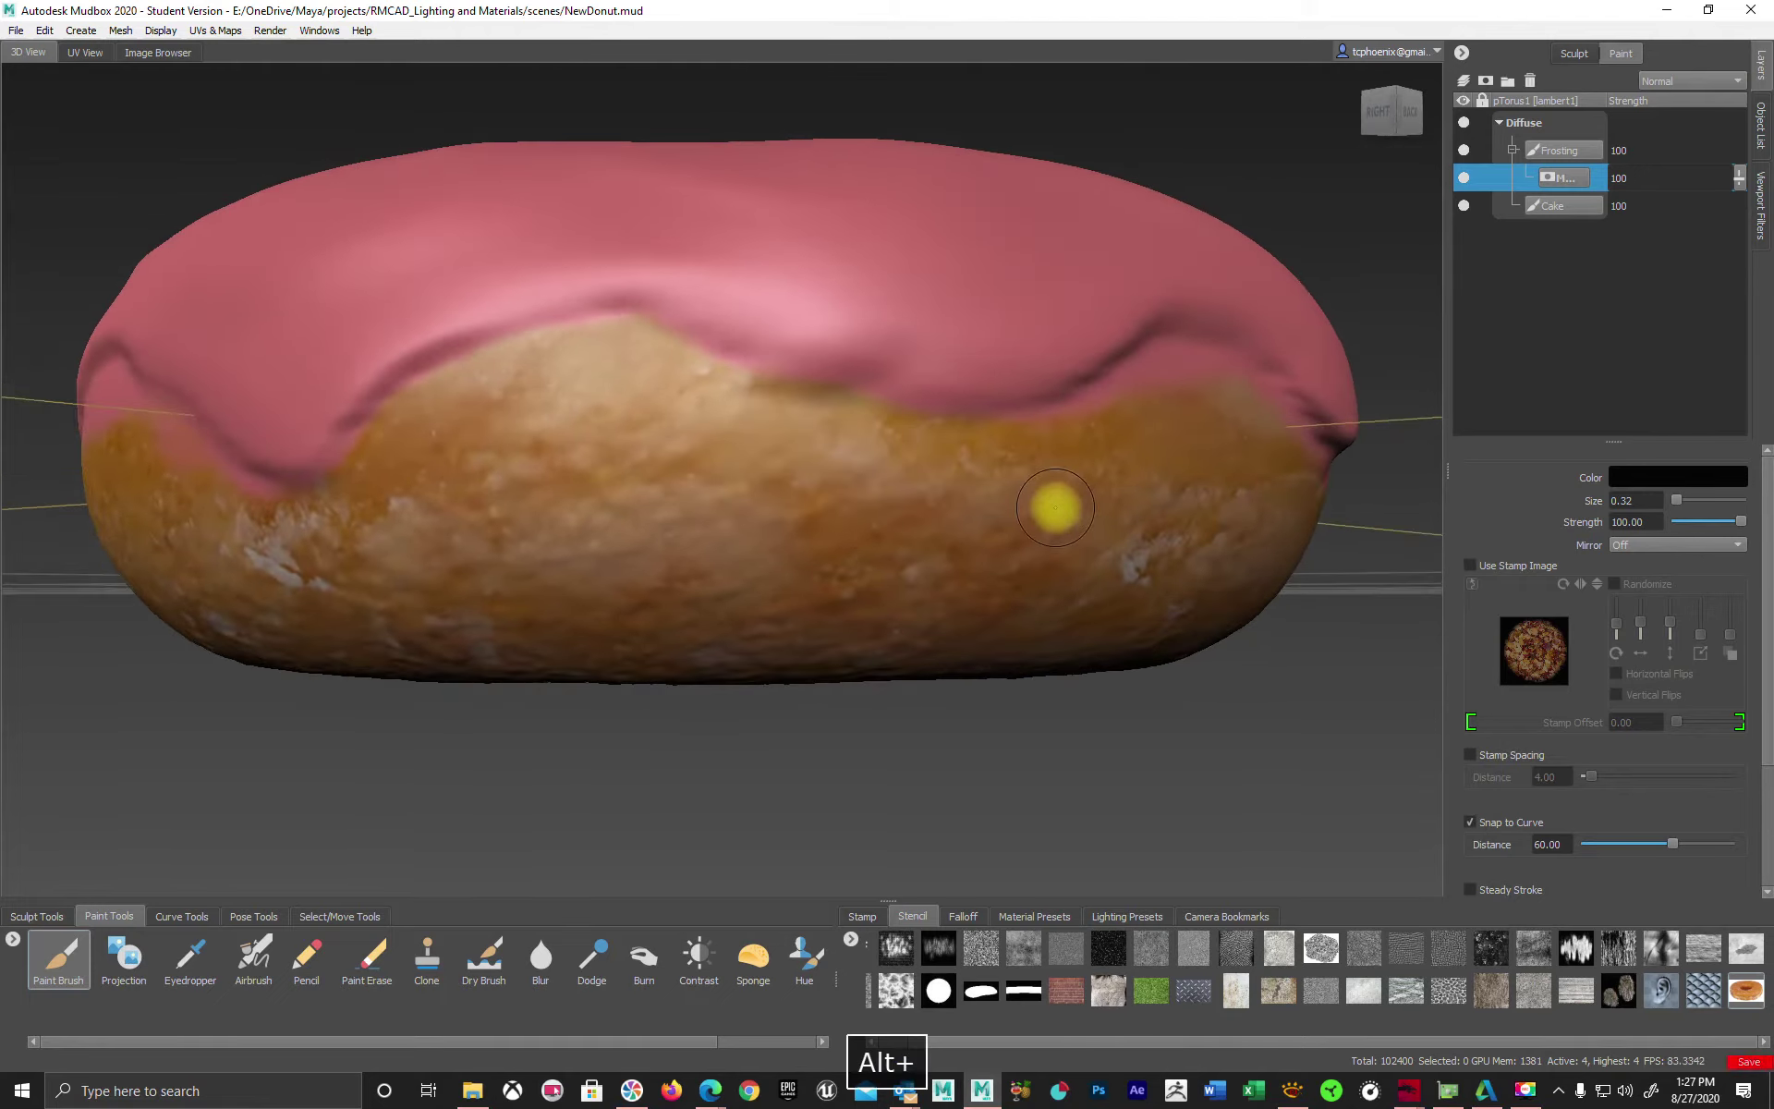
{"action": "key", "text": "ctrl+z"}
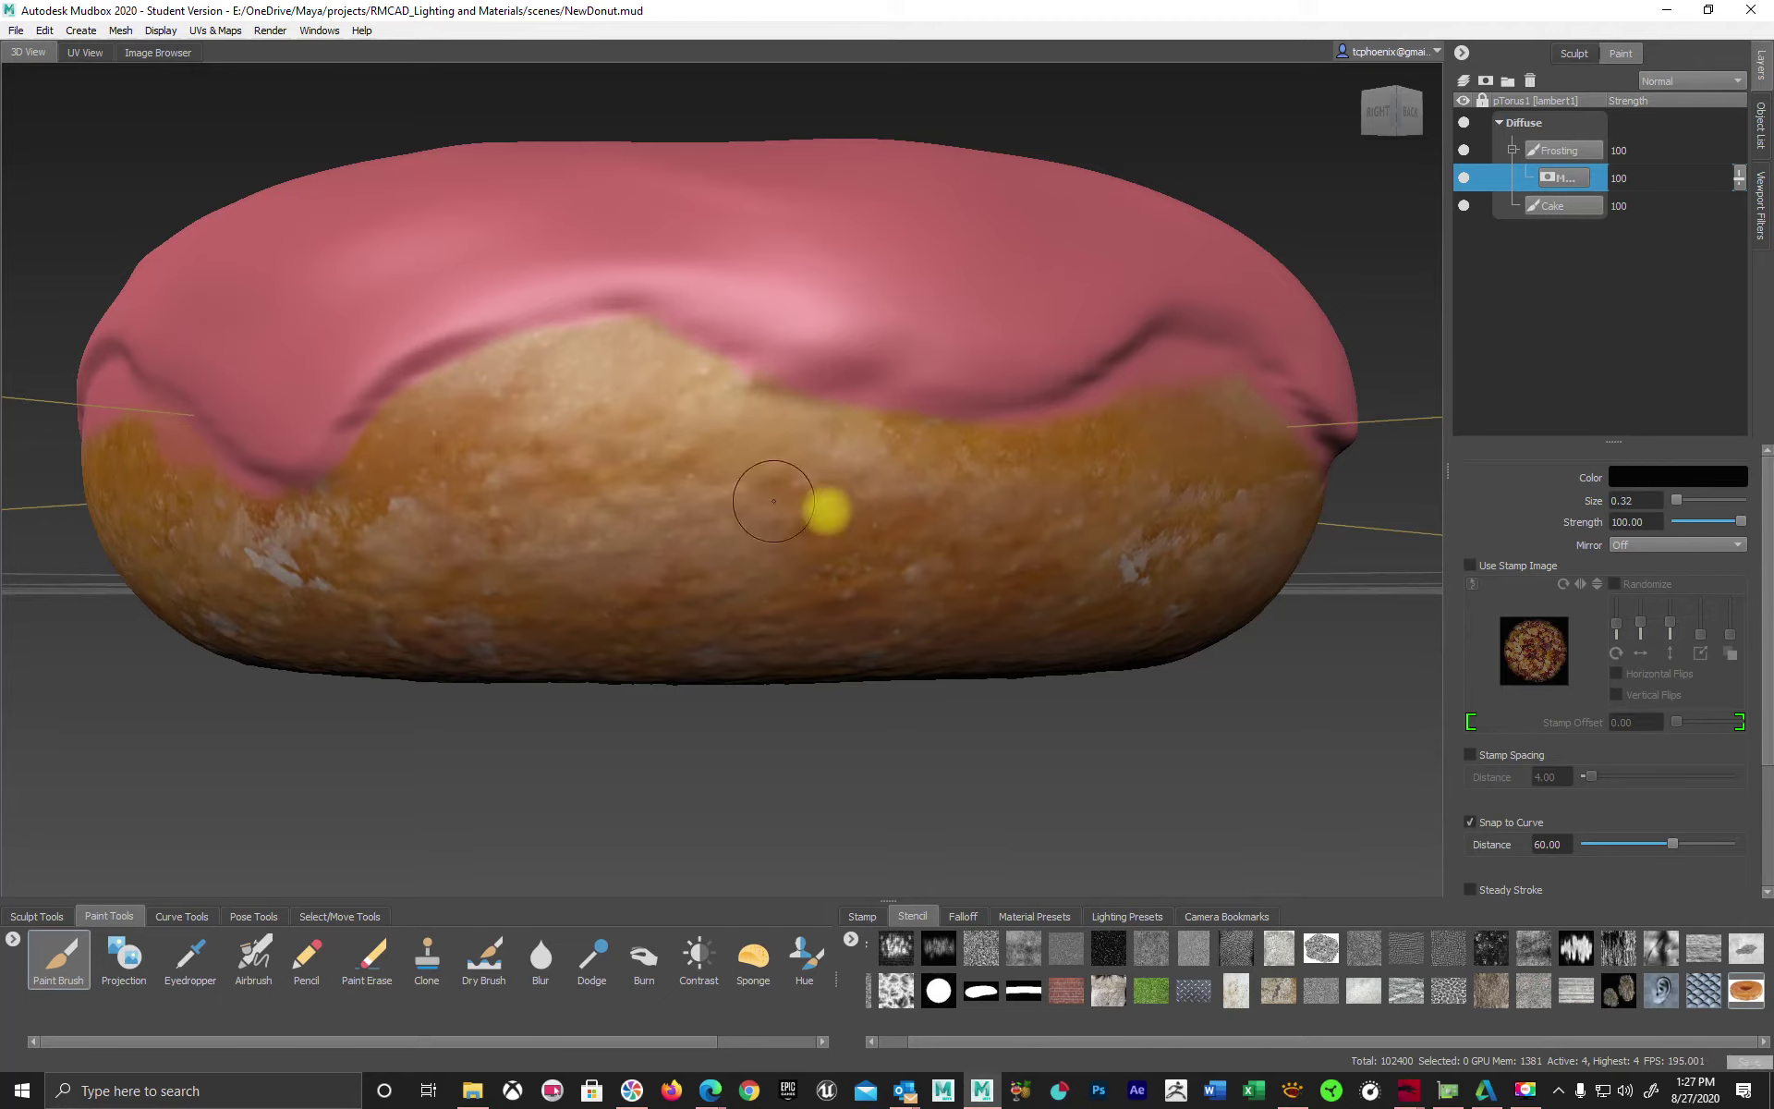
Reduce the brush size to 0.11 and mask out the pink under the peak and descending slope of the frosting arch toward the donut's back.
{"action": "mouse_move", "coordinate": [824, 507]}
{"action": "left_mouse_down", "text": "alt"}
{"action": "mouse_move", "coordinate": [901, 539]}
{"action": "mouse_move", "coordinate": [835, 455]}
{"action": "mouse_move", "coordinate": [781, 480]}
{"action": "left_mouse_up", "text": "alt"}
{"action": "mouse_move", "coordinate": [781, 485]}
{"action": "right_mouse_down", "text": "alt"}
{"action": "mouse_move", "coordinate": [823, 539]}
{"action": "mouse_move", "coordinate": [1020, 557]}
{"action": "right_mouse_up", "text": "alt"}
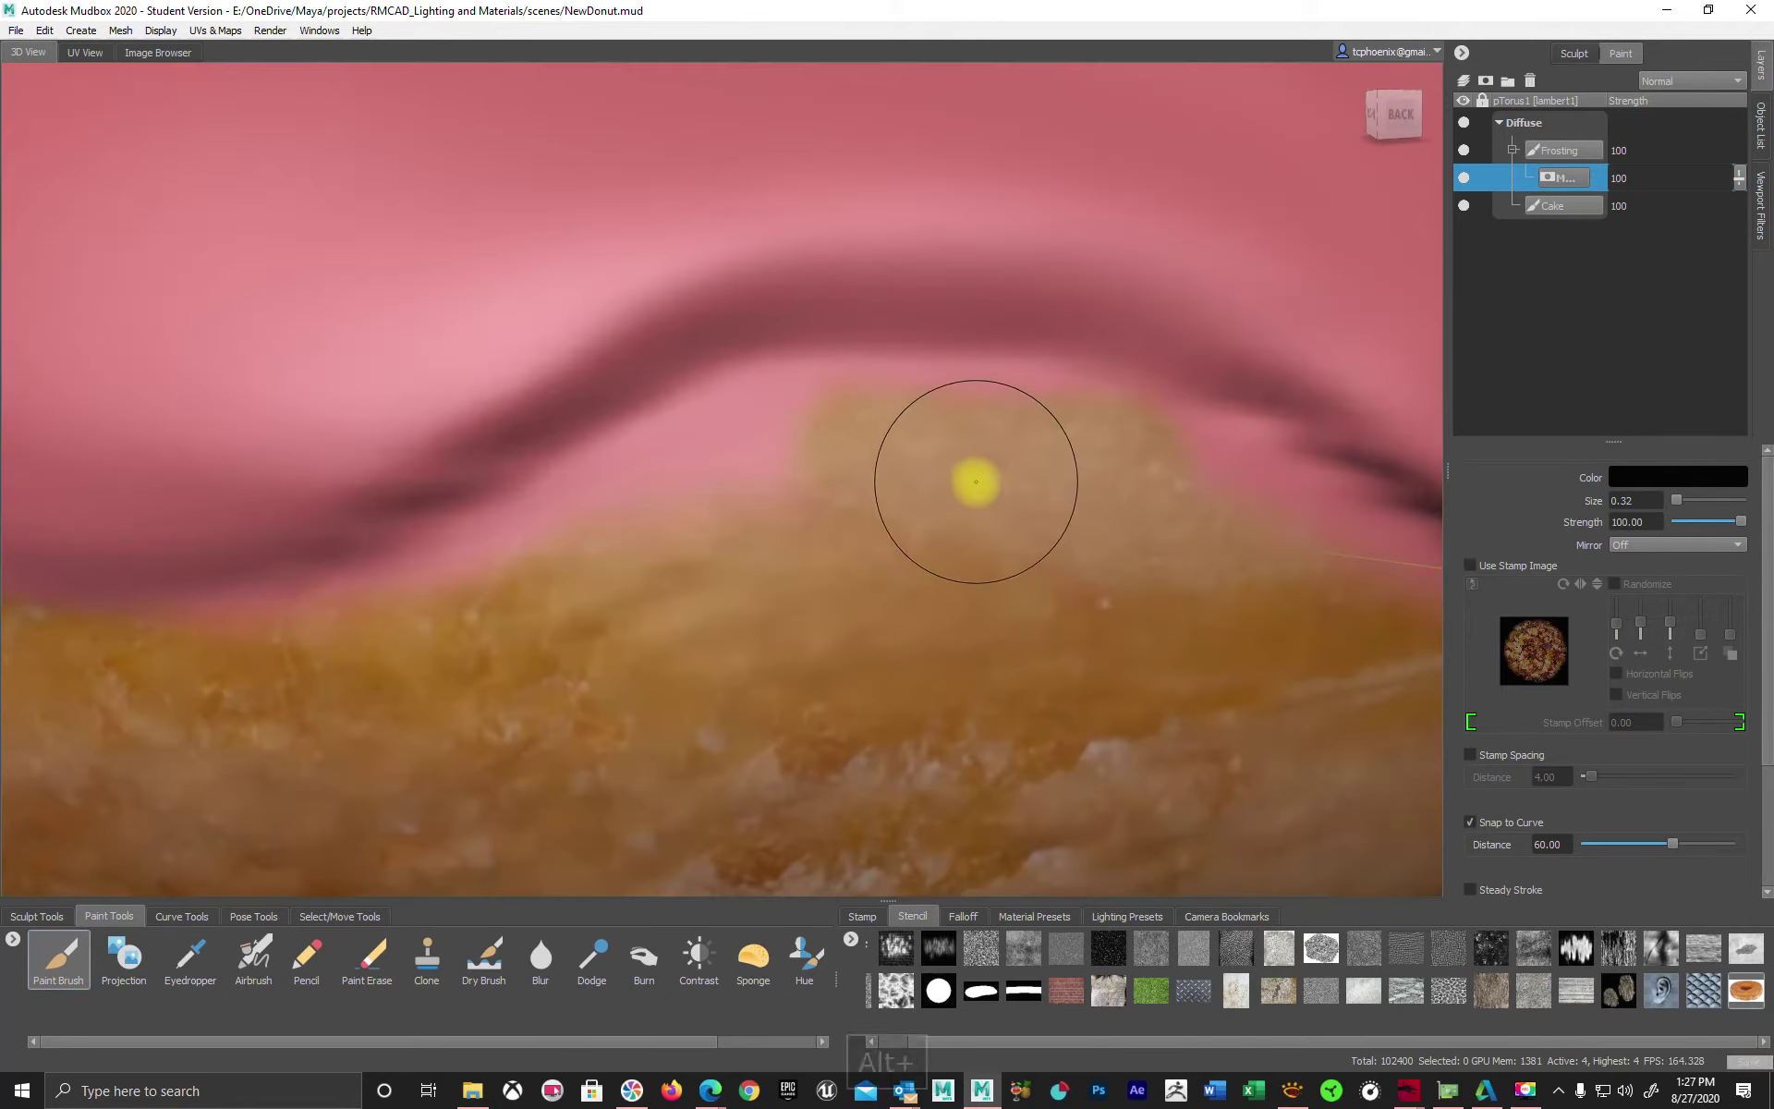
{"action": "key", "text": "n"}
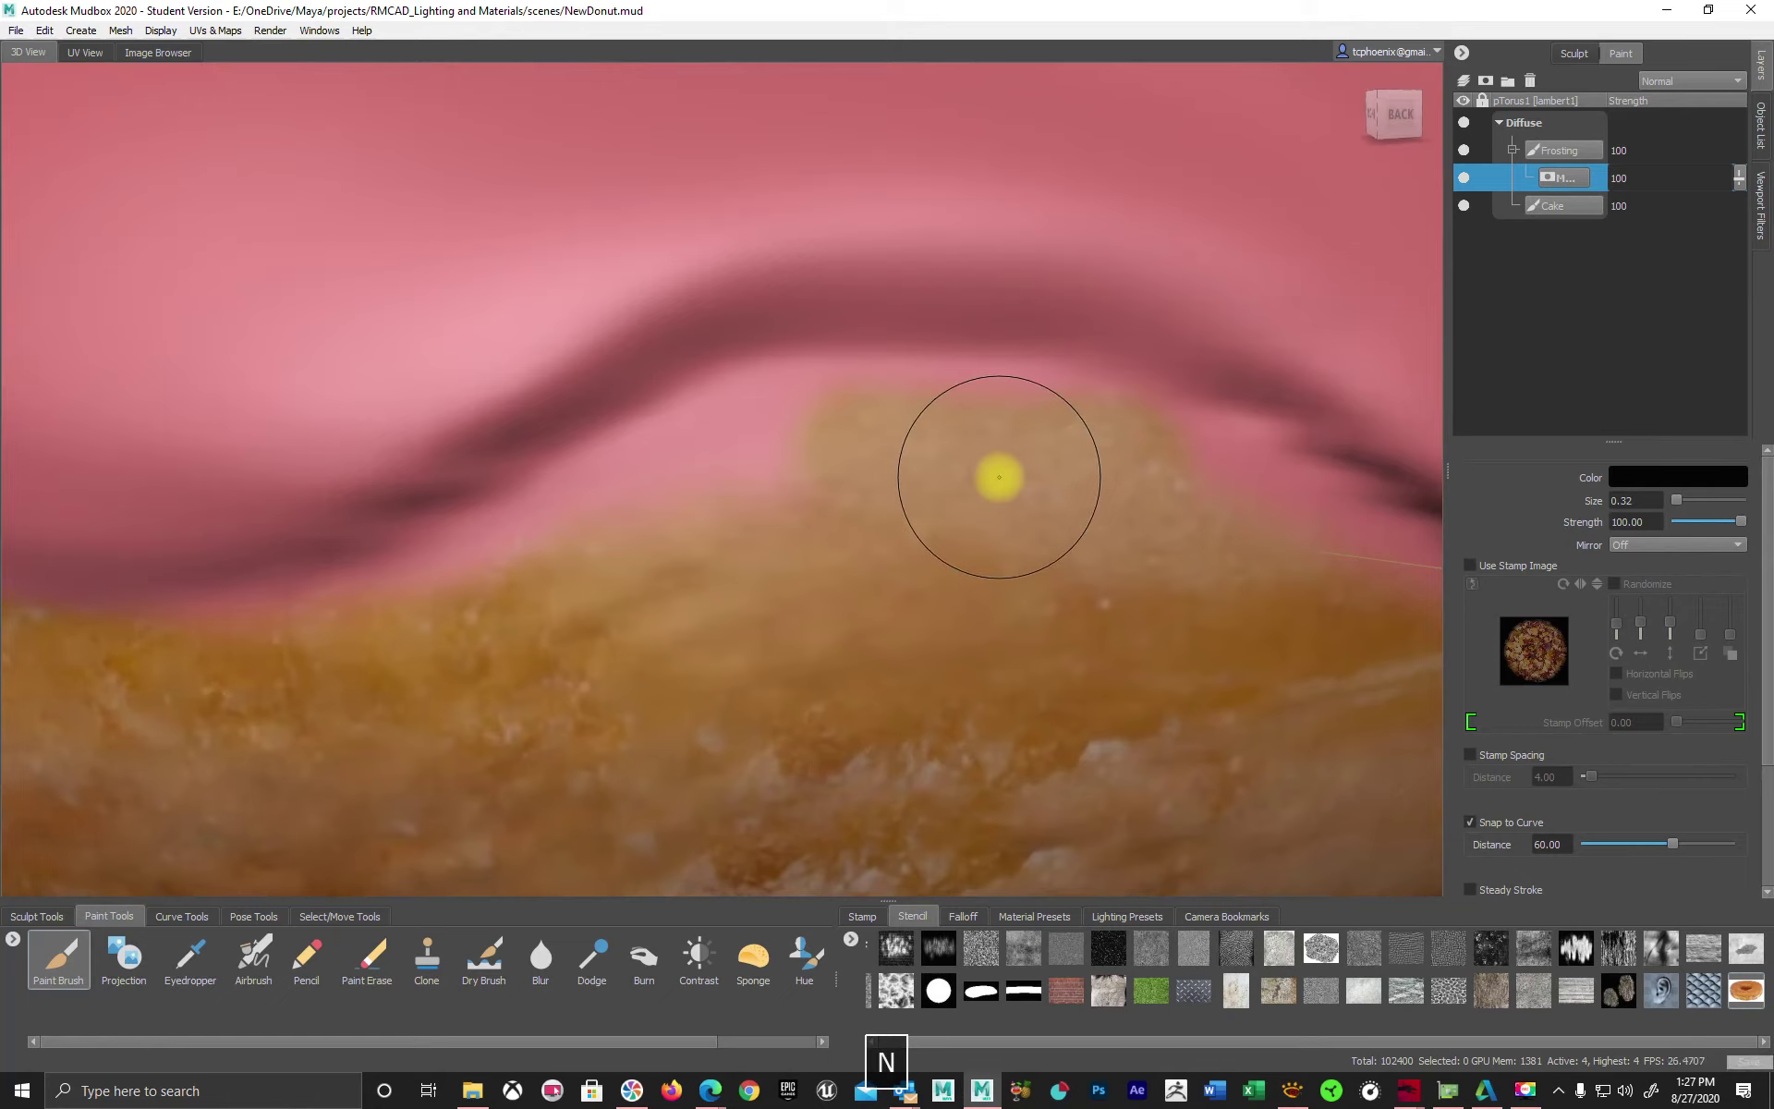
{"action": "key", "text": "b"}
{"action": "left_click_drag", "start_coordinate": [999, 477], "coordinate": [944, 484]}
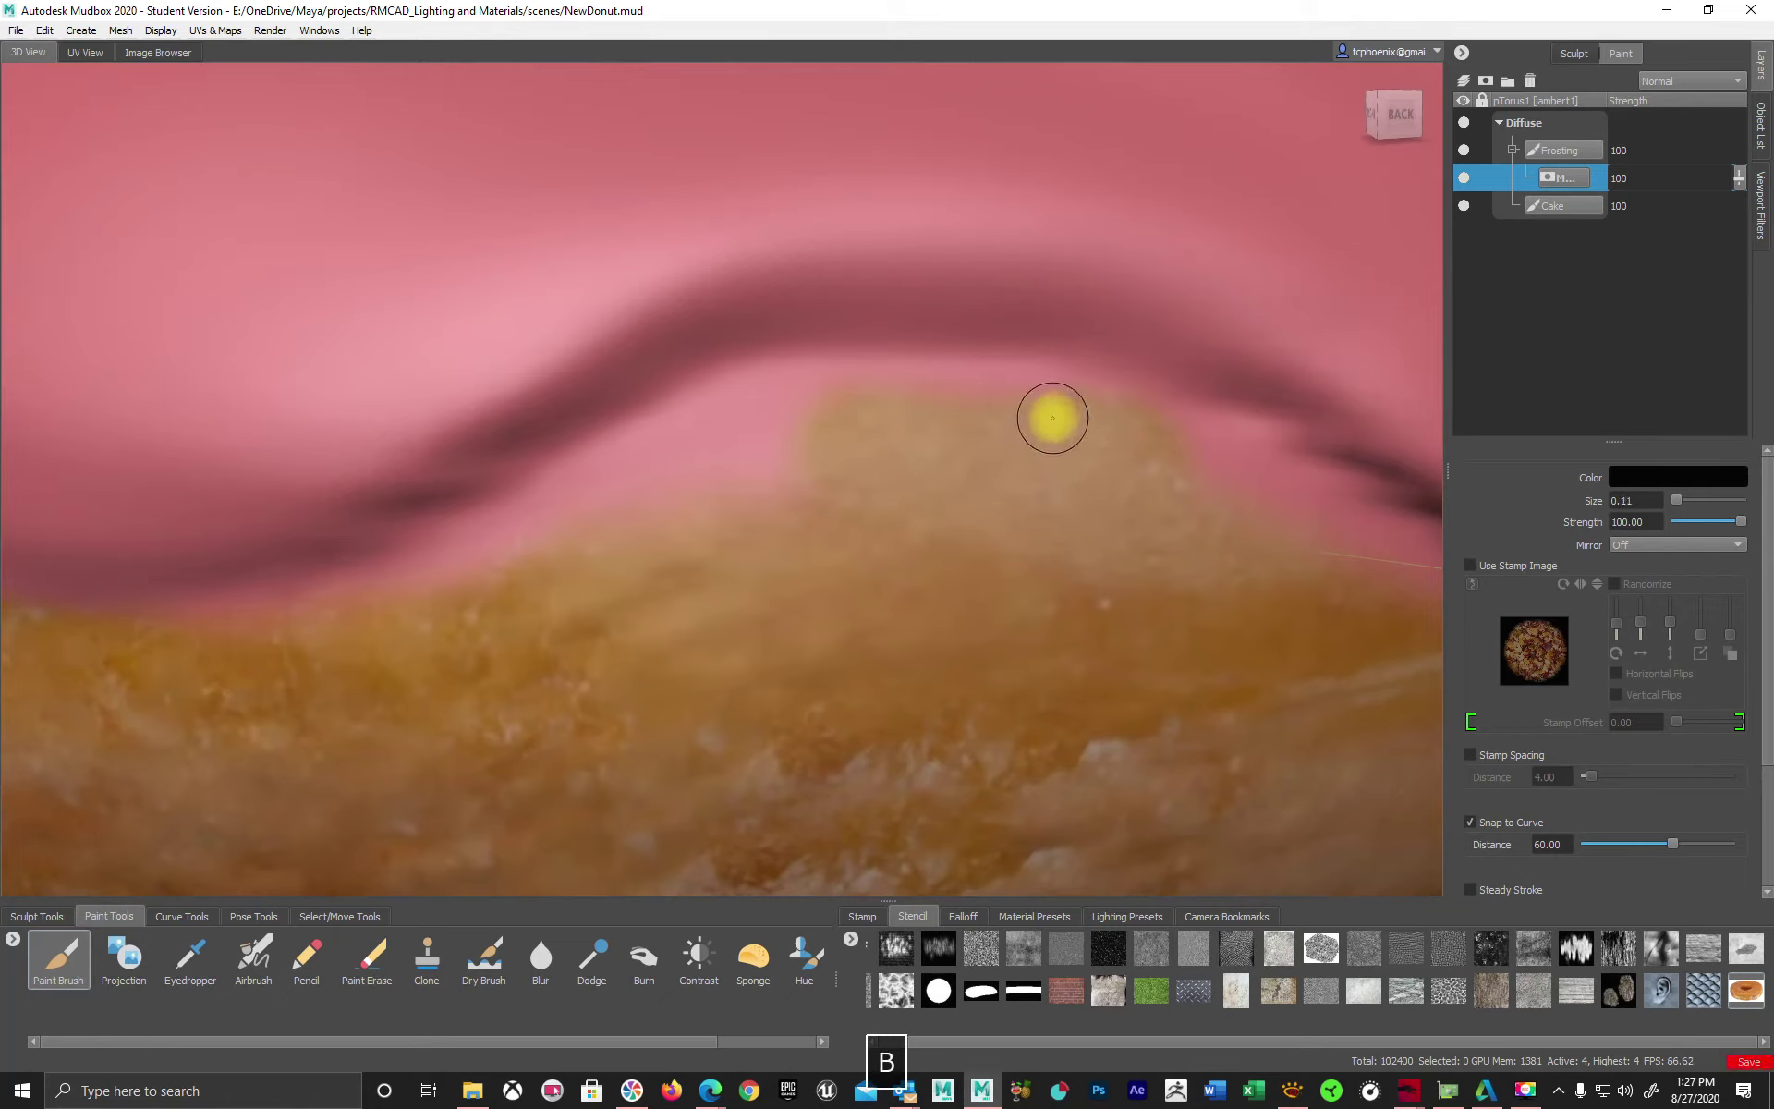
{"action": "mouse_move", "coordinate": [1055, 396]}
{"action": "left_mouse_down"}
{"action": "mouse_move", "coordinate": [891, 379]}
{"action": "mouse_move", "coordinate": [764, 396]}
{"action": "mouse_move", "coordinate": [775, 380]}
{"action": "left_mouse_up"}
{"action": "mouse_move", "coordinate": [906, 396]}
{"action": "left_mouse_down"}
{"action": "mouse_move", "coordinate": [468, 542]}
{"action": "mouse_move", "coordinate": [102, 622]}
{"action": "mouse_move", "coordinate": [361, 603]}
{"action": "left_mouse_up"}
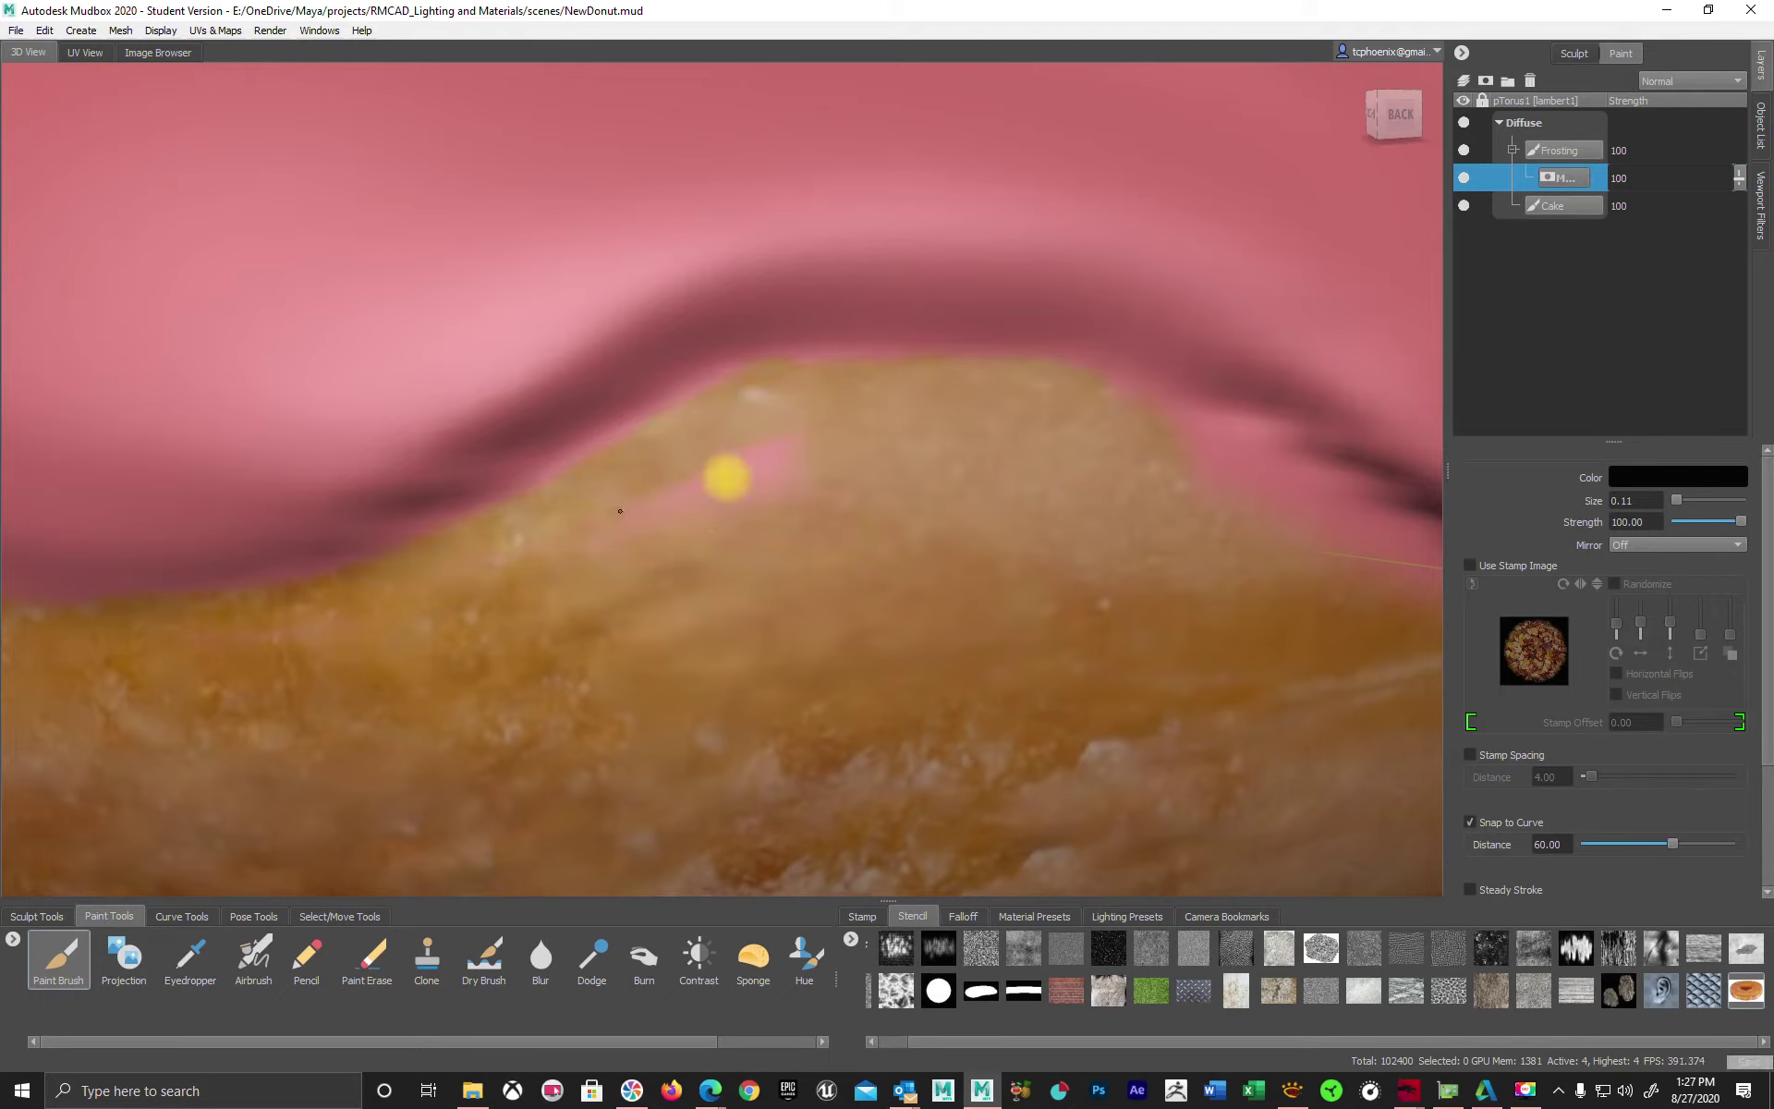
{"action": "mouse_move", "coordinate": [727, 478]}
{"action": "left_mouse_down"}
{"action": "mouse_move", "coordinate": [660, 497]}
{"action": "mouse_move", "coordinate": [662, 582]}
{"action": "mouse_move", "coordinate": [625, 598]}
{"action": "left_mouse_up"}
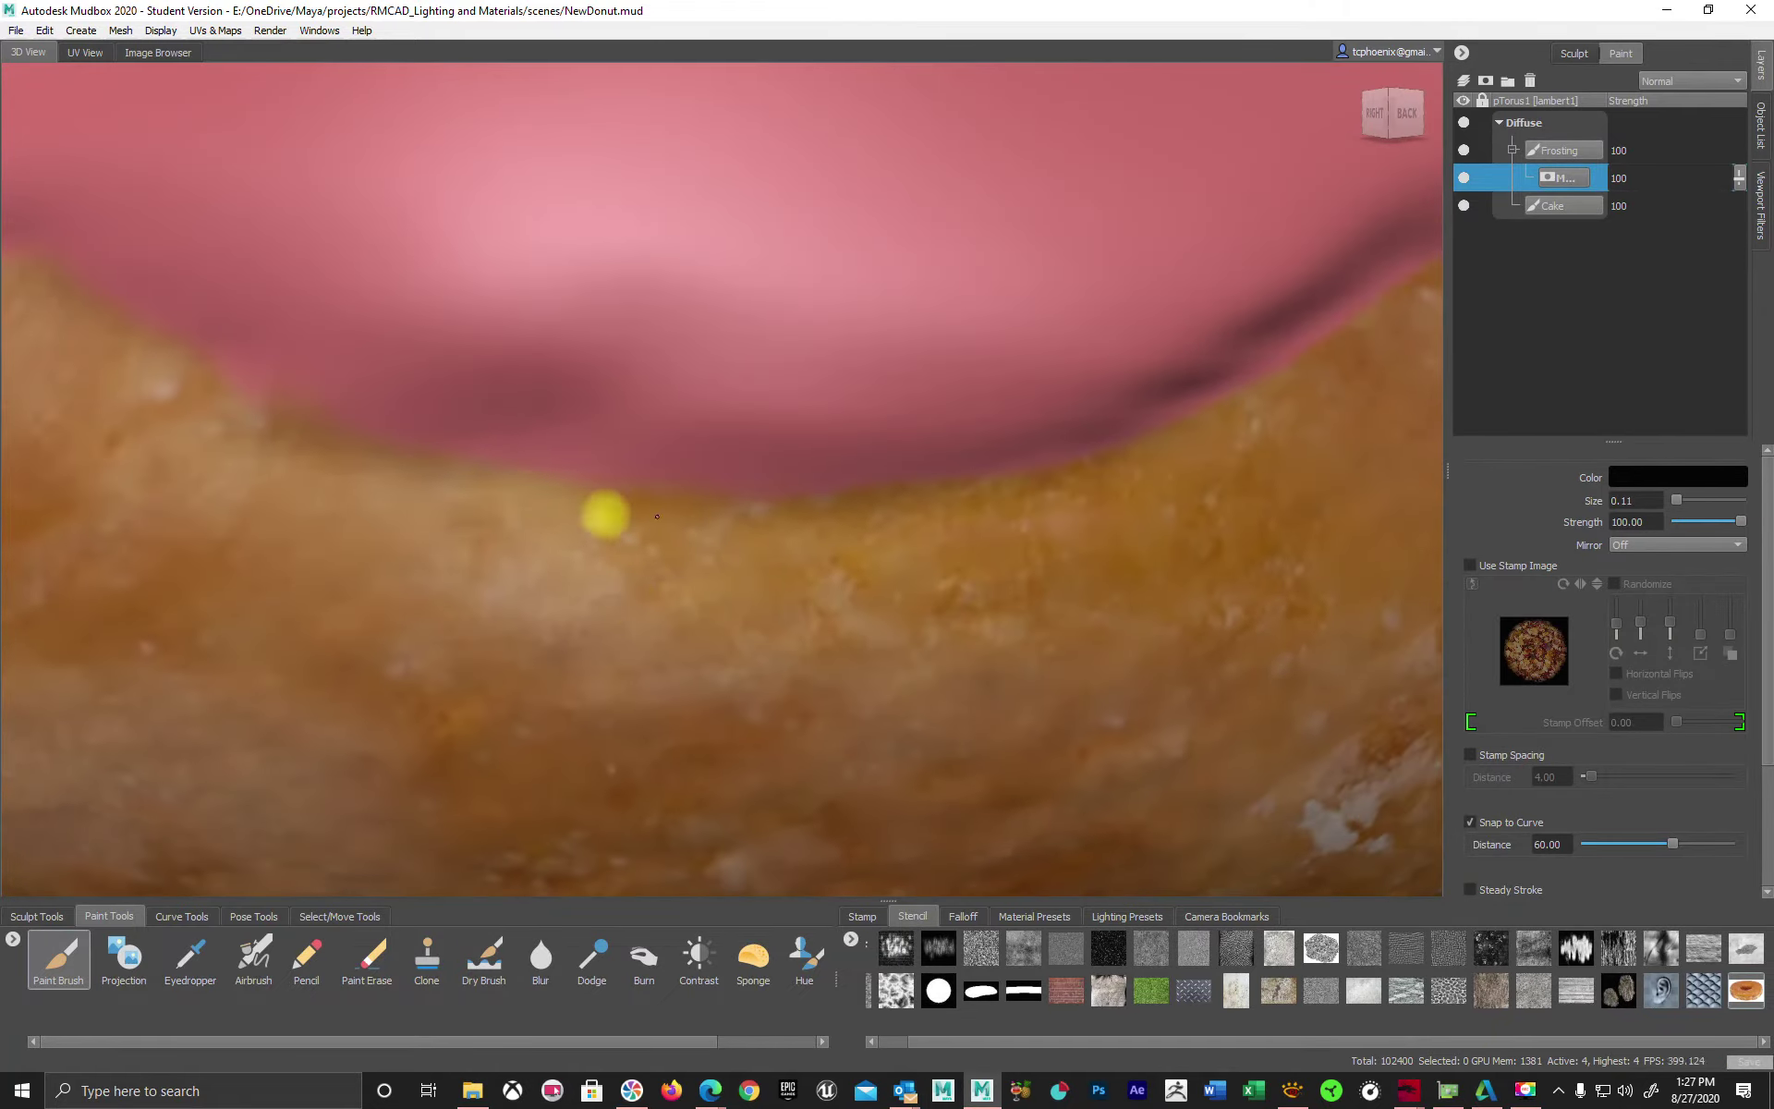
Mask out the pink along the rest of that arch, below the next drip and under the following arch on the donut's back.
{"action": "left_click_drag", "start_coordinate": [539, 495], "coordinate": [796, 456], "text": "alt"}
{"action": "mouse_move", "coordinate": [773, 384]}
{"action": "left_mouse_down"}
{"action": "mouse_move", "coordinate": [1101, 515]}
{"action": "mouse_move", "coordinate": [1071, 541]}
{"action": "left_mouse_up"}
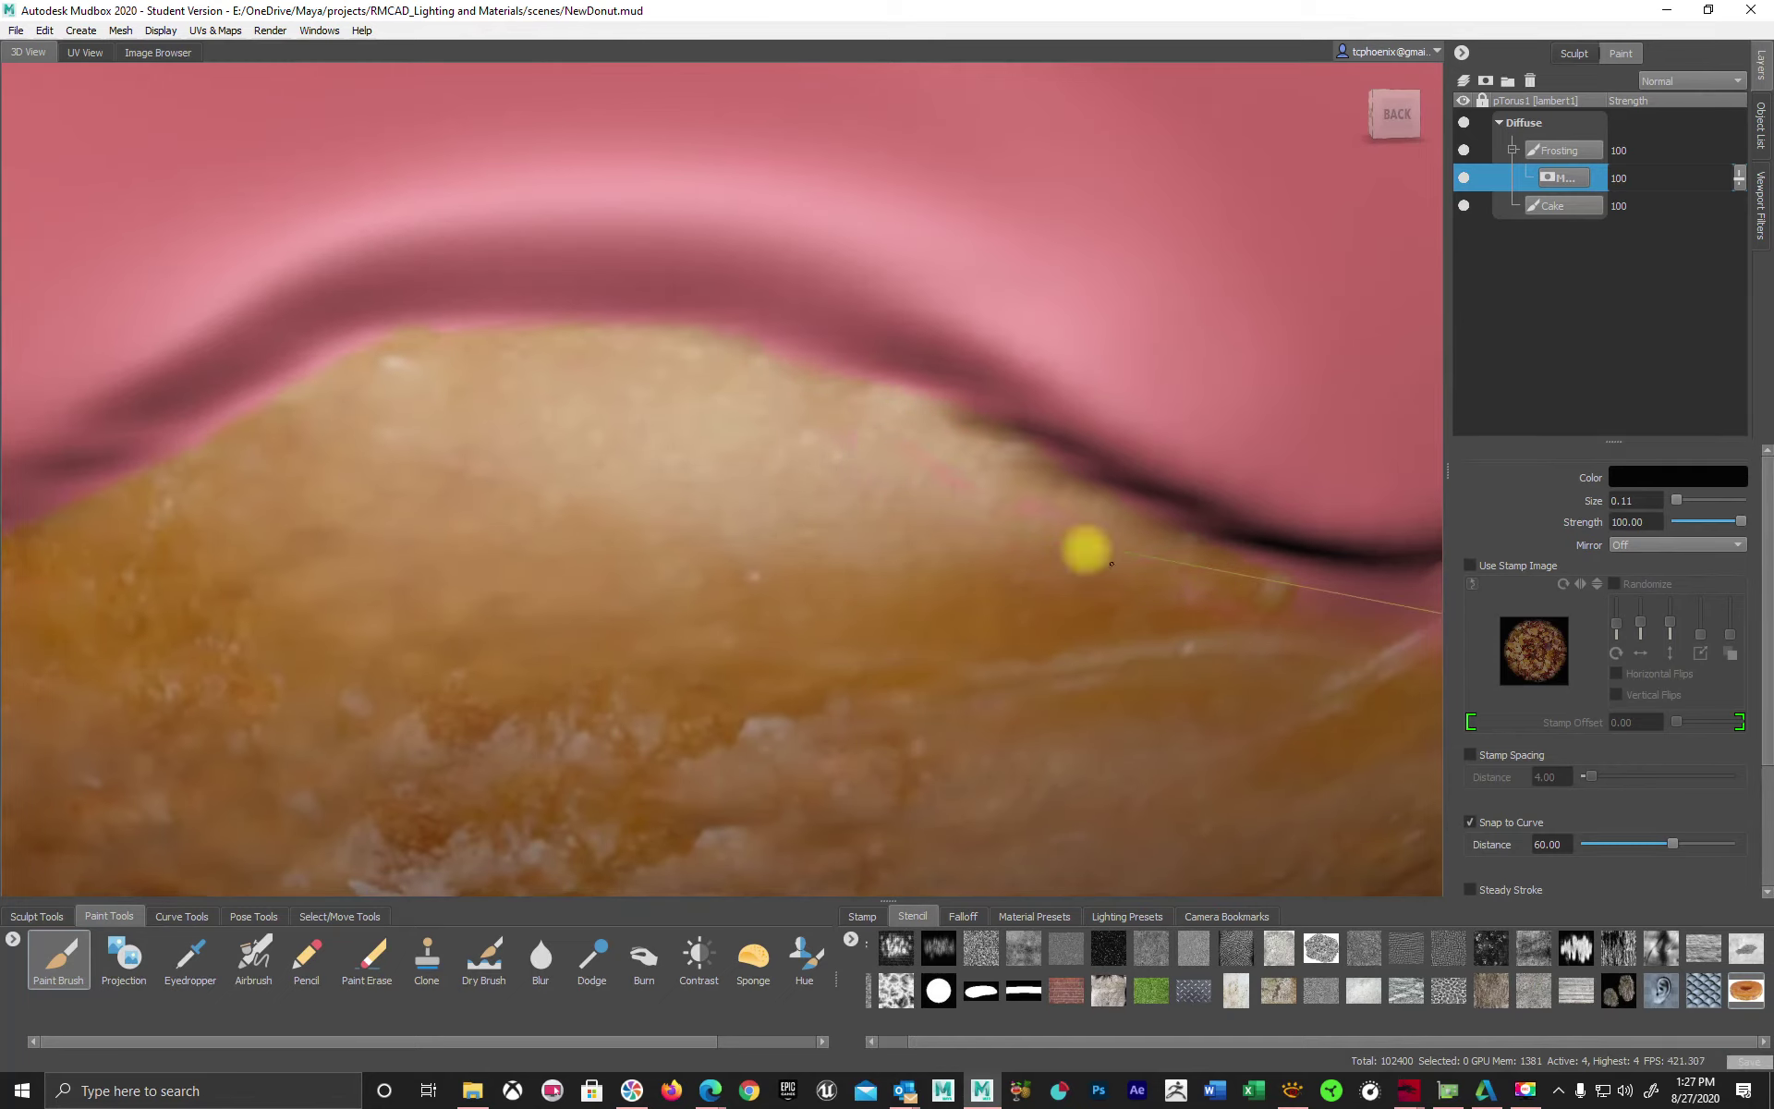
{"action": "left_click_drag", "start_coordinate": [1055, 615], "coordinate": [996, 624], "text": "alt"}
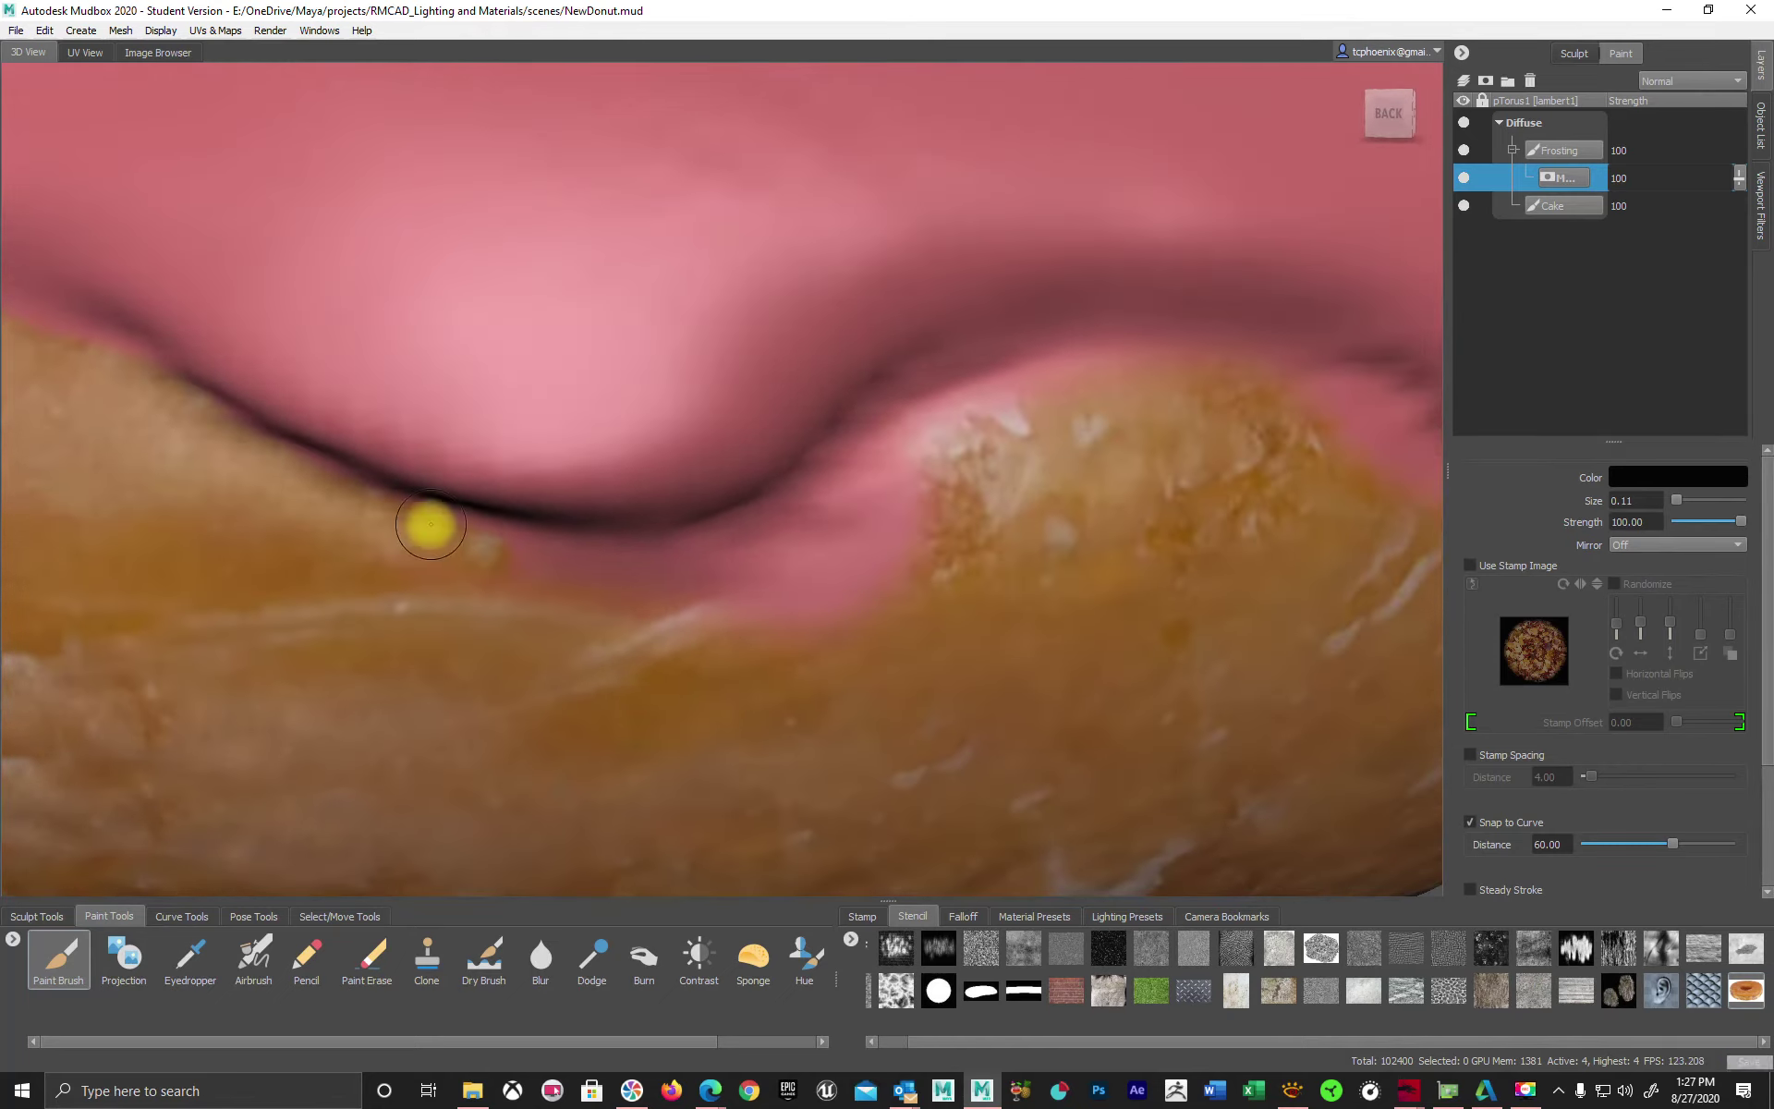
{"action": "mouse_move", "coordinate": [431, 525]}
{"action": "left_mouse_down"}
{"action": "mouse_move", "coordinate": [612, 587]}
{"action": "mouse_move", "coordinate": [879, 514]}
{"action": "mouse_move", "coordinate": [598, 622]}
{"action": "mouse_move", "coordinate": [721, 649]}
{"action": "mouse_move", "coordinate": [920, 467]}
{"action": "mouse_move", "coordinate": [803, 514]}
{"action": "mouse_move", "coordinate": [812, 483]}
{"action": "mouse_move", "coordinate": [776, 542]}
{"action": "mouse_move", "coordinate": [346, 546]}
{"action": "left_mouse_up"}
{"action": "left_click_drag", "start_coordinate": [713, 570], "coordinate": [922, 590], "text": "alt"}
{"action": "left_click_drag", "start_coordinate": [1064, 499], "coordinate": [776, 558], "text": "alt"}
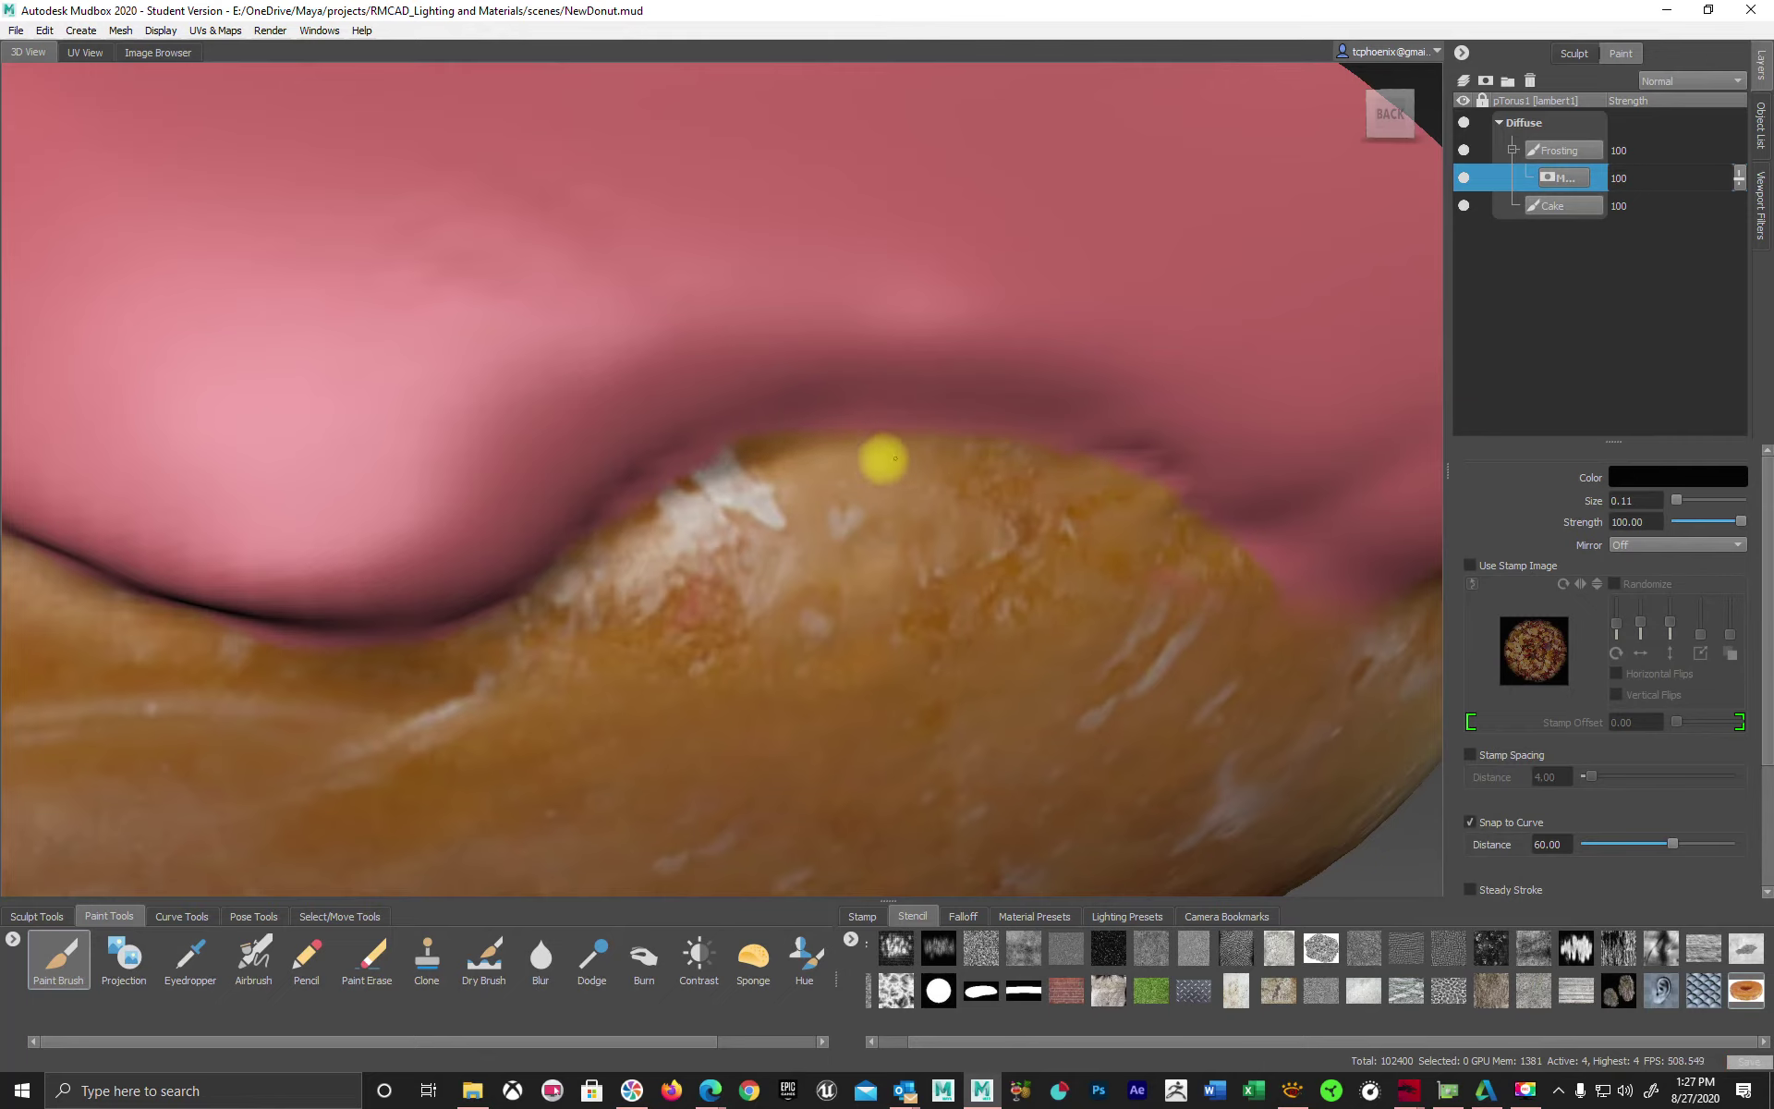
Mask out and clean up the pink below the frosting edge between the donut's back and left sides, undoing the stray pink stroke.
{"action": "left_click_drag", "start_coordinate": [923, 594], "coordinate": [780, 582], "text": "alt"}
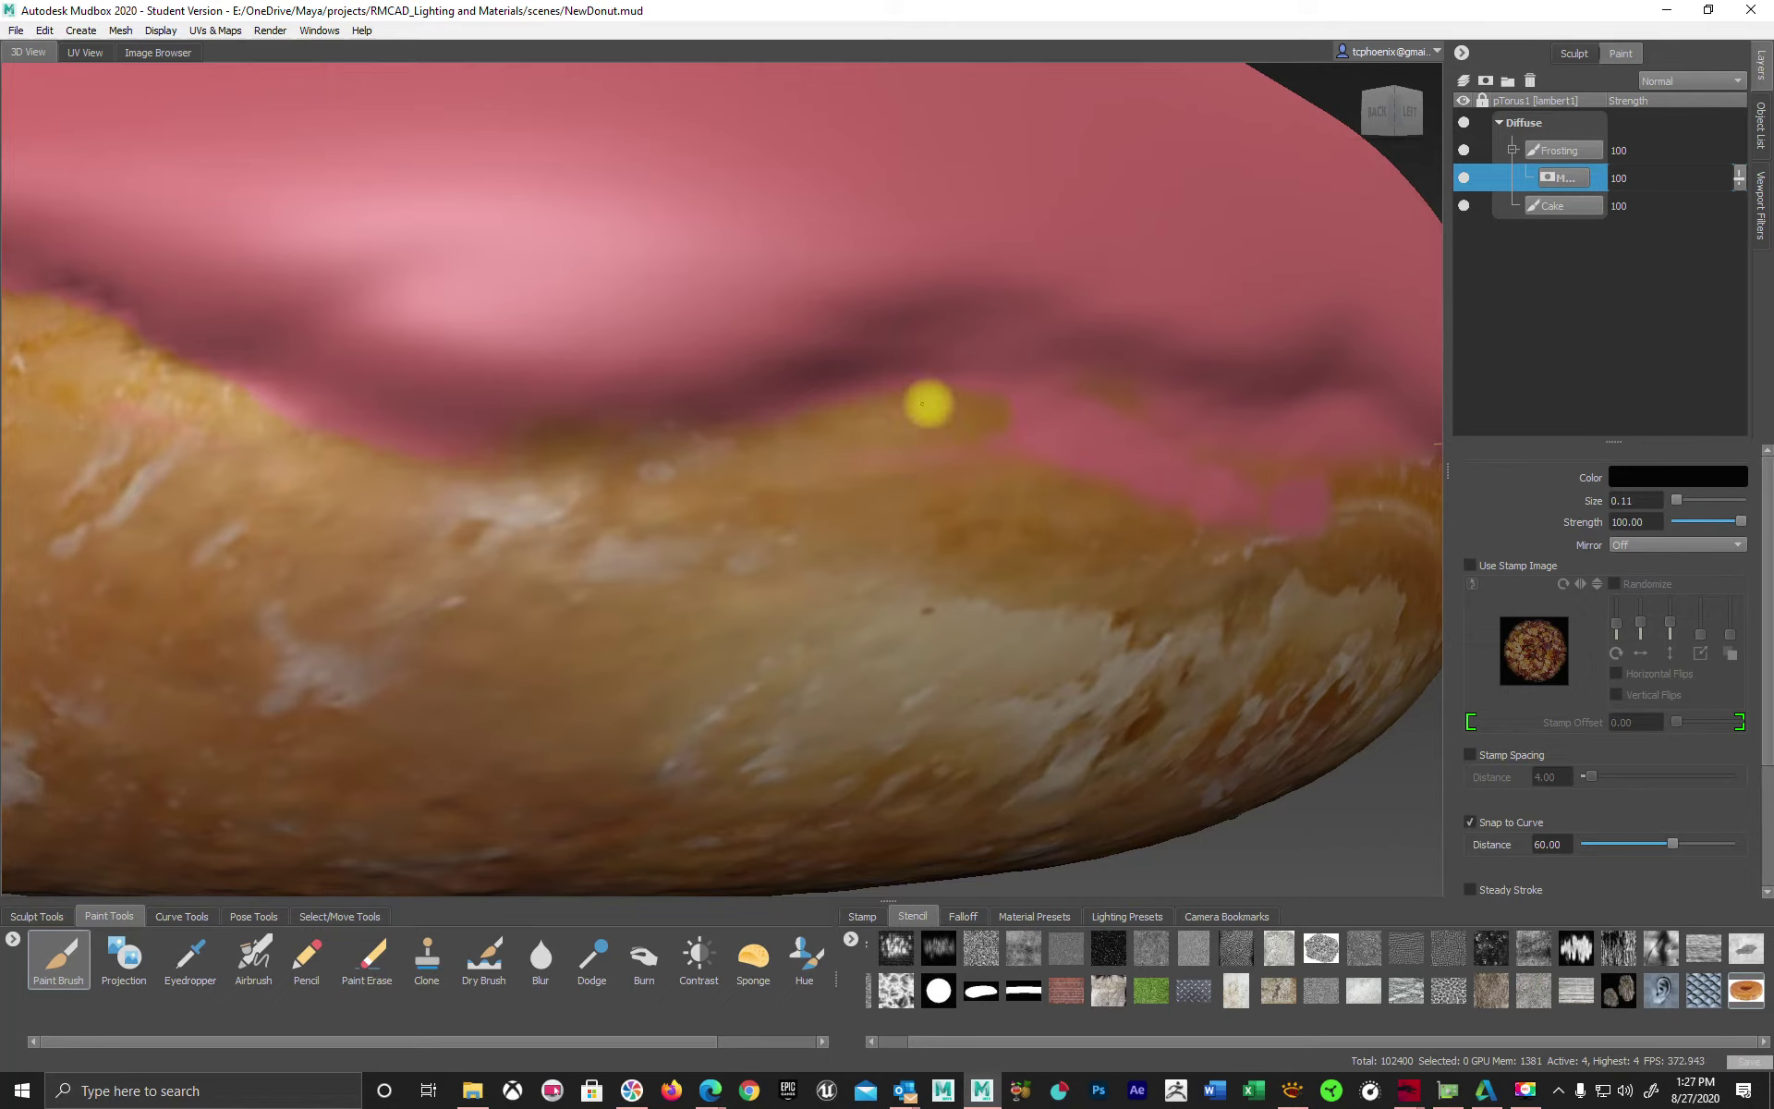
{"action": "mouse_move", "coordinate": [922, 404]}
{"action": "left_mouse_down"}
{"action": "mouse_move", "coordinate": [1006, 490]}
{"action": "mouse_move", "coordinate": [925, 438]}
{"action": "left_mouse_up"}
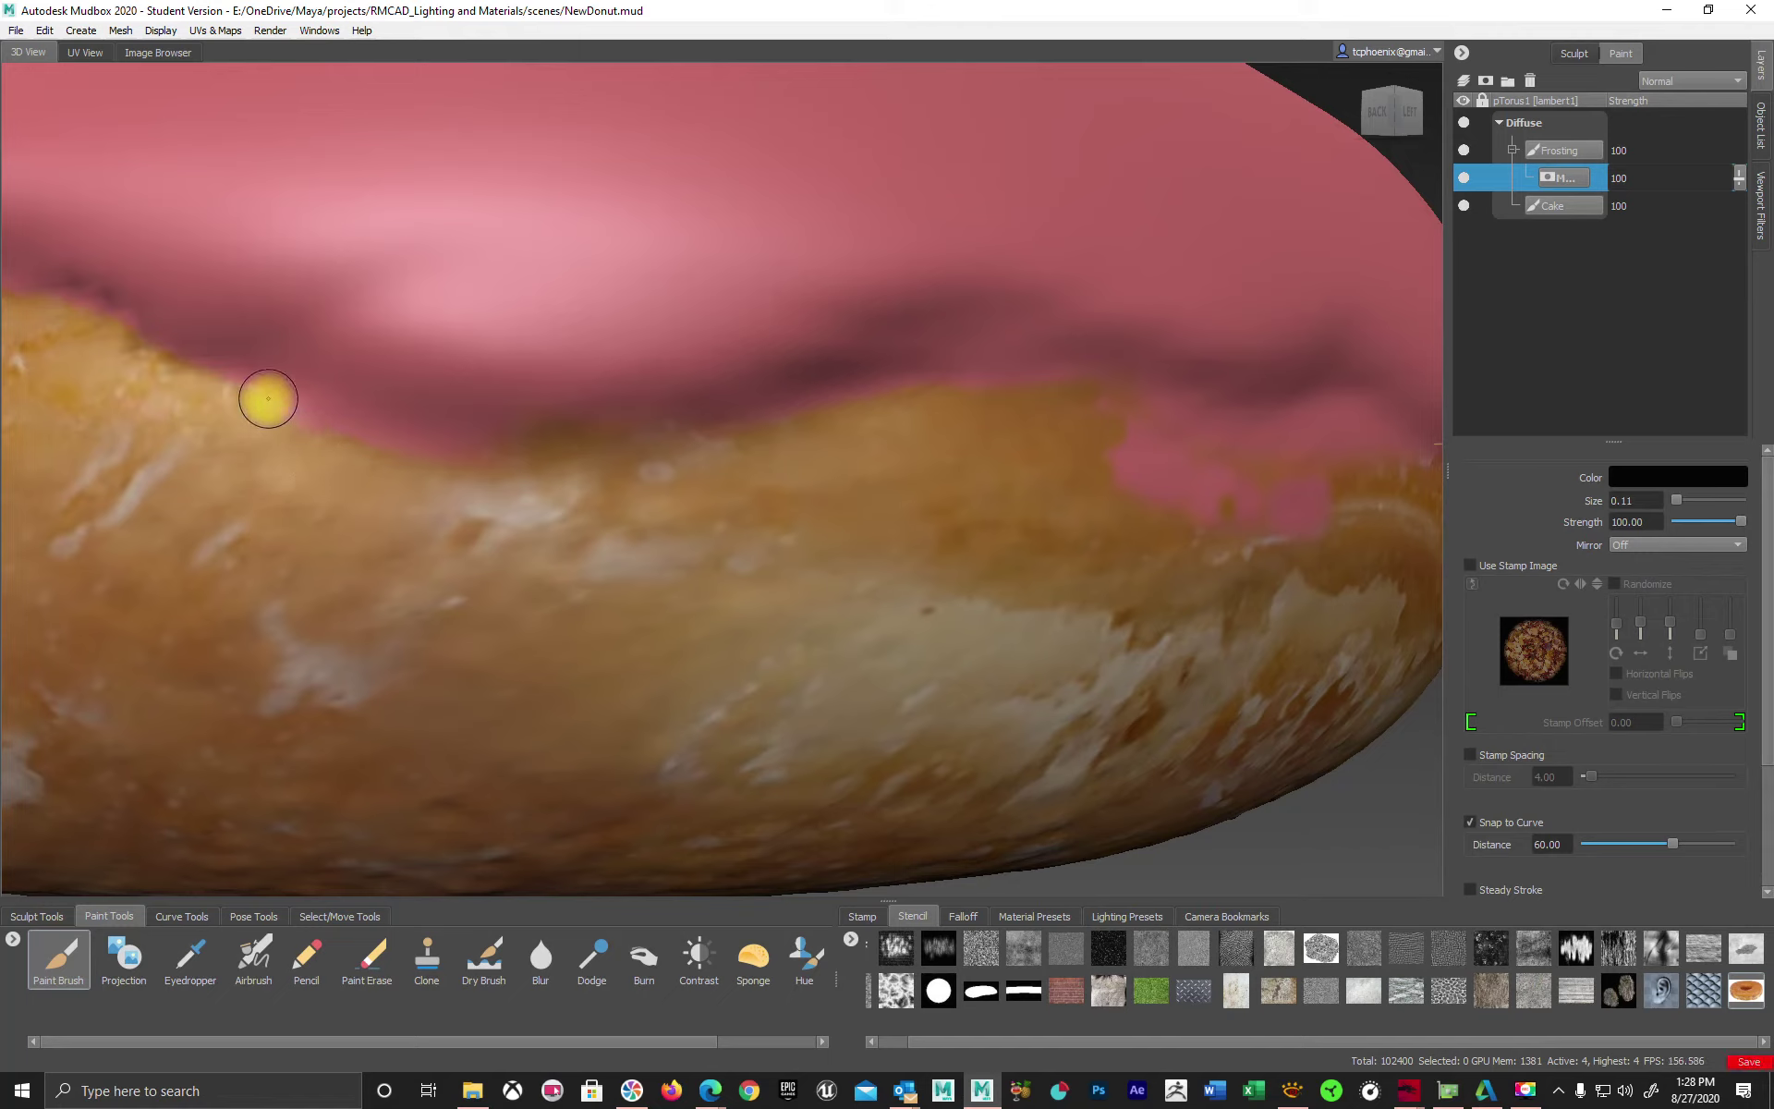
{"action": "key", "text": "shift"}
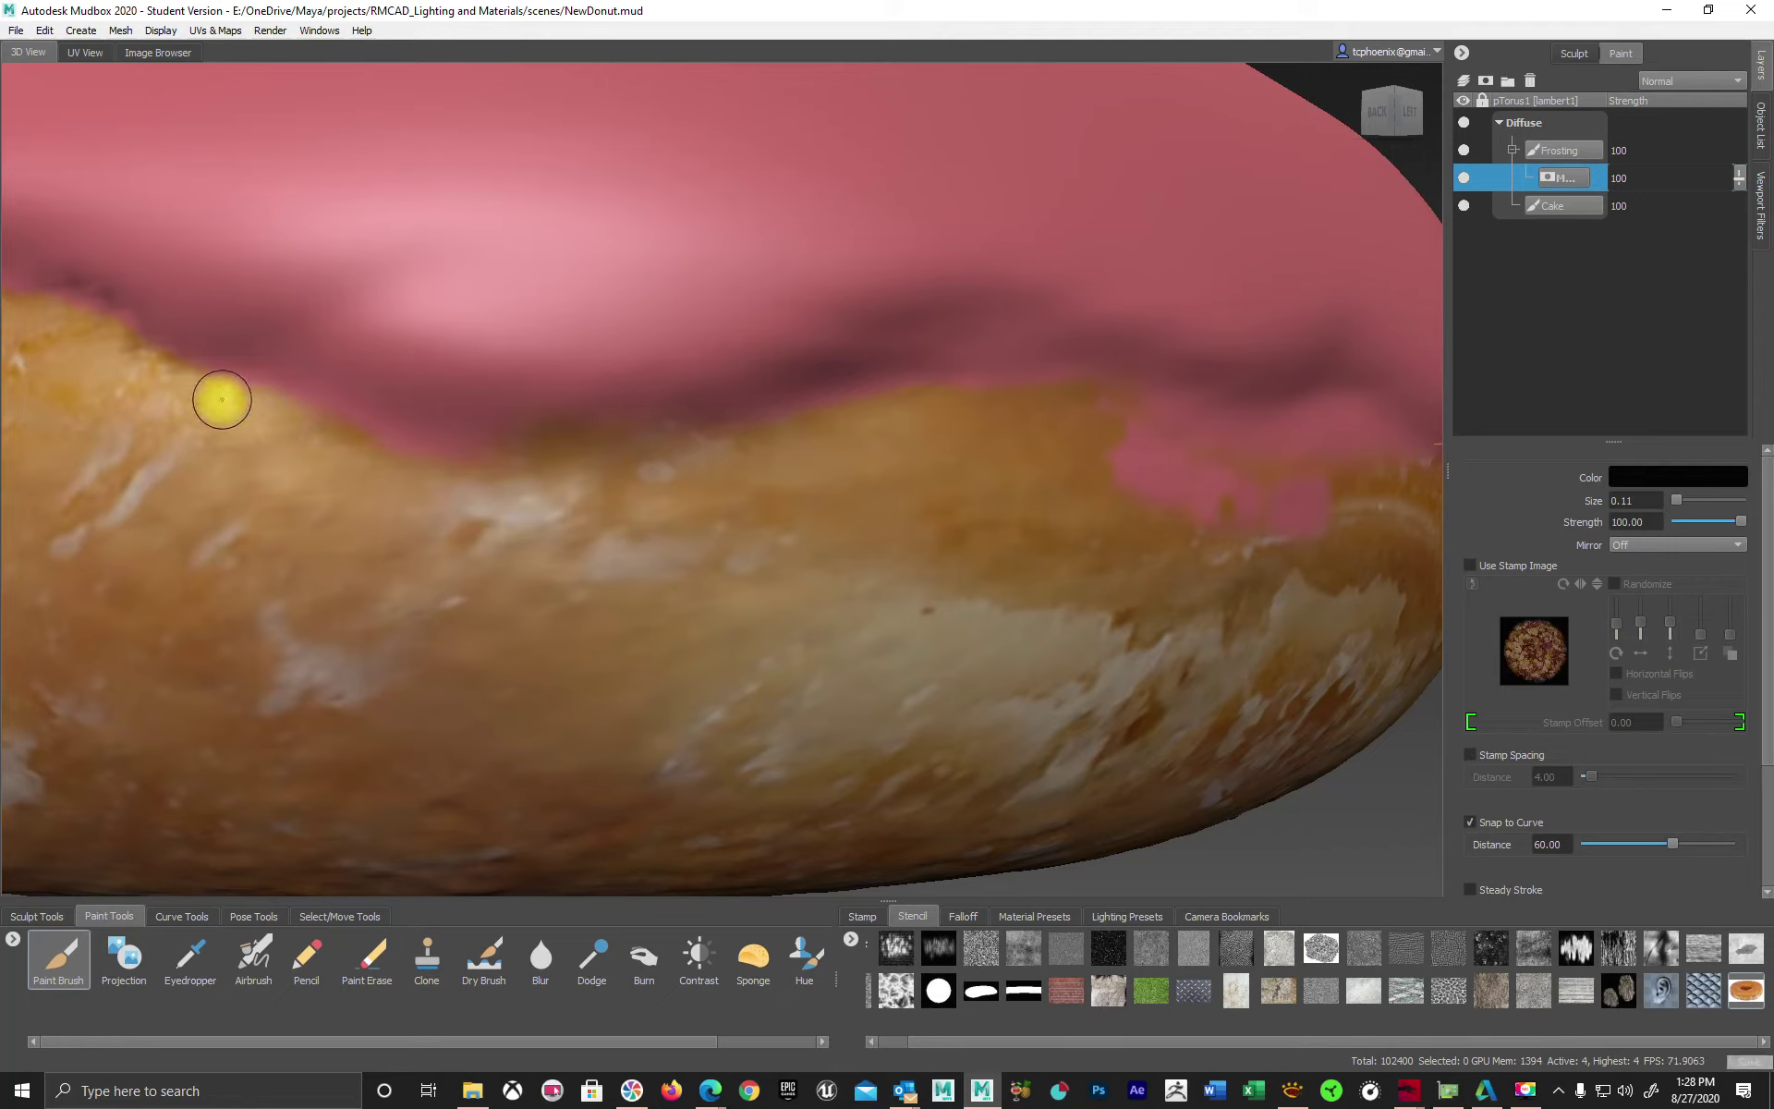
{"action": "key", "text": "shift"}
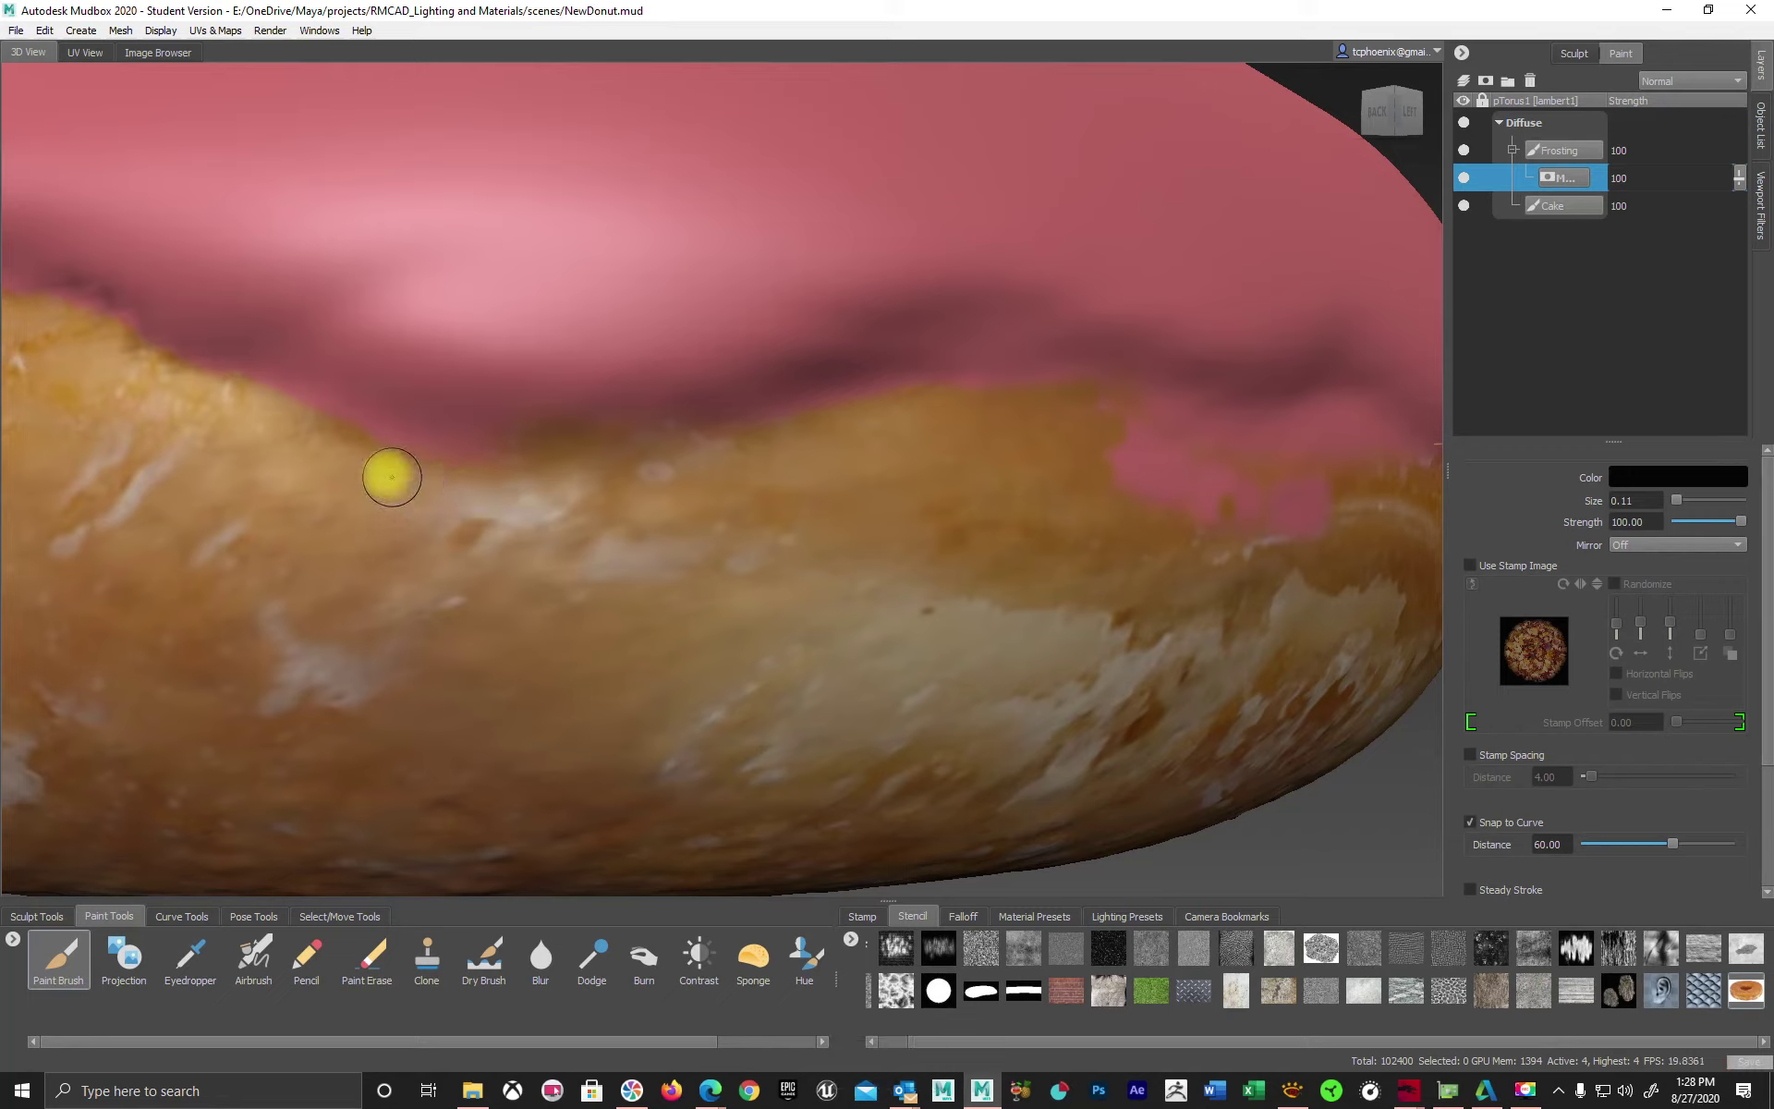
{"action": "key", "text": "ctrl"}
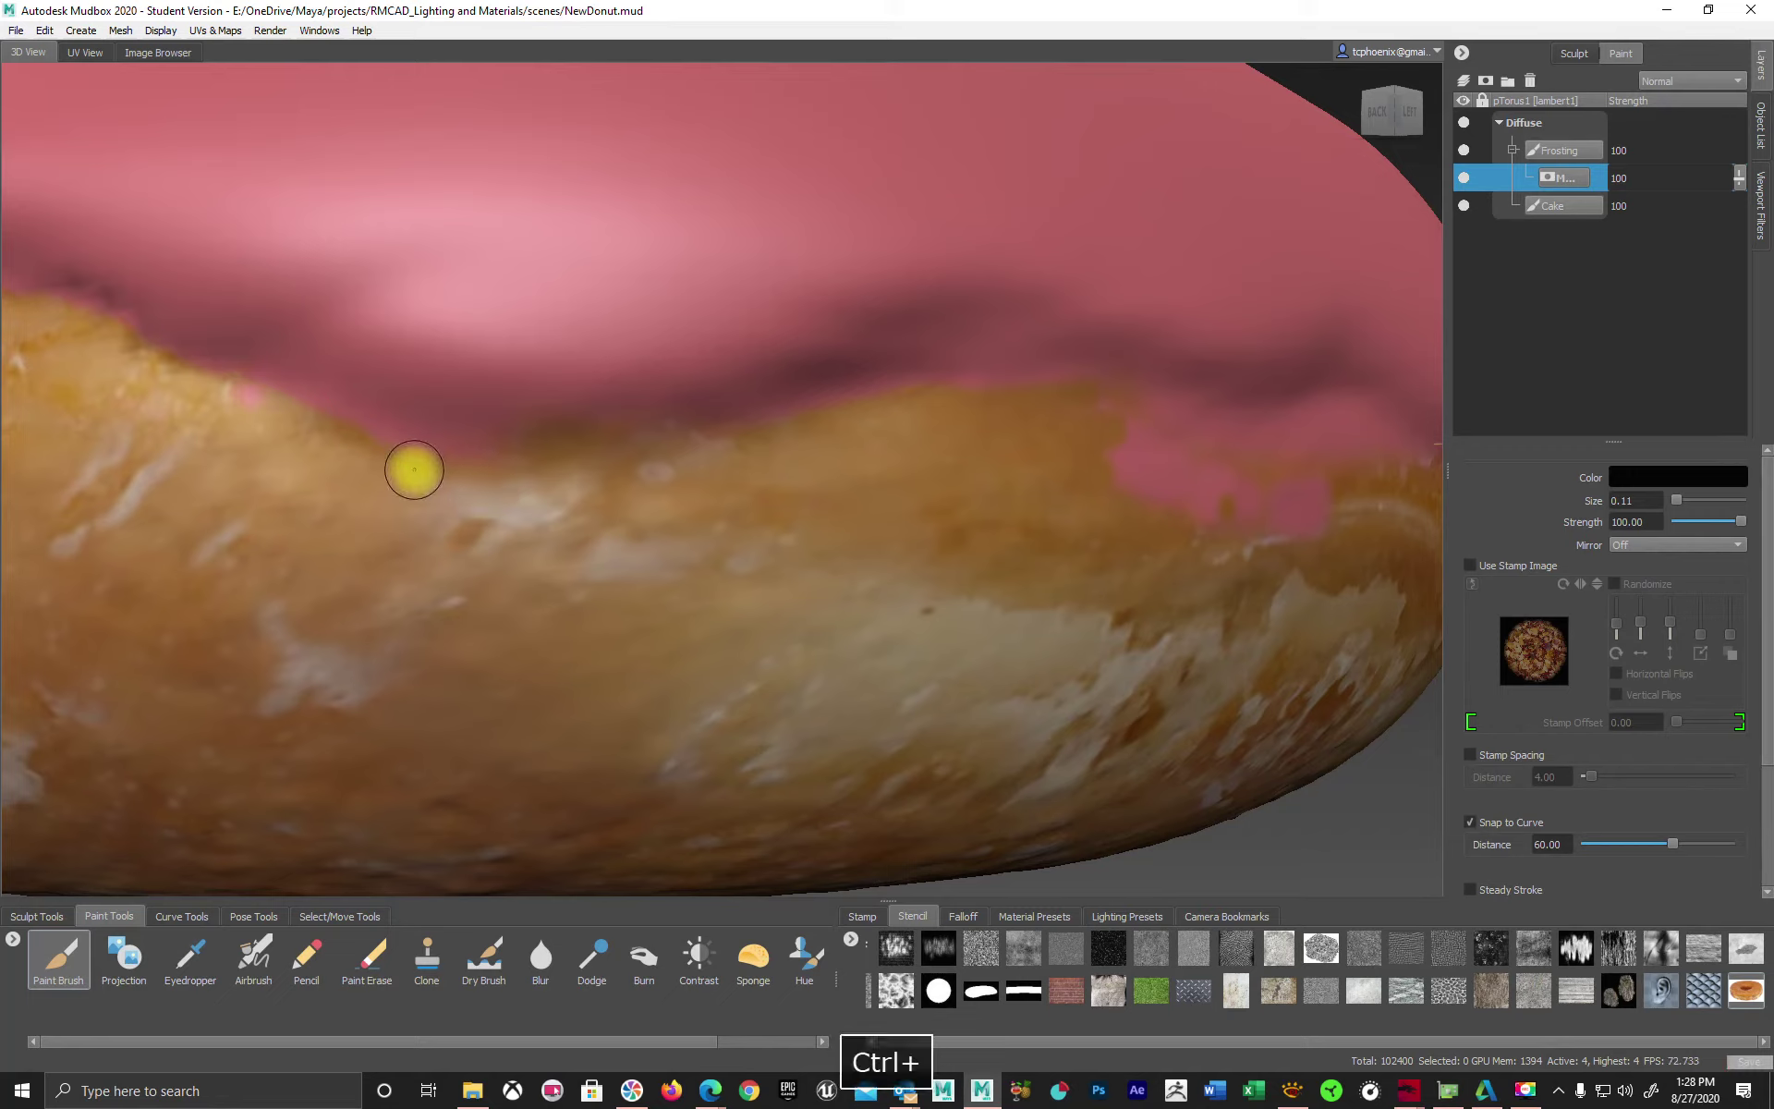
{"action": "key", "text": "ctrl+z"}
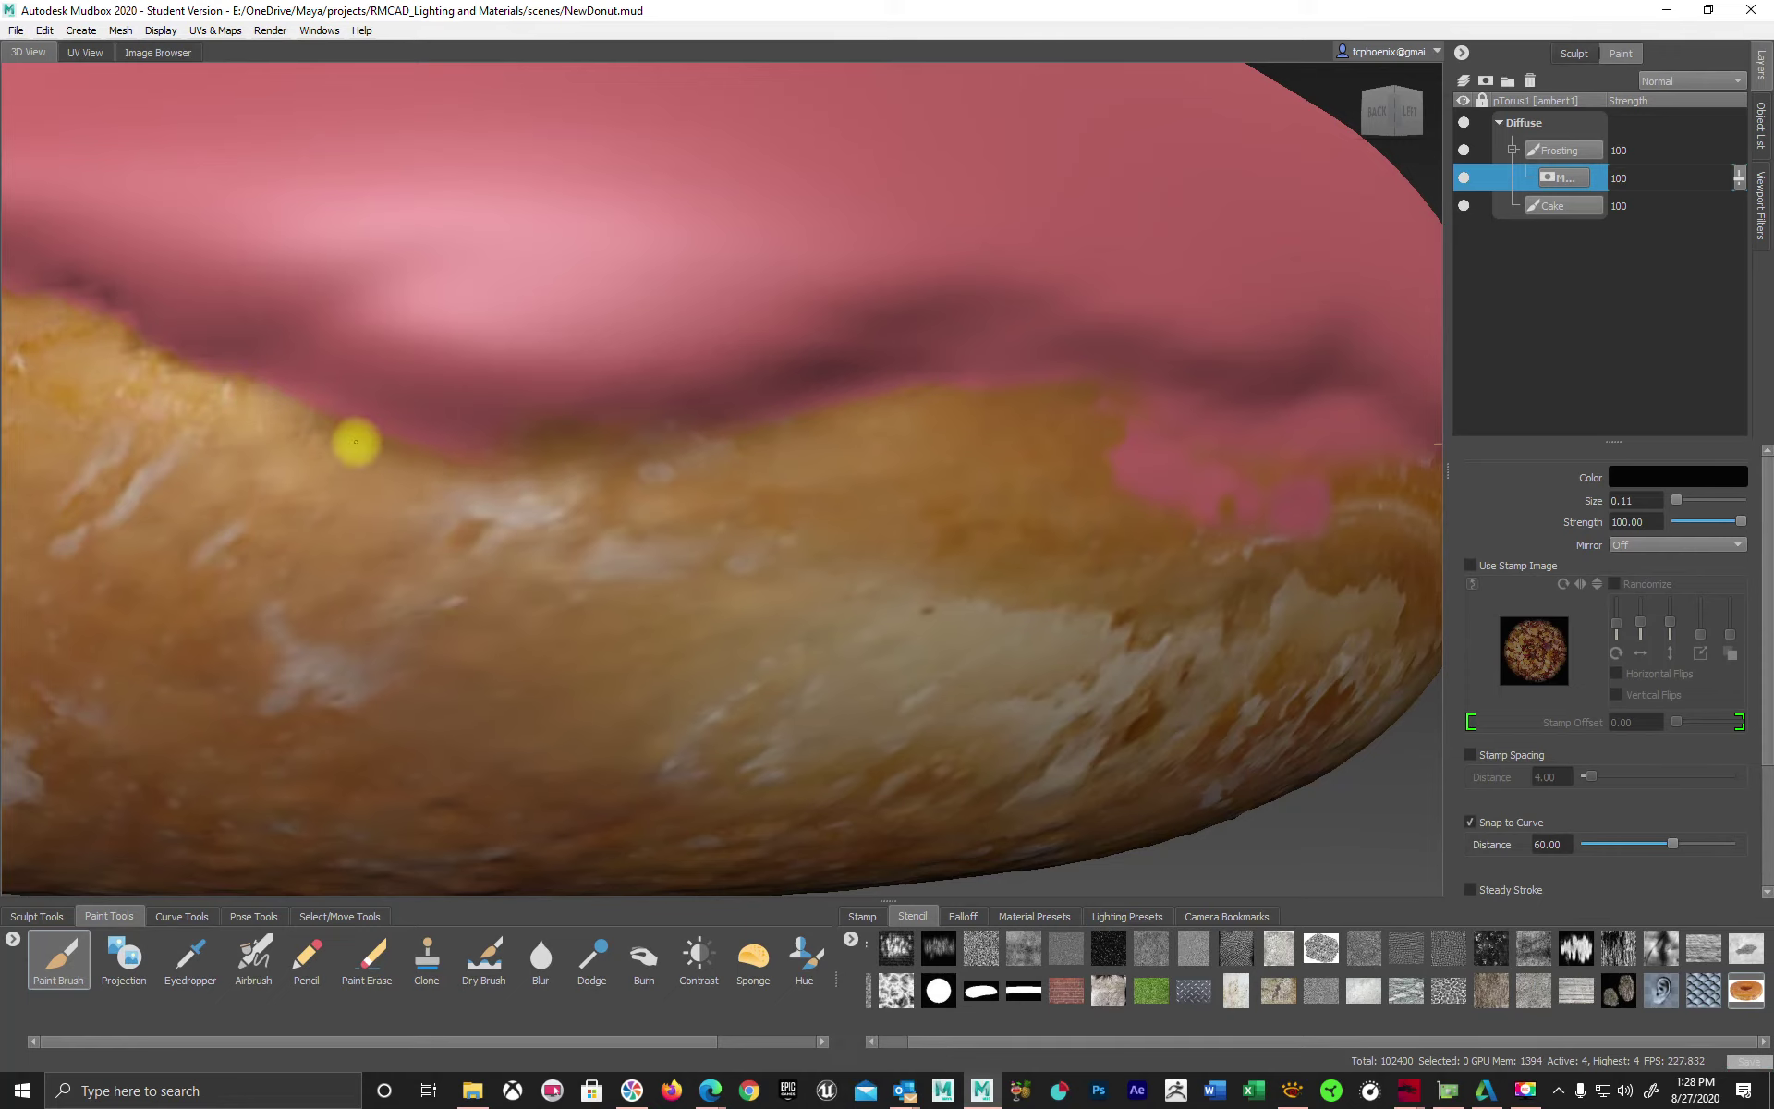
Mask out the pink strip and patches below the shallow frosting waves on the donut's left side.
{"action": "mouse_move", "coordinate": [606, 475]}
{"action": "left_mouse_down", "text": "alt"}
{"action": "mouse_move", "coordinate": [669, 508]}
{"action": "mouse_move", "coordinate": [536, 491]}
{"action": "mouse_move", "coordinate": [1039, 561]}
{"action": "left_mouse_up", "text": "alt"}
{"action": "mouse_move", "coordinate": [651, 507]}
{"action": "left_mouse_down"}
{"action": "mouse_move", "coordinate": [633, 468]}
{"action": "mouse_move", "coordinate": [646, 431]}
{"action": "mouse_move", "coordinate": [767, 400]}
{"action": "mouse_move", "coordinate": [670, 411]}
{"action": "left_mouse_up"}
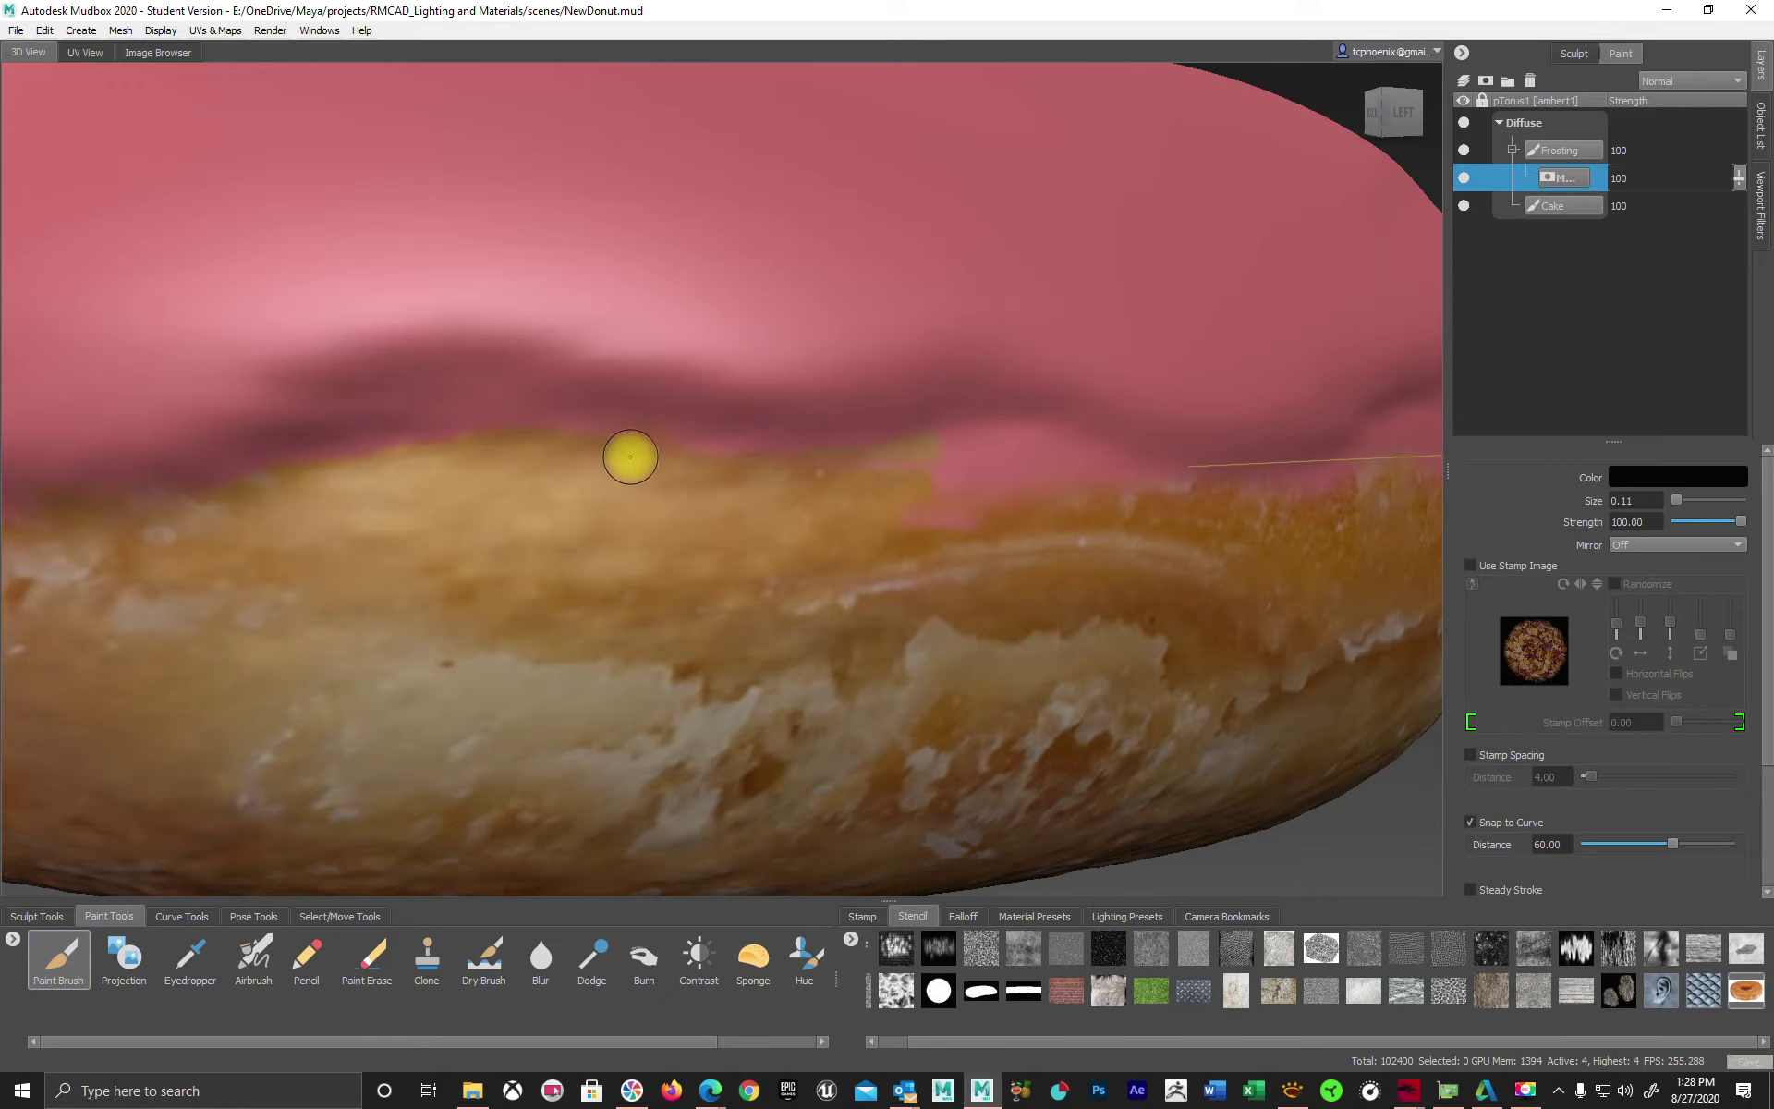
{"action": "left_click_drag", "start_coordinate": [456, 434], "coordinate": [322, 463]}
{"action": "mouse_move", "coordinate": [61, 548]}
{"action": "left_mouse_down", "text": "alt"}
{"action": "mouse_move", "coordinate": [713, 518]}
{"action": "mouse_move", "coordinate": [681, 523]}
{"action": "left_mouse_up", "text": "alt"}
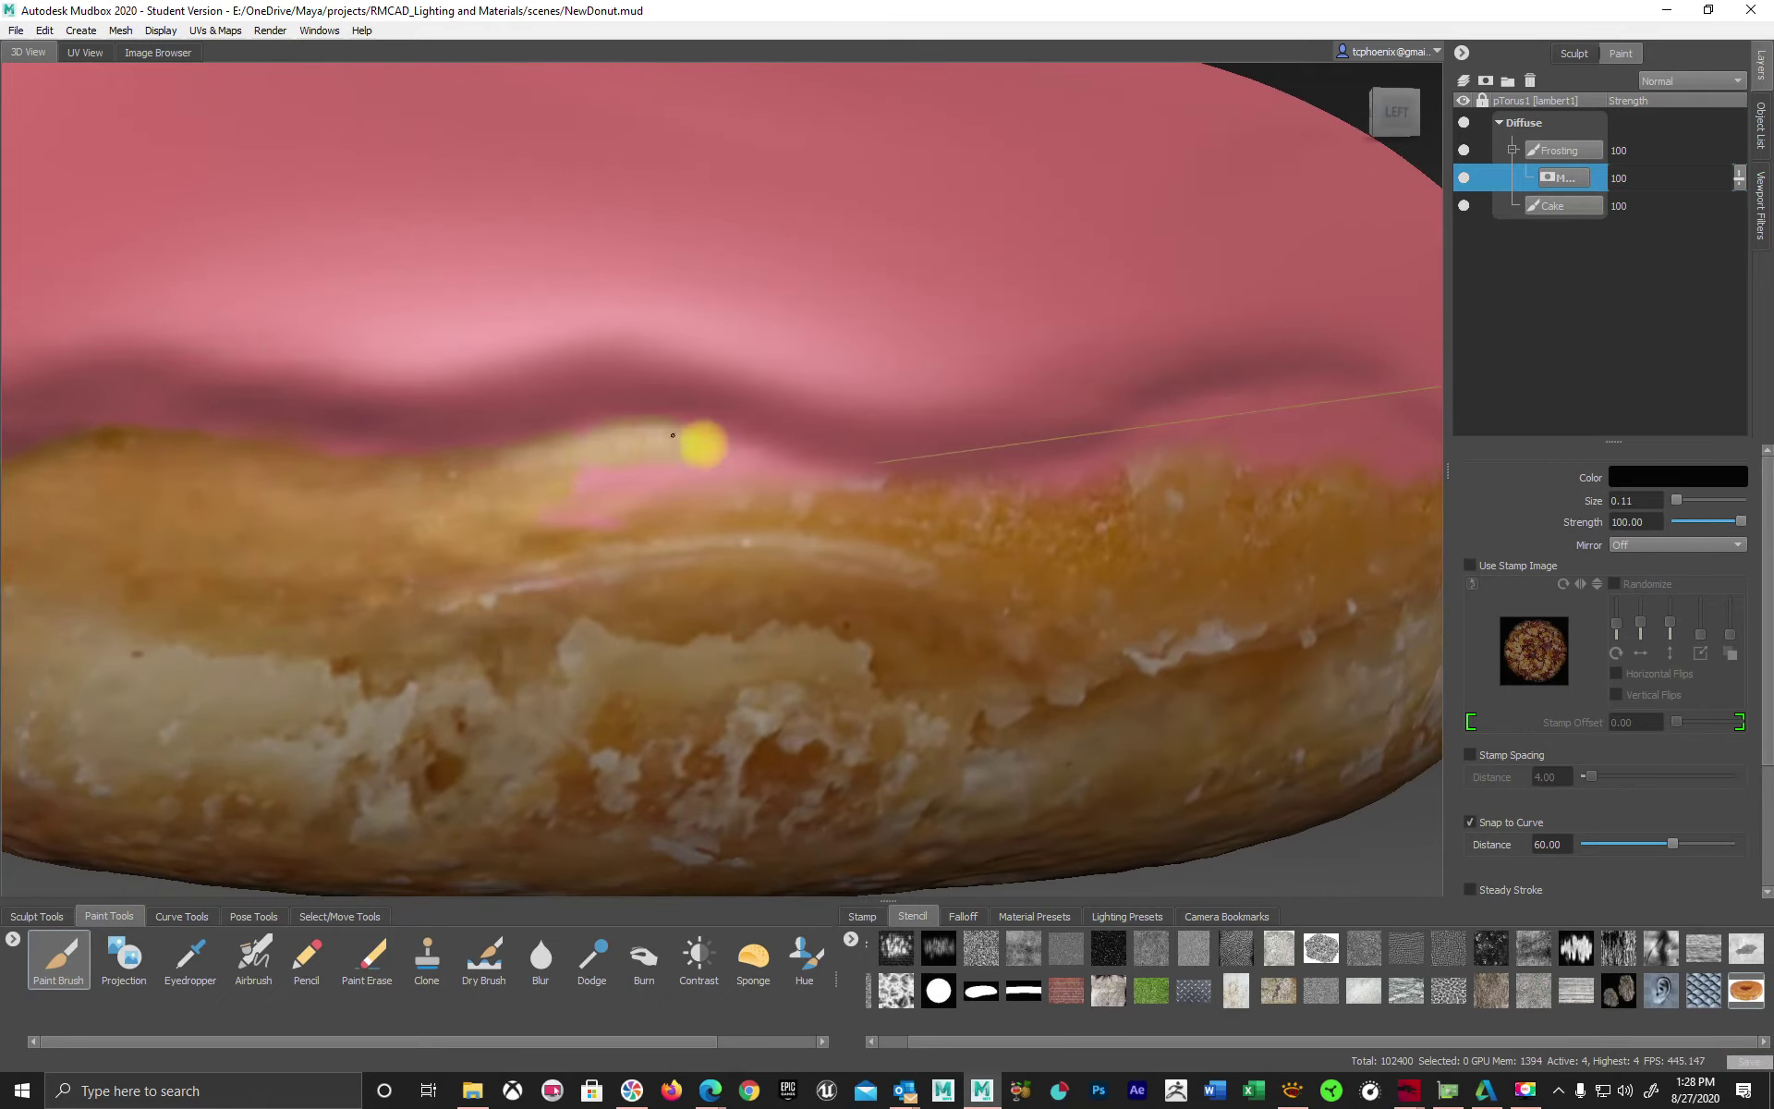
{"action": "mouse_move", "coordinate": [672, 435]}
{"action": "left_mouse_down"}
{"action": "mouse_move", "coordinate": [740, 444]}
{"action": "mouse_move", "coordinate": [452, 525]}
{"action": "left_mouse_up"}
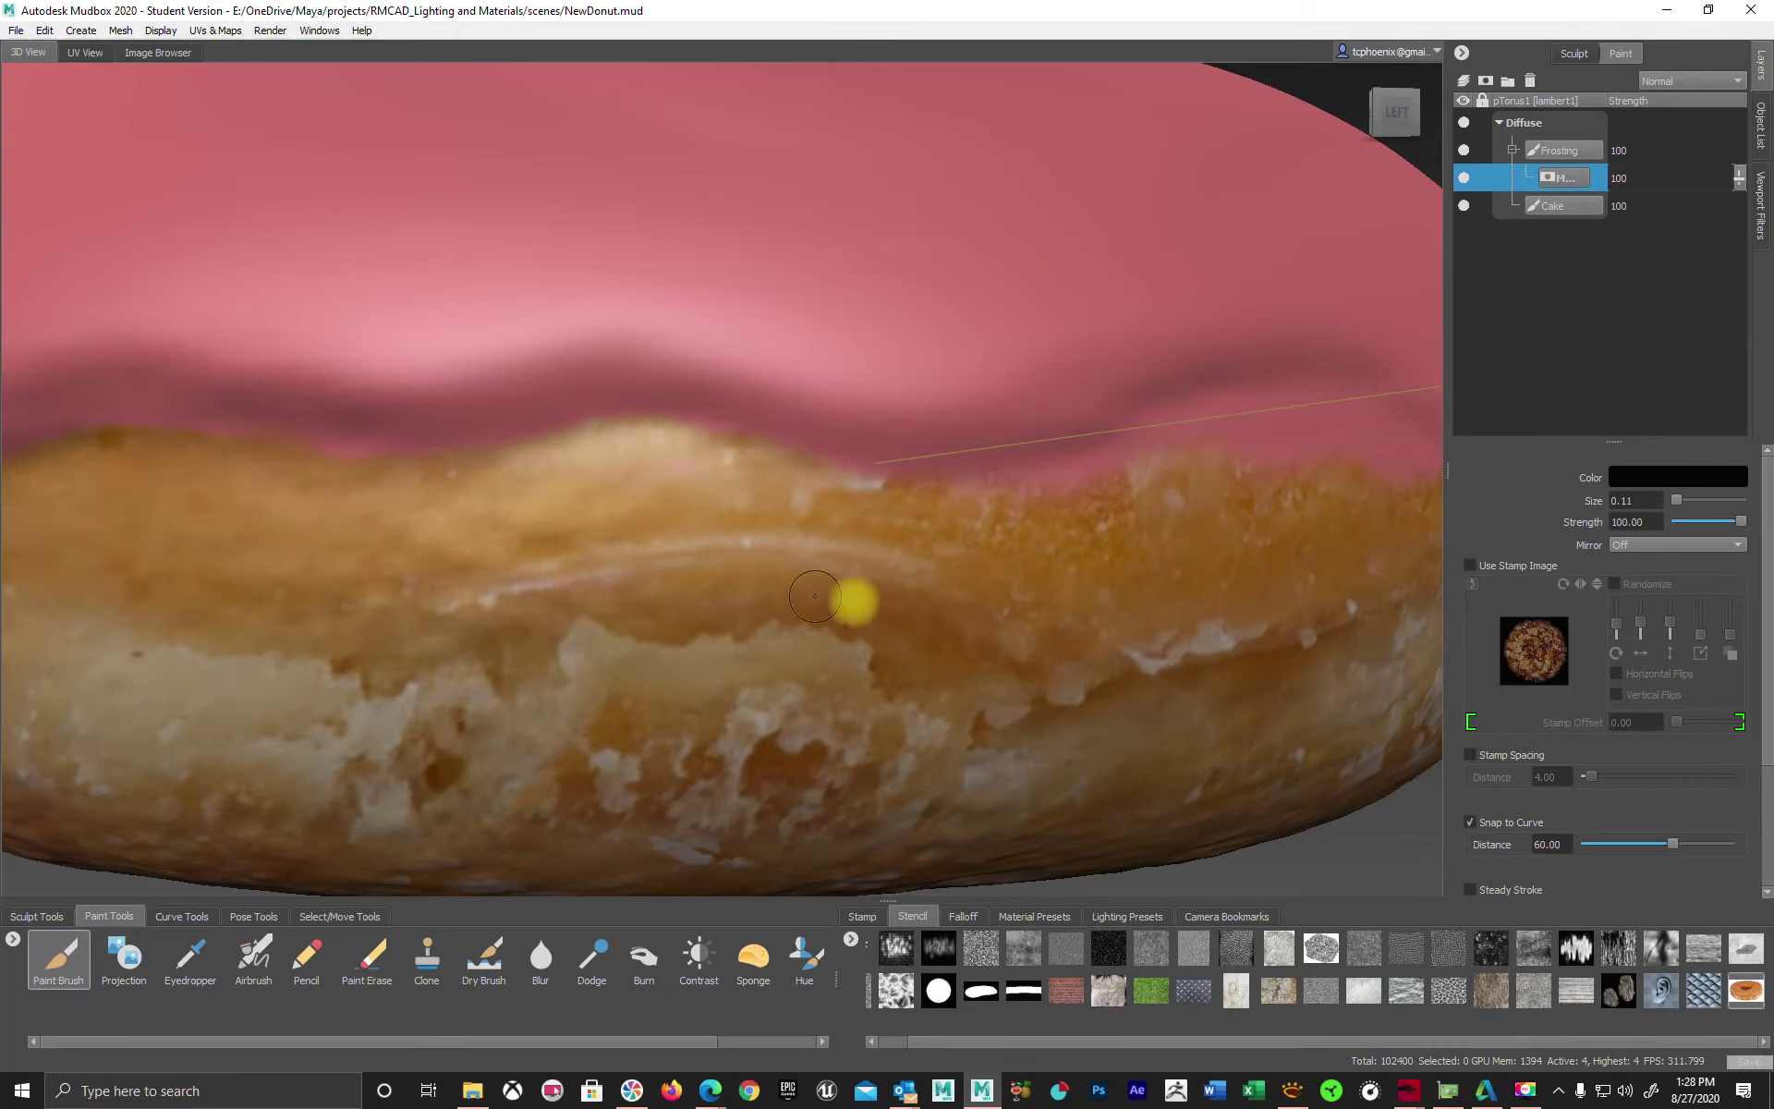
Mask out the pink under the next two frosting arches, moving from the donut's left side toward its front.
{"action": "mouse_move", "coordinate": [851, 601]}
{"action": "left_mouse_down", "text": "alt"}
{"action": "mouse_move", "coordinate": [875, 618]}
{"action": "mouse_move", "coordinate": [568, 524]}
{"action": "left_mouse_up", "text": "alt"}
{"action": "mouse_move", "coordinate": [472, 482]}
{"action": "left_mouse_down"}
{"action": "mouse_move", "coordinate": [634, 443]}
{"action": "mouse_move", "coordinate": [1009, 413]}
{"action": "left_mouse_up"}
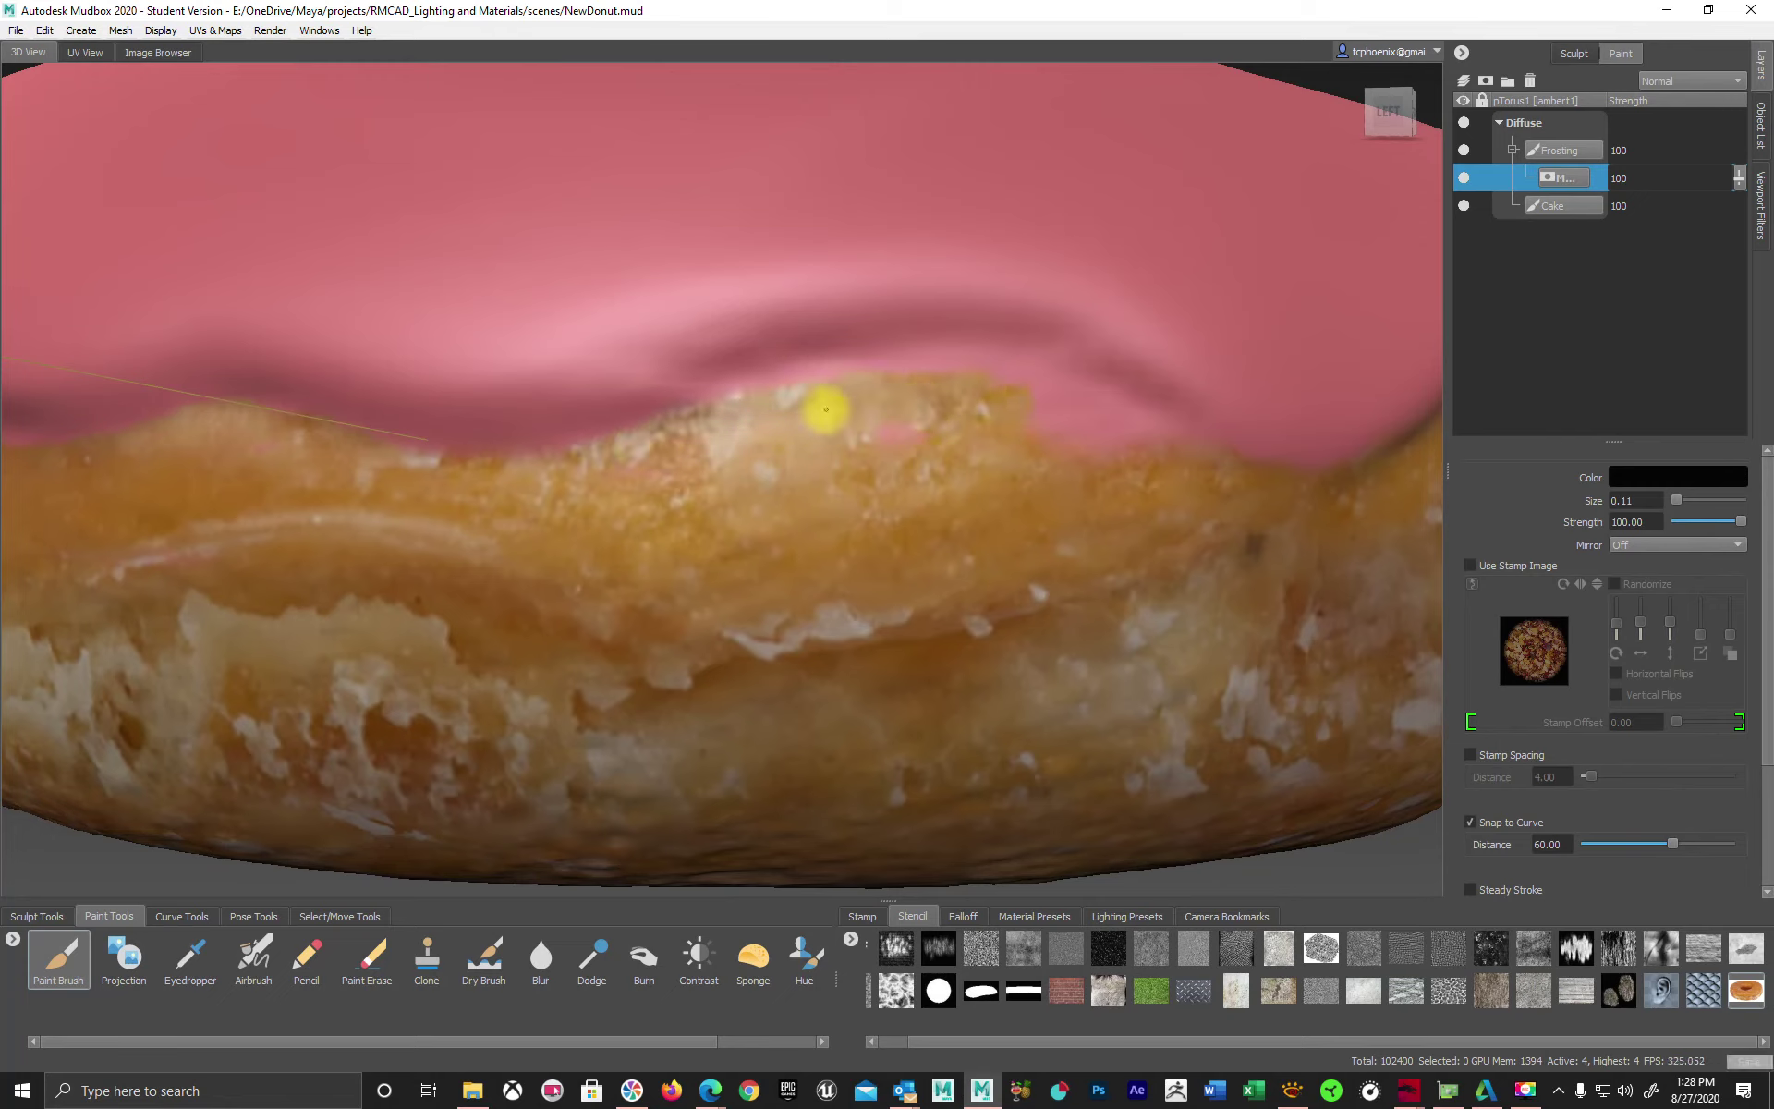
{"action": "left_click_drag", "start_coordinate": [732, 402], "coordinate": [1021, 369]}
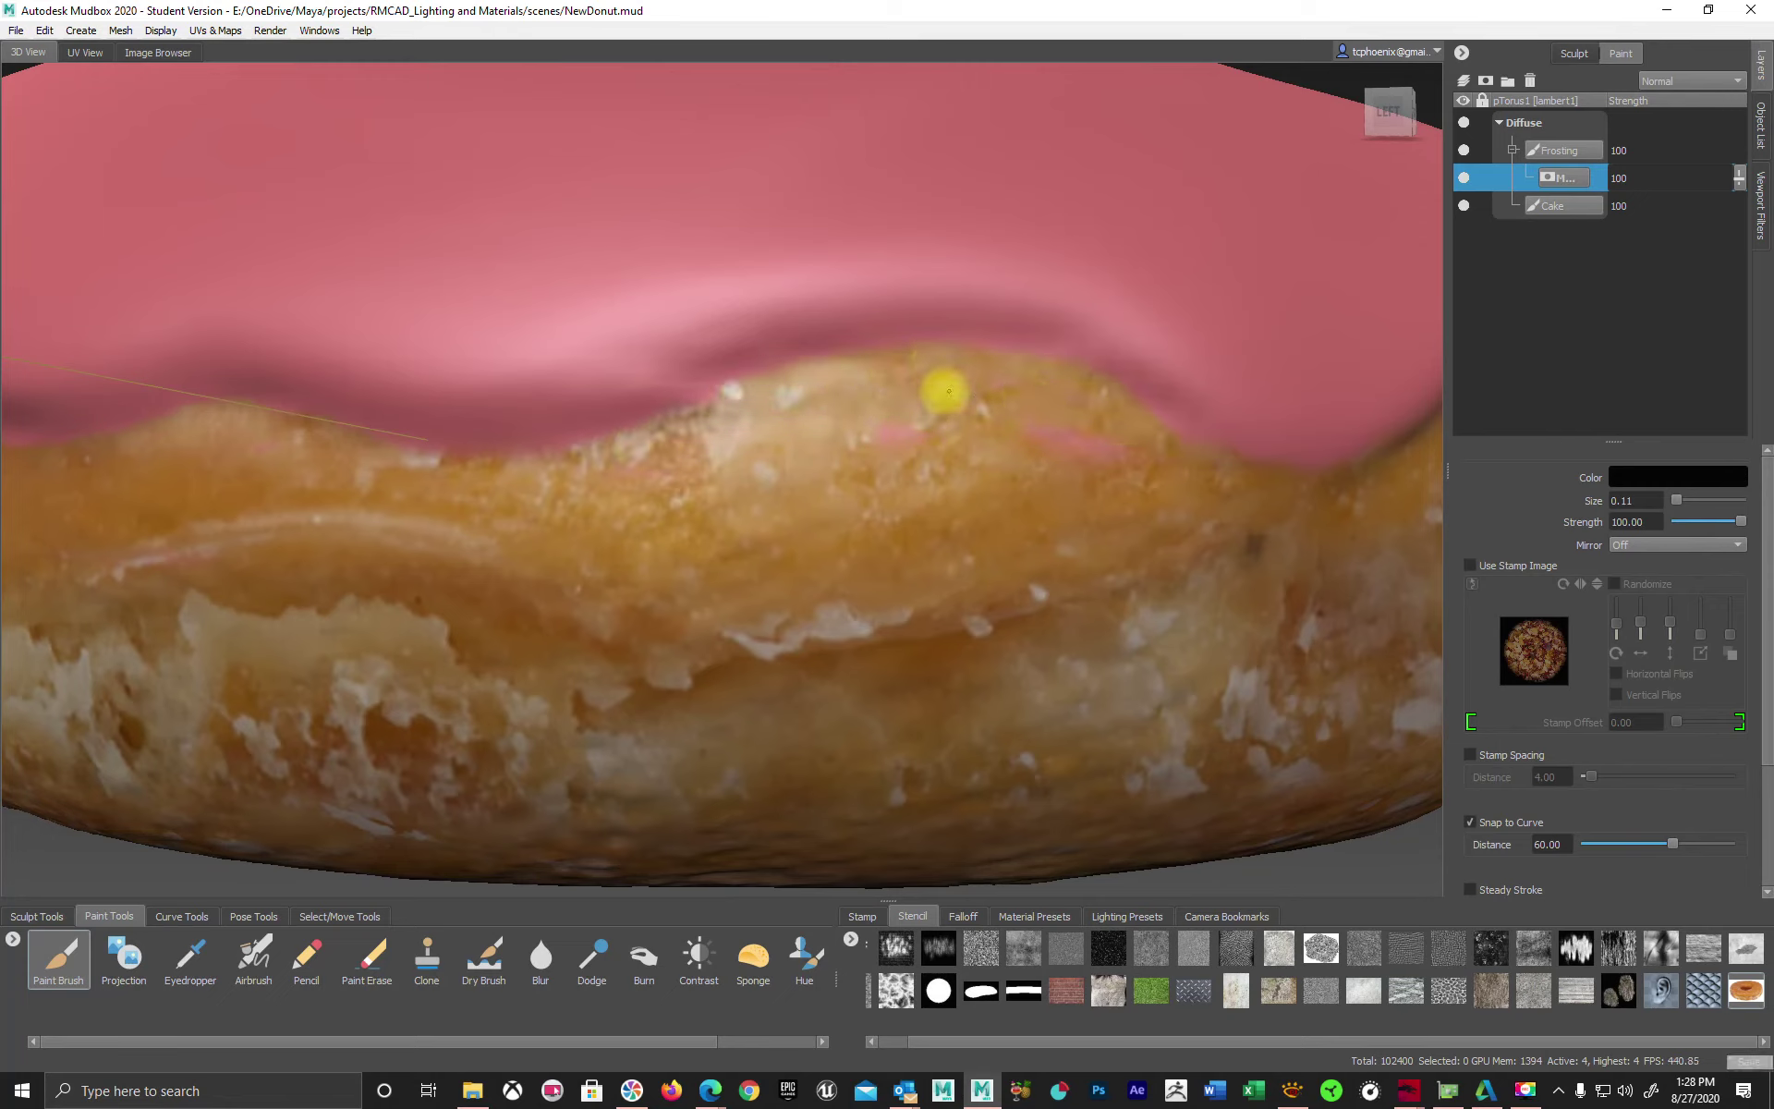
{"action": "left_click_drag", "start_coordinate": [1219, 592], "coordinate": [1013, 598], "text": "alt"}
{"action": "mouse_move", "coordinate": [970, 427]}
{"action": "left_mouse_down"}
{"action": "mouse_move", "coordinate": [1006, 443]}
{"action": "mouse_move", "coordinate": [843, 385]}
{"action": "mouse_move", "coordinate": [678, 420]}
{"action": "left_mouse_up"}
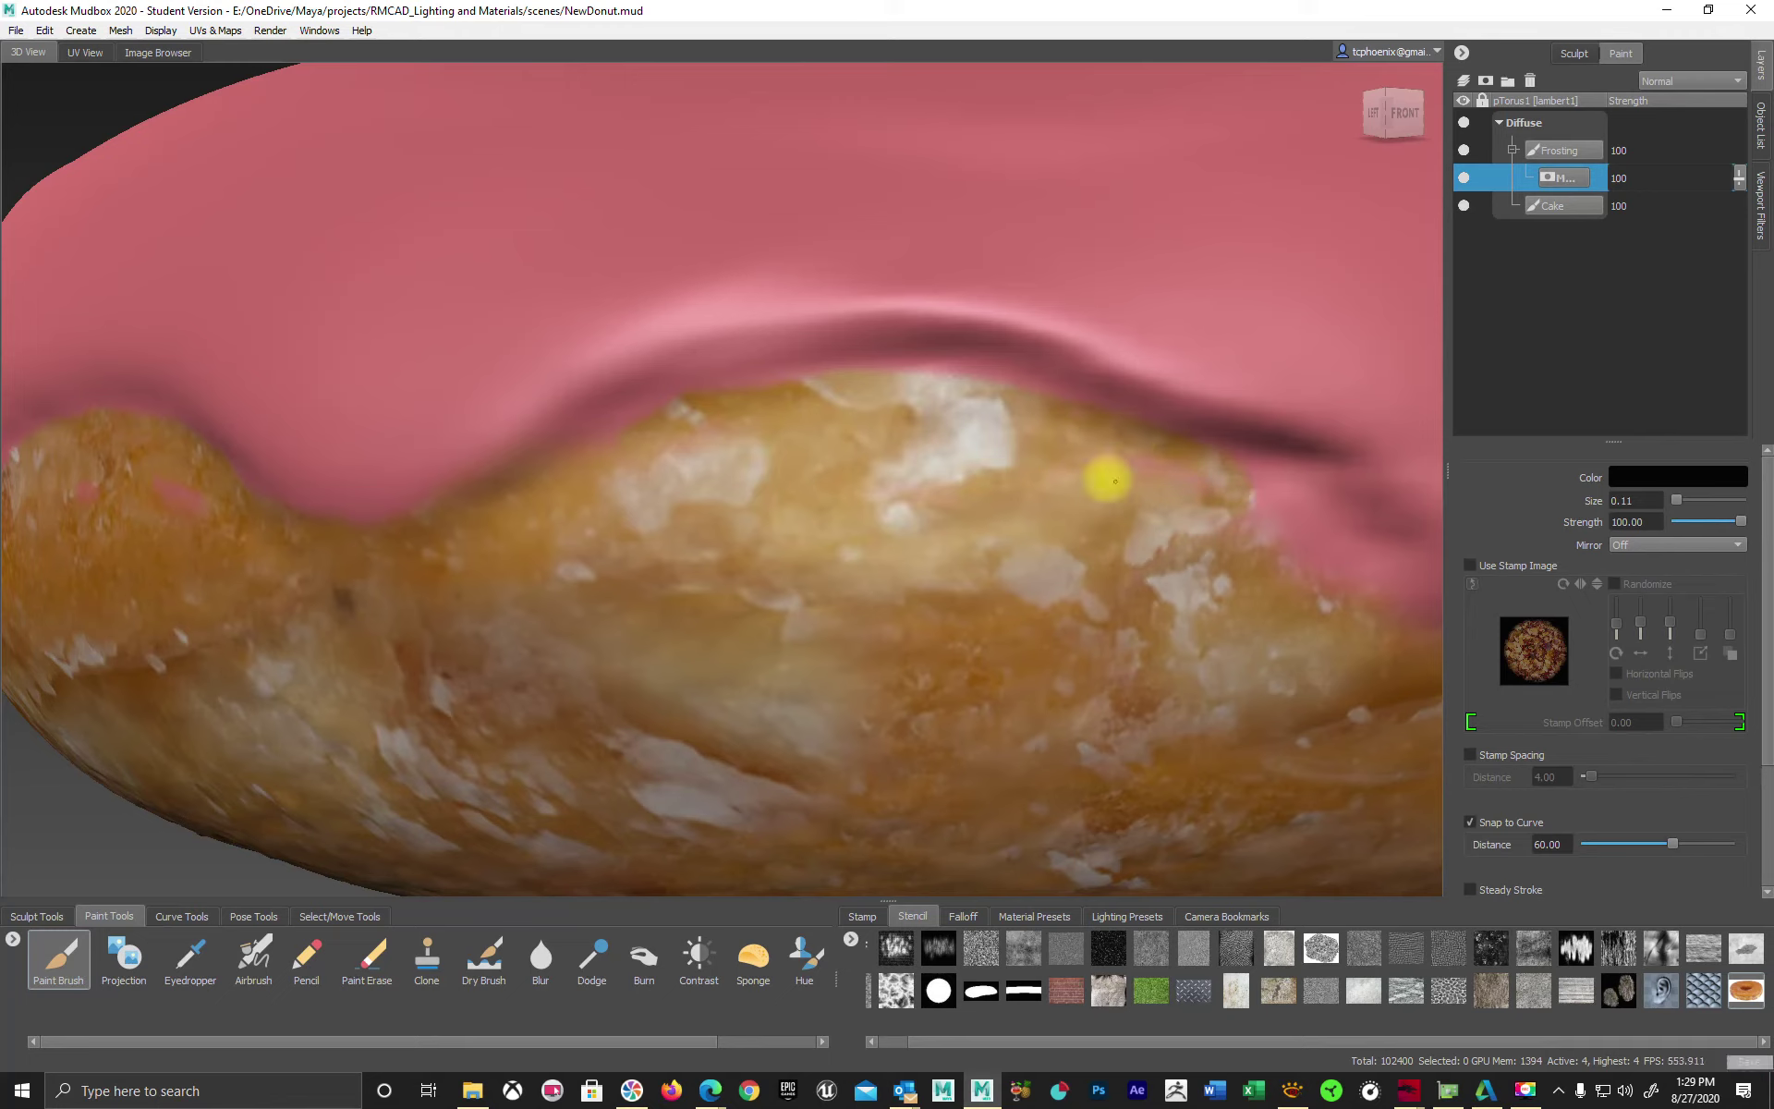
Mask out the pink beside the pointed drip and below the frosting edge across the donut's front.
{"action": "mouse_move", "coordinate": [1346, 622]}
{"action": "left_mouse_down", "text": "alt"}
{"action": "mouse_move", "coordinate": [1208, 543]}
{"action": "mouse_move", "coordinate": [859, 536]}
{"action": "left_mouse_up", "text": "alt"}
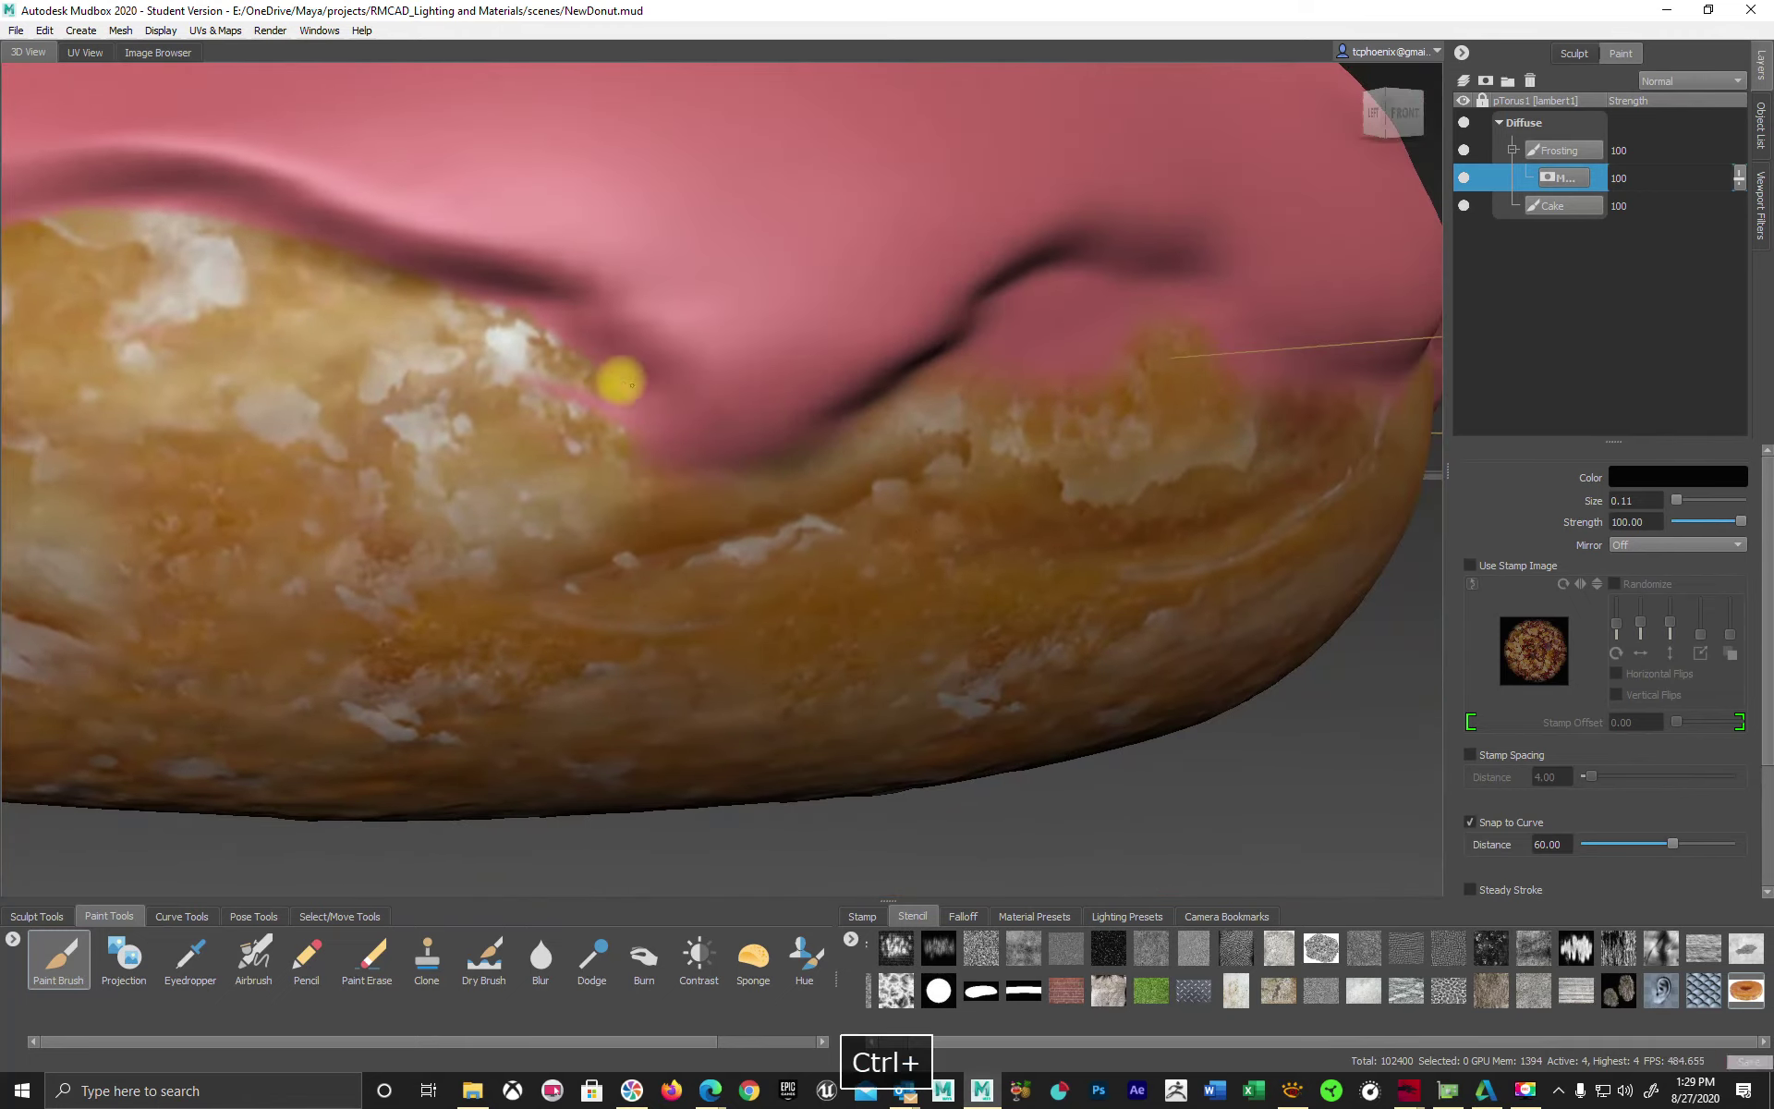
{"action": "left_click_drag", "start_coordinate": [478, 324], "coordinate": [603, 408]}
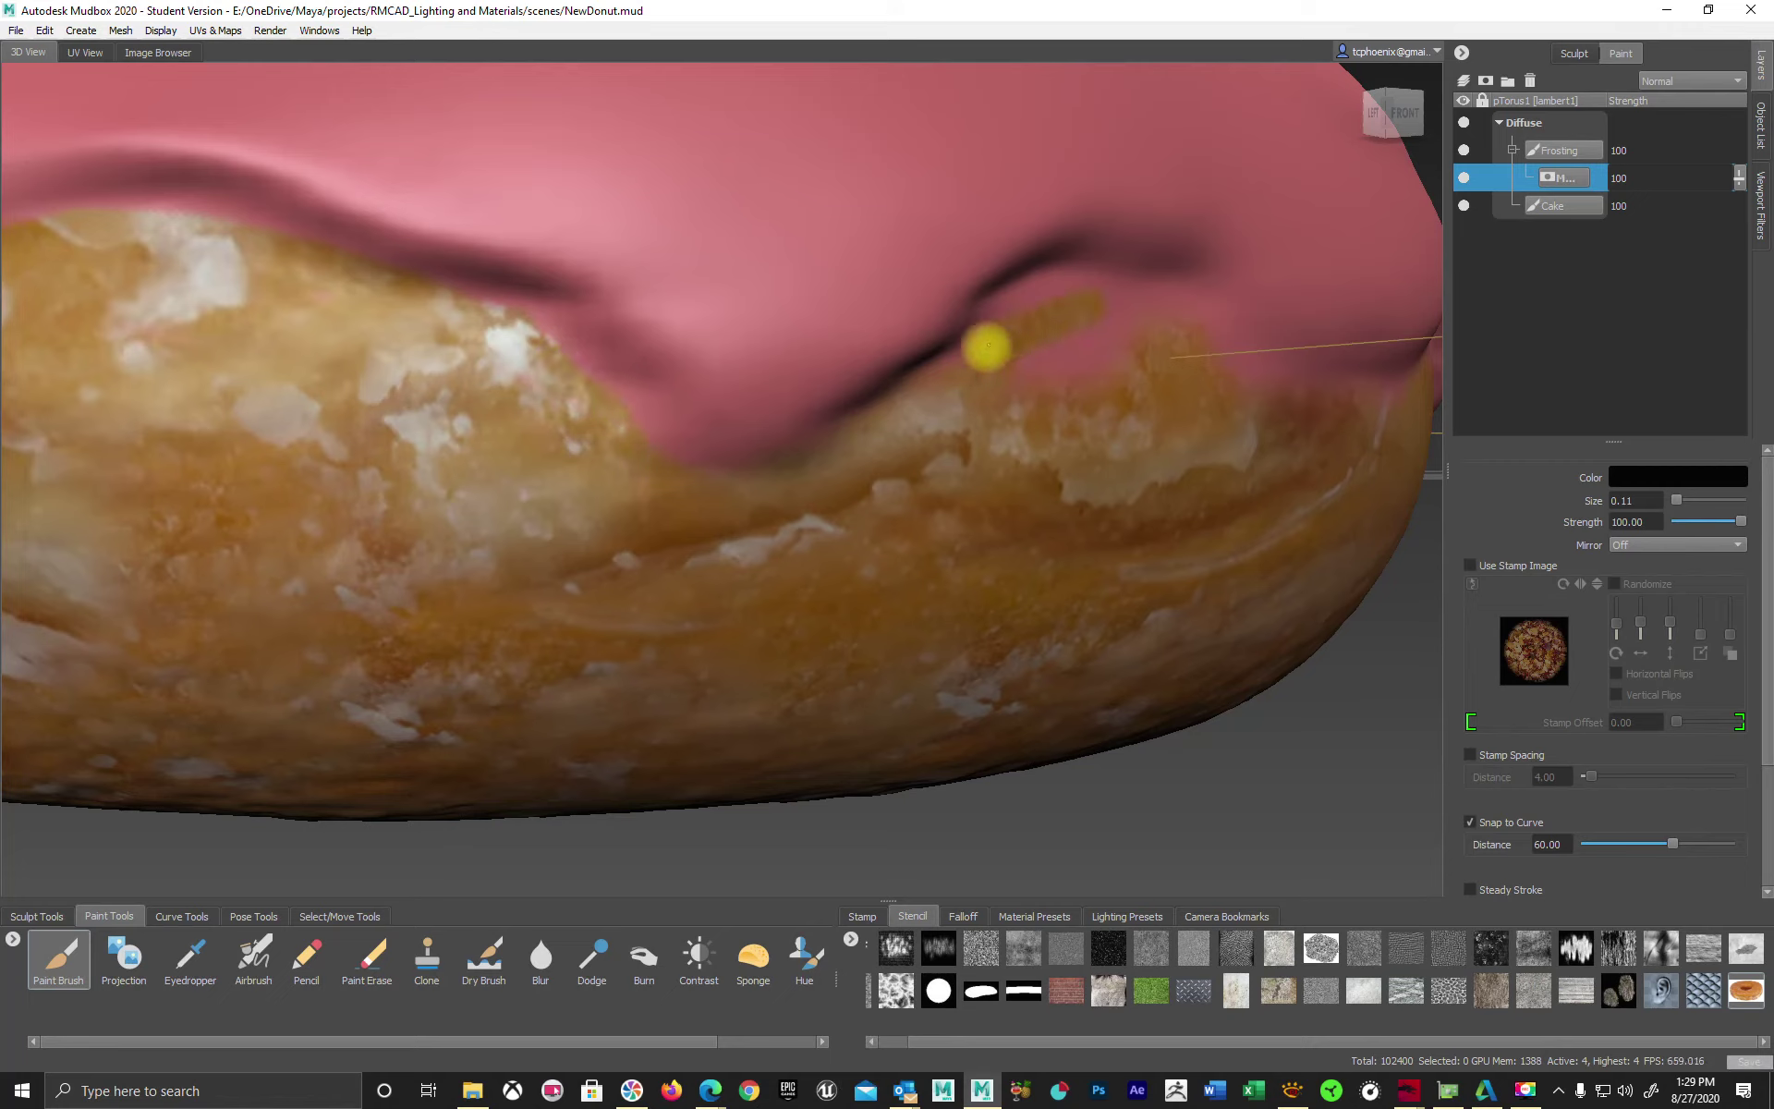
{"action": "mouse_move", "coordinate": [1009, 320]}
{"action": "left_mouse_down"}
{"action": "mouse_move", "coordinate": [931, 384]}
{"action": "mouse_move", "coordinate": [1129, 384]}
{"action": "mouse_move", "coordinate": [1020, 375]}
{"action": "left_mouse_up"}
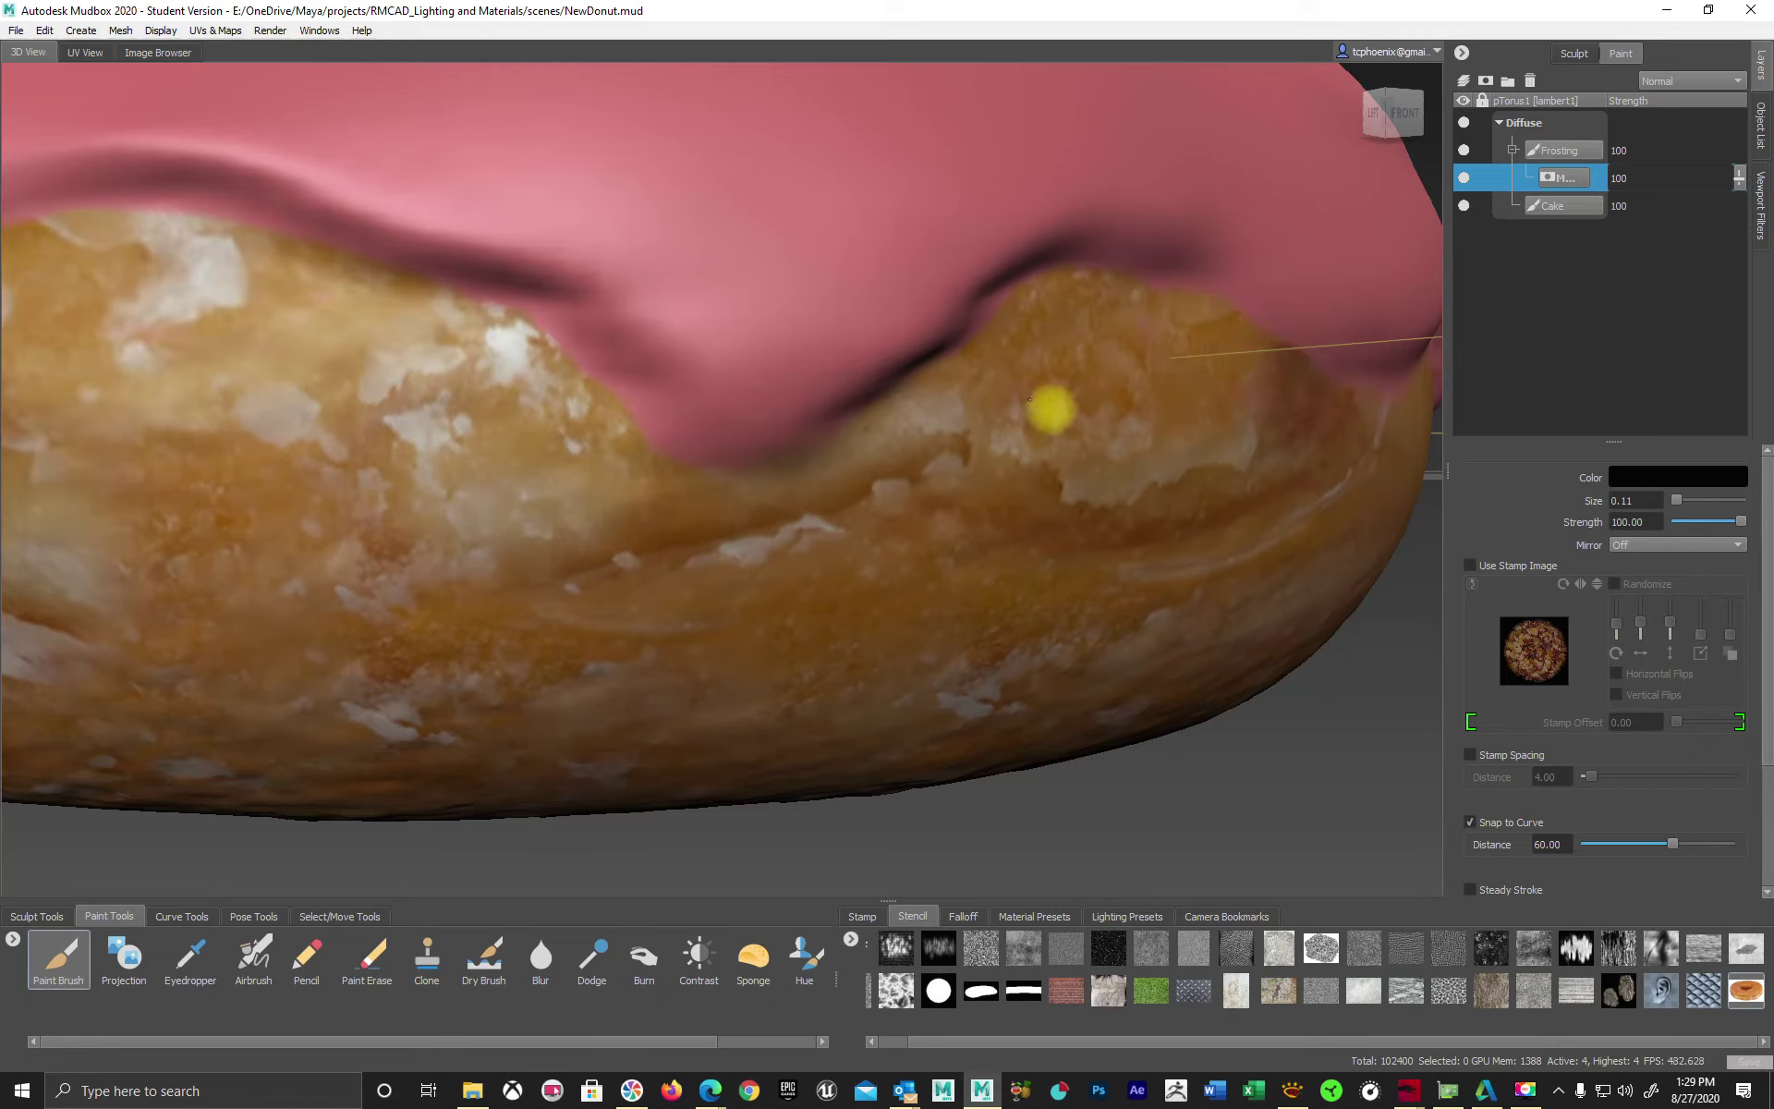
{"action": "left_click_drag", "start_coordinate": [1054, 404], "coordinate": [843, 535], "text": "alt"}
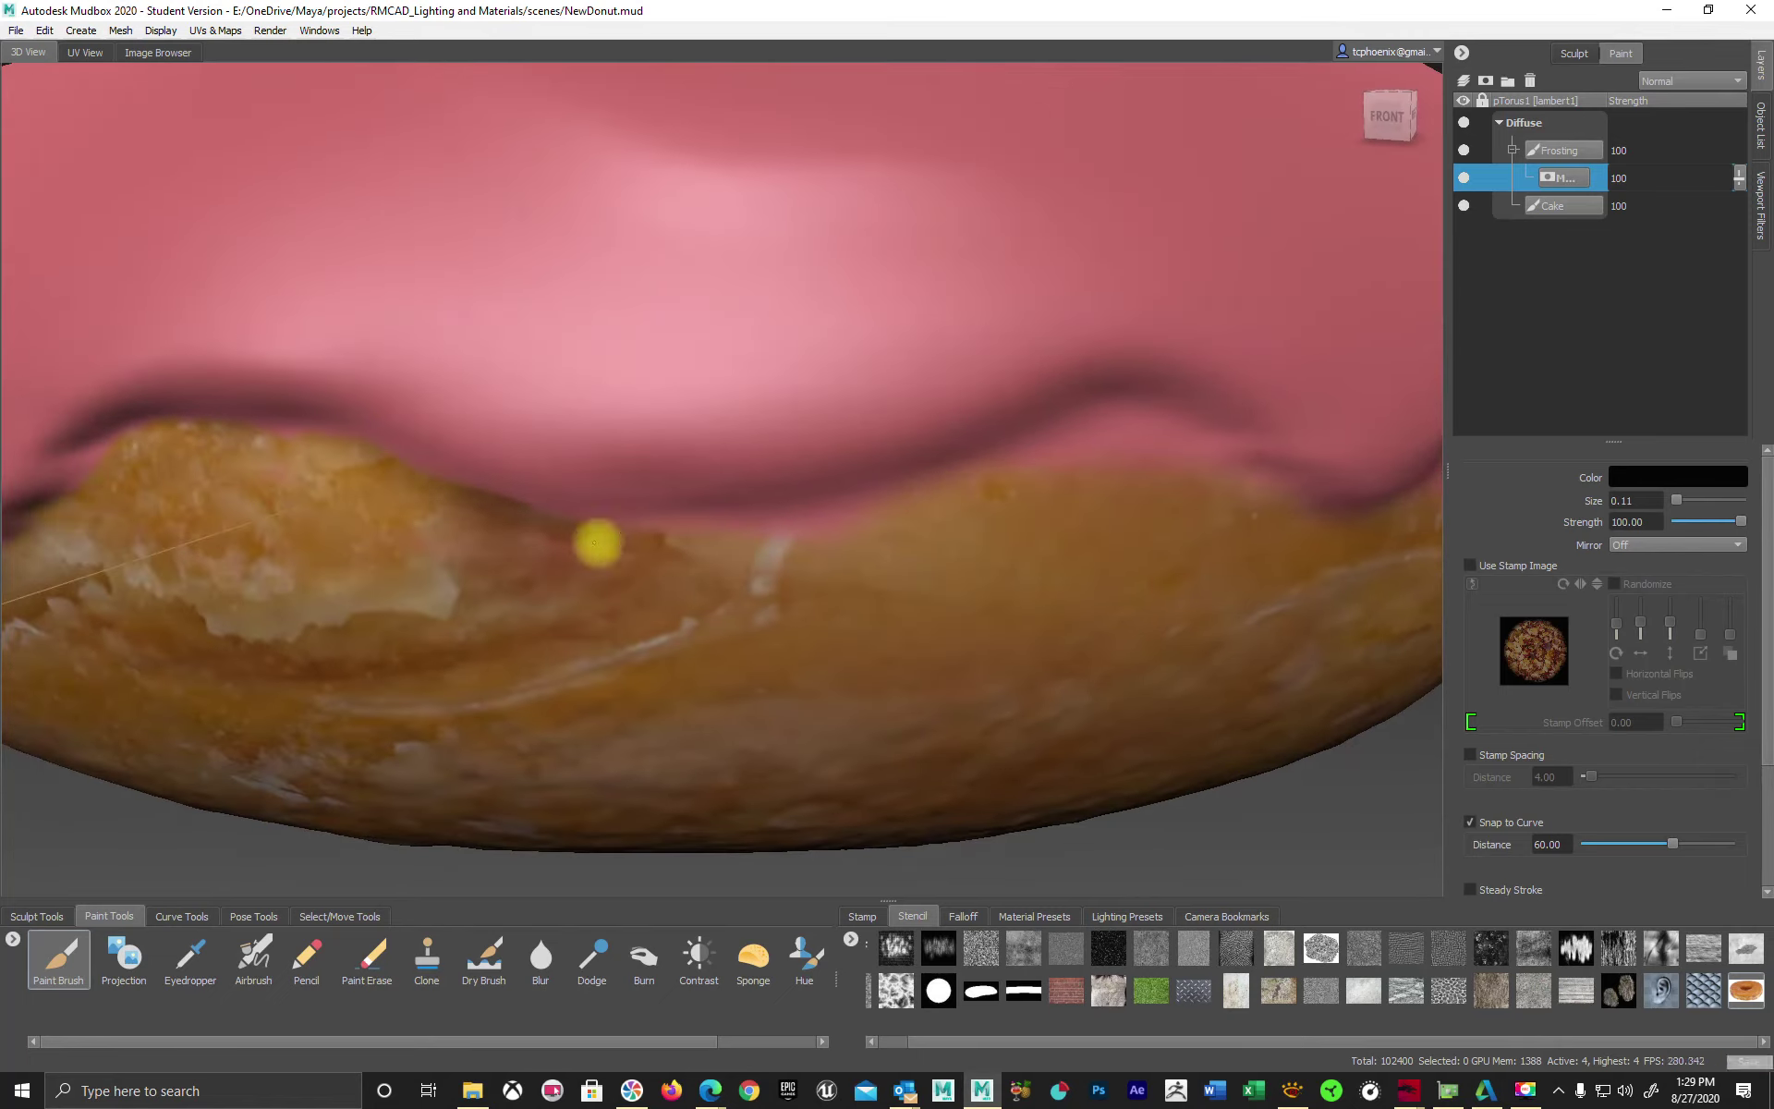
{"action": "mouse_move", "coordinate": [597, 542]}
{"action": "left_mouse_down"}
{"action": "mouse_move", "coordinate": [813, 517]}
{"action": "mouse_move", "coordinate": [563, 516]}
{"action": "mouse_move", "coordinate": [943, 481]}
{"action": "mouse_move", "coordinate": [568, 528]}
{"action": "left_mouse_up"}
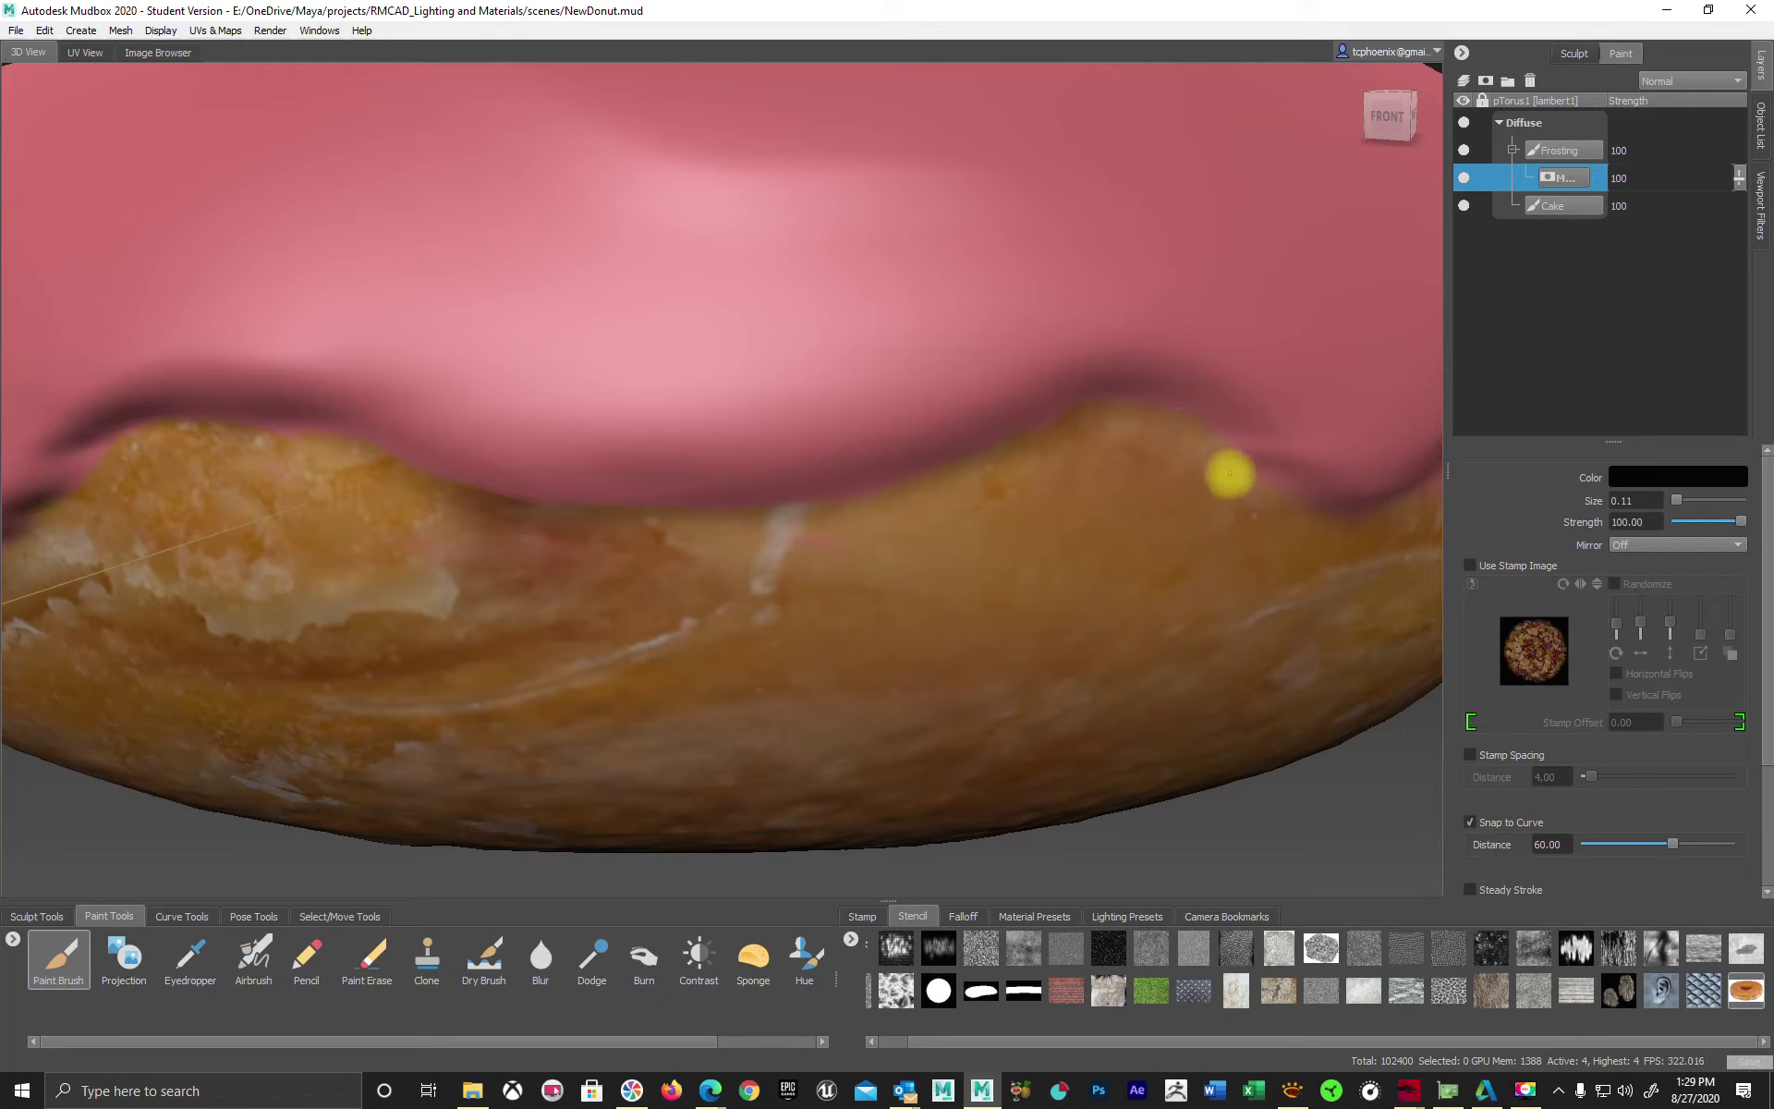
Enlarge the brush to size 0.40 and mask out the wide pink area under the long frosting arch on the donut's right side.
{"action": "left_click_drag", "start_coordinate": [1271, 579], "coordinate": [1063, 620], "text": "alt"}
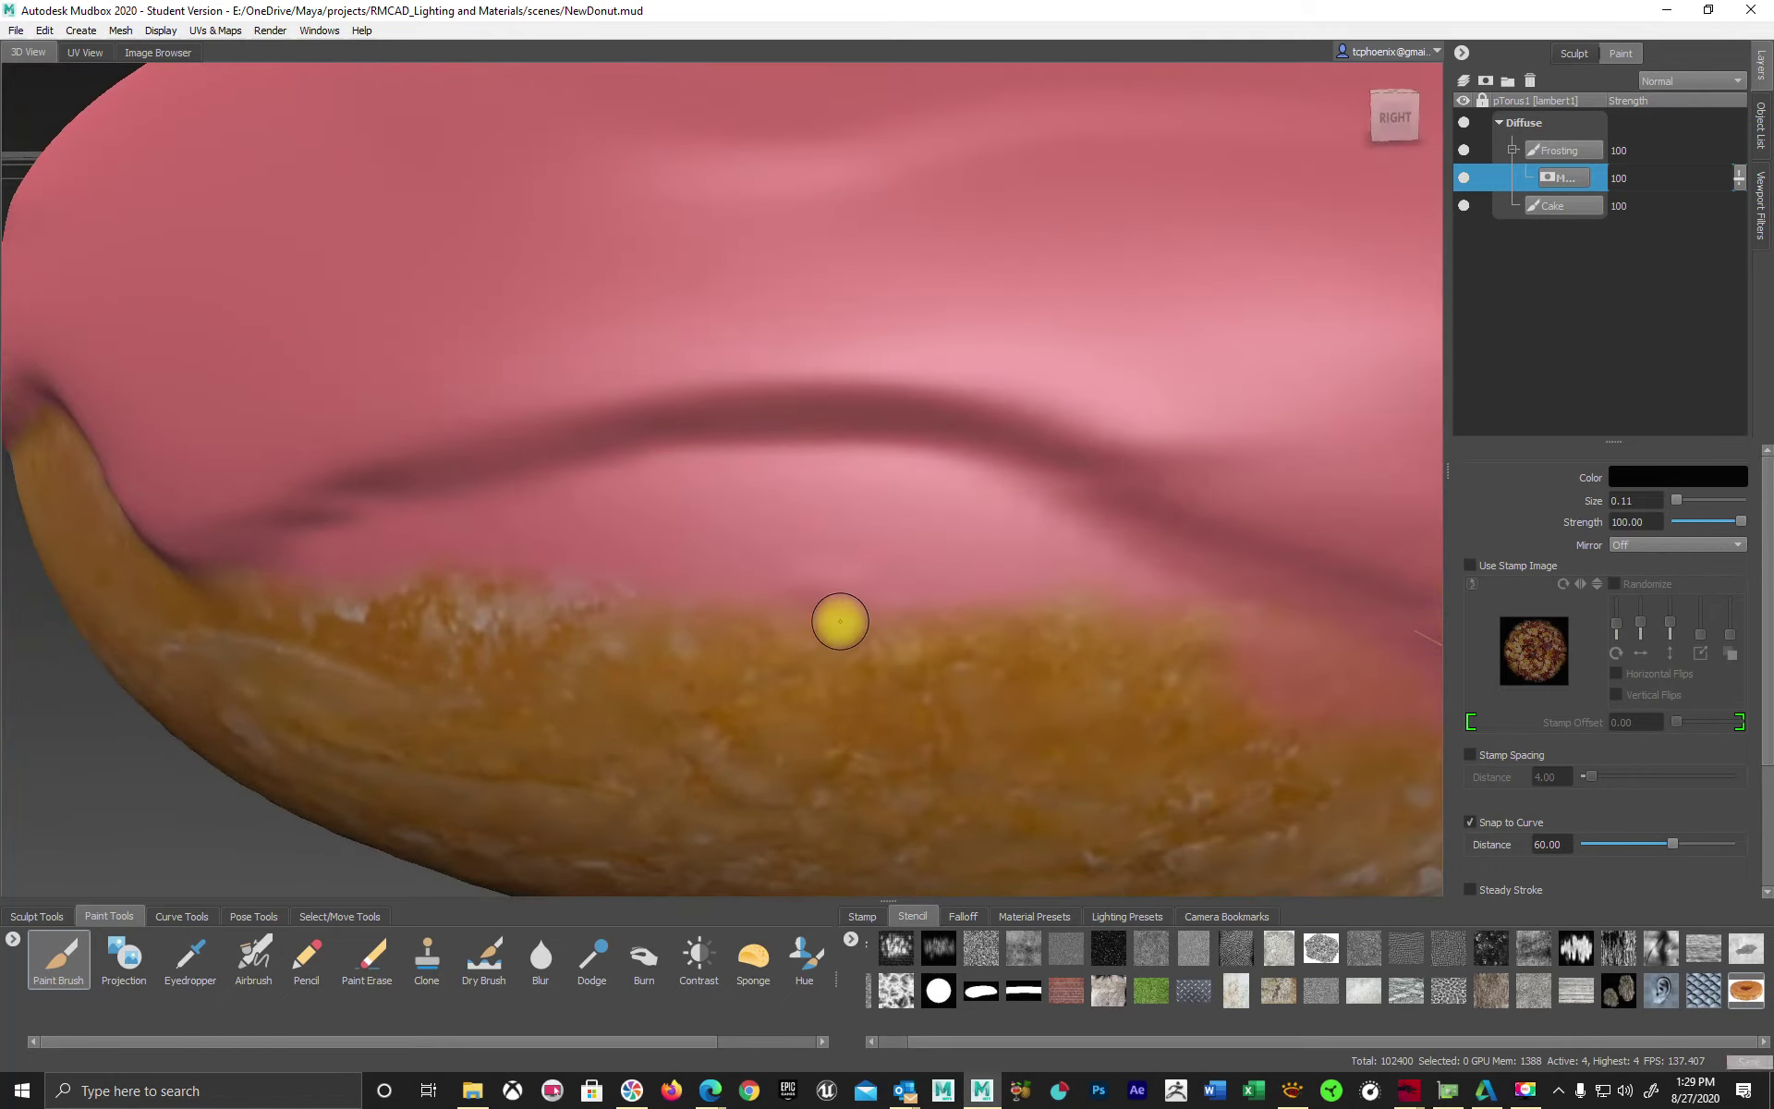
{"action": "key", "text": "b"}
{"action": "mouse_move", "coordinate": [832, 606]}
{"action": "left_mouse_down"}
{"action": "mouse_move", "coordinate": [891, 594]}
{"action": "mouse_move", "coordinate": [1273, 717]}
{"action": "mouse_move", "coordinate": [1034, 638]}
{"action": "mouse_move", "coordinate": [1010, 606]}
{"action": "mouse_move", "coordinate": [1025, 578]}
{"action": "mouse_move", "coordinate": [859, 511]}
{"action": "mouse_move", "coordinate": [274, 627]}
{"action": "left_mouse_up"}
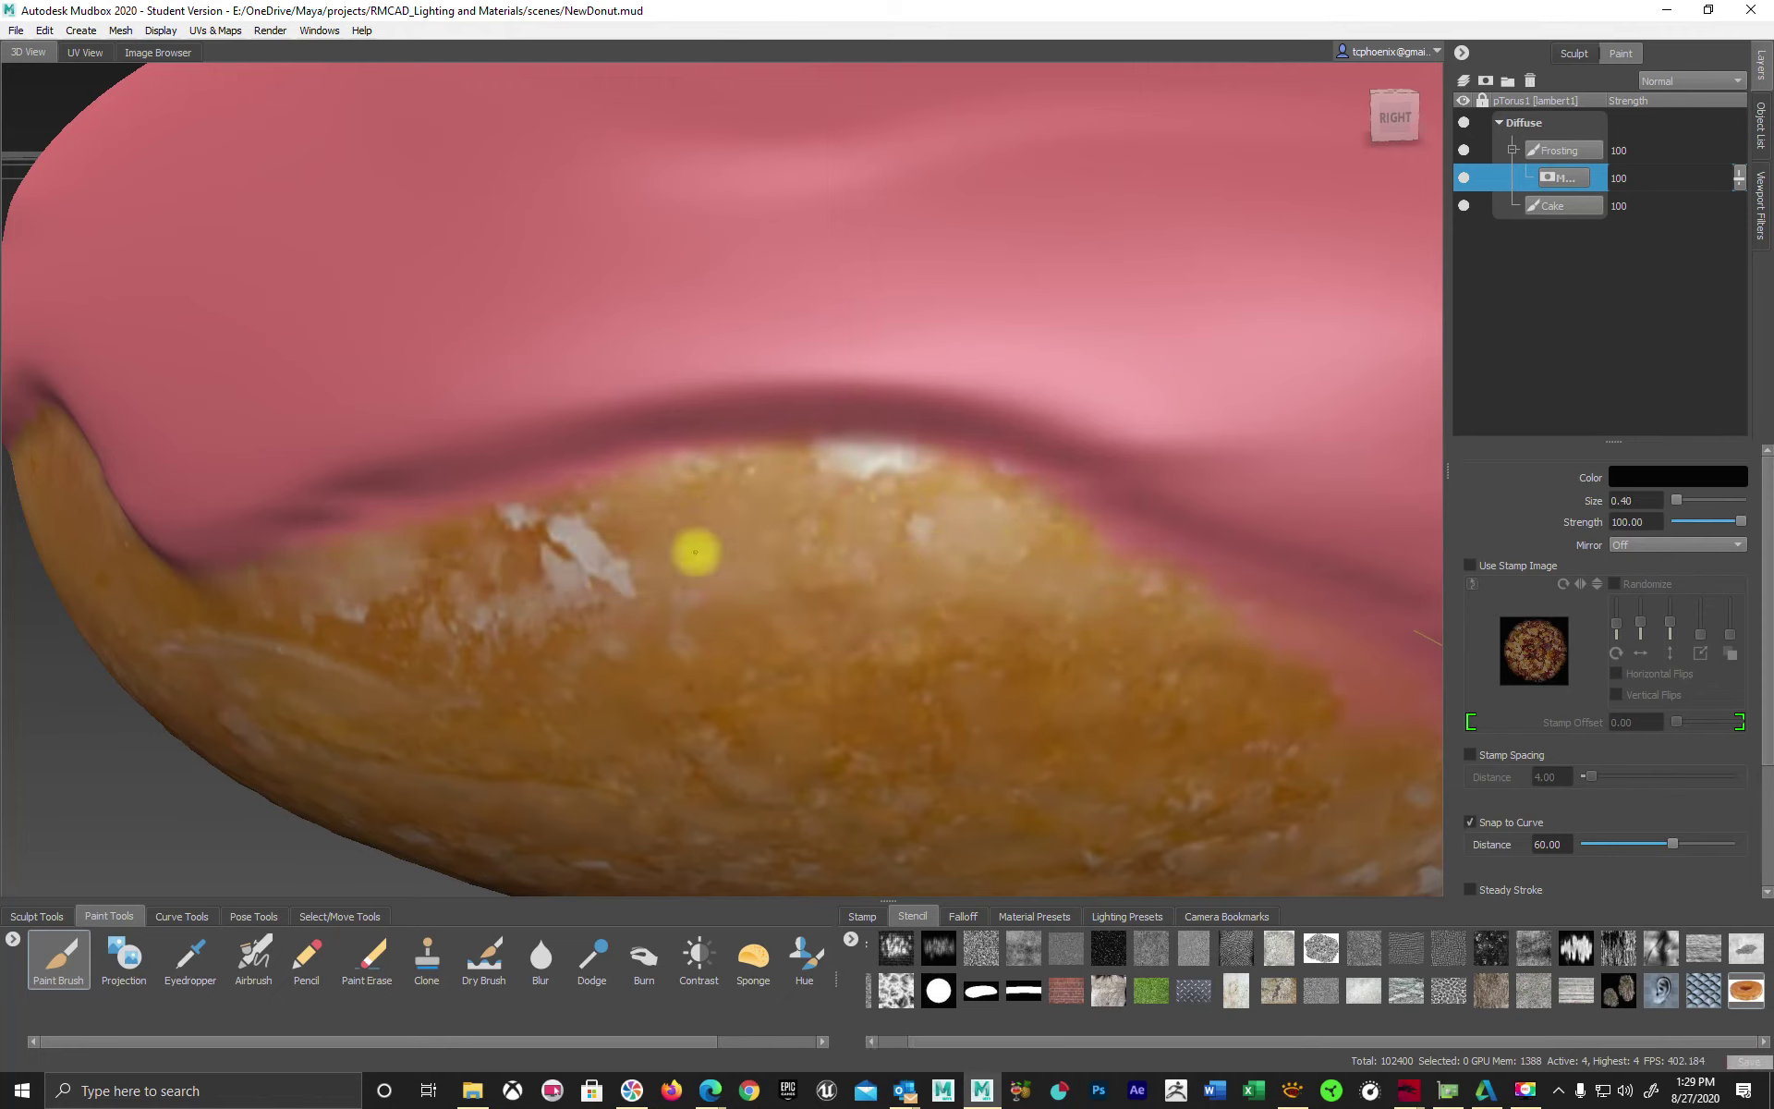
{"action": "left_click_drag", "start_coordinate": [397, 571], "coordinate": [351, 611]}
{"action": "right_click_drag", "start_coordinate": [874, 606], "coordinate": [819, 587], "text": "alt"}
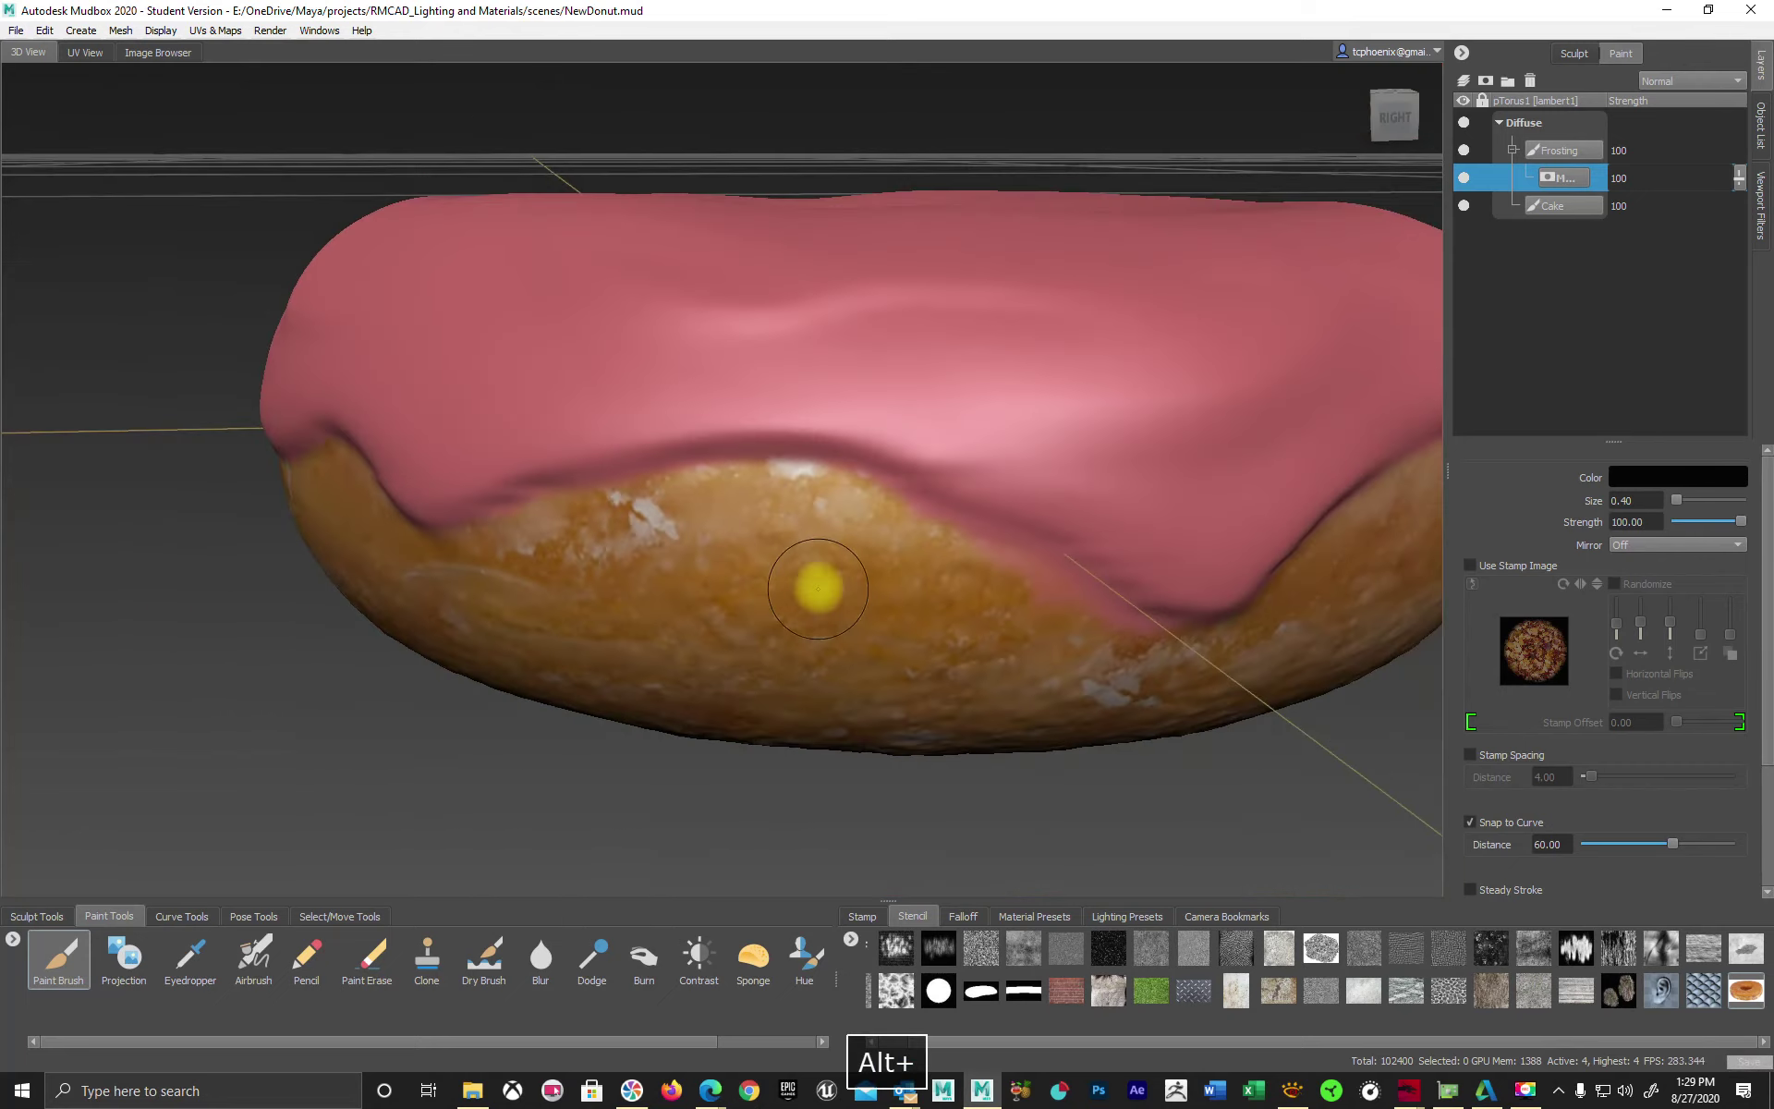
Mask out the pink spilling past the frosting's lower edge inside the donut hole, working from the underside.
{"action": "left_click_drag", "start_coordinate": [948, 600], "coordinate": [915, 584], "text": "alt"}
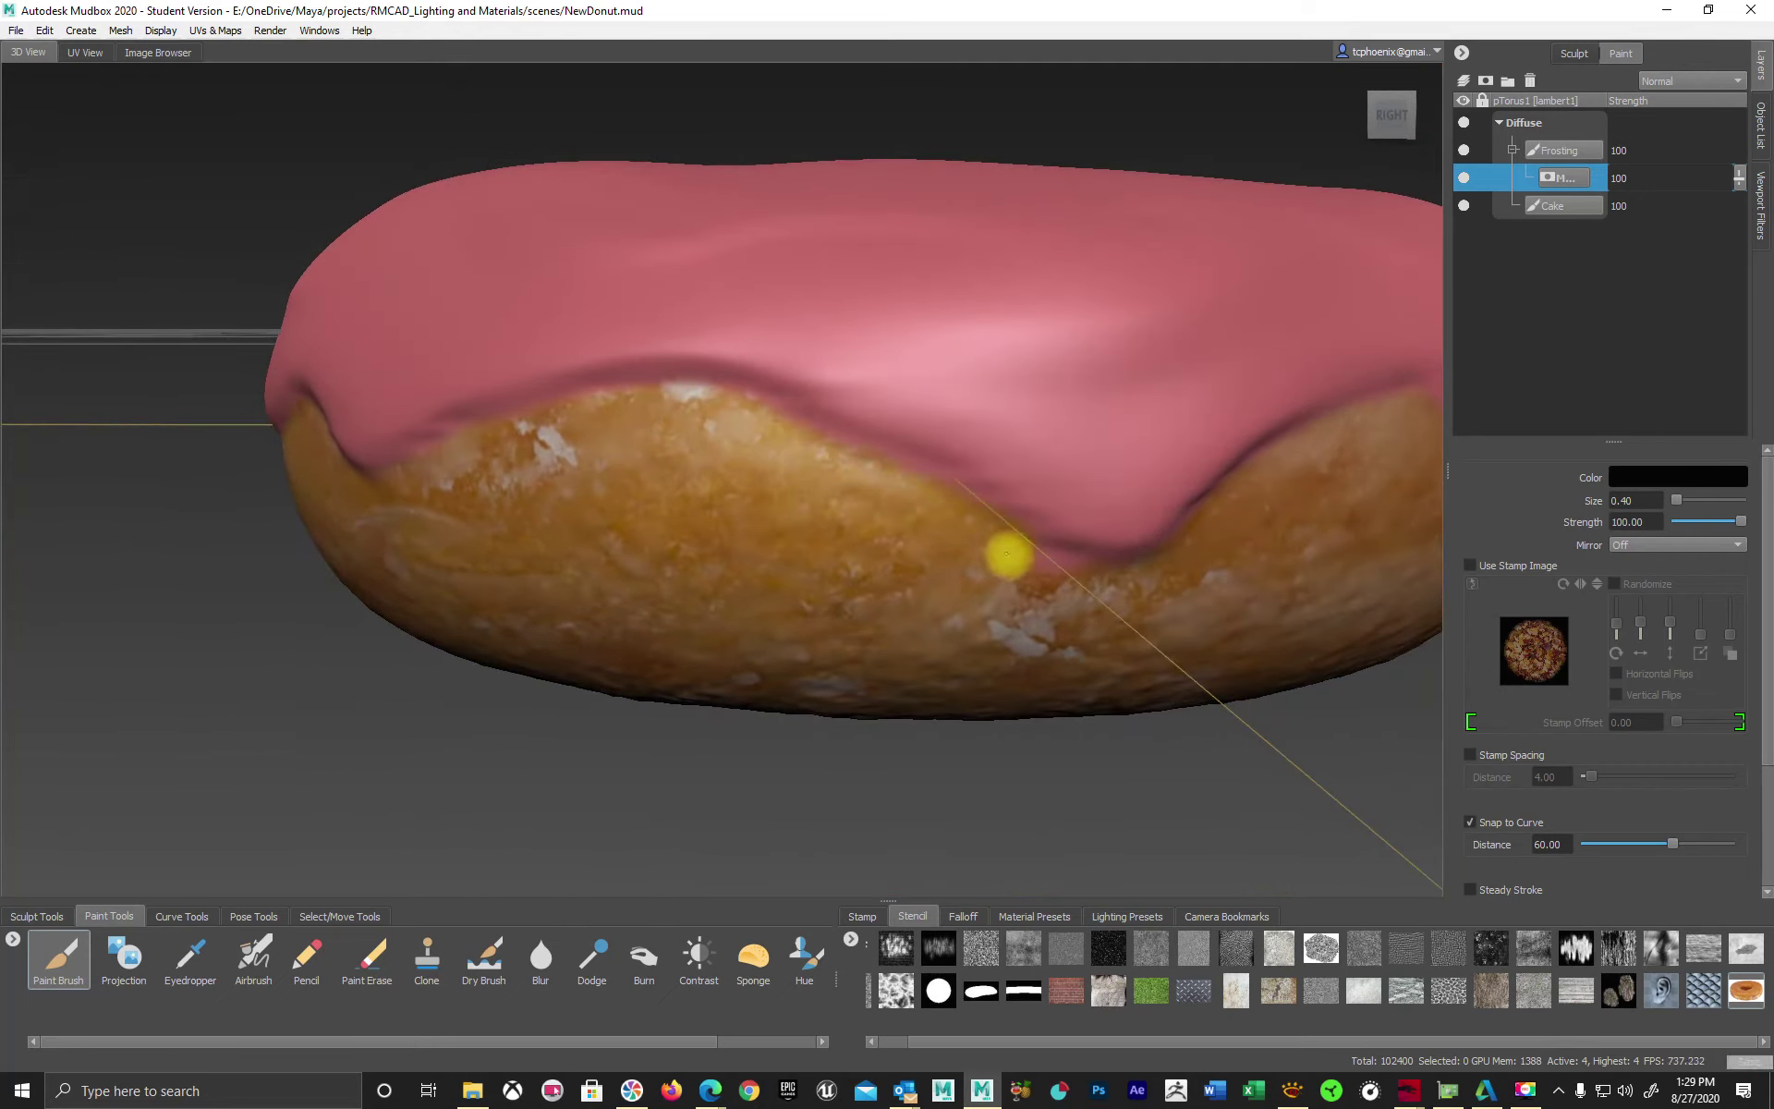
{"action": "left_click_drag", "start_coordinate": [1172, 594], "coordinate": [990, 558], "text": "alt"}
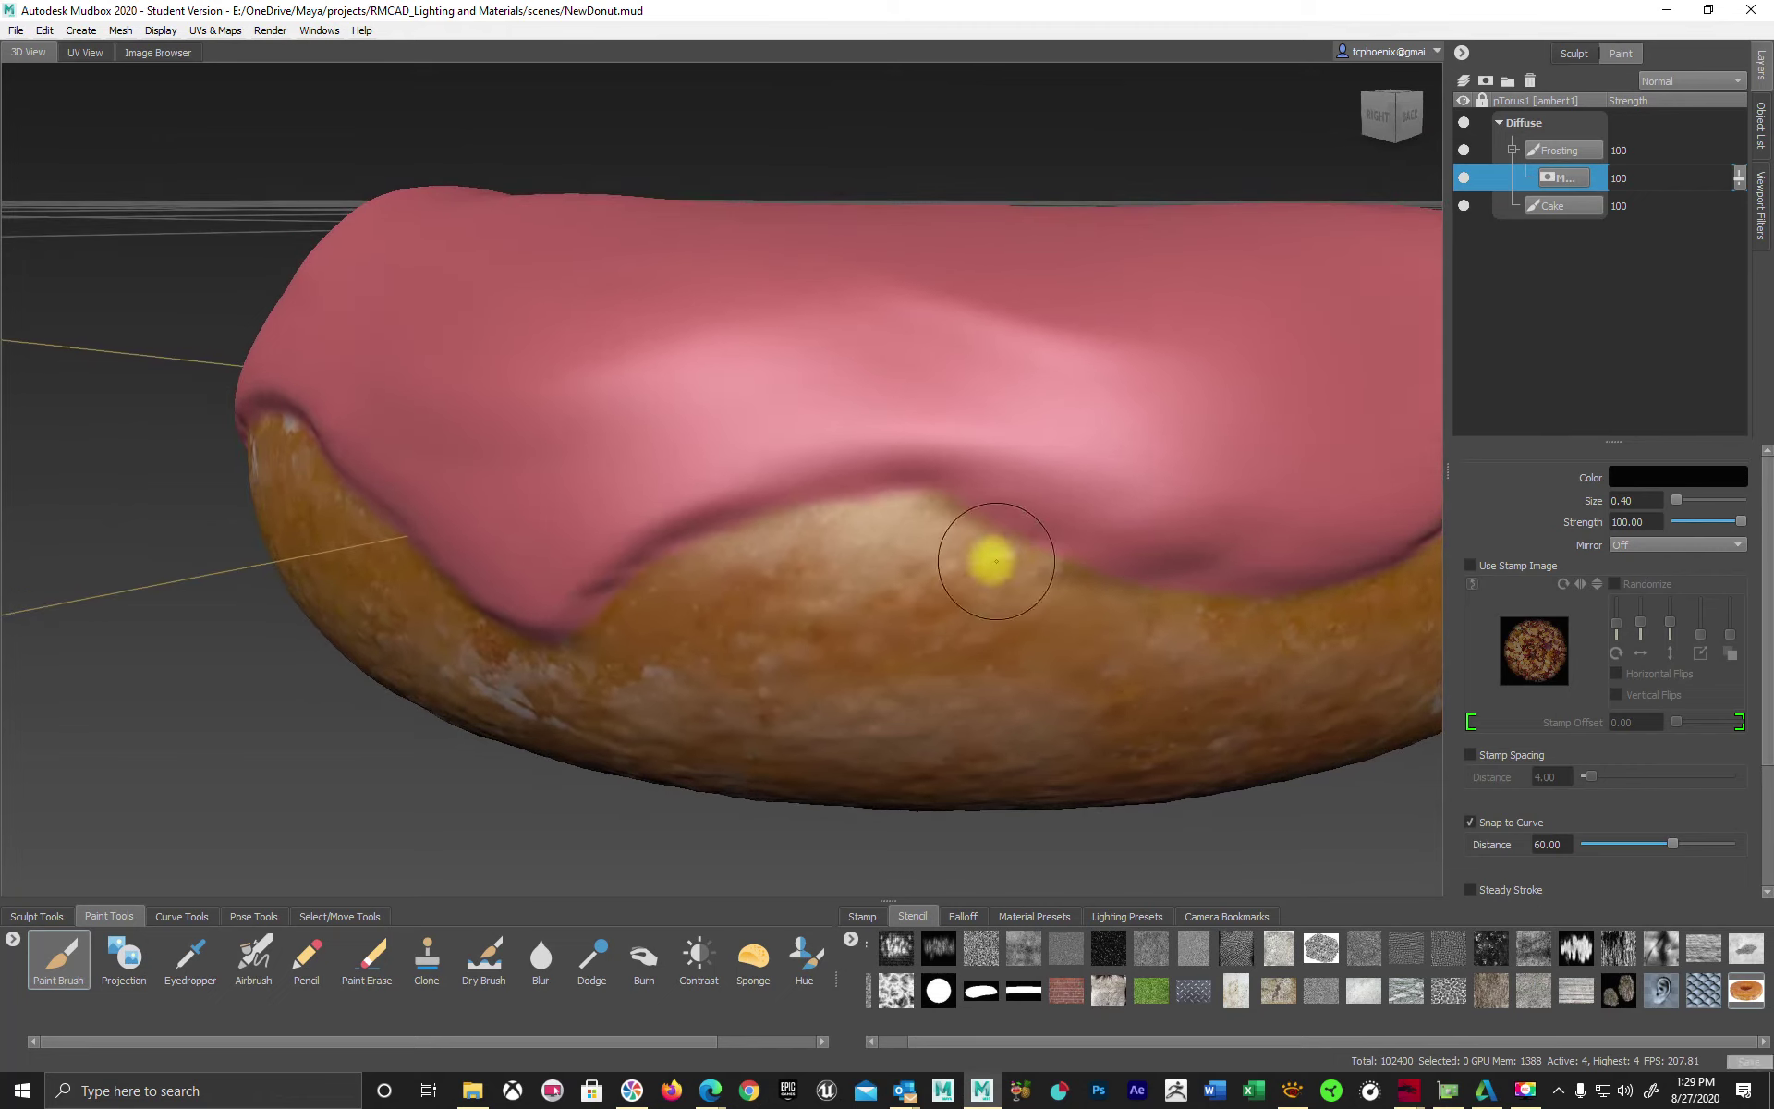
{"action": "left_click_drag", "start_coordinate": [785, 610], "coordinate": [895, 526], "text": "alt"}
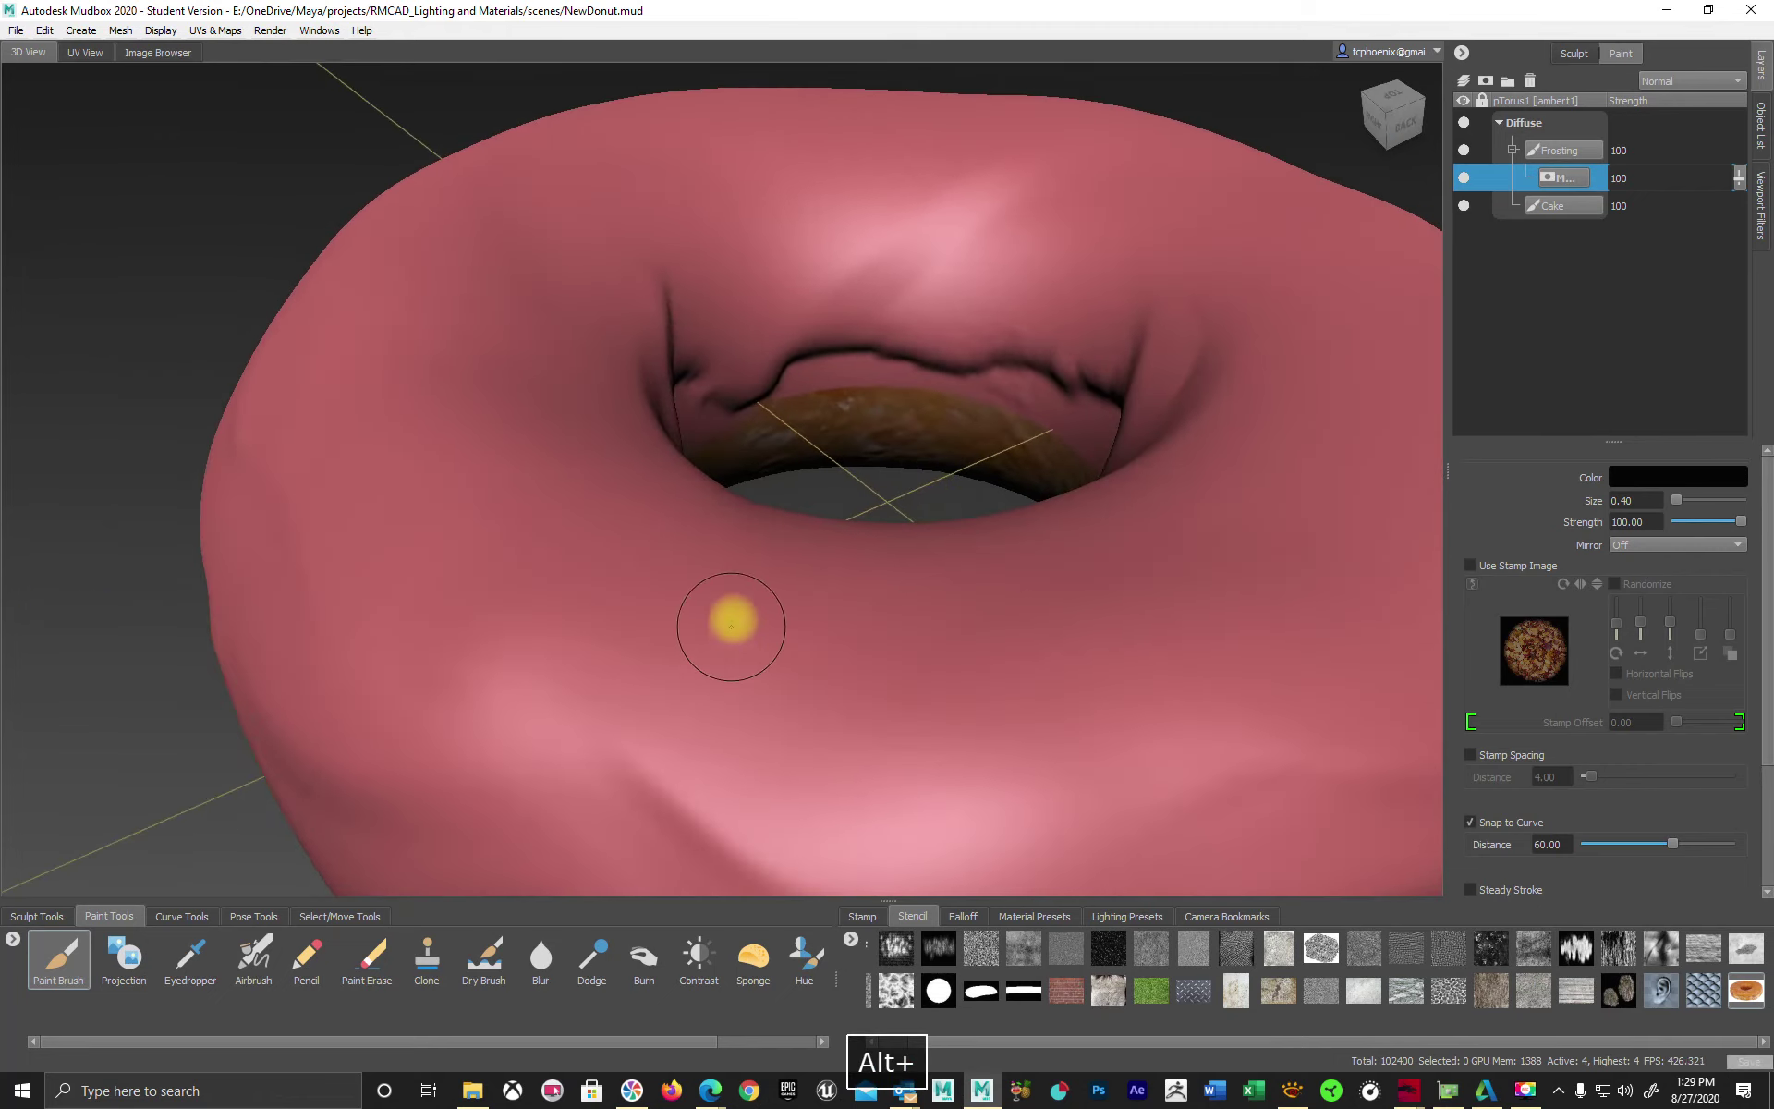
{"action": "left_click_drag", "start_coordinate": [728, 621], "coordinate": [745, 463], "text": "alt"}
{"action": "right_click_drag", "start_coordinate": [744, 463], "coordinate": [1148, 616], "text": "alt"}
{"action": "mouse_move", "coordinate": [879, 515]}
{"action": "left_mouse_down"}
{"action": "mouse_move", "coordinate": [942, 527]}
{"action": "mouse_move", "coordinate": [899, 499]}
{"action": "mouse_move", "coordinate": [1107, 515]}
{"action": "left_mouse_up"}
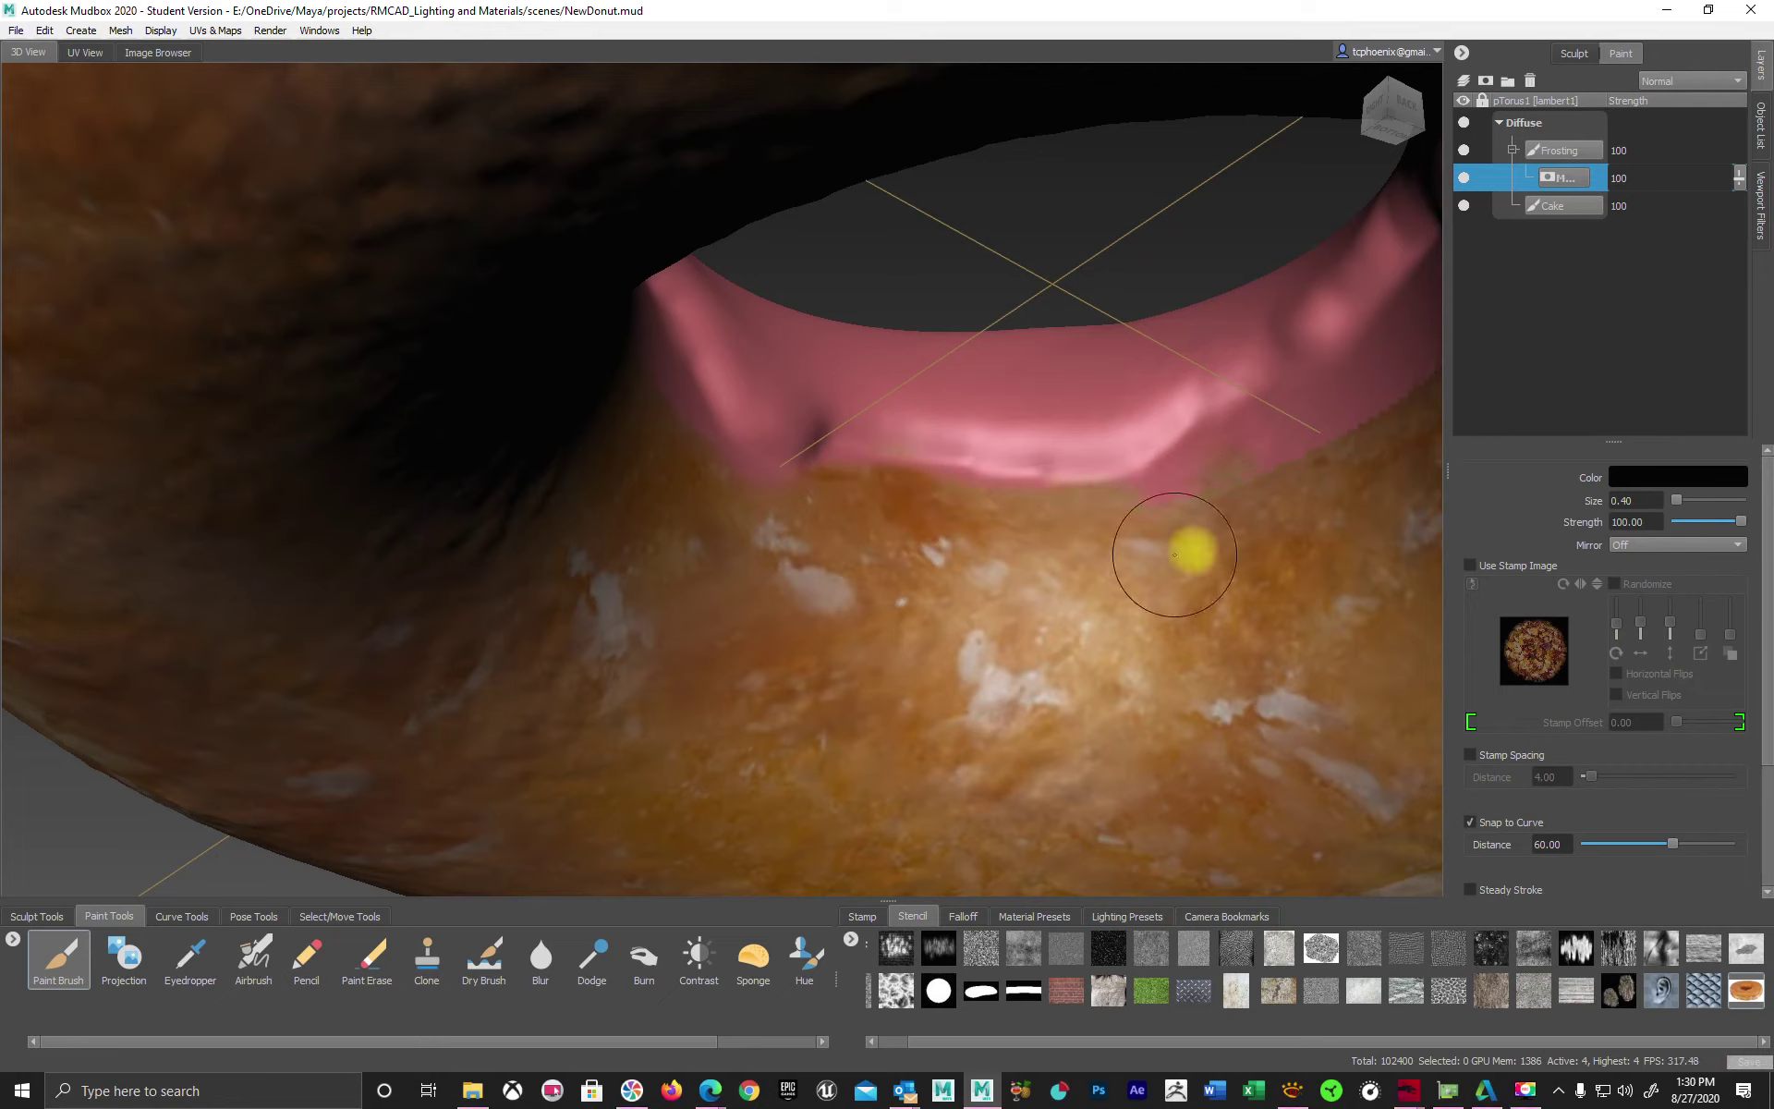
Mask out the pink below the wavy frosting edge and around the rounded drip inside the hole.
{"action": "left_click_drag", "start_coordinate": [1062, 560], "coordinate": [1204, 550], "text": "alt"}
{"action": "middle_click_drag", "start_coordinate": [1225, 538], "coordinate": [1156, 499], "text": "alt"}
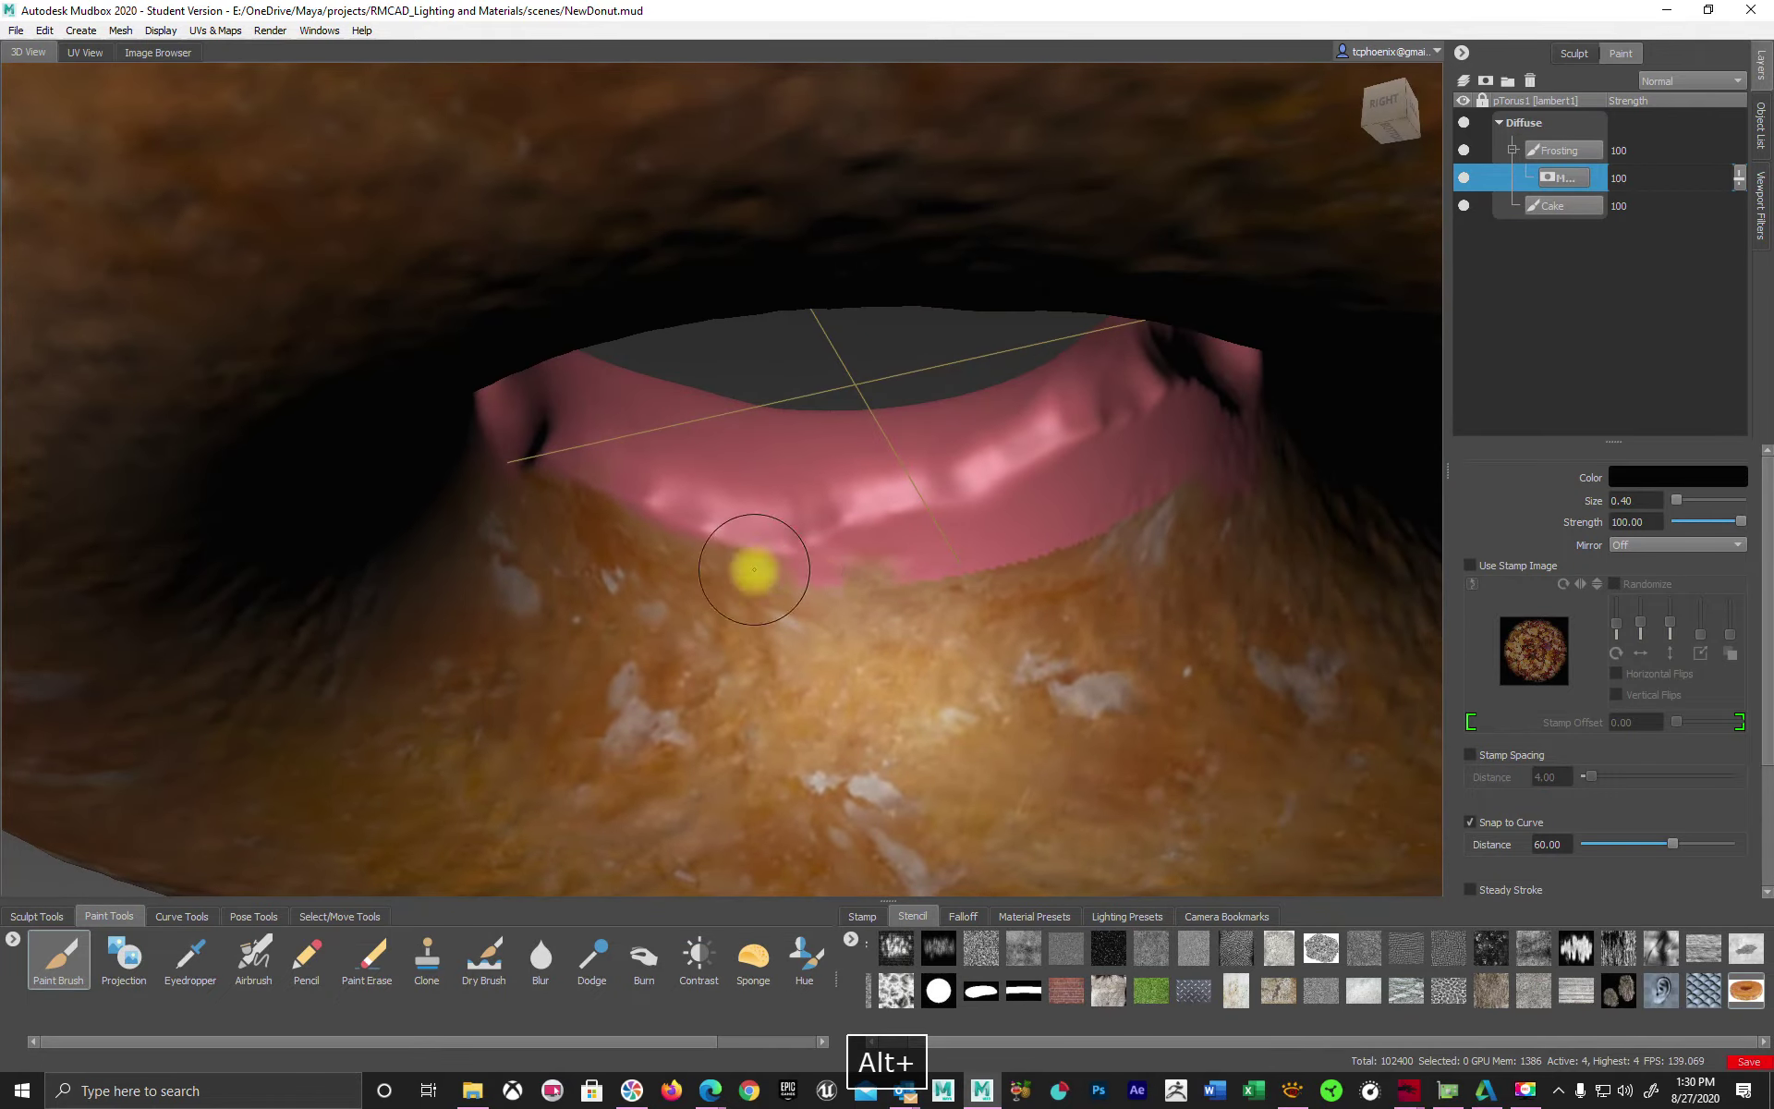
{"action": "mouse_move", "coordinate": [816, 597]}
{"action": "left_mouse_down"}
{"action": "mouse_move", "coordinate": [819, 579]}
{"action": "mouse_move", "coordinate": [994, 563]}
{"action": "mouse_move", "coordinate": [943, 554]}
{"action": "mouse_move", "coordinate": [1133, 474]}
{"action": "mouse_move", "coordinate": [1145, 452]}
{"action": "mouse_move", "coordinate": [1224, 488]}
{"action": "left_mouse_up"}
{"action": "mouse_move", "coordinate": [1057, 594]}
{"action": "left_mouse_down", "text": "alt"}
{"action": "mouse_move", "coordinate": [1173, 629]}
{"action": "mouse_move", "coordinate": [1255, 618]}
{"action": "left_mouse_up", "text": "alt"}
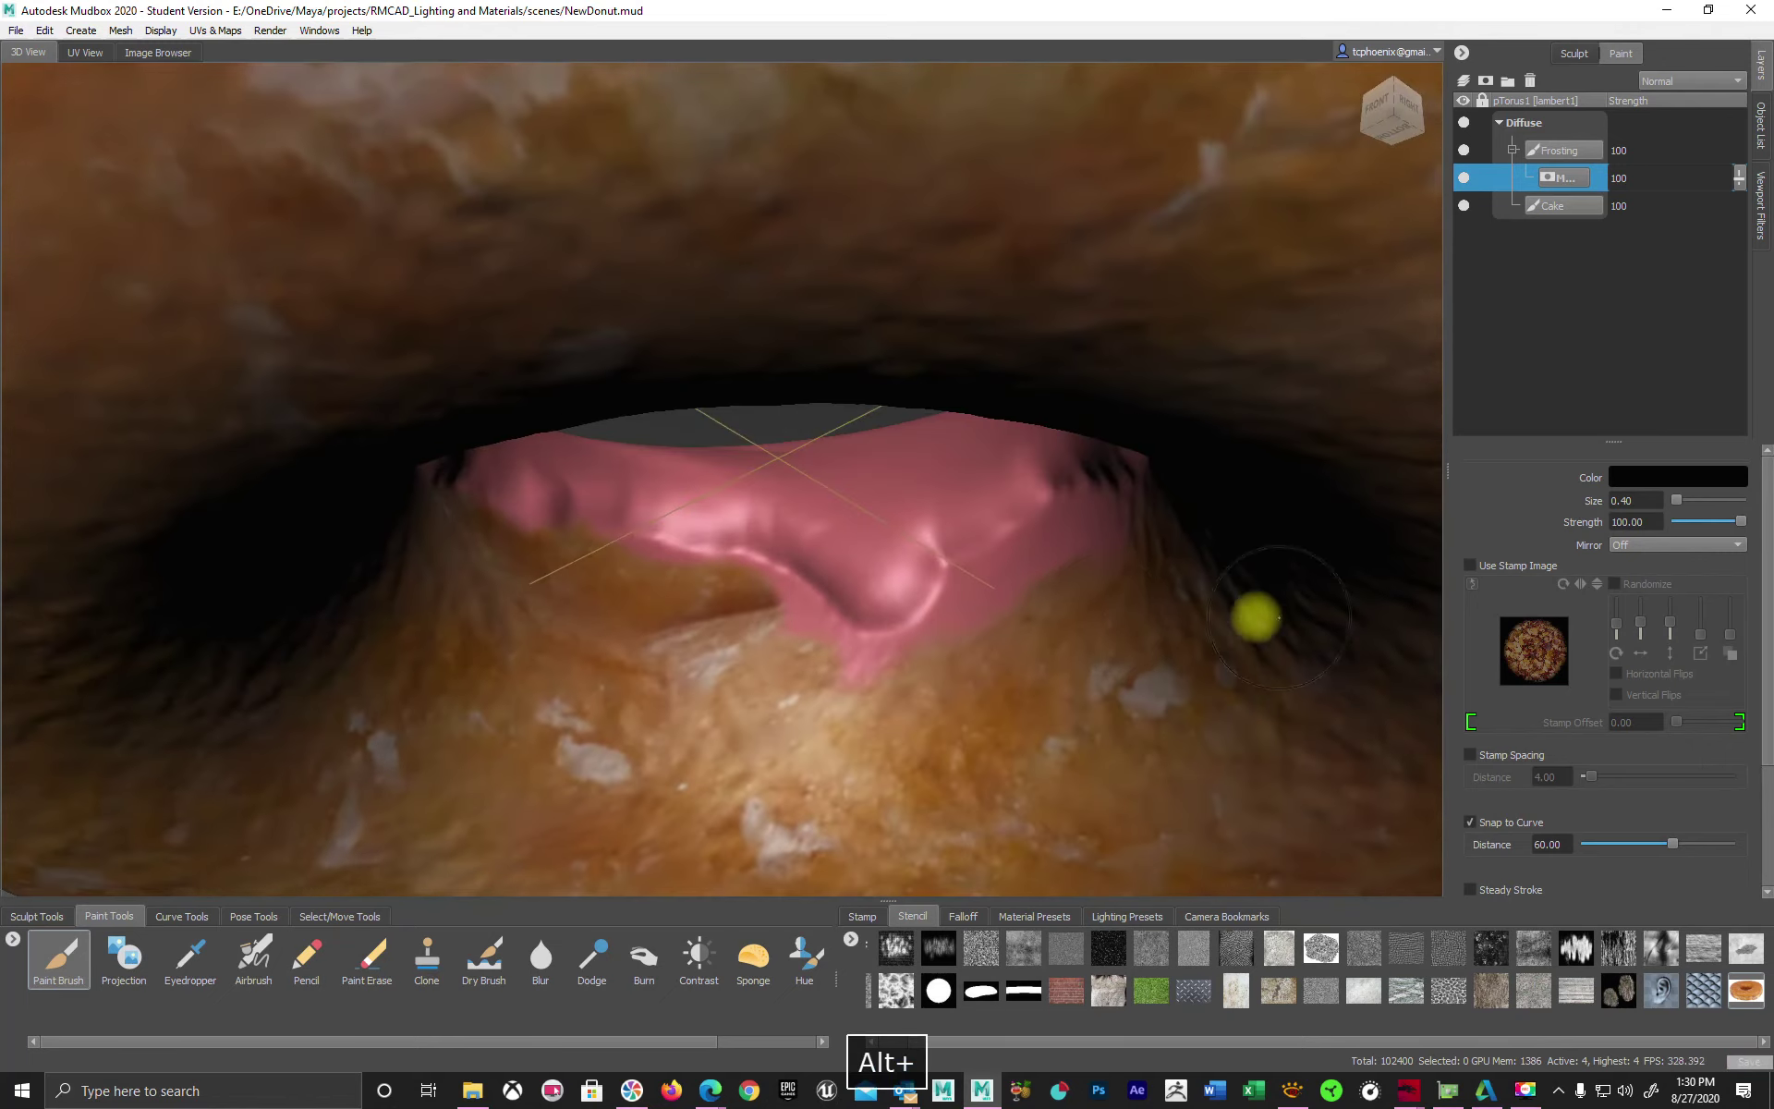
{"action": "mouse_move", "coordinate": [740, 602]}
{"action": "left_mouse_down"}
{"action": "mouse_move", "coordinate": [812, 665]}
{"action": "mouse_move", "coordinate": [989, 621]}
{"action": "mouse_move", "coordinate": [1038, 586]}
{"action": "mouse_move", "coordinate": [1033, 560]}
{"action": "left_mouse_up"}
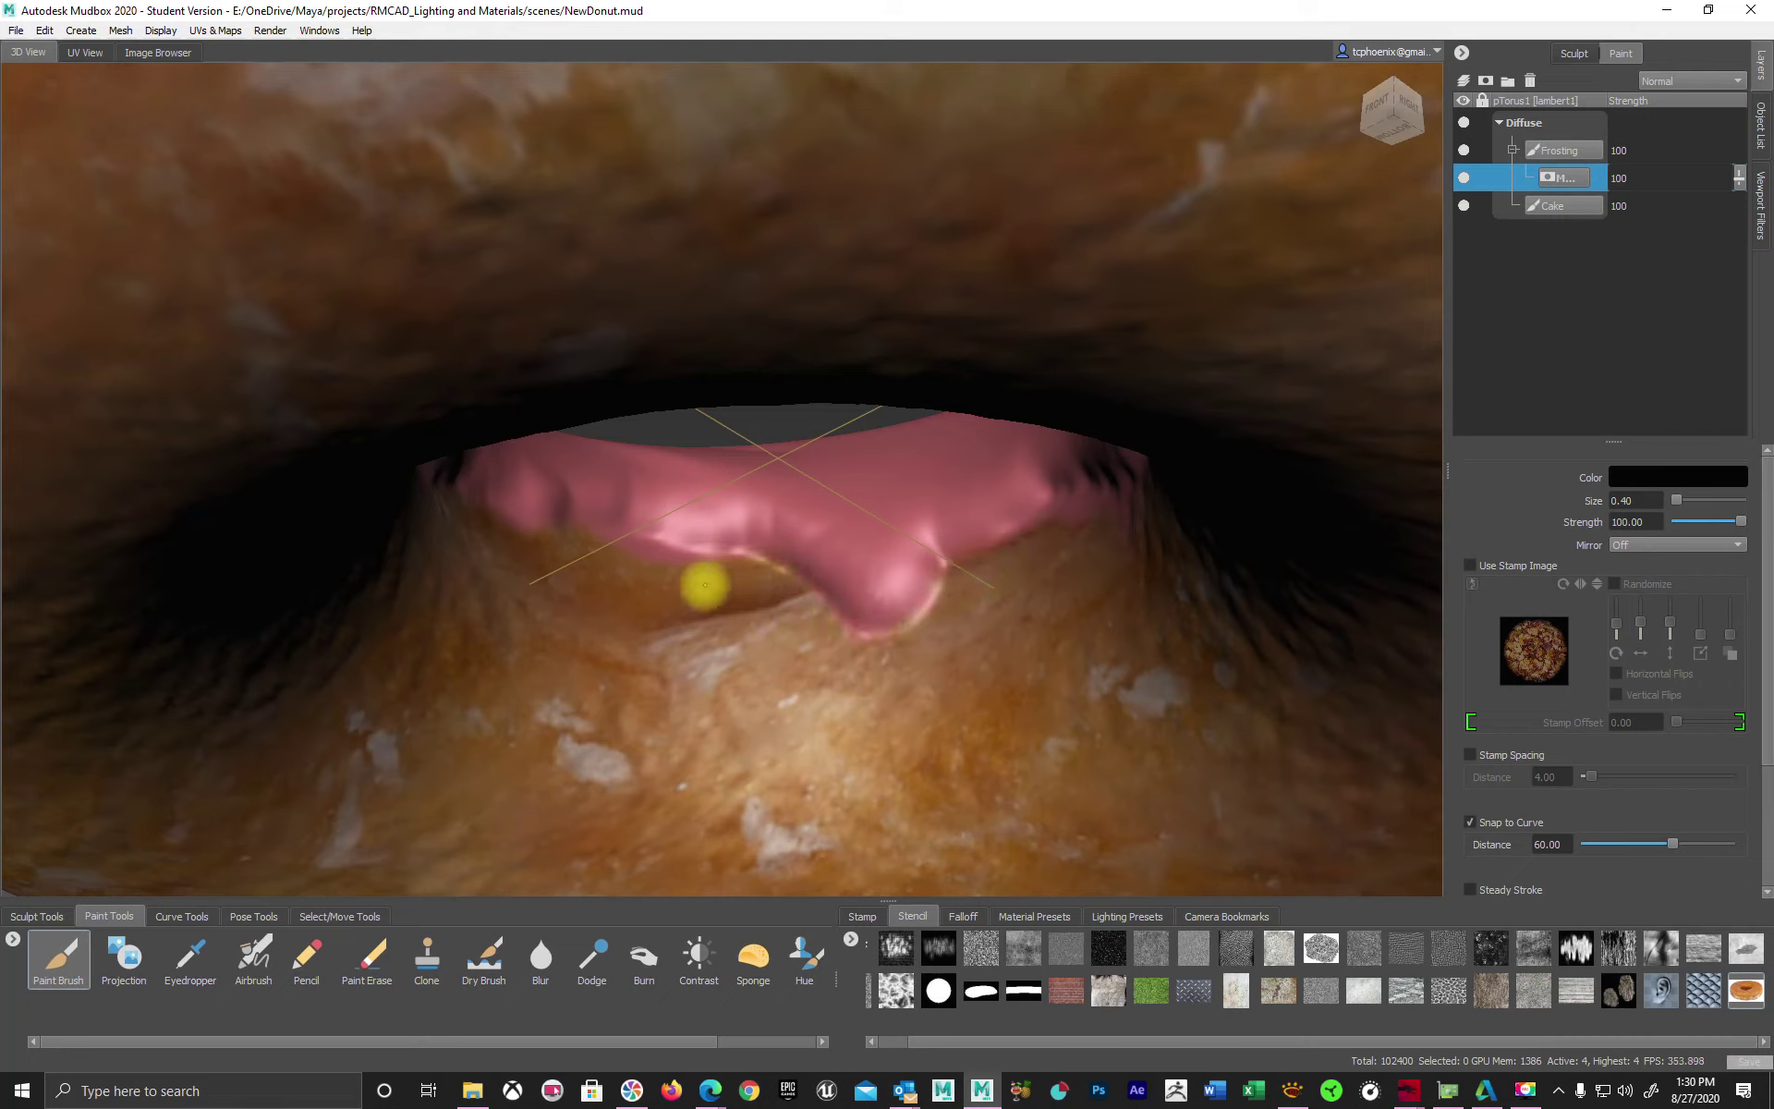
Mask out the leftover pink below the remaining frosting edge around the rest of the hole's inner wall.
{"action": "mouse_move", "coordinate": [642, 554]}
{"action": "left_mouse_down", "text": "alt"}
{"action": "mouse_move", "coordinate": [998, 622]}
{"action": "mouse_move", "coordinate": [1244, 610]}
{"action": "left_mouse_up", "text": "alt"}
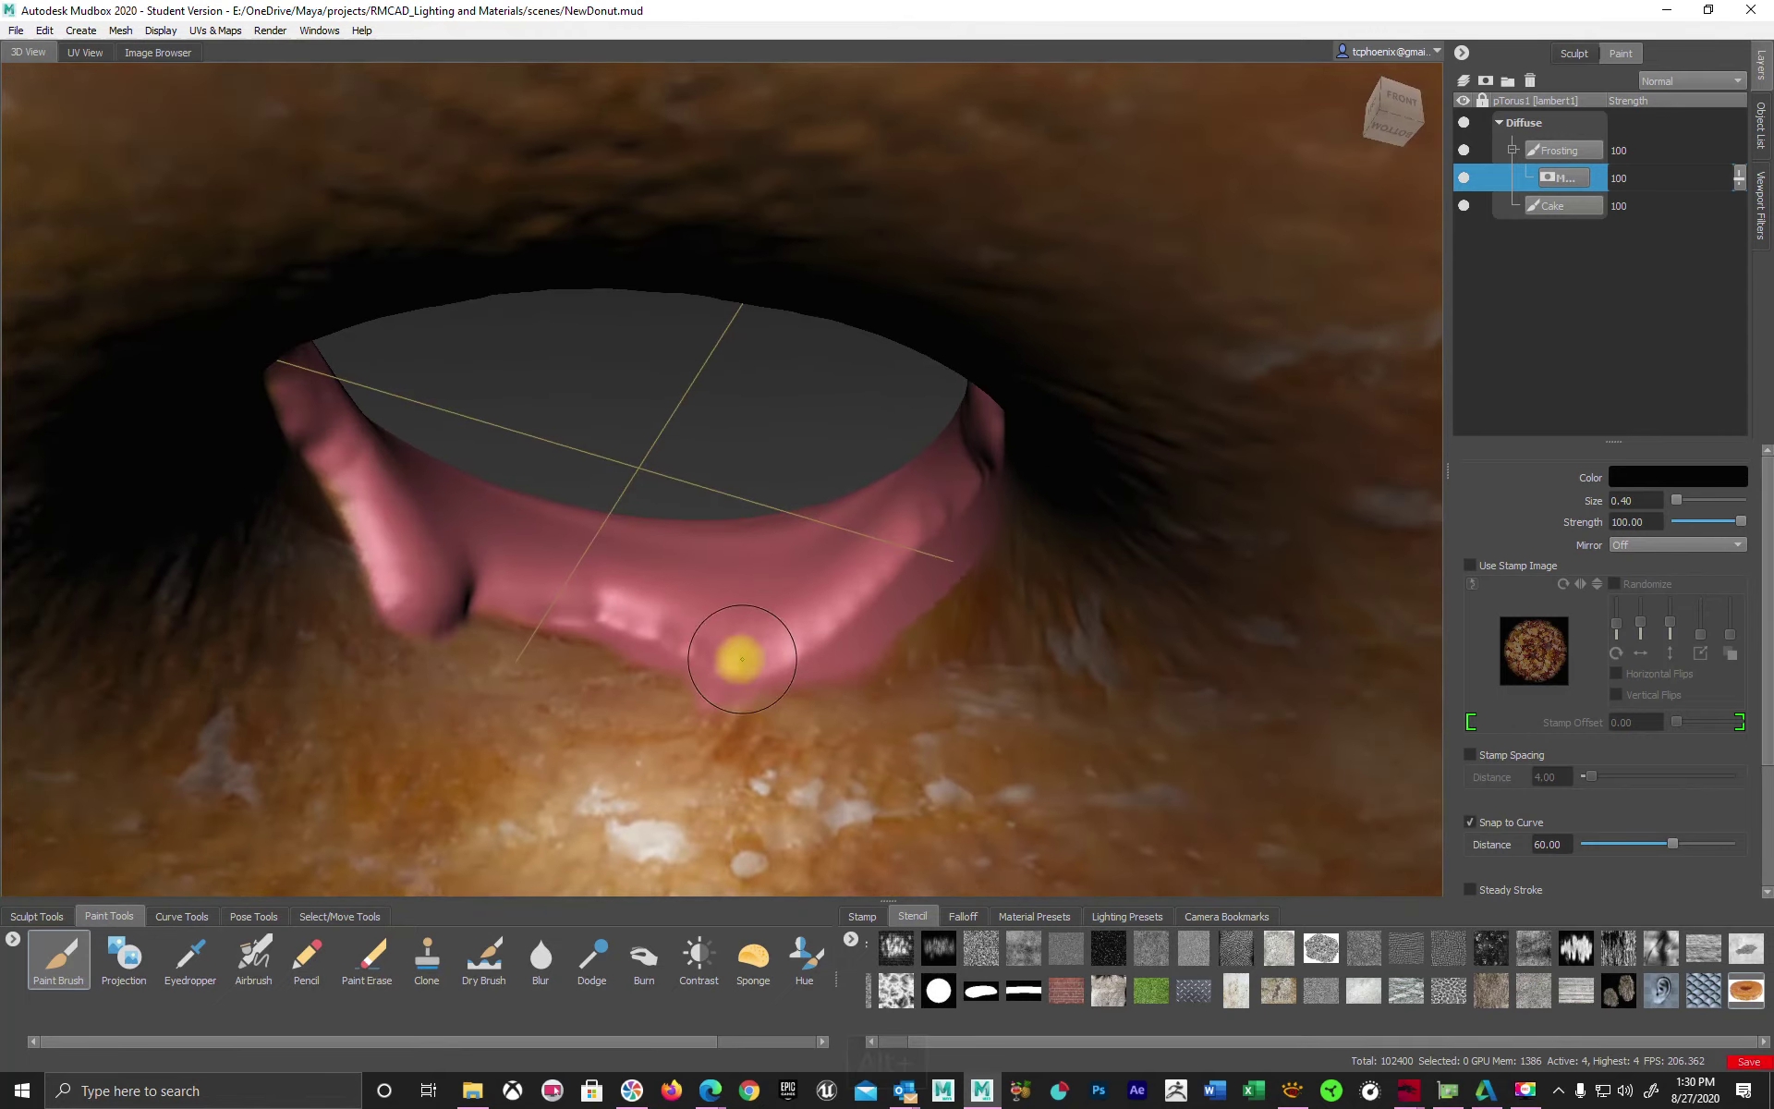
{"action": "mouse_move", "coordinate": [574, 662]}
{"action": "left_mouse_down"}
{"action": "mouse_move", "coordinate": [673, 705]}
{"action": "mouse_move", "coordinate": [594, 661]}
{"action": "mouse_move", "coordinate": [792, 712]}
{"action": "mouse_move", "coordinate": [955, 611]}
{"action": "mouse_move", "coordinate": [931, 674]}
{"action": "mouse_move", "coordinate": [1037, 655]}
{"action": "mouse_move", "coordinate": [681, 613]}
{"action": "mouse_move", "coordinate": [534, 634]}
{"action": "mouse_move", "coordinate": [836, 638]}
{"action": "left_mouse_up"}
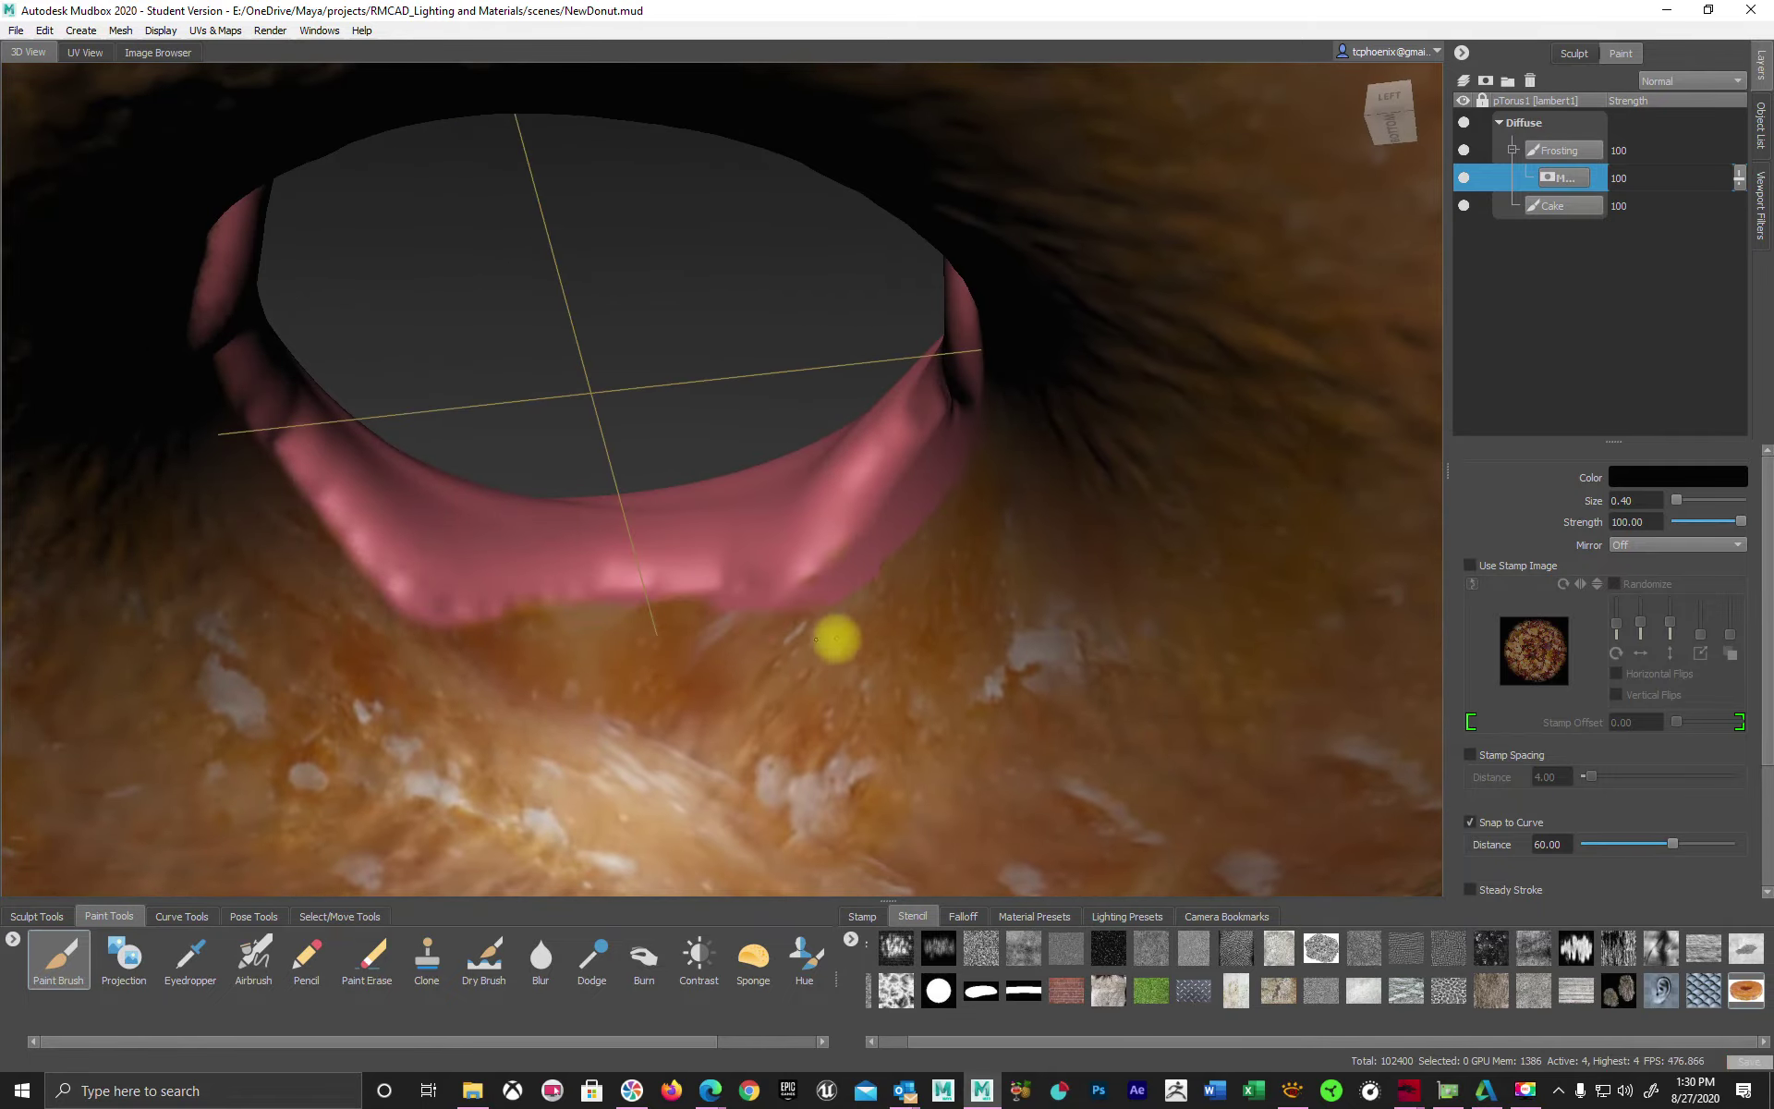
{"action": "mouse_move", "coordinate": [973, 542]}
{"action": "left_mouse_down", "text": "alt"}
{"action": "mouse_move", "coordinate": [934, 641]}
{"action": "mouse_move", "coordinate": [1141, 665]}
{"action": "left_mouse_up", "text": "alt"}
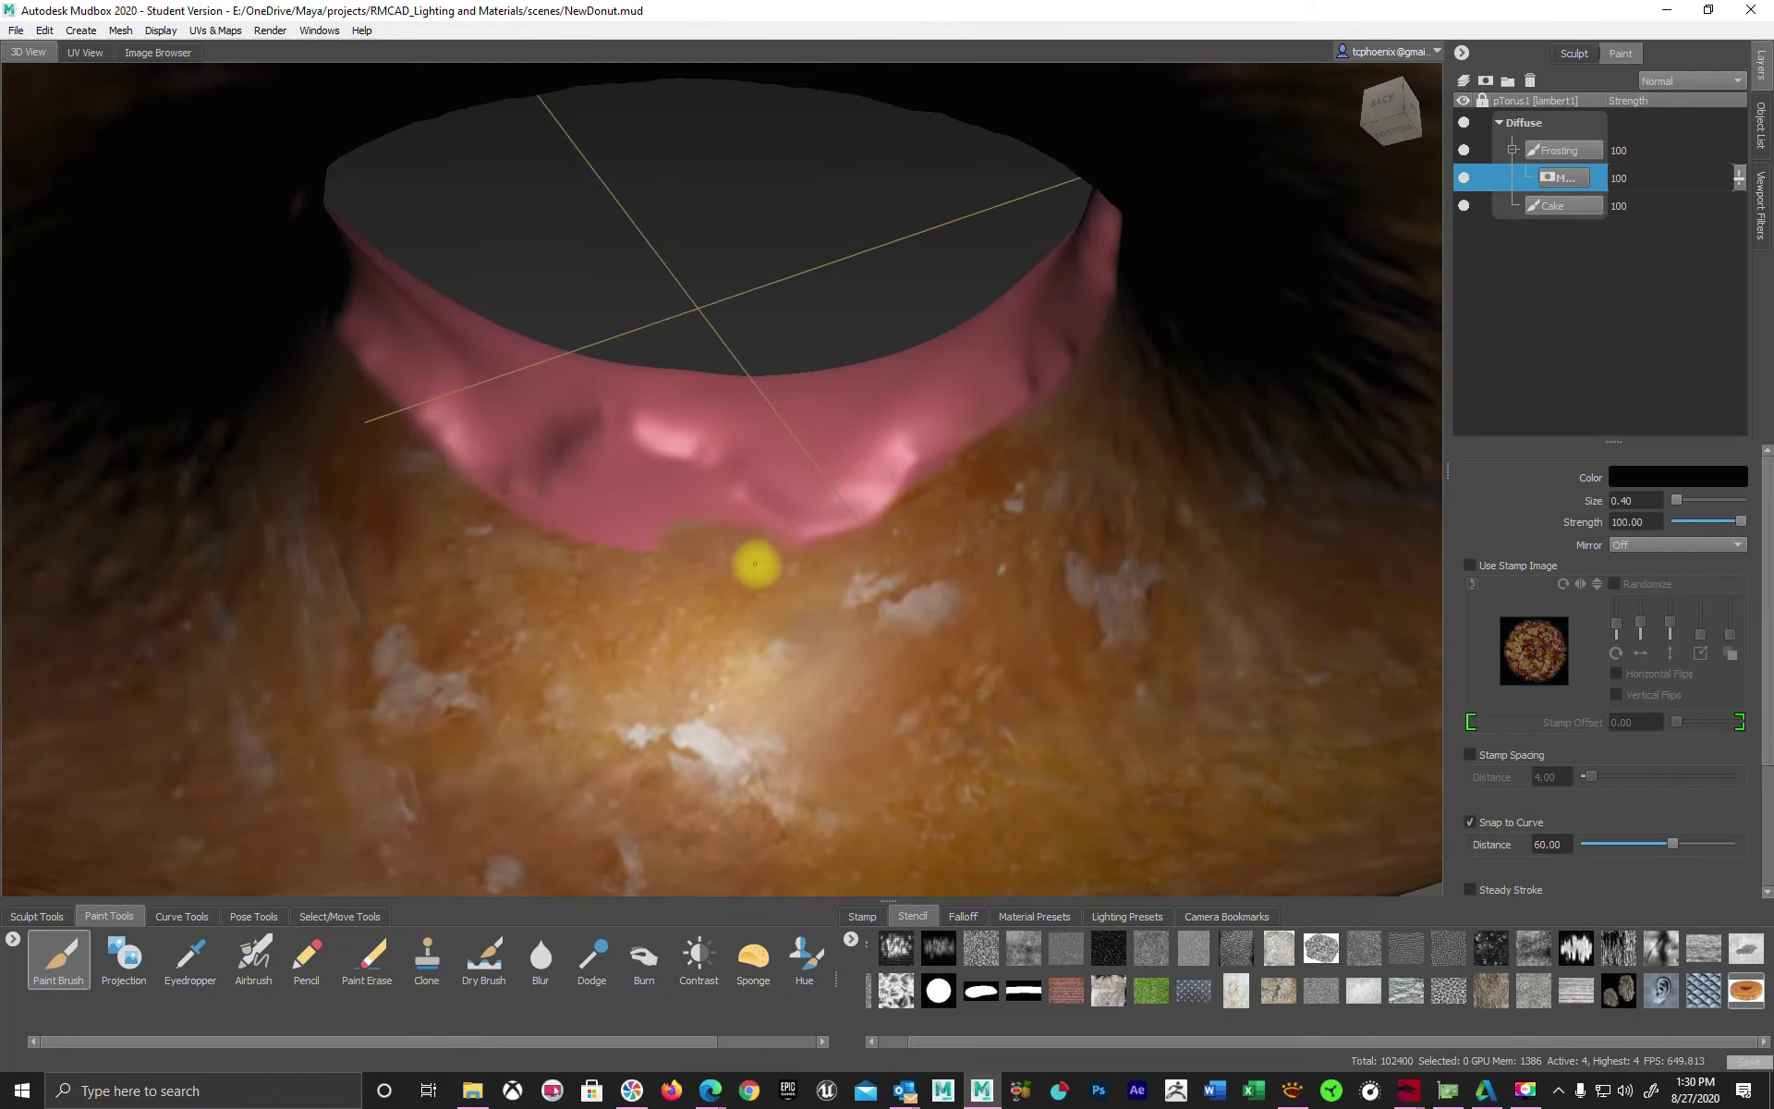
{"action": "mouse_move", "coordinate": [668, 492]}
{"action": "left_mouse_down"}
{"action": "mouse_move", "coordinate": [618, 468]}
{"action": "mouse_move", "coordinate": [491, 523]}
{"action": "mouse_move", "coordinate": [631, 546]}
{"action": "left_mouse_up"}
Examine the whole donut from all sides to check the masked frosting edge.
{"action": "scroll", "coordinate": [1272, 598], "scroll_direction": "down", "scroll_amount": 8}
{"action": "left_click_drag", "start_coordinate": [1272, 597], "coordinate": [717, 669], "text": "alt"}
{"action": "right_click_drag", "start_coordinate": [717, 669], "coordinate": [976, 603], "text": "alt"}
{"action": "left_click_drag", "start_coordinate": [977, 603], "coordinate": [982, 618], "text": "alt"}
{"action": "right_click_drag", "start_coordinate": [982, 618], "coordinate": [752, 551], "text": "alt"}
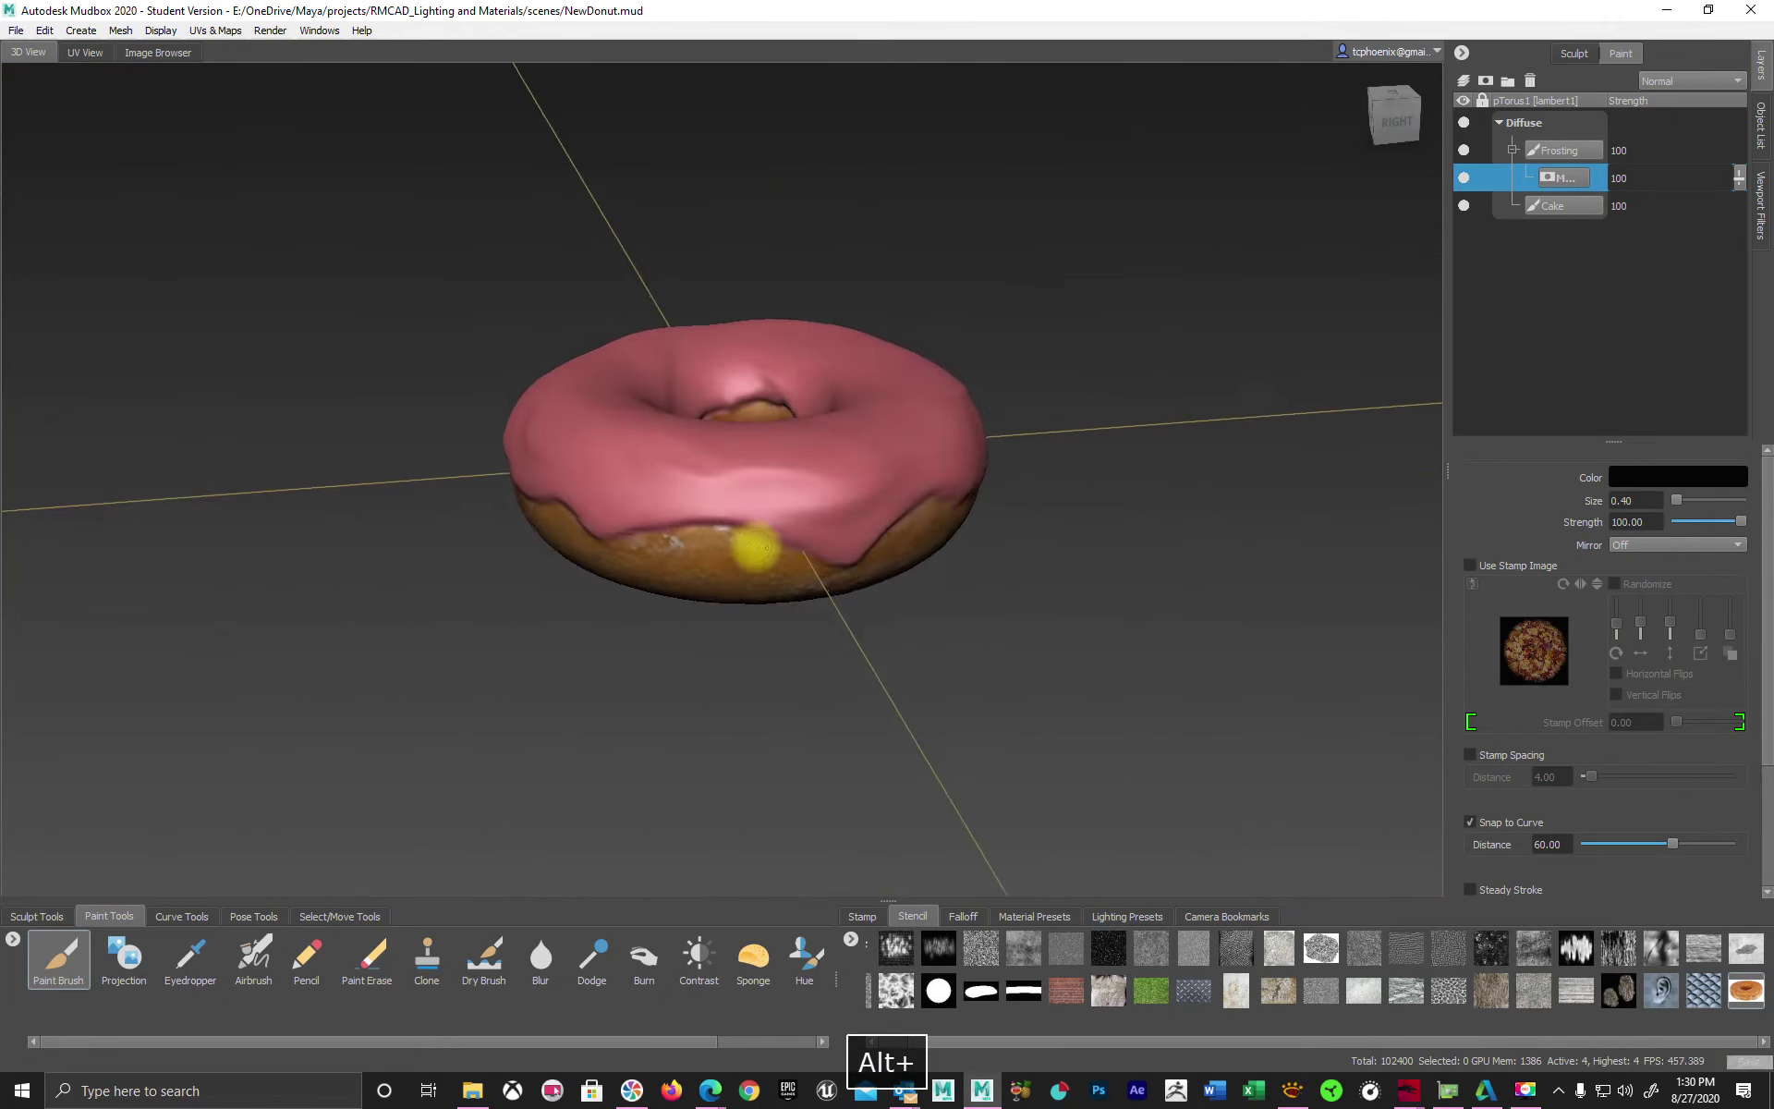
{"action": "left_click_drag", "start_coordinate": [752, 551], "coordinate": [777, 519], "text": "alt"}
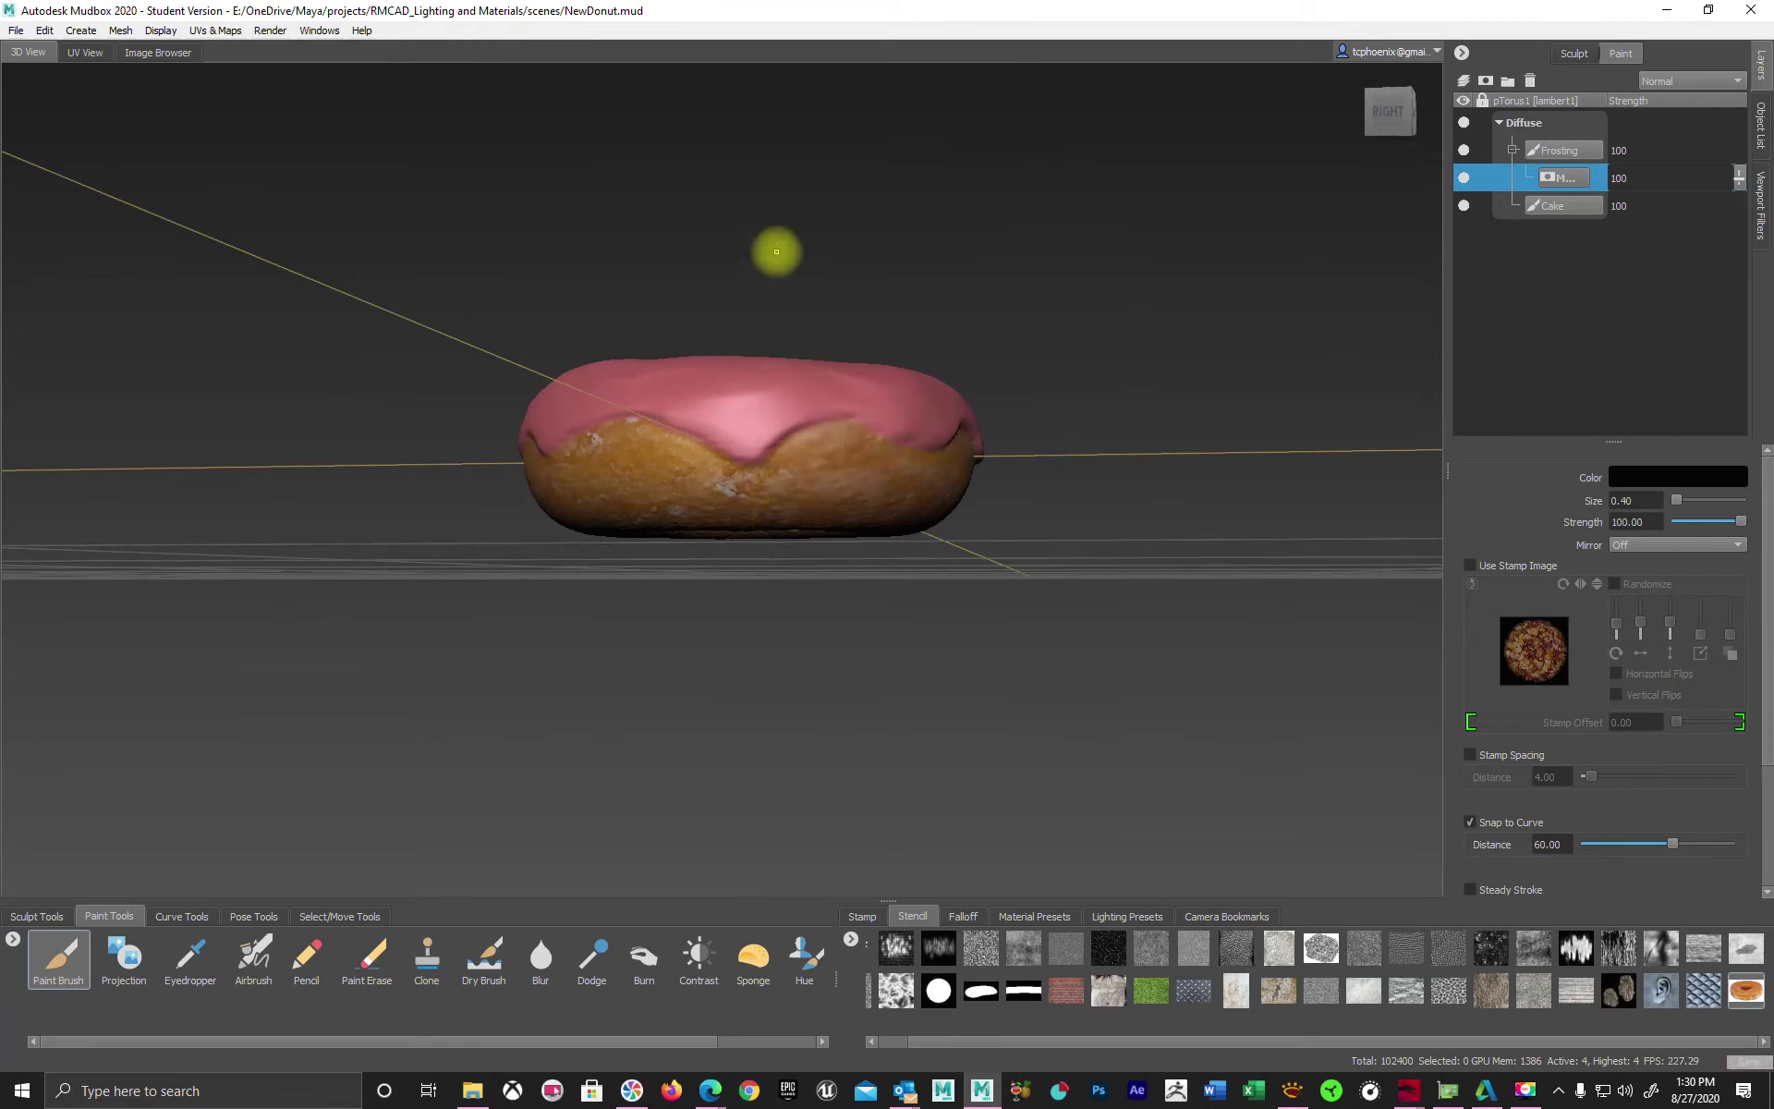
{"action": "left_click_drag", "start_coordinate": [777, 251], "coordinate": [661, 356], "text": "alt"}
{"action": "left_click_drag", "start_coordinate": [792, 456], "coordinate": [906, 558], "text": "alt"}
{"action": "right_click_drag", "start_coordinate": [906, 558], "coordinate": [1032, 621], "text": "alt"}
{"action": "left_click_drag", "start_coordinate": [1032, 622], "coordinate": [982, 653], "text": "alt"}
{"action": "right_click_drag", "start_coordinate": [982, 653], "coordinate": [785, 639], "text": "alt"}
{"action": "left_click_drag", "start_coordinate": [786, 639], "coordinate": [459, 665], "text": "alt"}
{"action": "left_click", "coordinate": [1563, 960]}
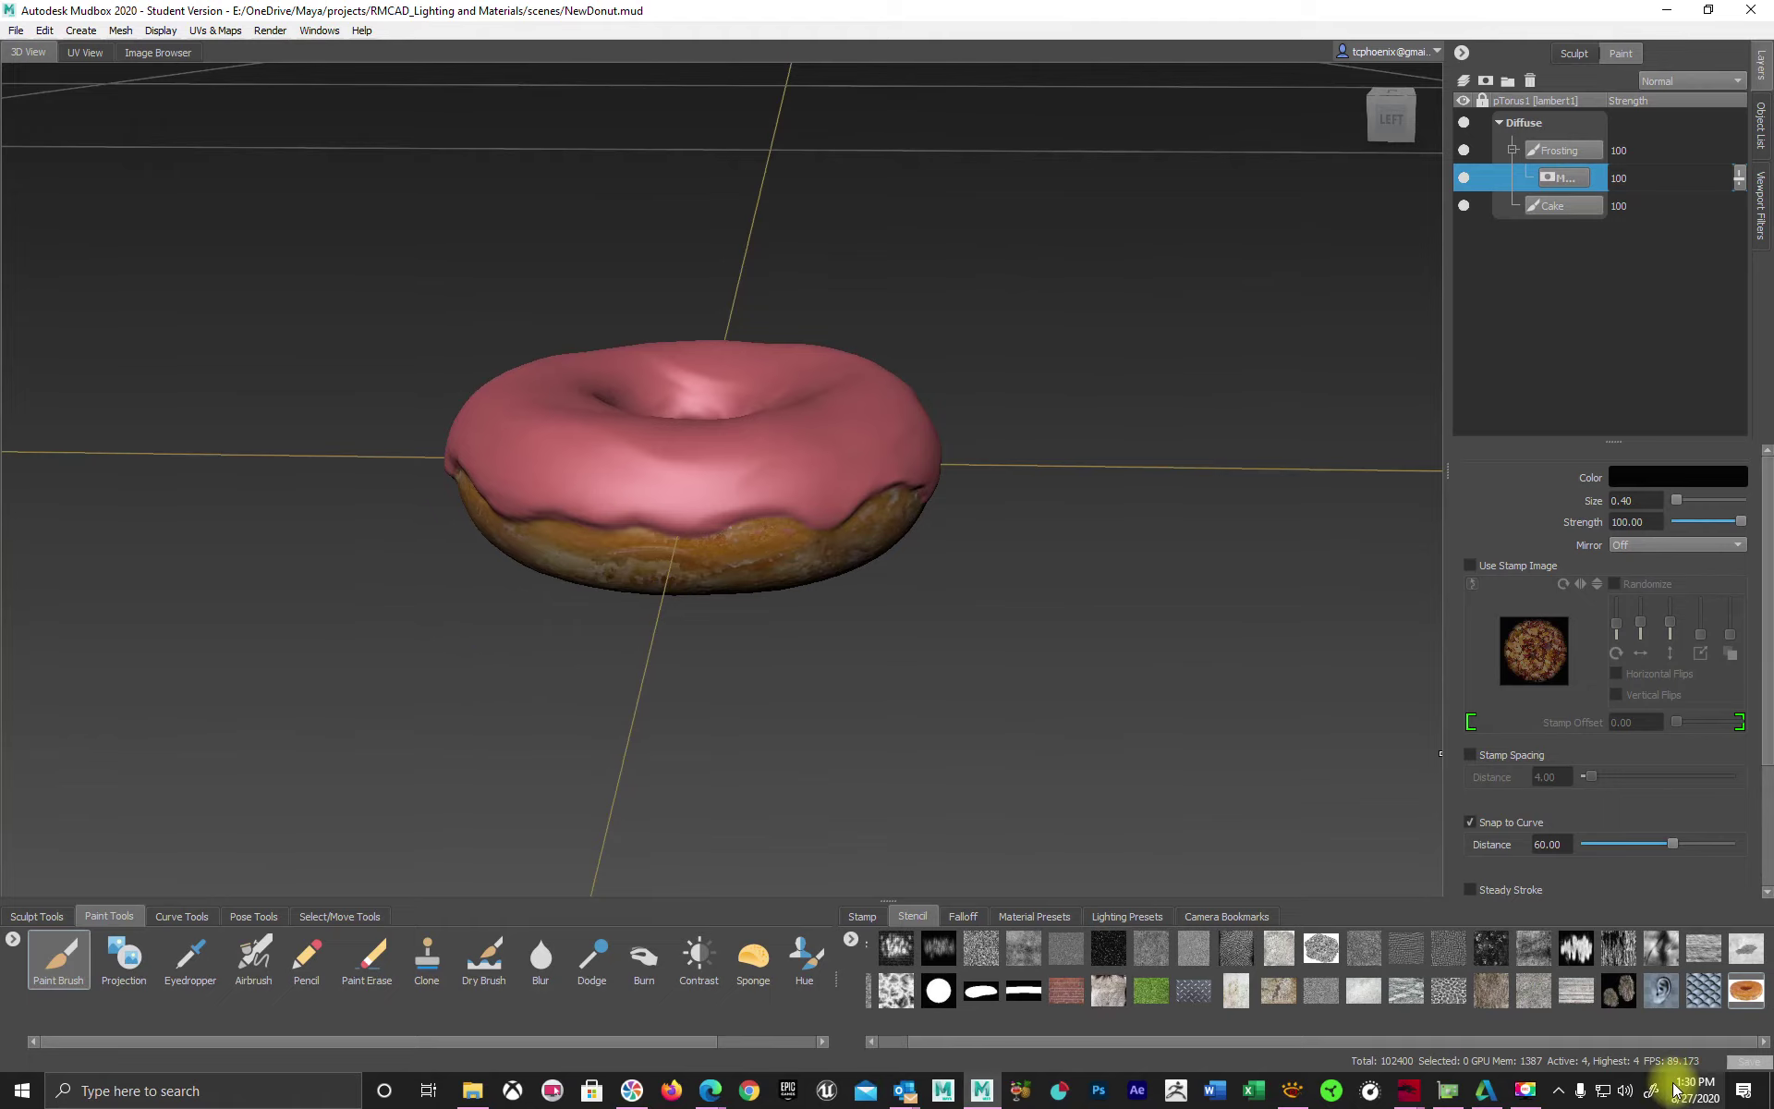